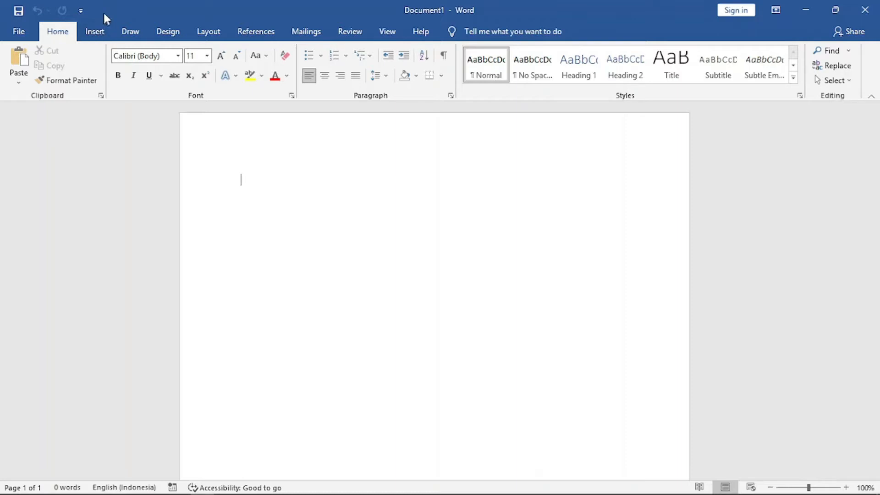
Insert the Integral cover page into the blank document.
left_click(97, 35)
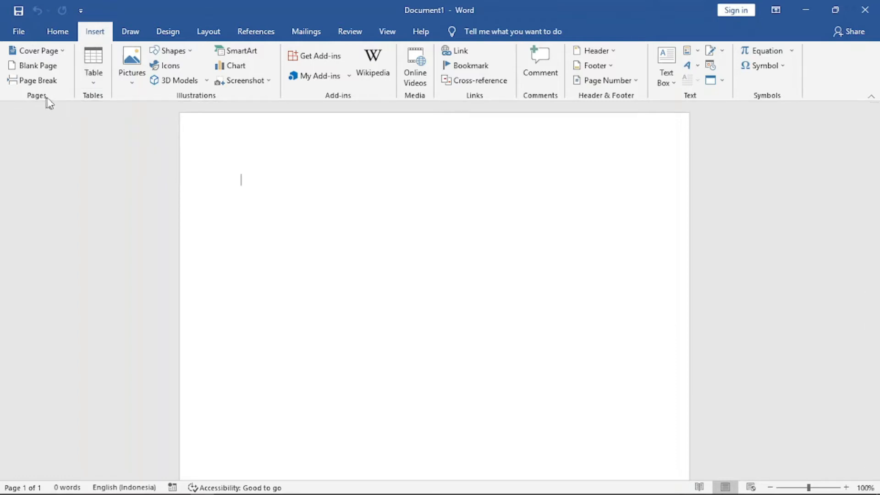
left_click(58, 51)
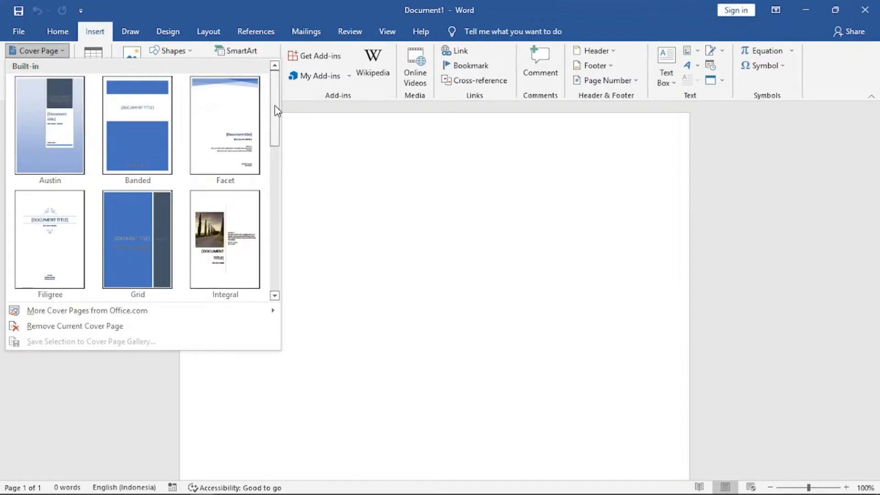
mouse_move(277, 104)
left_mouse_down()
mouse_move(278, 257)
mouse_move(277, 102)
left_mouse_up()
left_click_drag(279, 117, 281, 139)
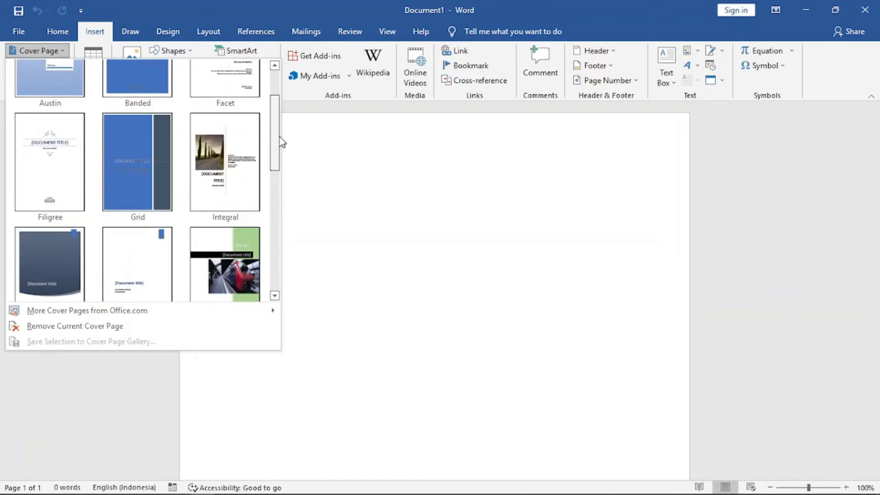
left_click(237, 176)
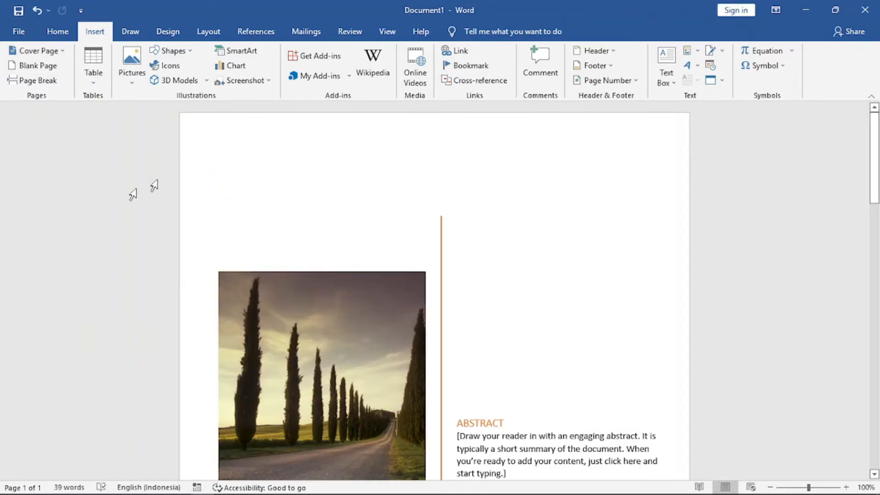
Replace the cover page's document title placeholder with PEMBUATAN DOKUMEN.
left_click_drag(876, 137, 877, 198)
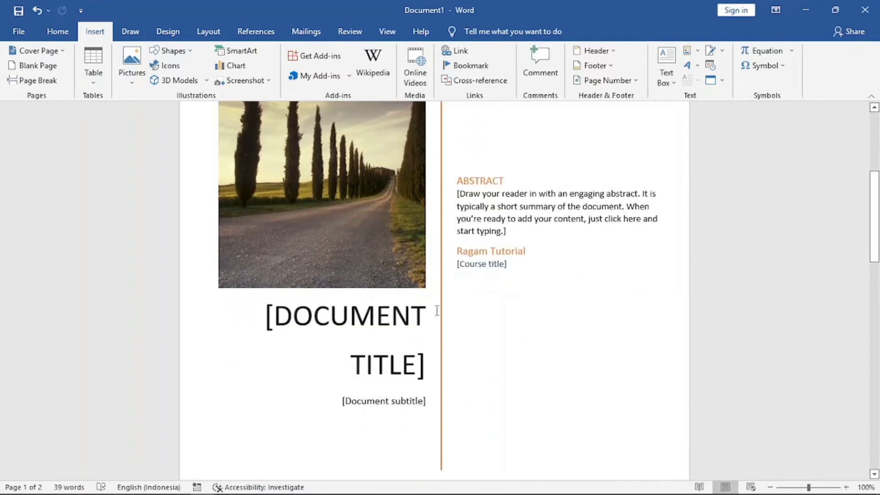
left_click(390, 321)
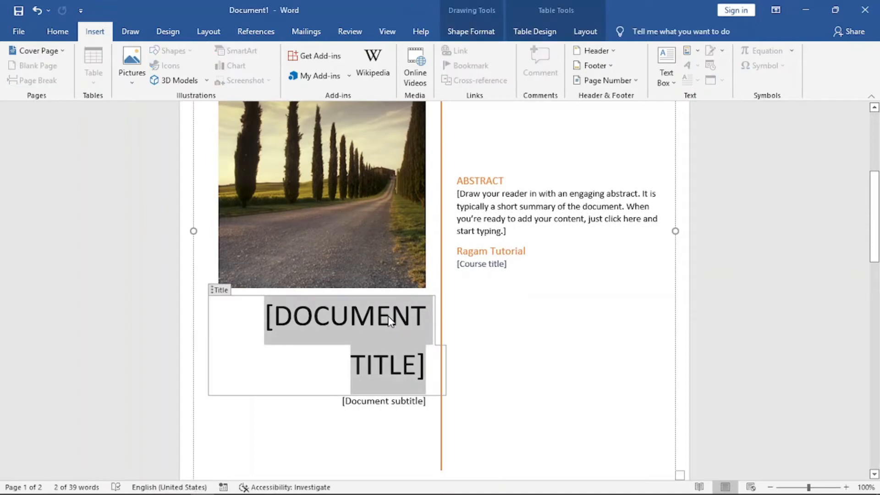
type("PEMBUAT")
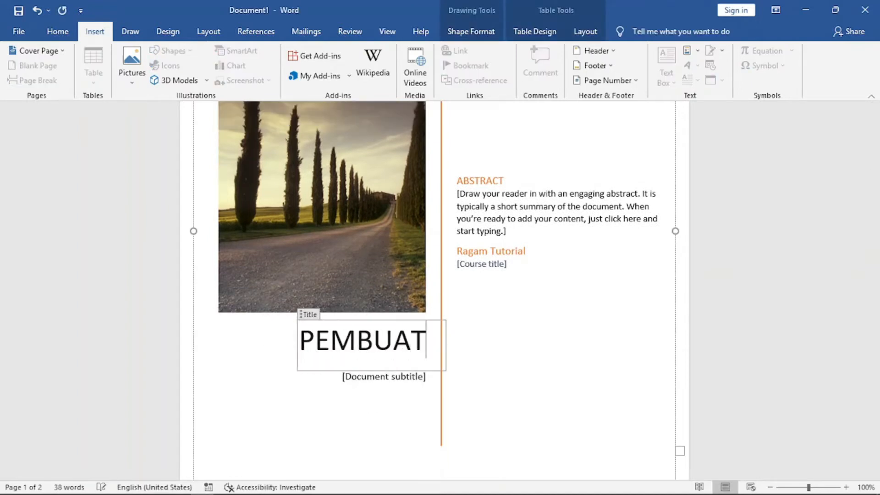
type("AN DOKU")
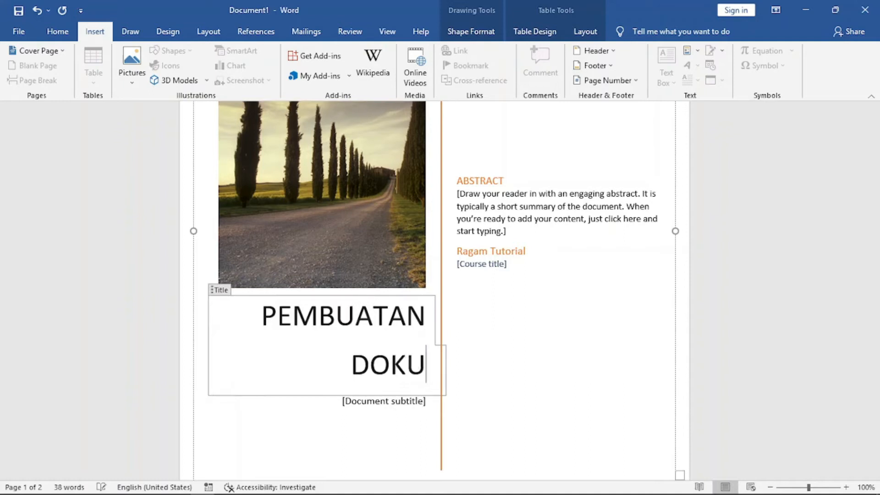
type("MEN")
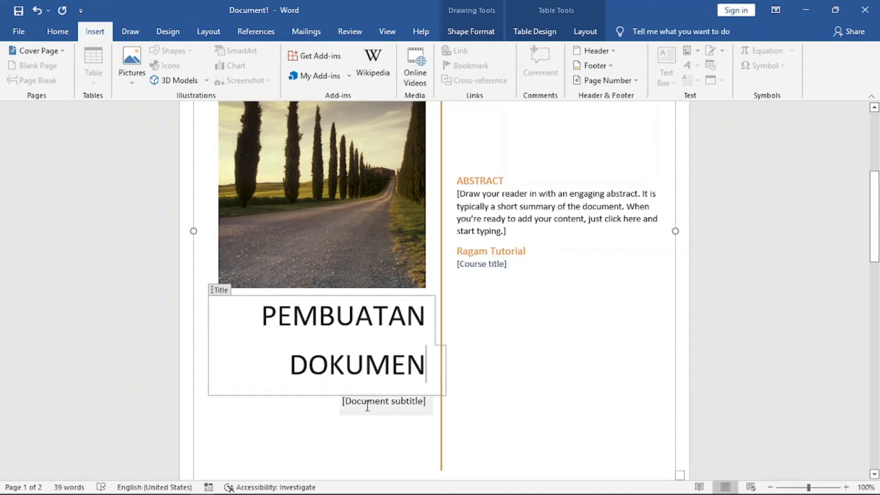
Fill the cover's subtitle placeholder with Menggunakan Microsoft Word.
left_click(385, 406)
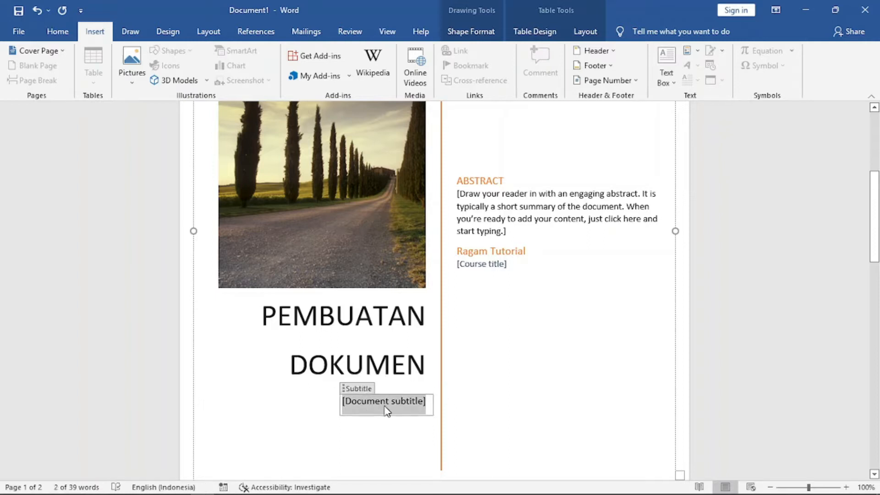
type("Me")
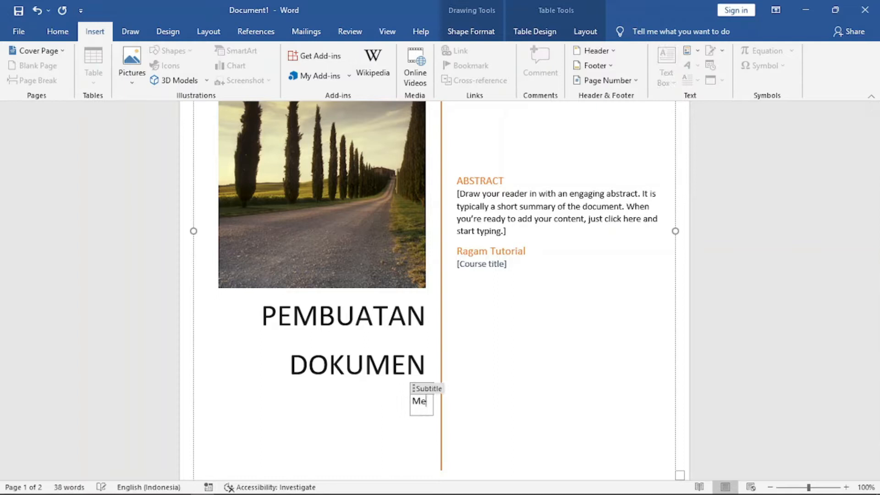
type("nggunakan ")
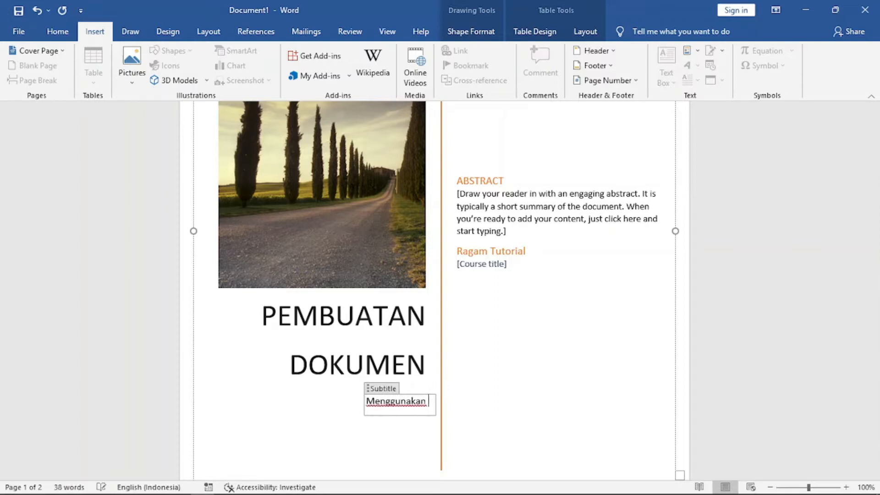
type("Microso")
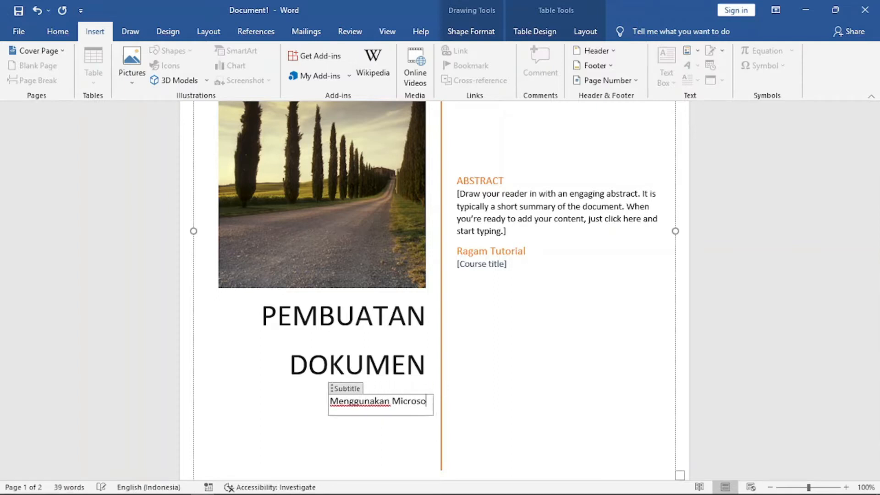
type("ft Word")
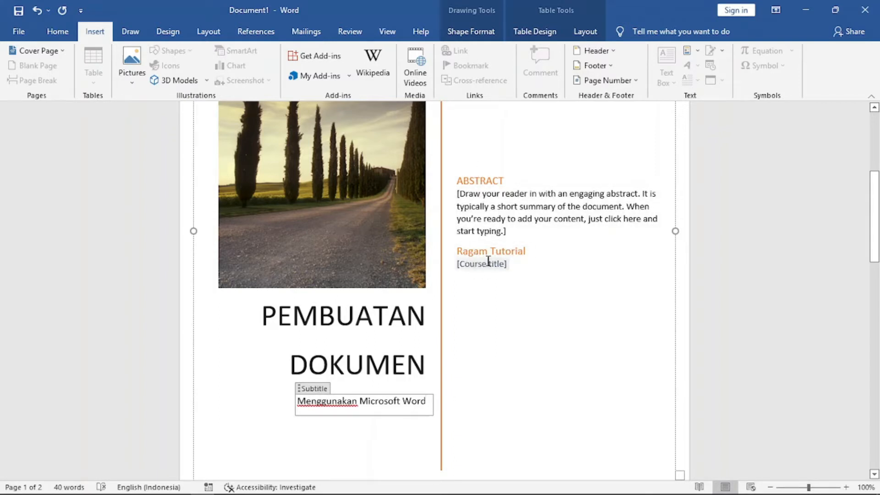
Copy the opening paragraphs of the Microsoft Word Wikipedia article in the browser and paste them onto the second page.
left_click_drag(874, 243, 877, 272)
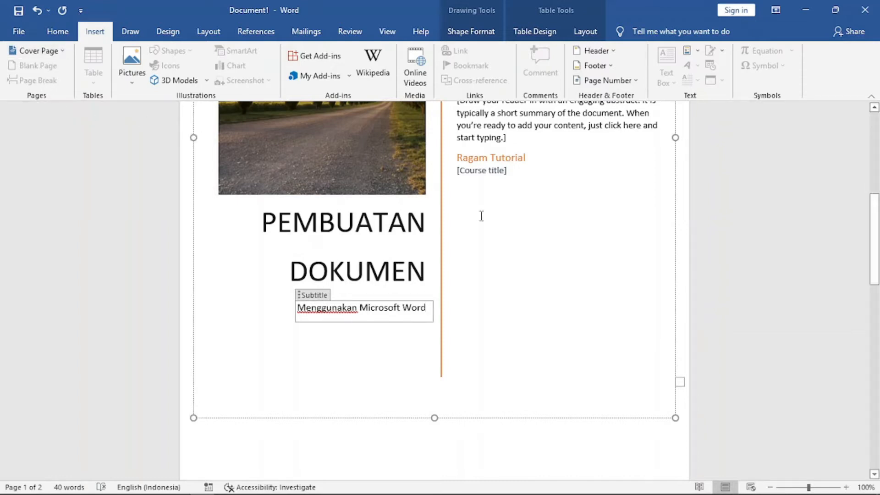
left_click_drag(875, 229, 875, 311)
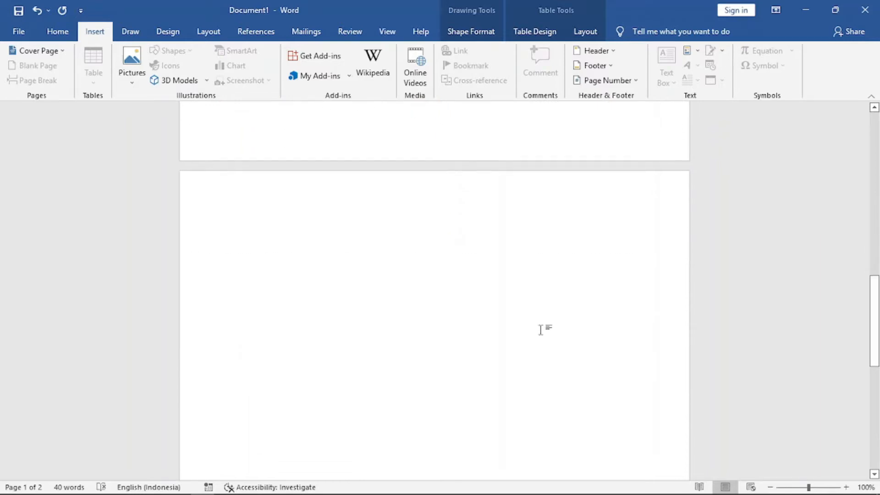
left_click(287, 237)
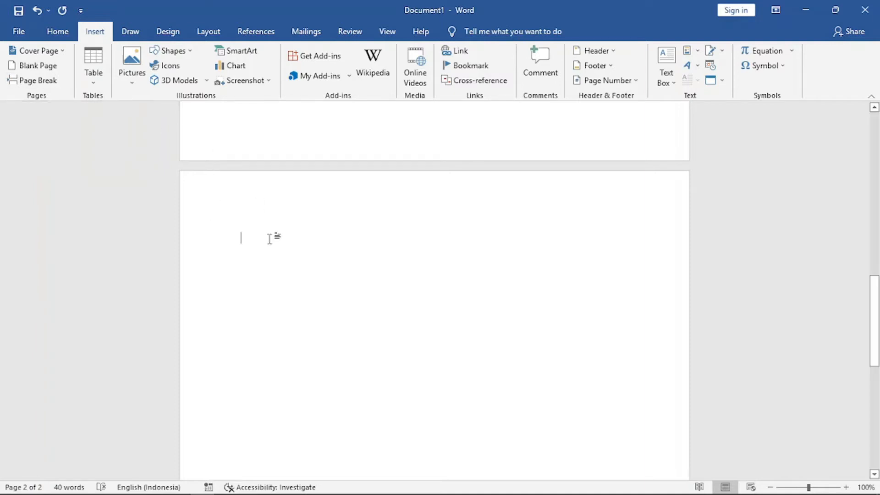
key("alt+Tab")
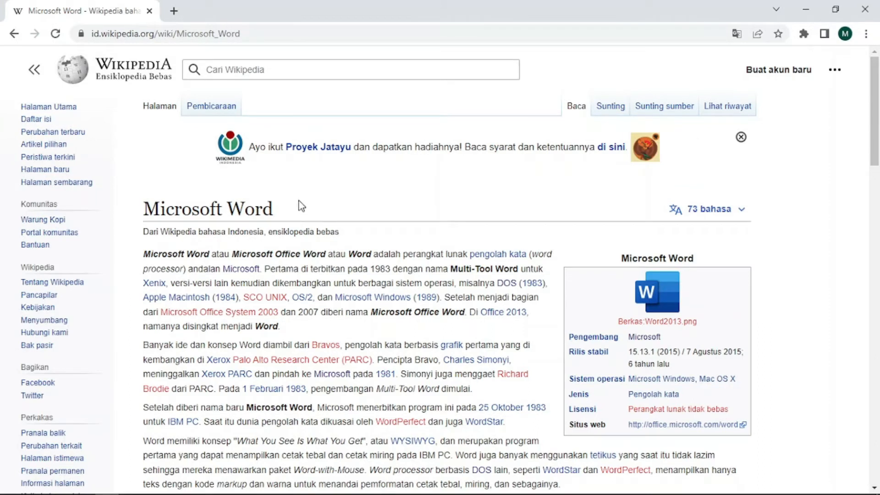
left_click_drag(875, 113, 876, 146)
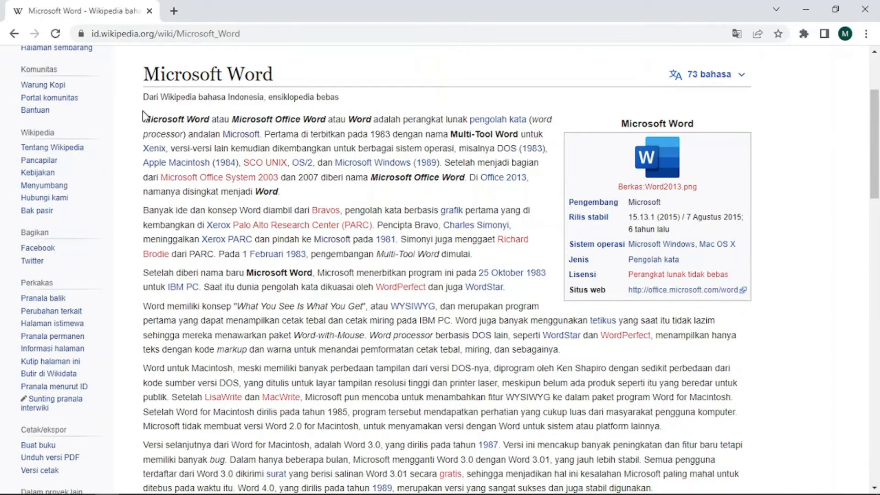
left_click_drag(144, 119, 665, 219)
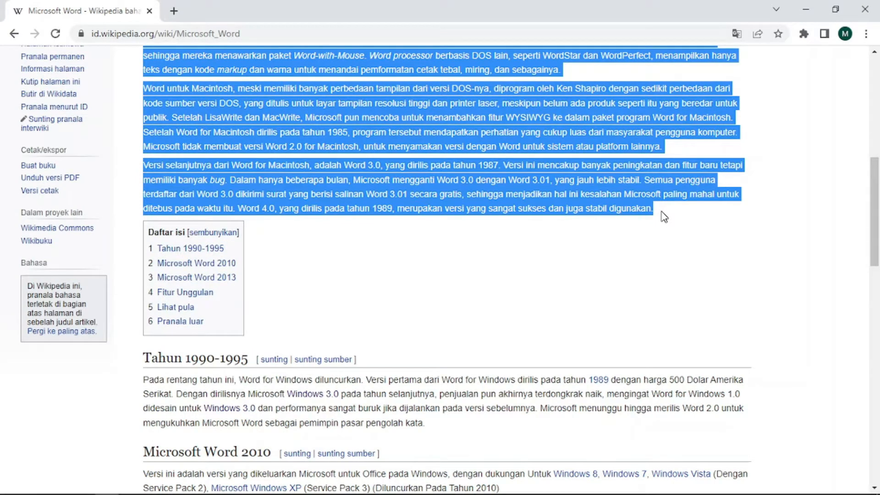
key("alt+Tab")
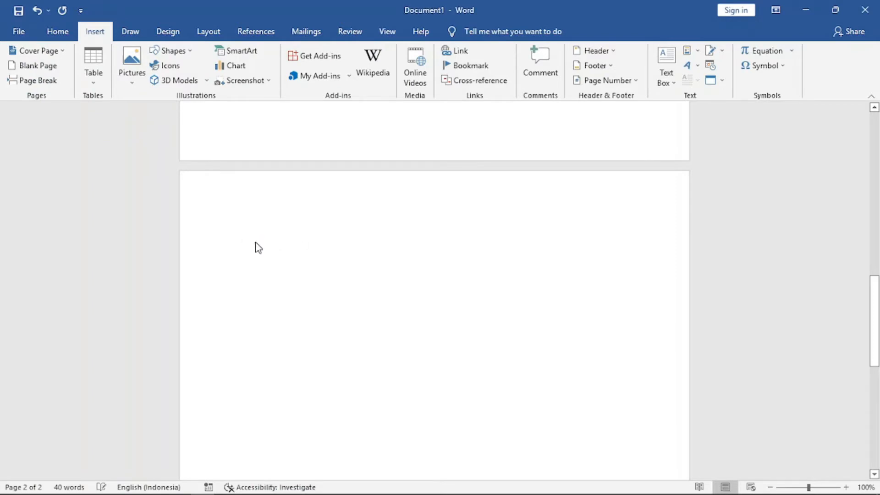
key("ctrl+v")
Justify the pasted paragraphs.
left_click_drag(875, 344, 876, 320)
left_click_drag(243, 166, 296, 257)
left_click(58, 32)
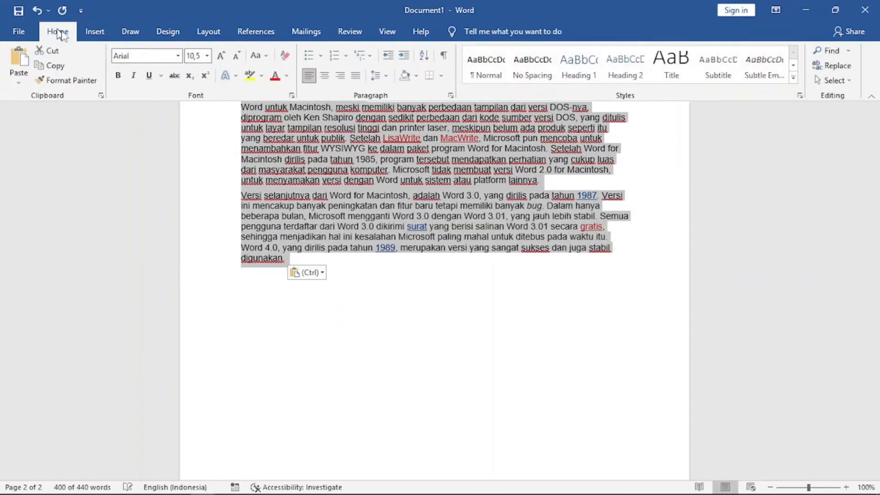
left_click(355, 75)
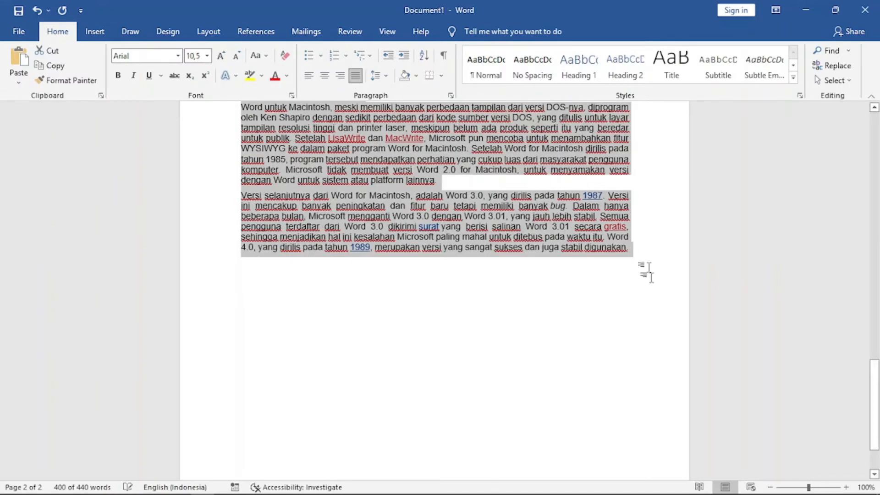
scroll(652, 302, "up", 8)
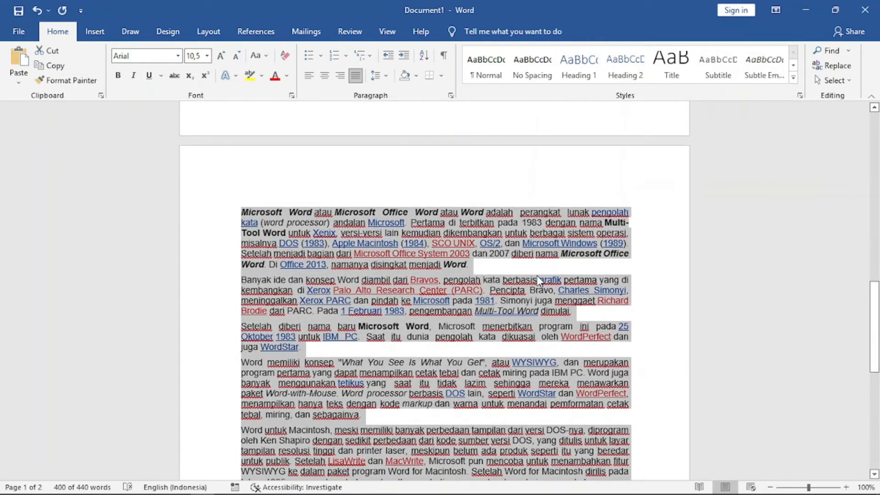
left_click(501, 268)
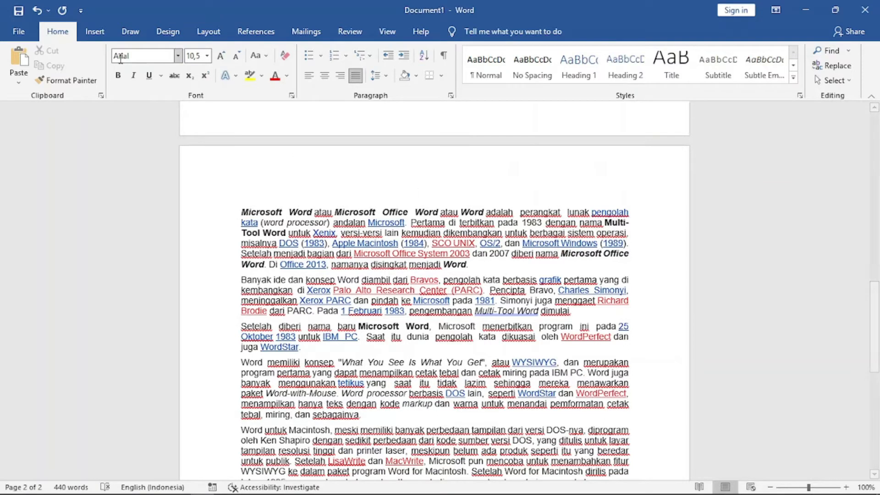
Insert a blank page before the paragraph beginning Setelah, and undo the insertion.
left_click(94, 32)
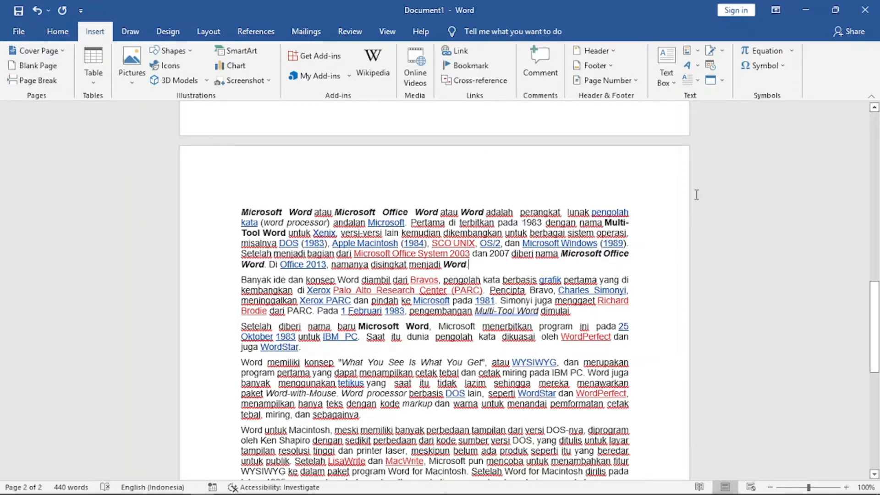
left_click_drag(876, 299, 876, 335)
left_click_drag(875, 340, 874, 321)
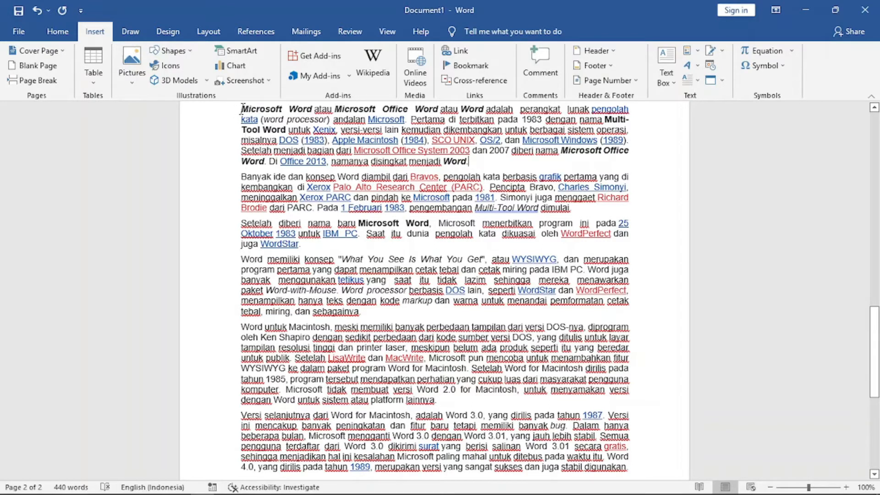
left_click_drag(240, 109, 575, 209)
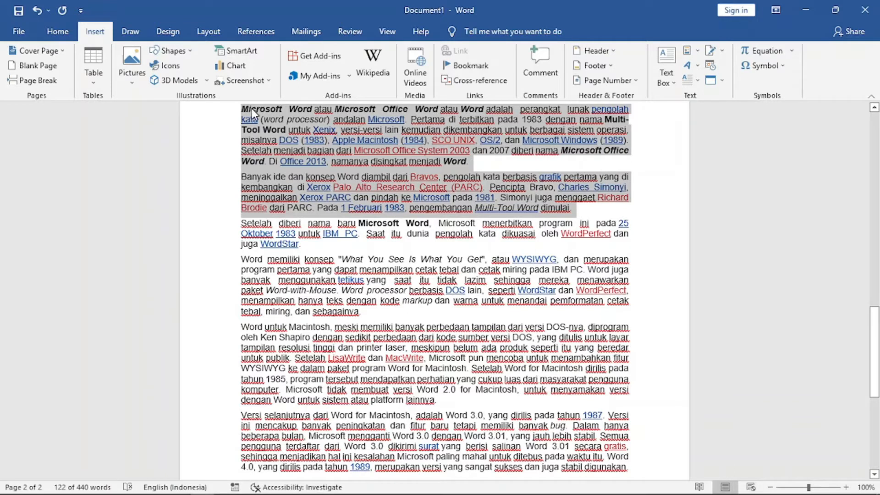
left_click(239, 224)
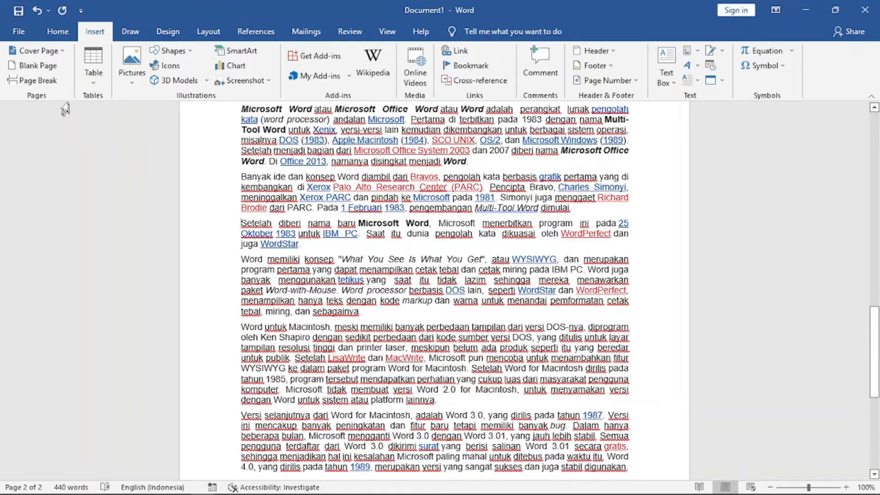
left_click(38, 66)
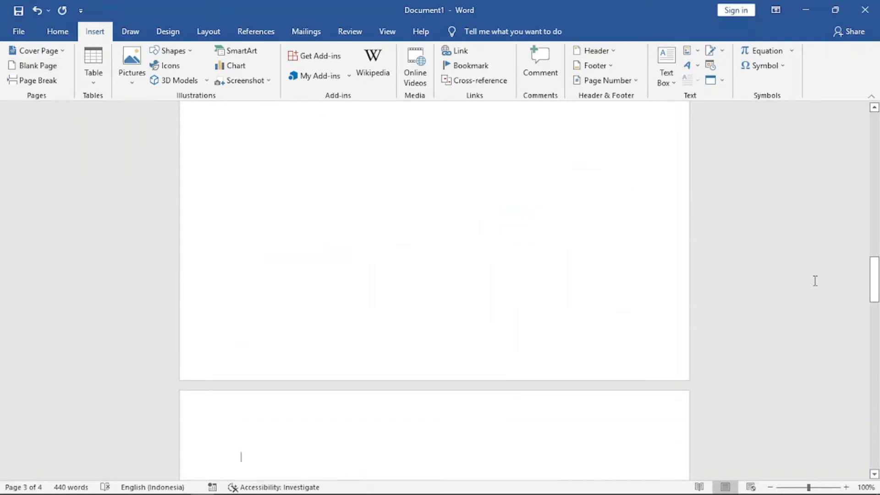
left_click_drag(874, 278, 876, 306)
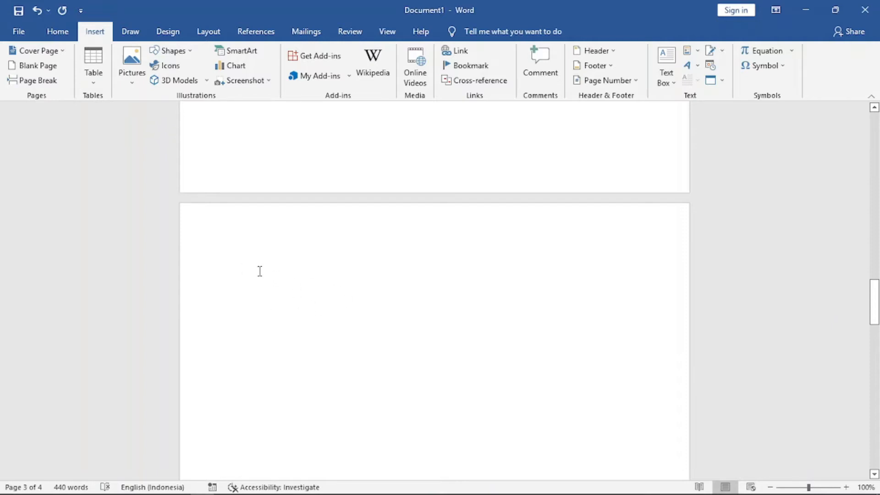
left_click(37, 12)
Insert a page break before the paragraph beginning Setelah.
left_click_drag(874, 343, 876, 320)
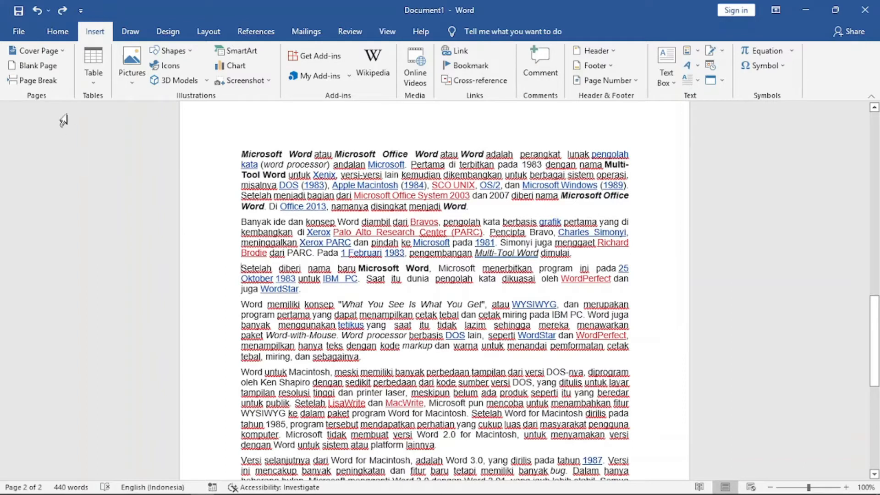
left_click(42, 83)
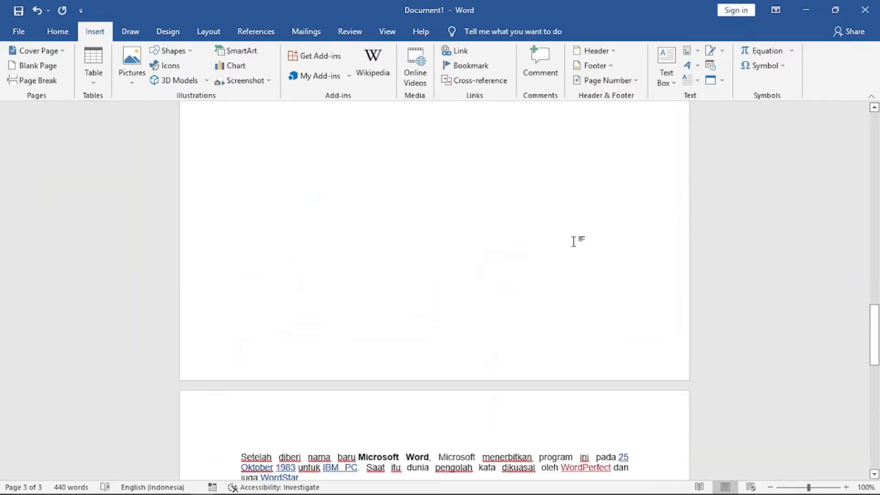
left_click_drag(874, 321, 878, 390)
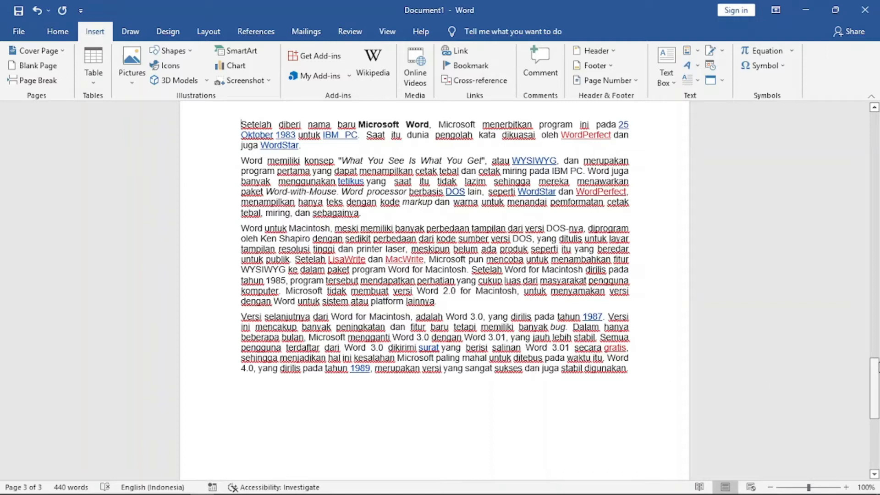
left_click_drag(876, 379, 878, 258)
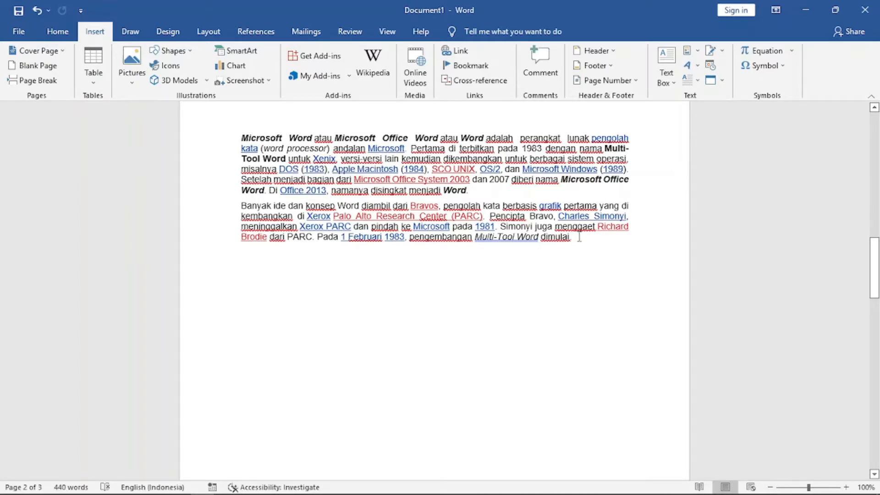
Start a new empty line after the second paragraph.
mouse_move(875, 265)
left_mouse_down()
mouse_move(877, 392)
mouse_move(876, 253)
mouse_move(876, 266)
left_mouse_up()
mouse_move(877, 265)
left_mouse_down()
mouse_move(878, 254)
mouse_move(877, 264)
left_mouse_up()
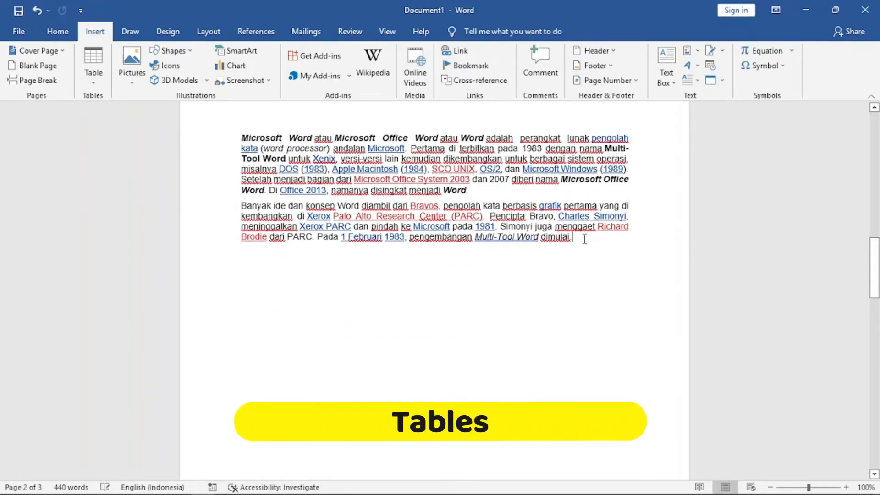
key("Return")
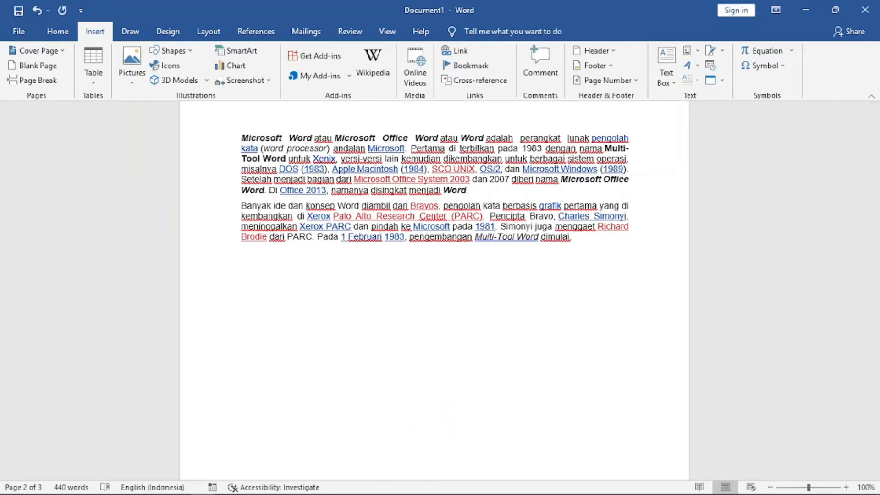
Insert a 10-column, 10-row fixed-width table below the paragraphs and delete it.
left_click(94, 85)
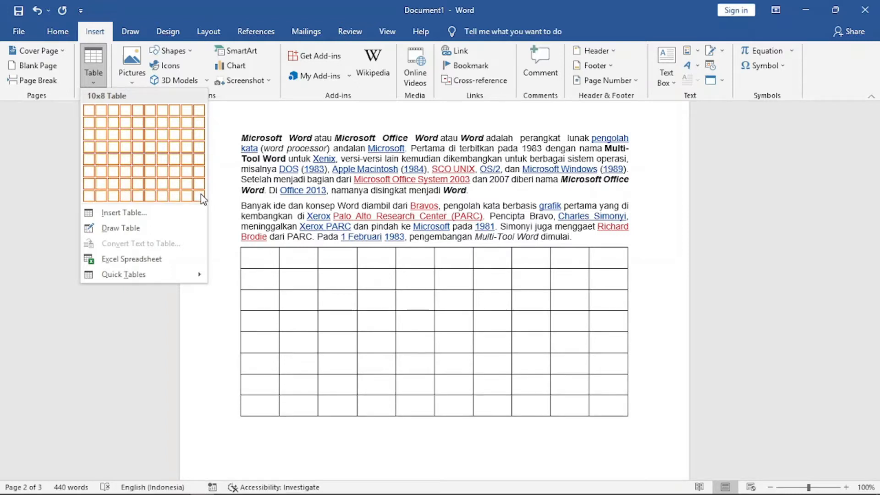
left_click(126, 214)
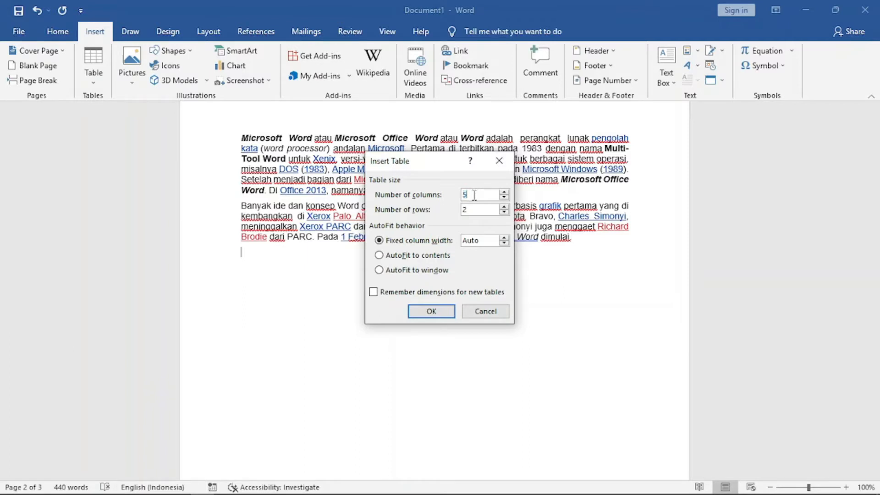
type("10")
key("BackSpace")
type("1")
left_click(439, 311)
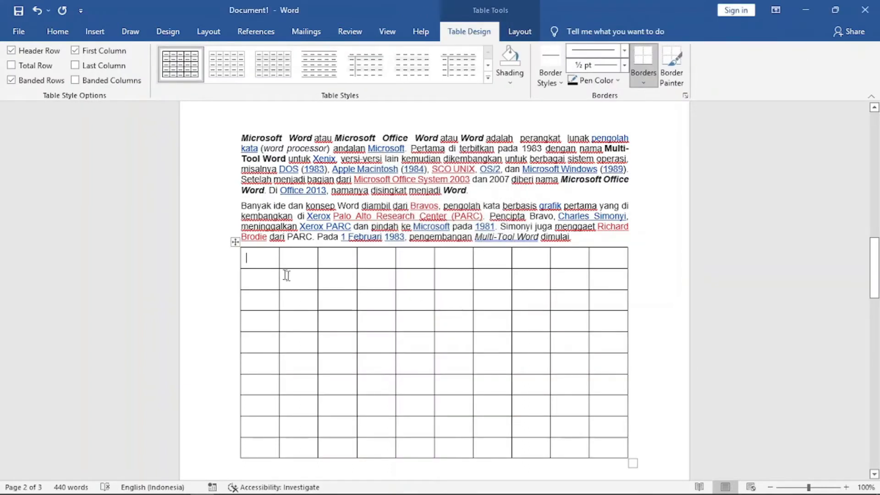
mouse_move(878, 255)
left_mouse_down()
mouse_move(877, 278)
mouse_move(879, 264)
left_mouse_up()
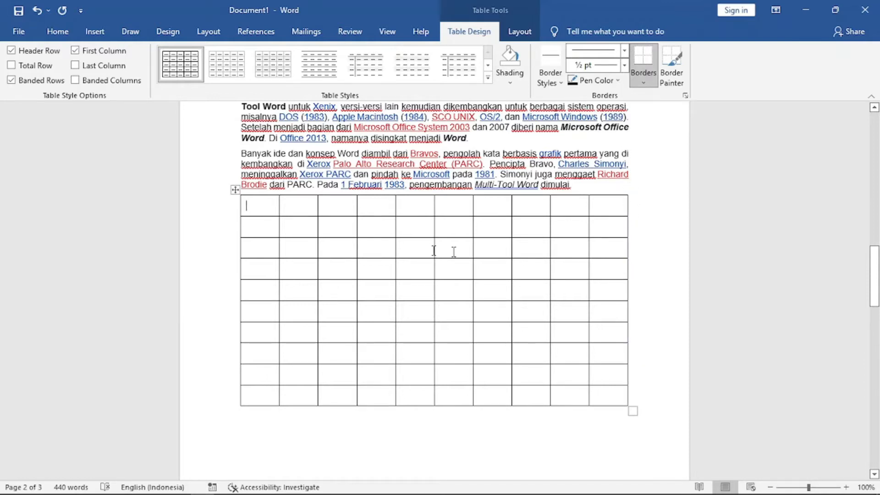
right_click(235, 191)
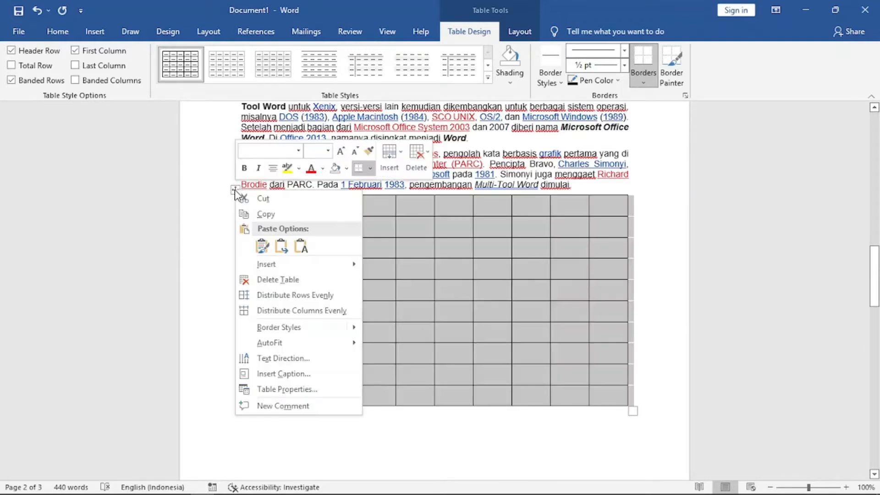
left_click(295, 281)
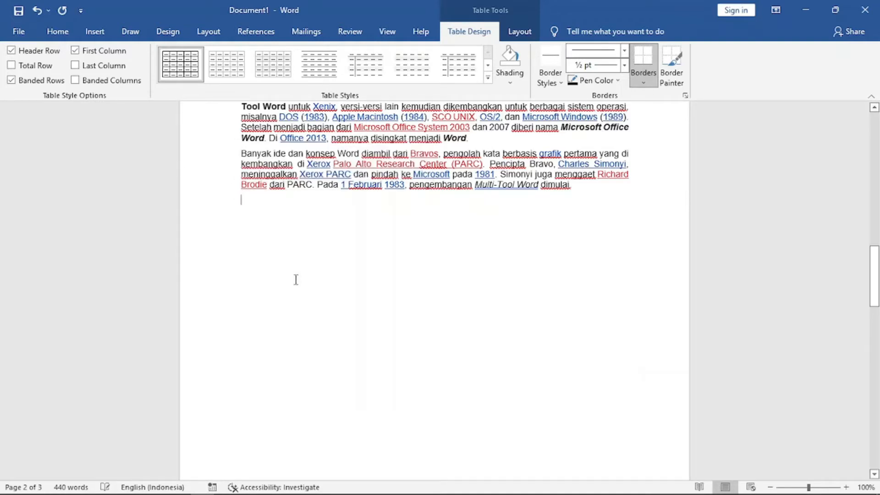
Insert a 10-column, 10-row table set to AutoFit to contents below the paragraphs.
left_click(96, 32)
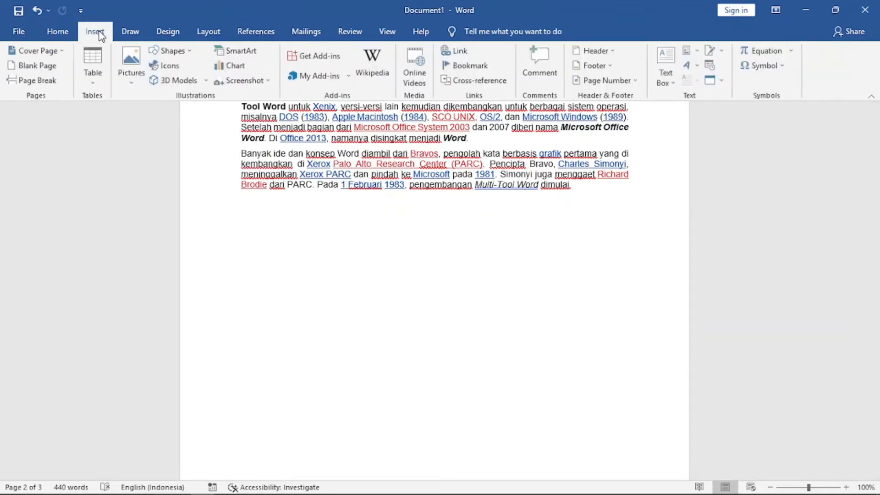
left_click(97, 84)
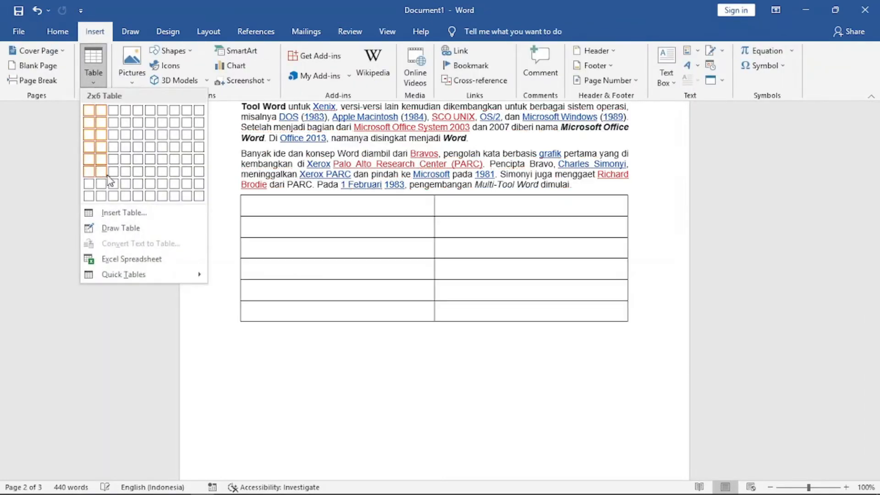
left_click(130, 219)
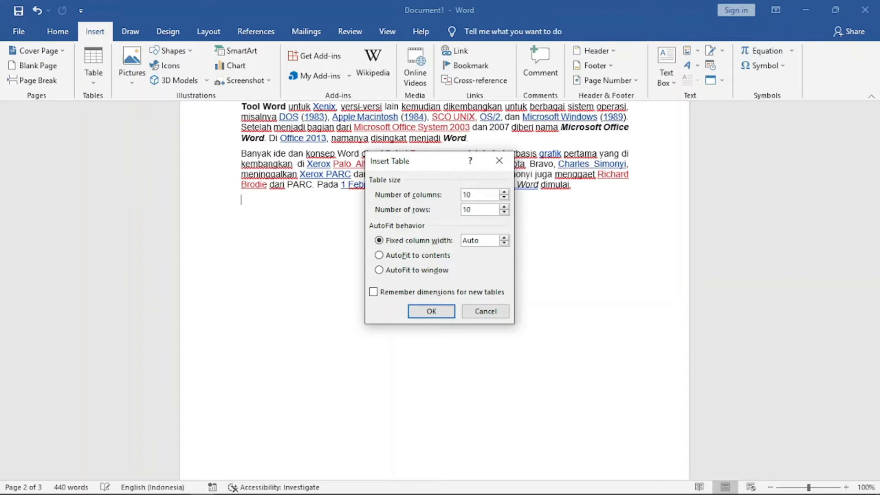
left_click(379, 255)
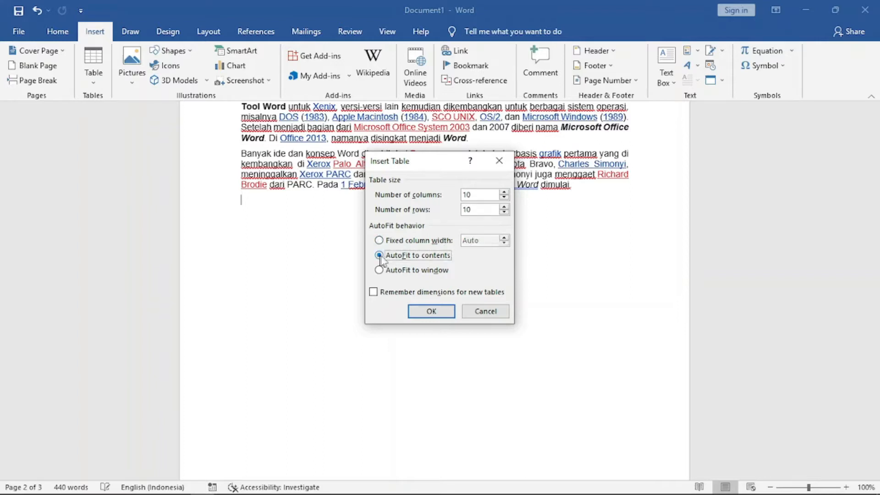
left_click(432, 312)
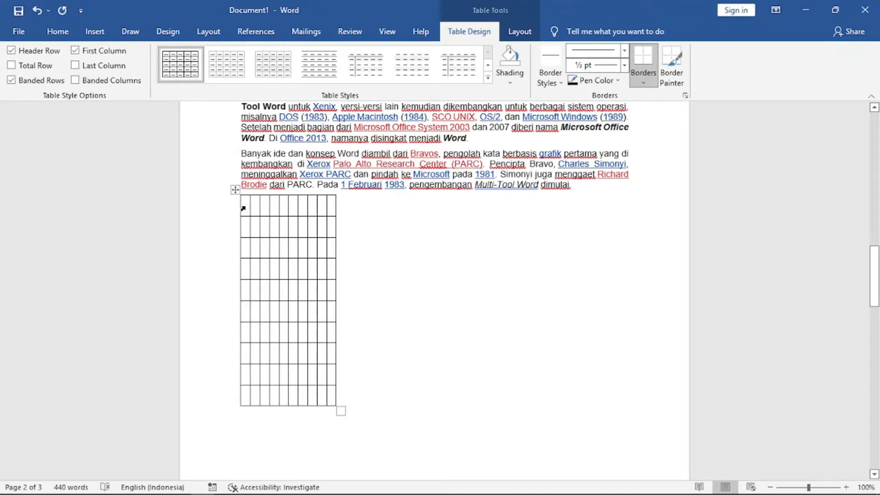
Enter the headers No, Nama and Alamat in the table's first row, then delete the table.
type("No ")
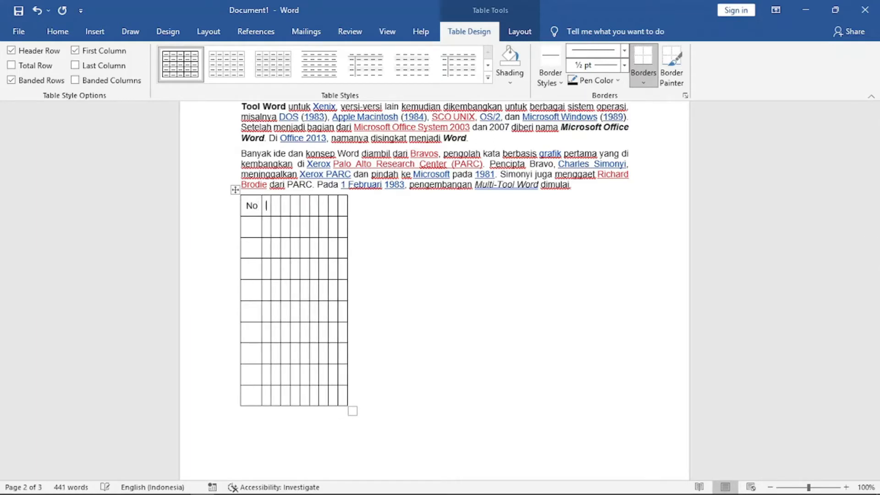
type("Nama ")
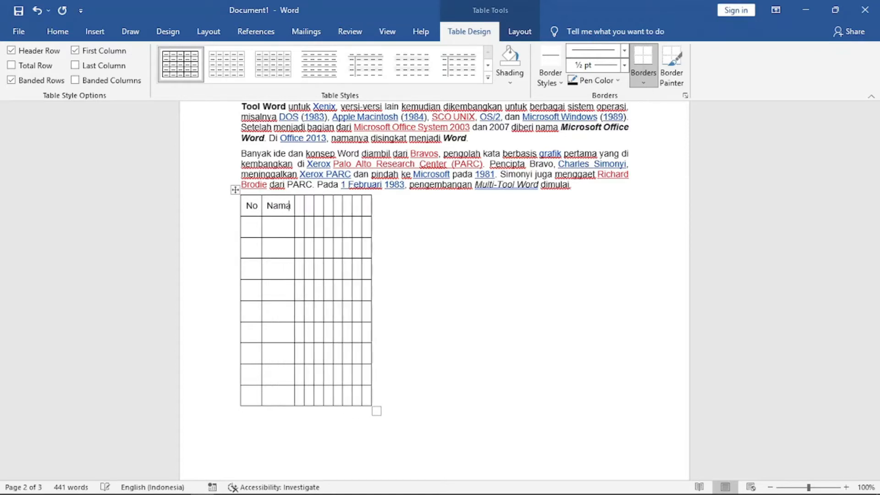
type("Alamat")
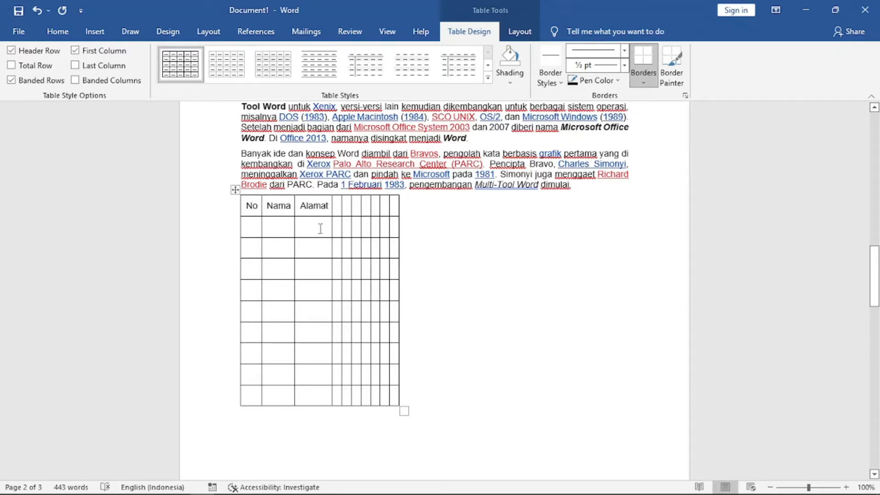
right_click(234, 190)
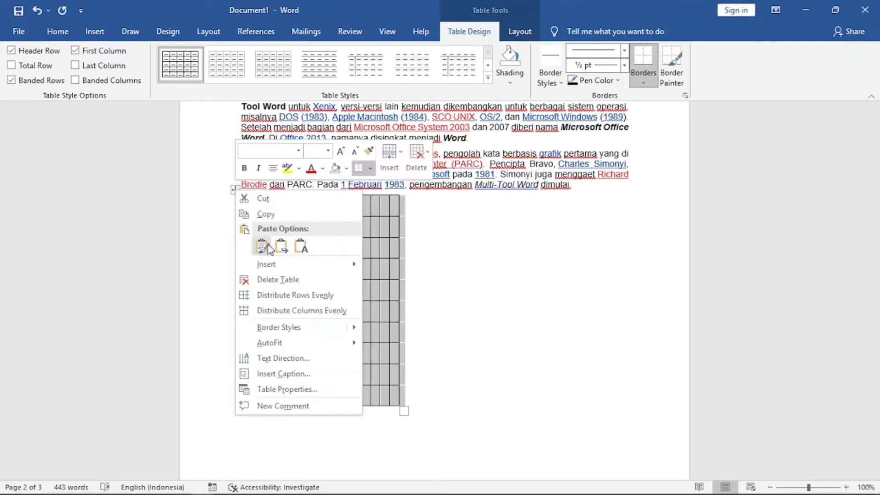
left_click(283, 281)
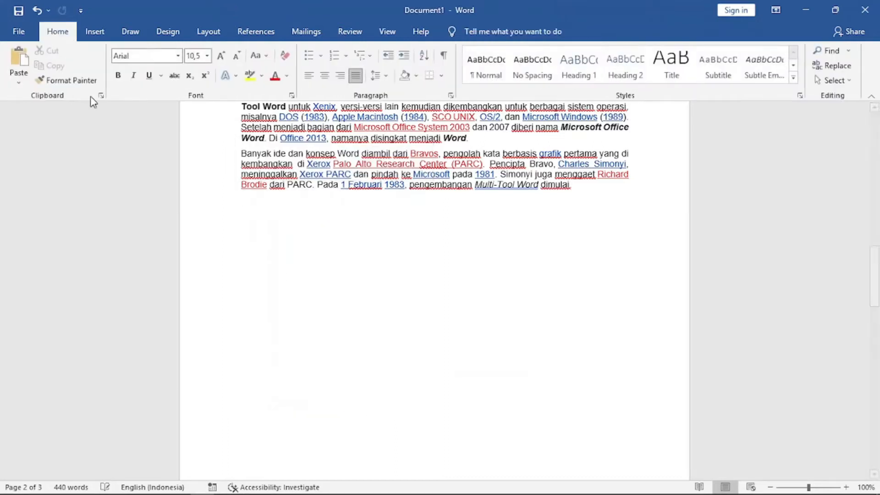
left_click(95, 34)
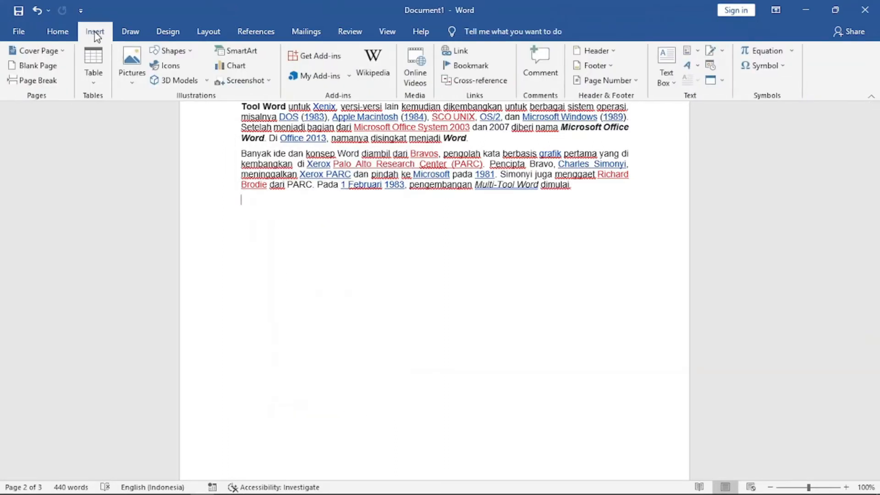
left_click(96, 85)
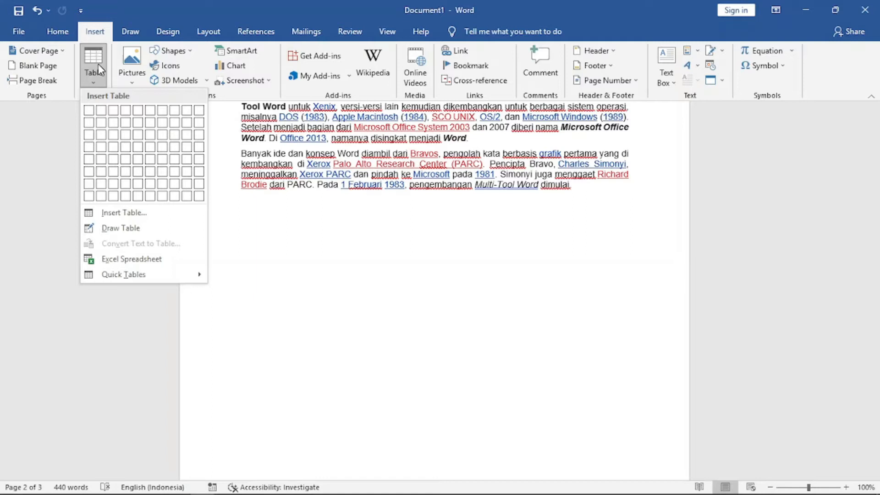
left_click(159, 13)
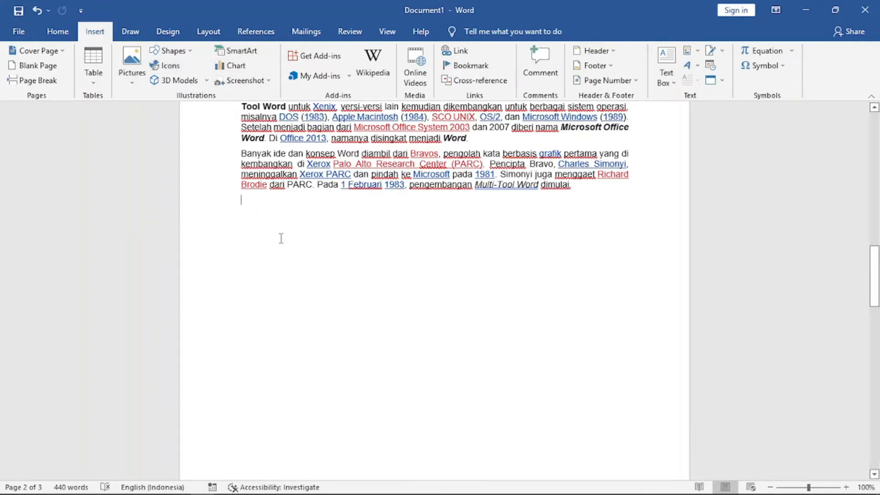
Insert the picture logo_ragam_tutorial from the Desktop below the paragraphs.
left_click(132, 83)
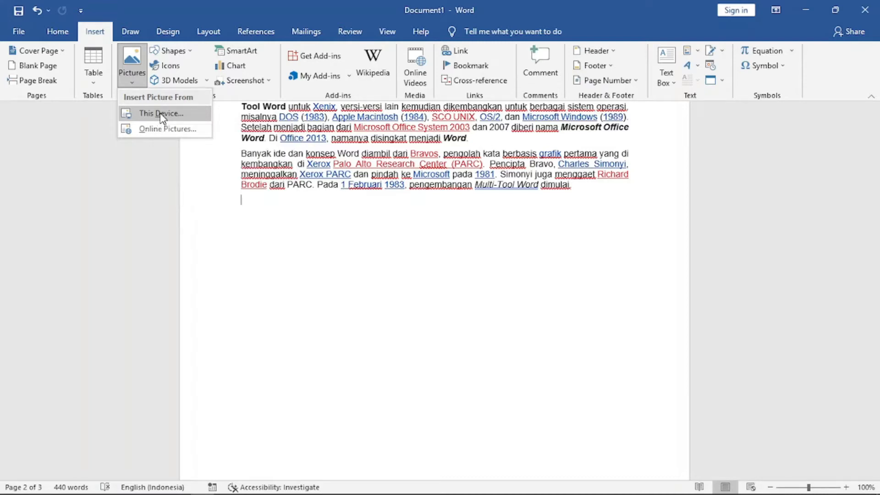
left_click(162, 115)
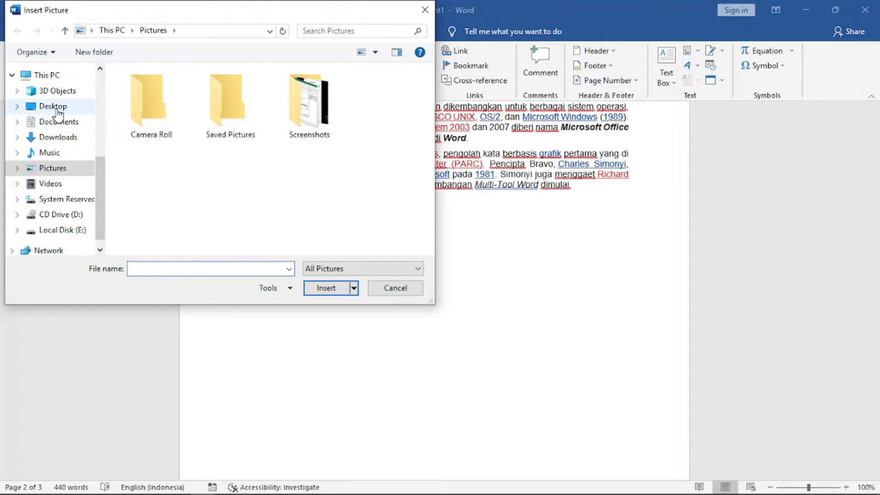
left_click(57, 108)
left_click(175, 107)
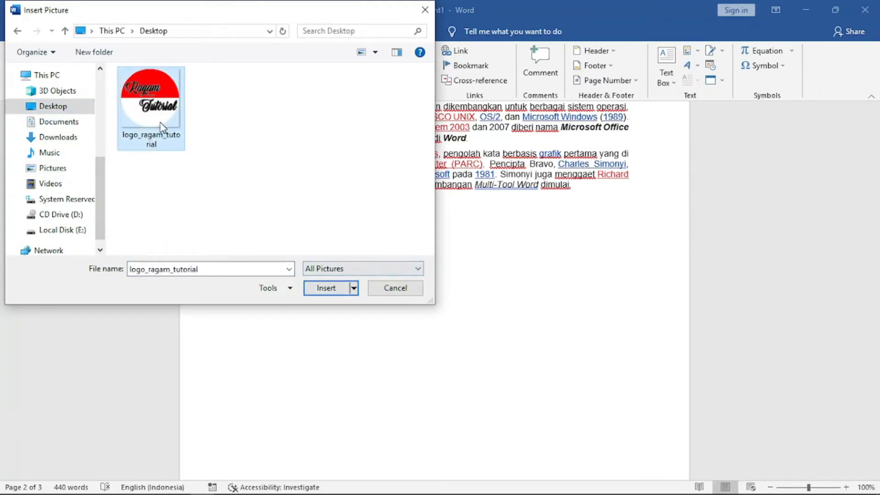
left_click(326, 288)
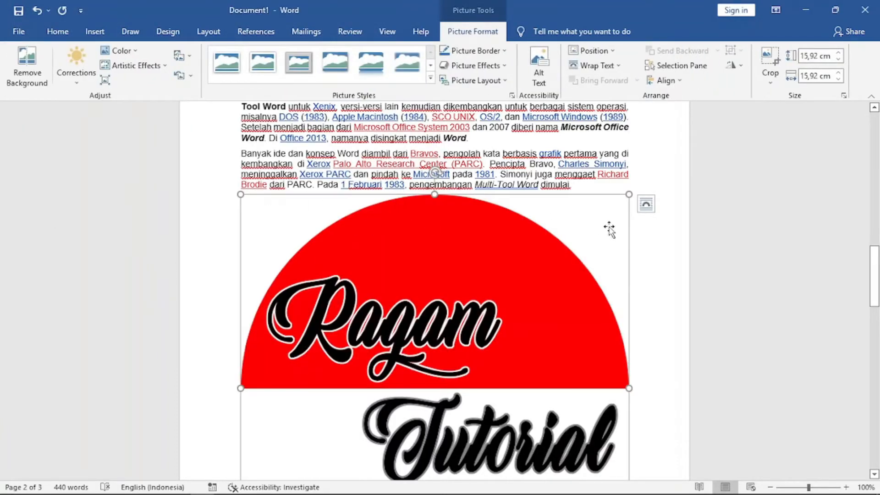
Resize the logo picture to about 4.79 cm by 4.79 cm.
left_click_drag(876, 266, 874, 288)
left_click_drag(629, 443, 358, 220)
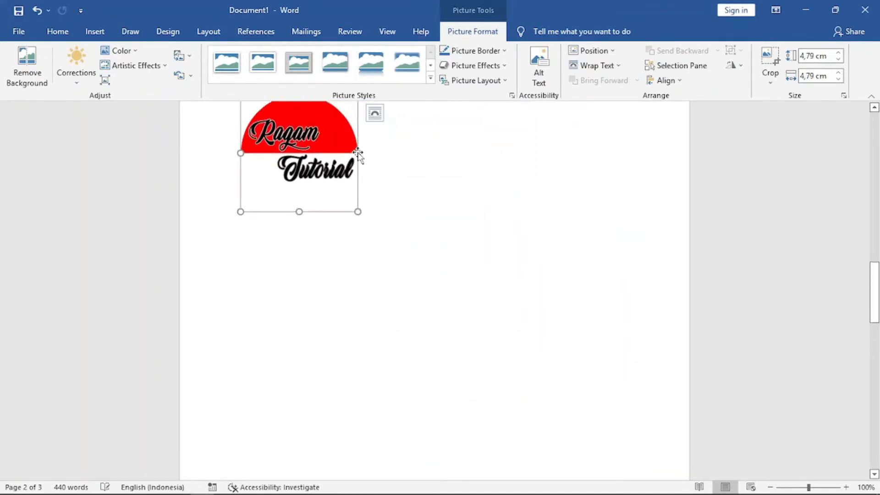
left_click_drag(872, 299, 873, 272)
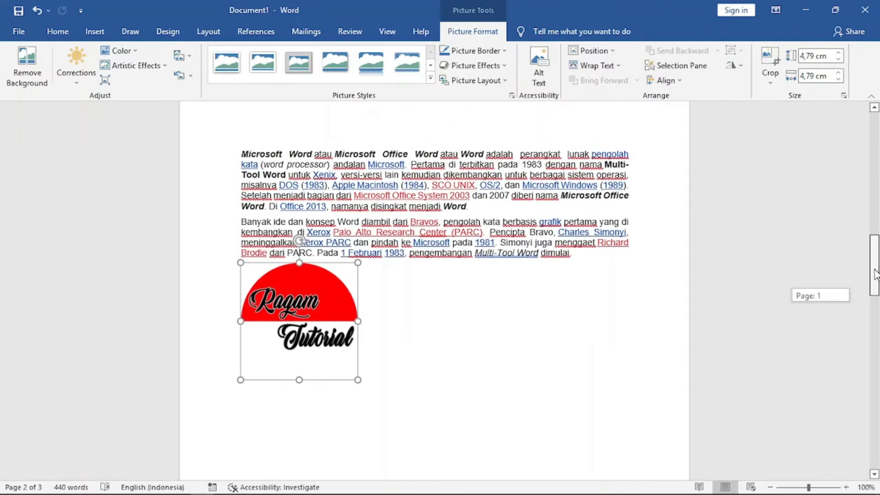
left_click(431, 360)
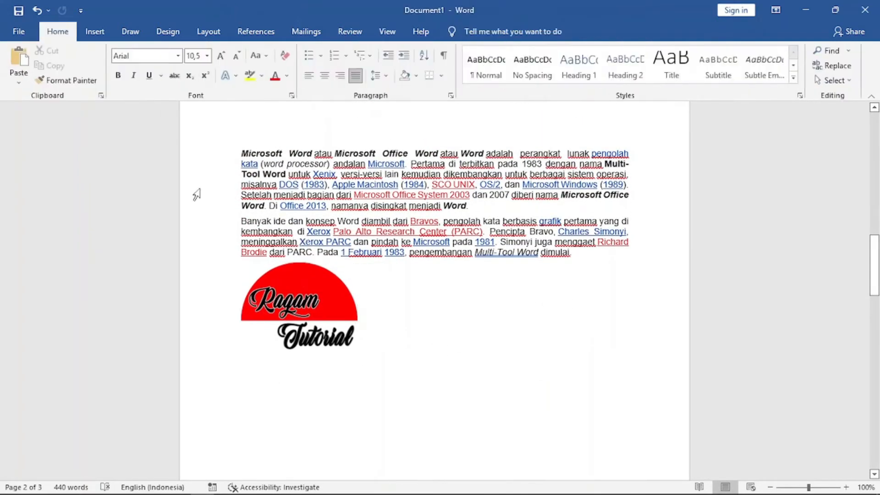
Insert the tiger cubs photo from the Animals category of online pictures.
left_click(95, 32)
left_click(134, 84)
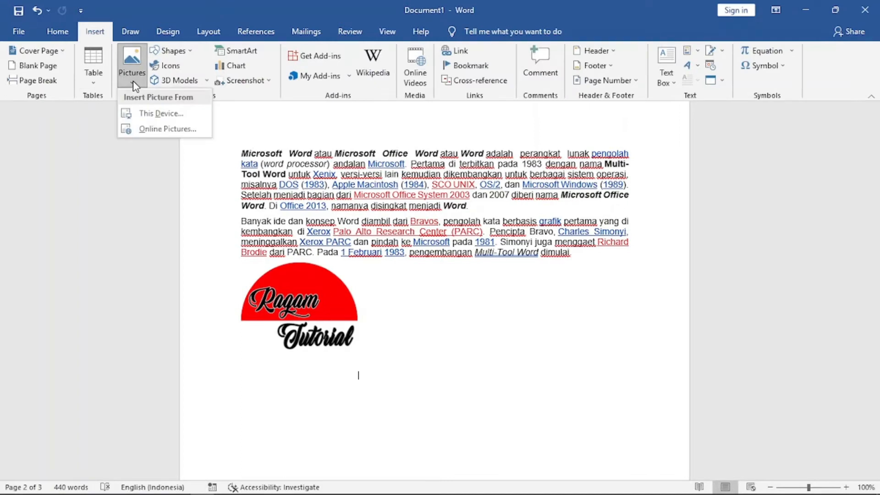
left_click(166, 130)
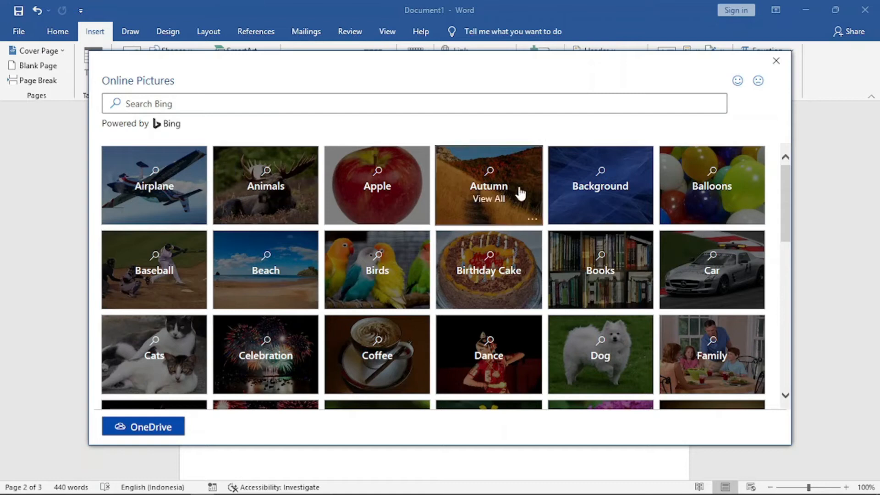
mouse_move(789, 184)
left_mouse_down()
mouse_move(788, 330)
mouse_move(789, 180)
left_mouse_up()
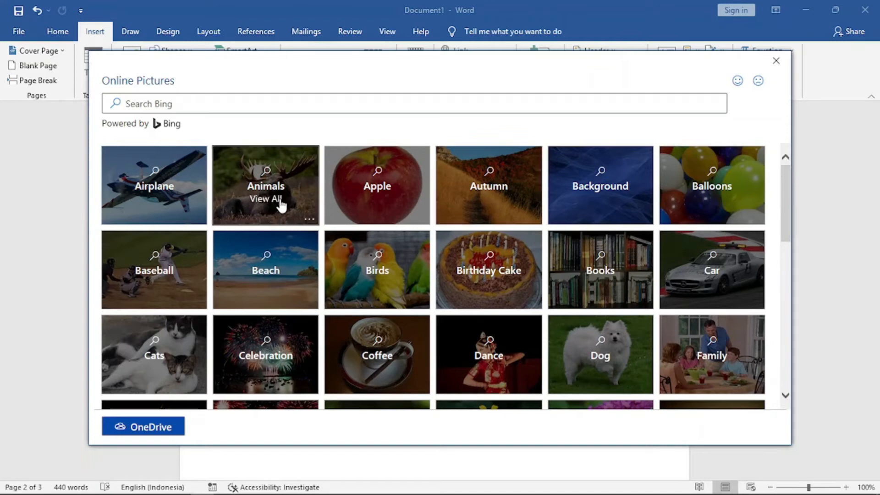
left_click(280, 204)
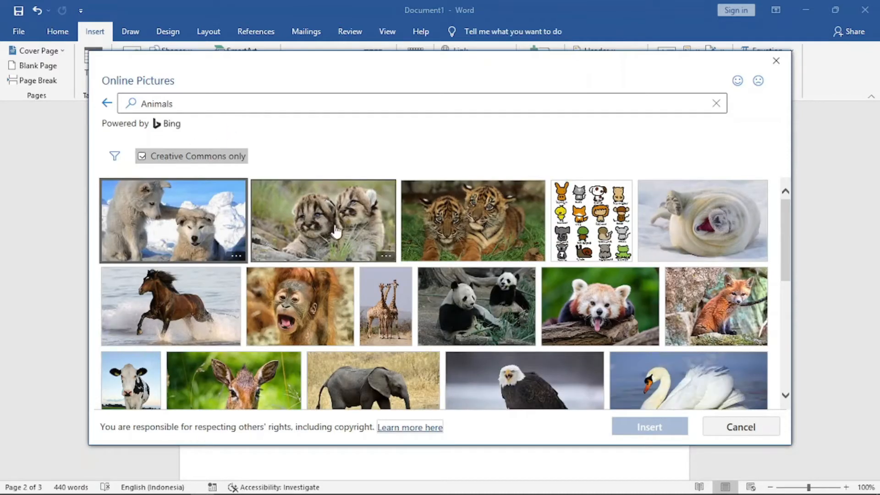
left_click(477, 221)
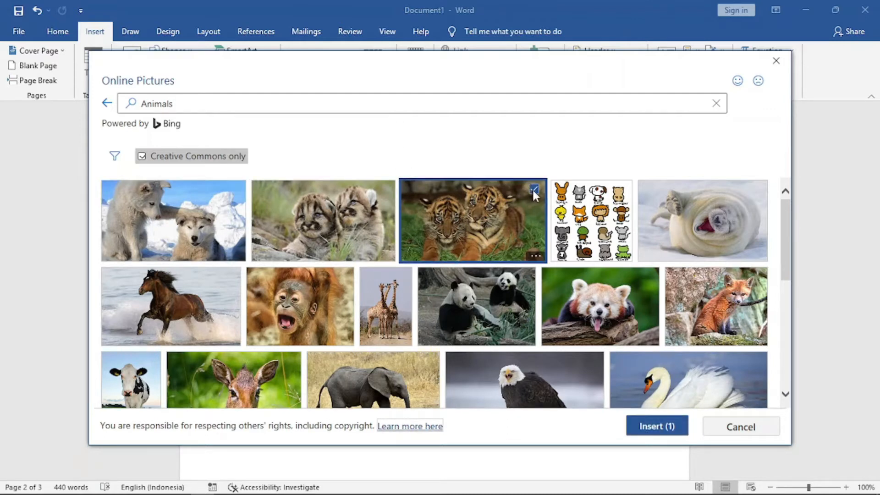
left_click(663, 428)
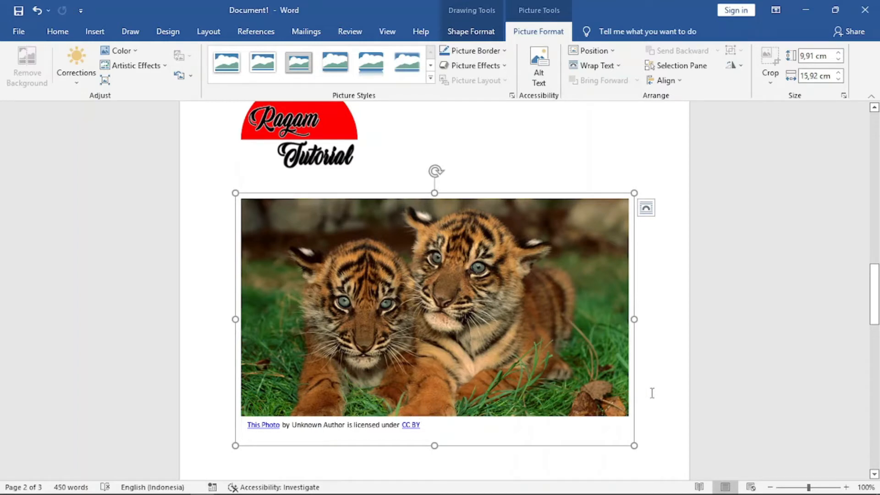
Shrink the tiger photo so it sits beside the logo.
left_click_drag(633, 445, 461, 299)
mouse_move(874, 293)
left_mouse_down()
mouse_move(877, 302)
mouse_move(878, 286)
mouse_move(878, 300)
left_mouse_up()
left_click(283, 327)
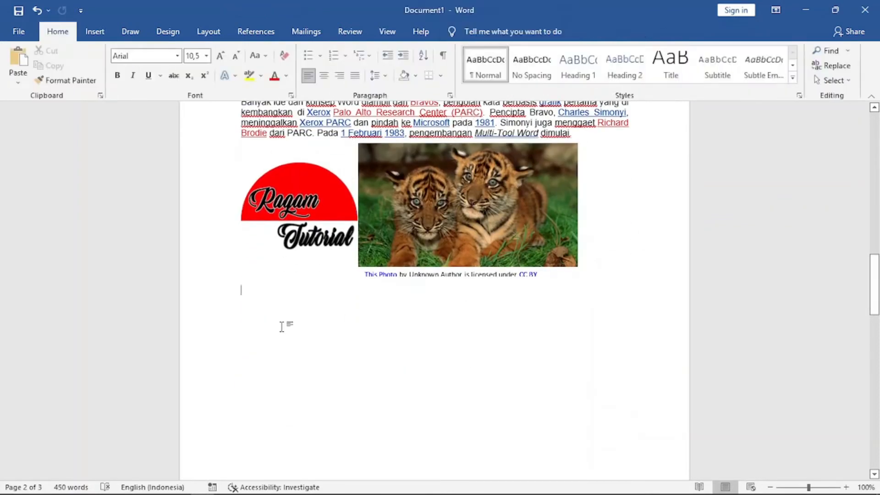
Draw a five-point star shape about 3.15 cm square below the logo and tiger photo.
left_click(95, 31)
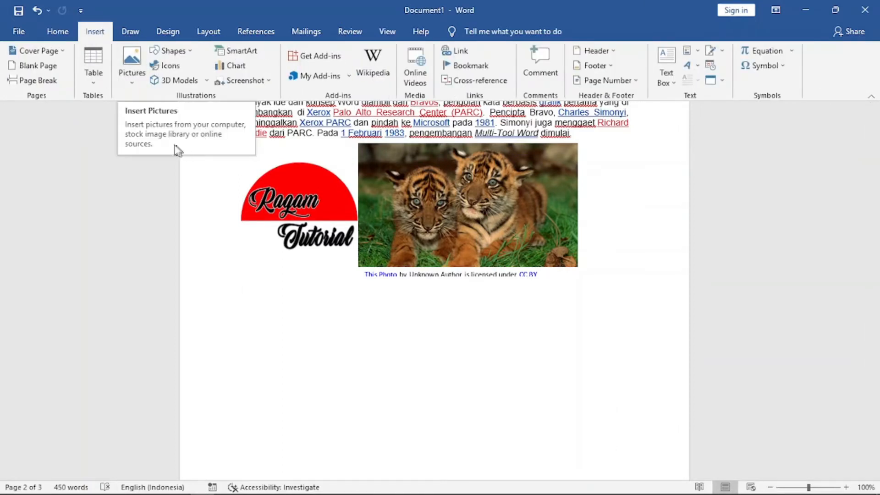
left_click(193, 51)
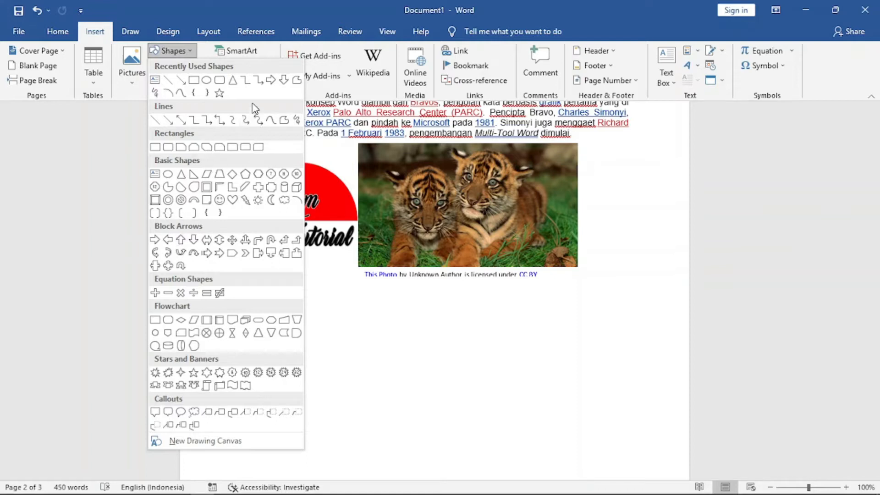
left_click(220, 94)
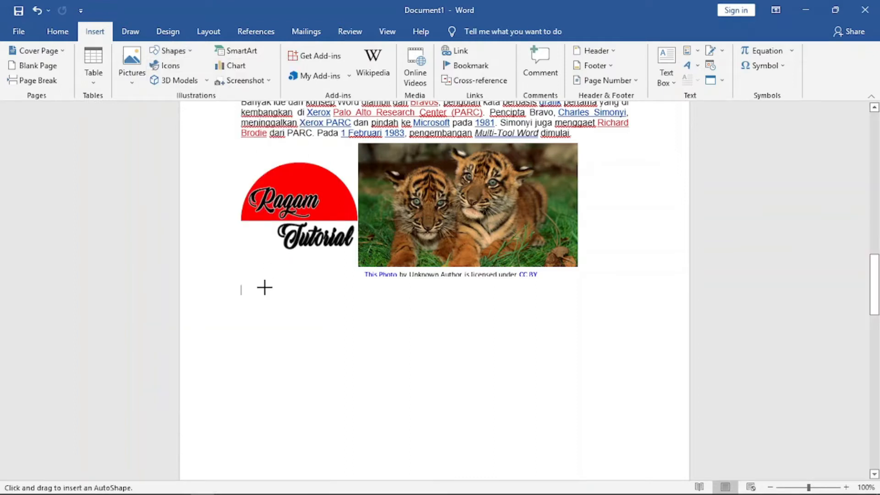
left_click_drag(264, 287, 341, 352)
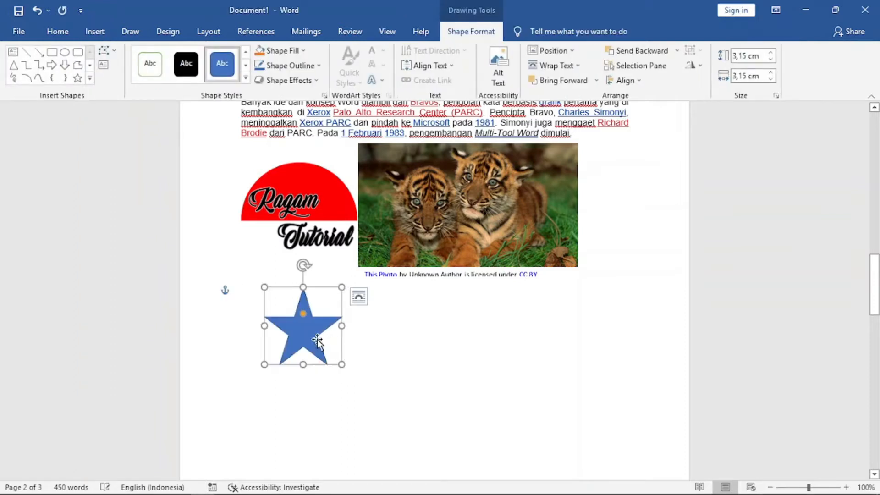
Draw a text box about 3.65 by 3.92 cm beside the star and type jklasdkmkljfasdas in it.
left_click(95, 33)
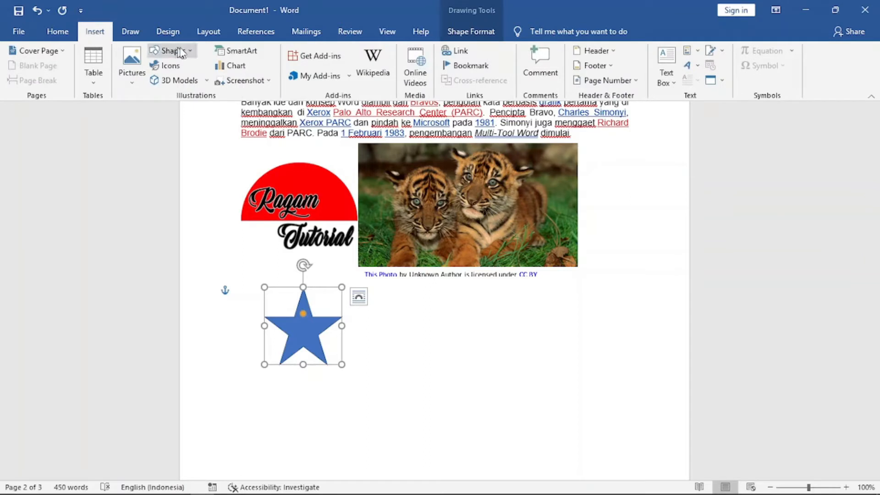
left_click(192, 51)
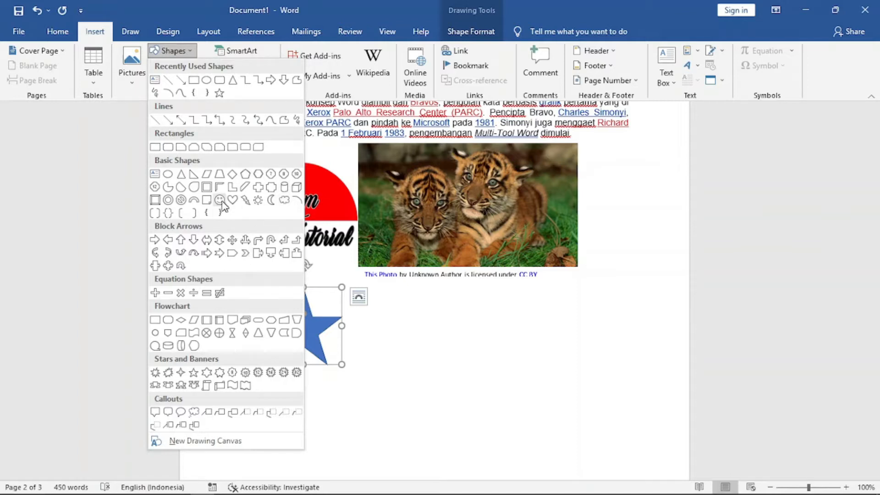
left_click(155, 80)
left_click_drag(397, 302, 490, 392)
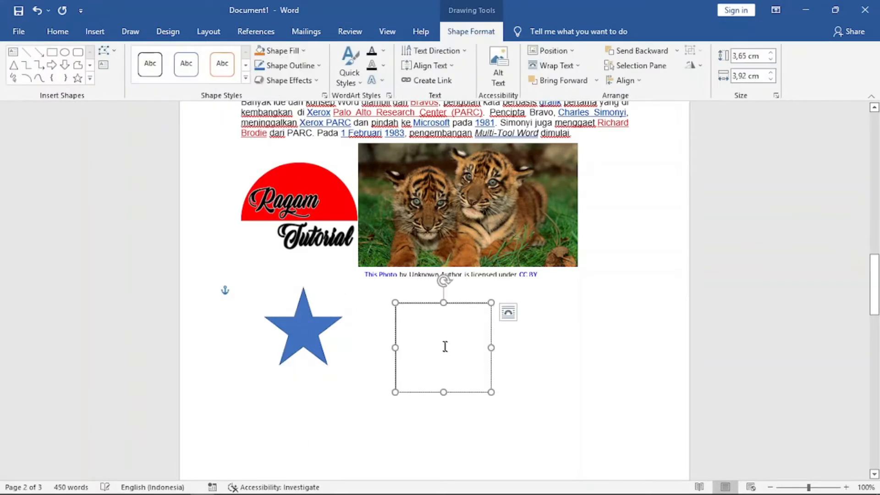
type("jklasdkmkljfasdas")
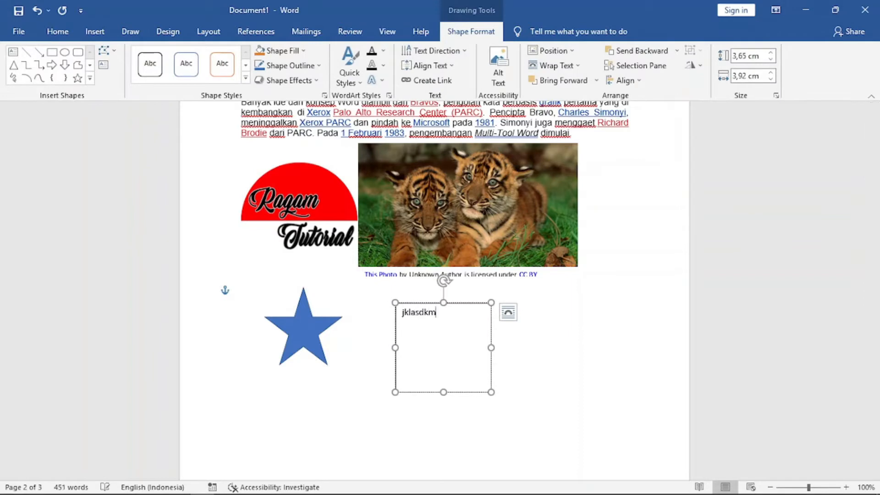
left_click(532, 376)
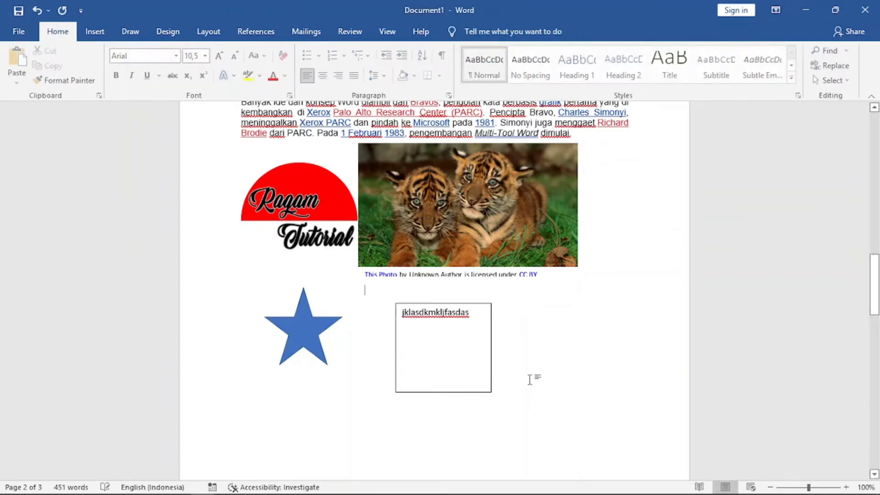
Insert the telephone icon from the Communication category of icons.
left_click(94, 31)
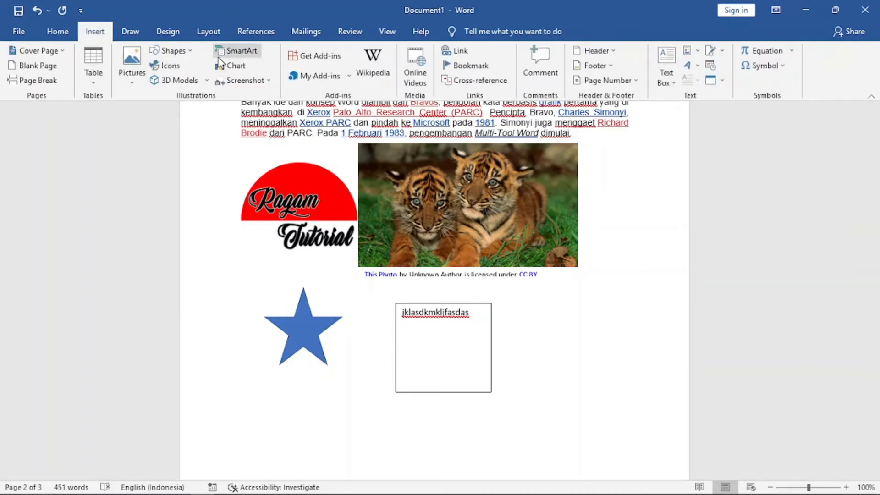
left_click(170, 67)
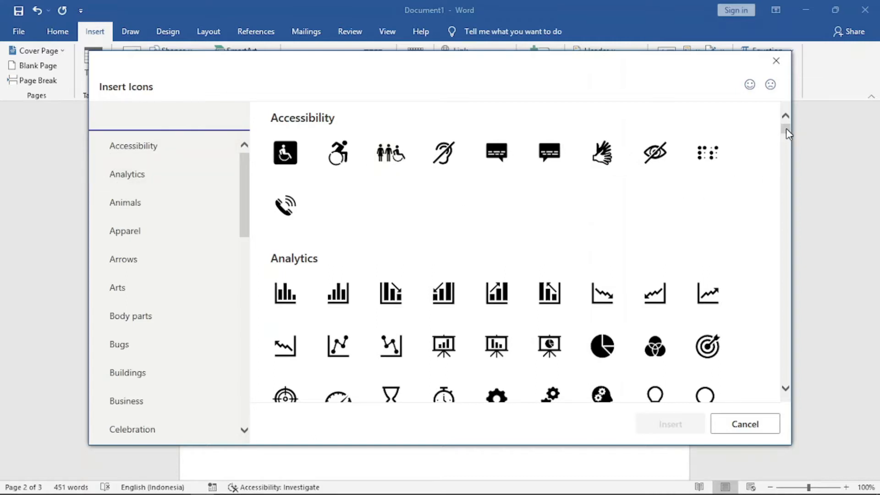
left_click_drag(786, 128, 788, 210)
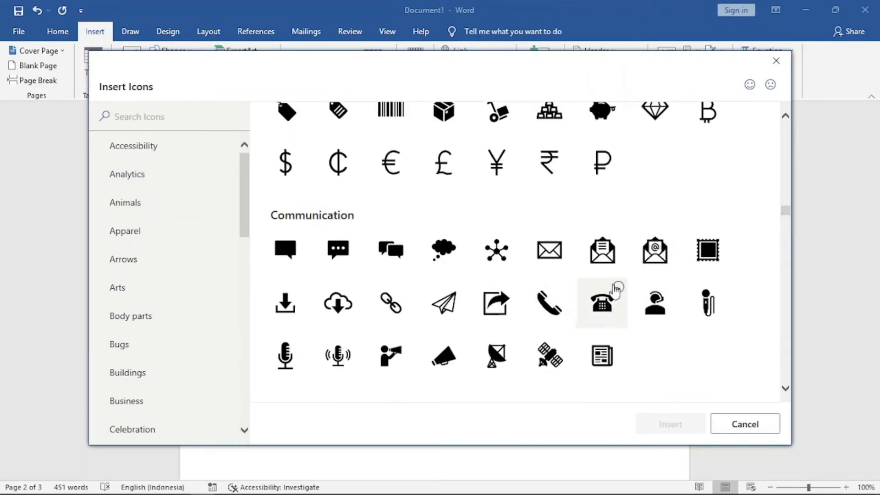
left_click(602, 310)
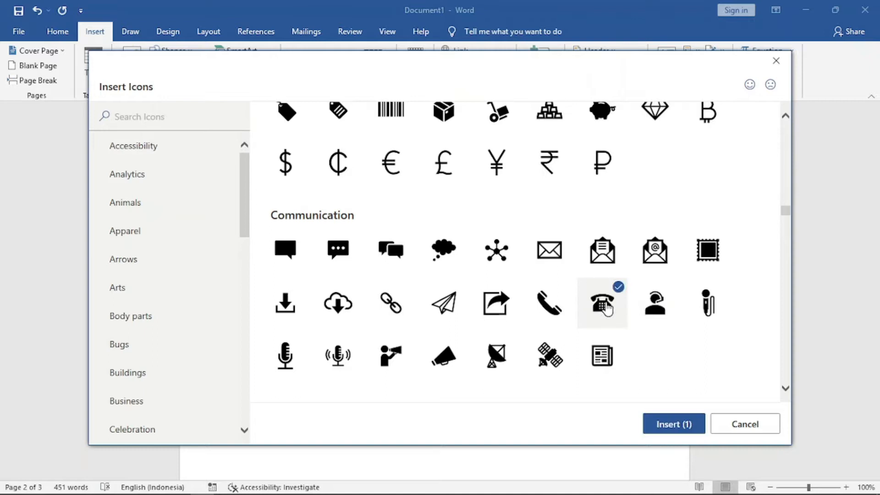
left_click(676, 423)
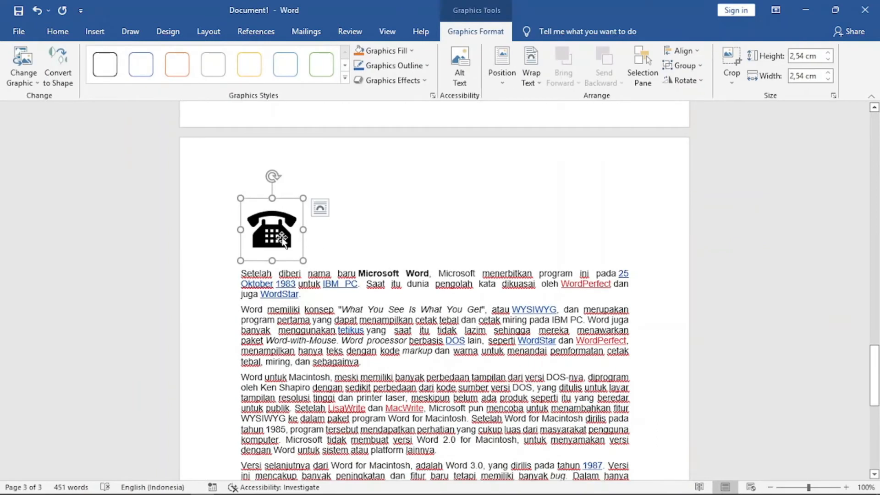
Place the cursor after the last paragraph and insert the shark model from the Animals stock 3D models.
left_click(96, 32)
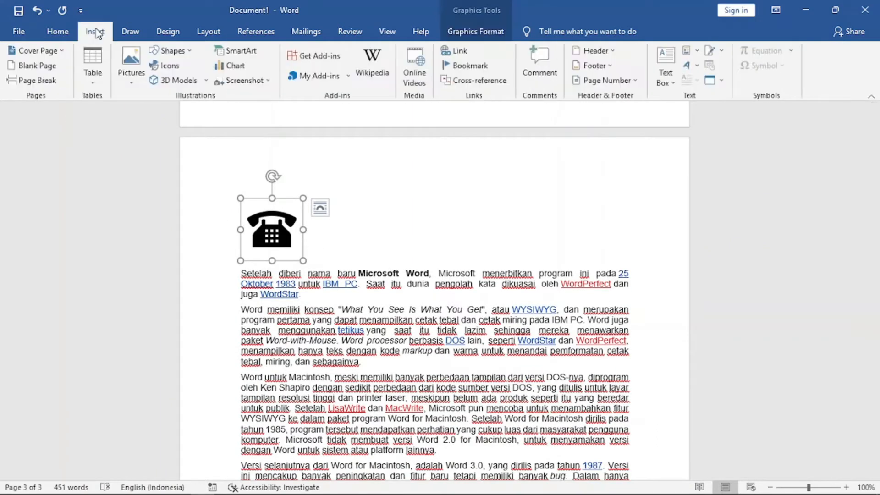
left_click_drag(876, 373, 879, 418)
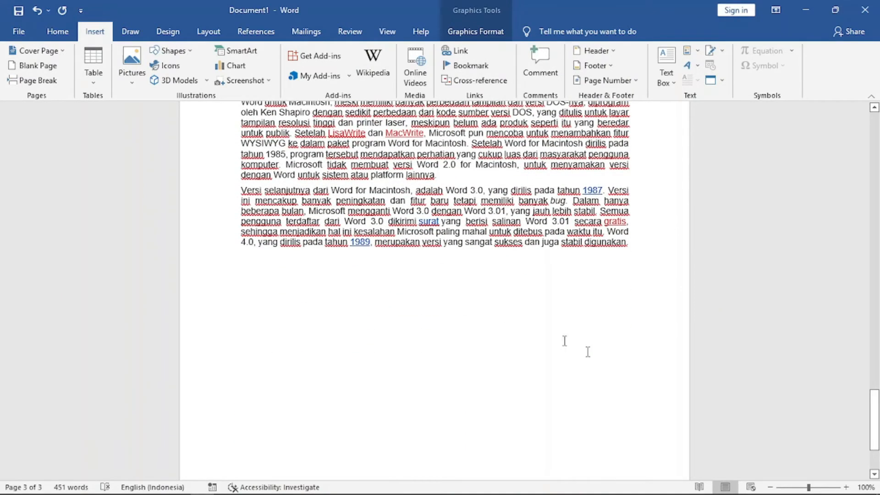
left_click(286, 280)
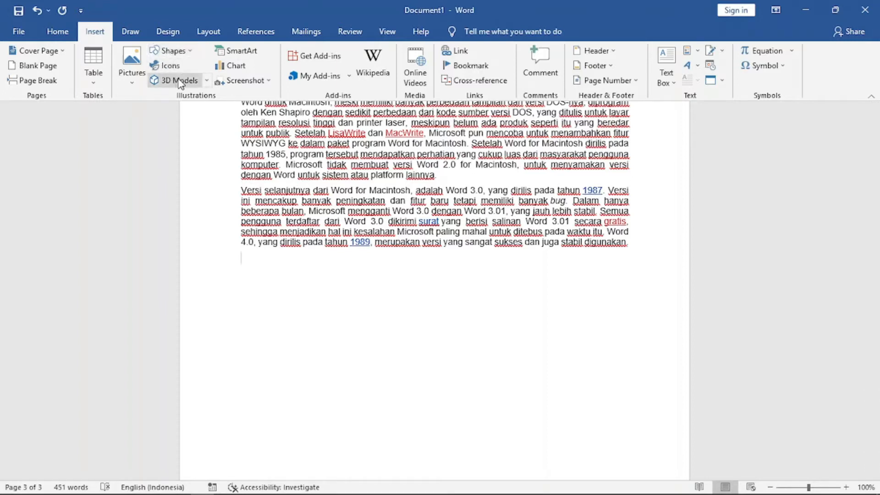
left_click(208, 82)
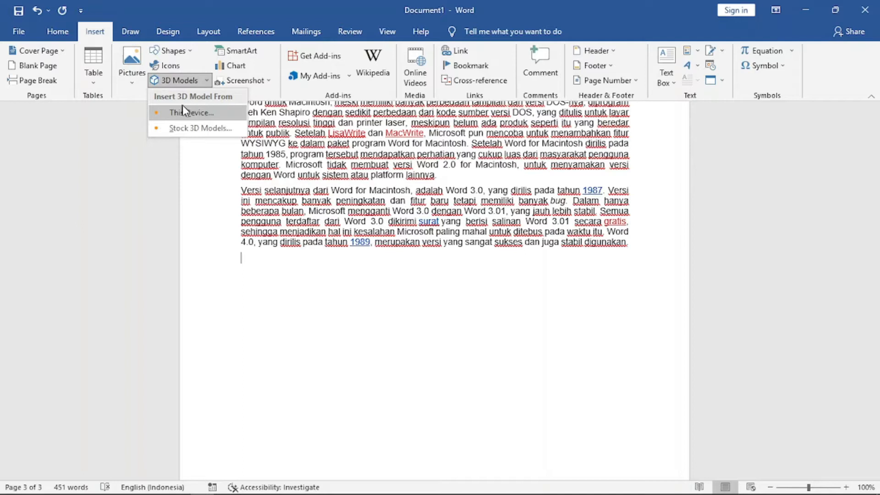
left_click(200, 129)
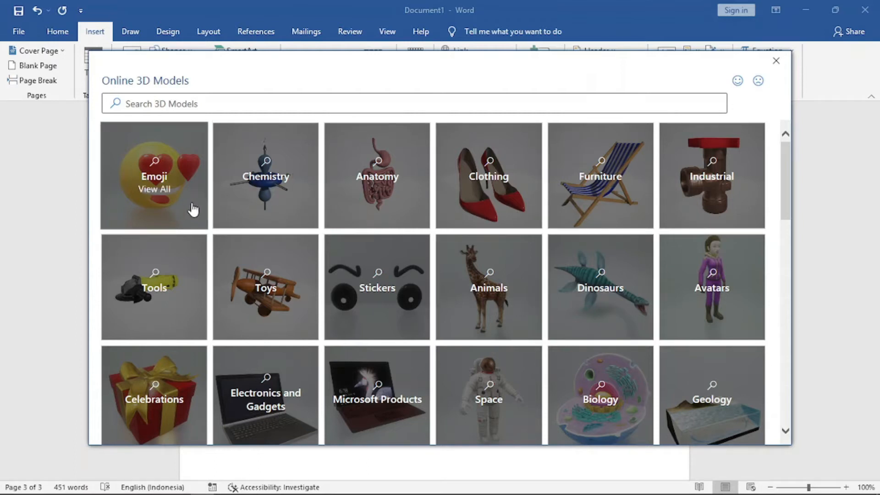
left_click_drag(787, 174, 795, 252)
left_click_drag(794, 281, 796, 183)
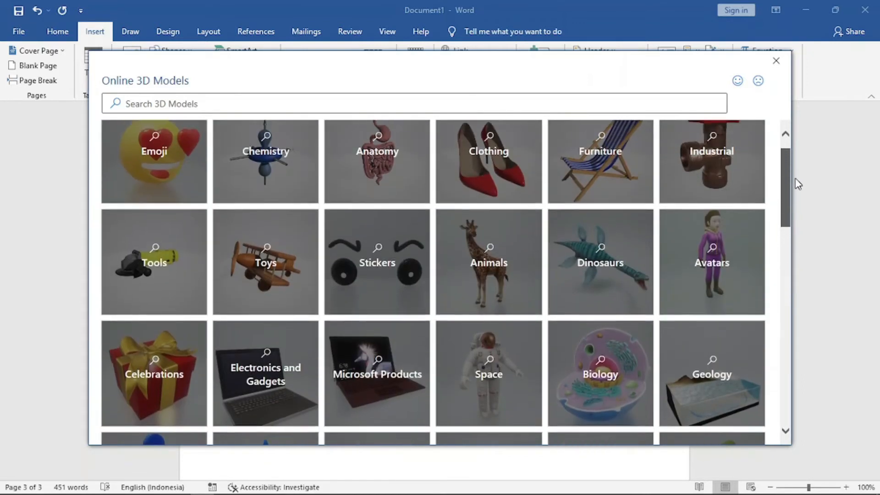
left_click(498, 281)
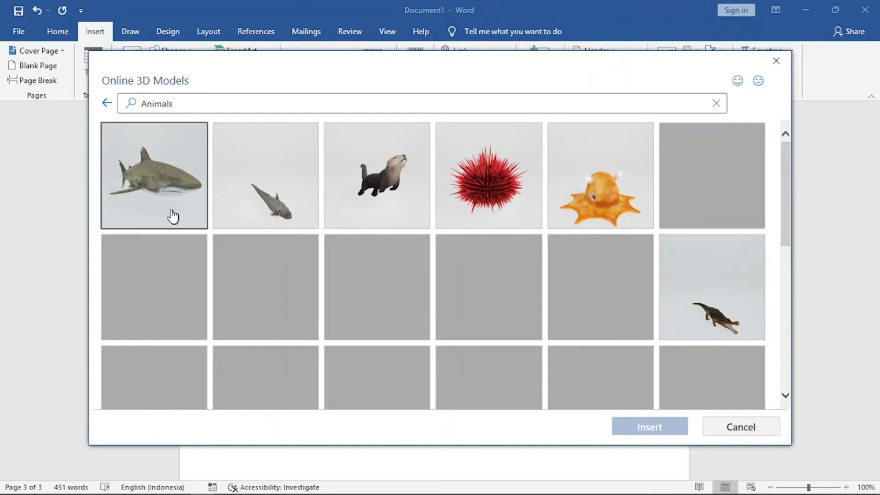
left_click(150, 192)
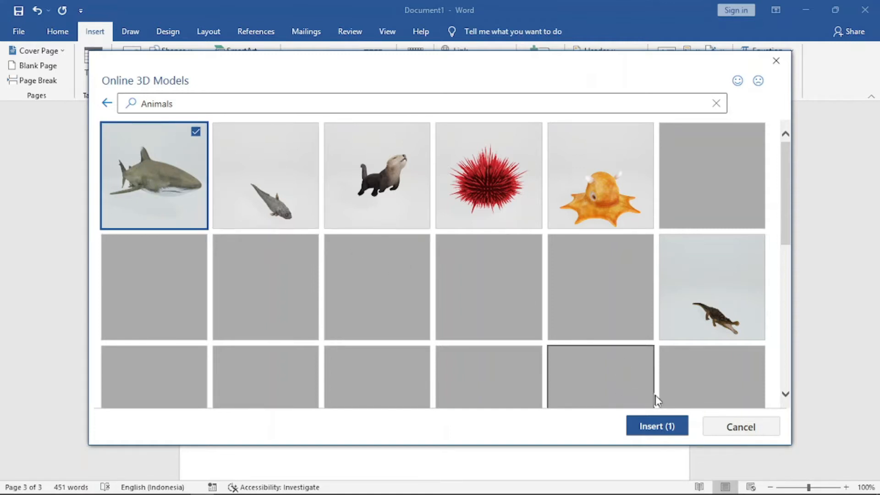
left_click(661, 428)
left_click(661, 428)
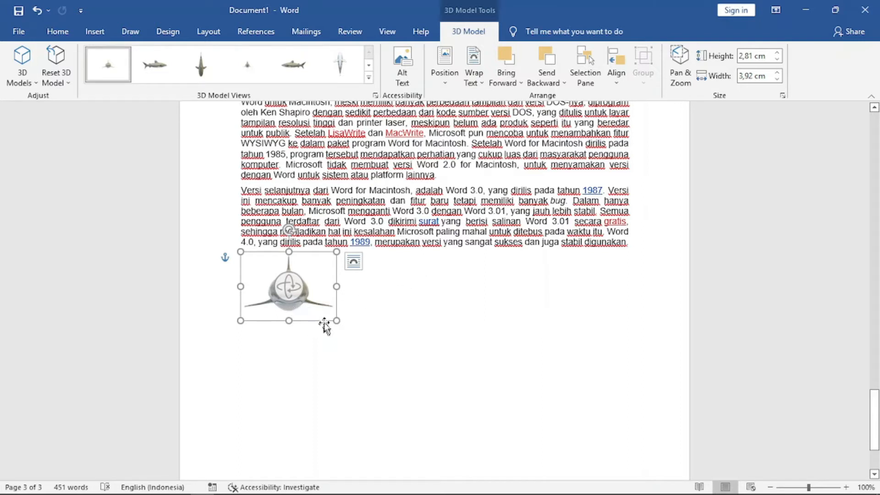
Move the shark model to the middle below the text and rotate it to a side view.
left_click_drag(311, 302, 436, 314)
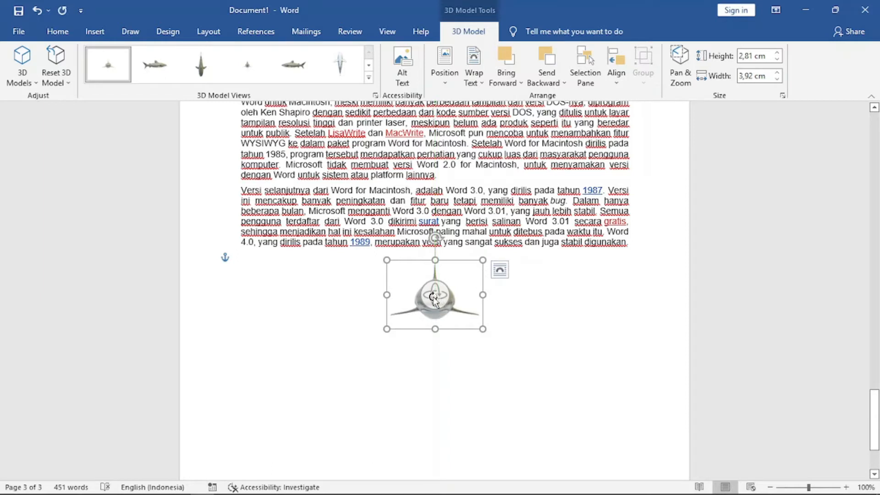
left_click_drag(434, 300, 474, 326)
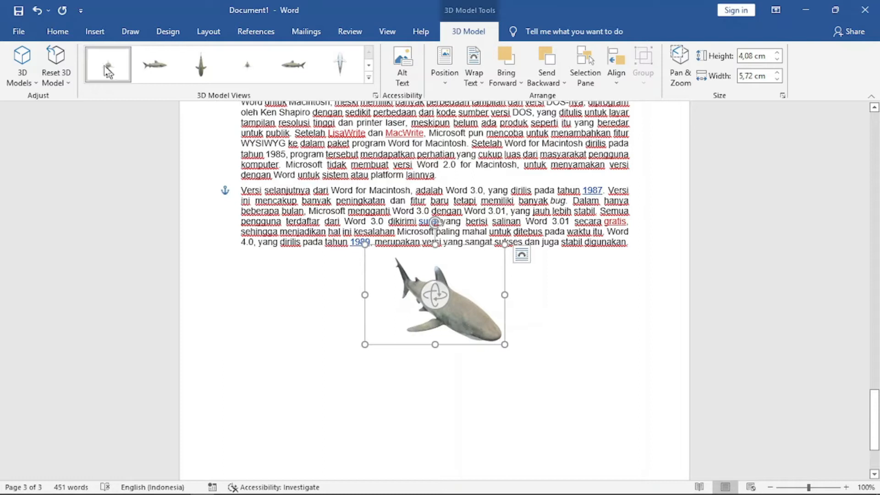
left_click(95, 33)
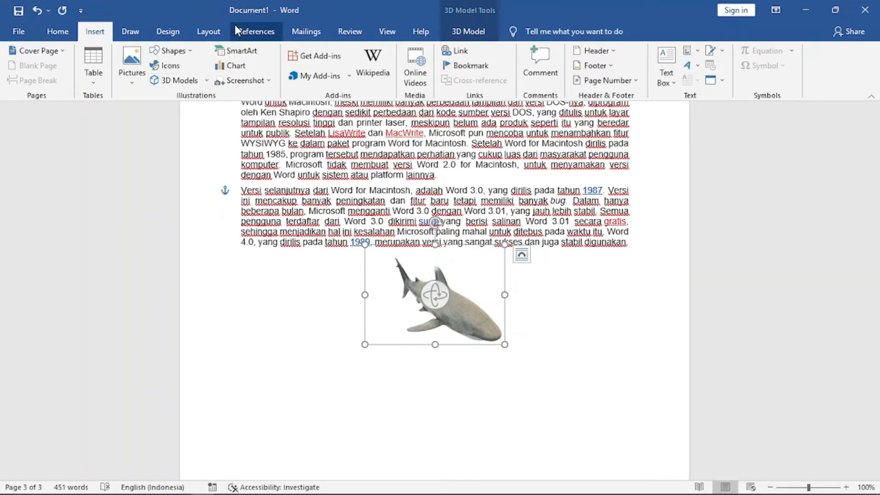
left_click(581, 333)
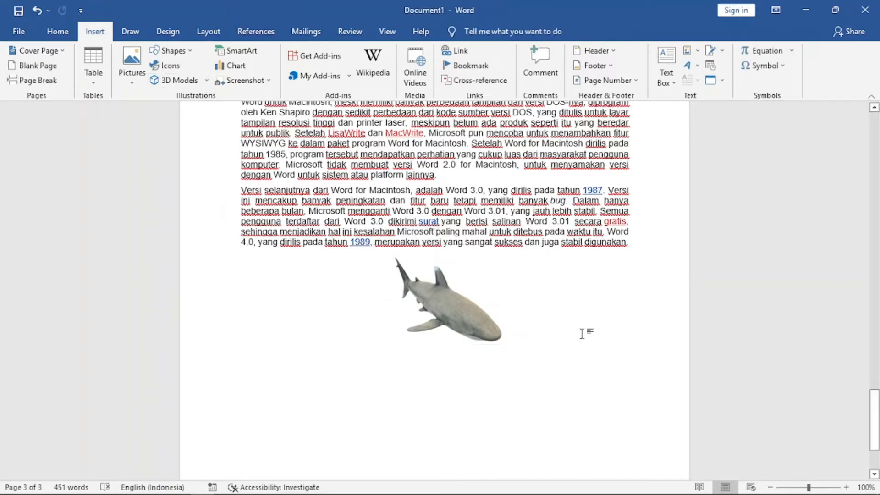
Open the SmartArt gallery and browse its List, Process, Cycle, Hierarchy, Relationship and Matrix categories.
left_click(237, 56)
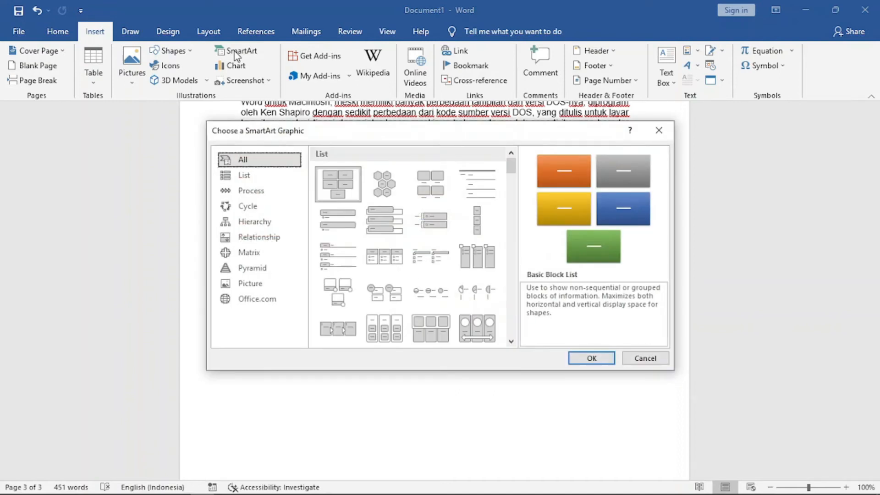
left_click(252, 176)
left_click(255, 191)
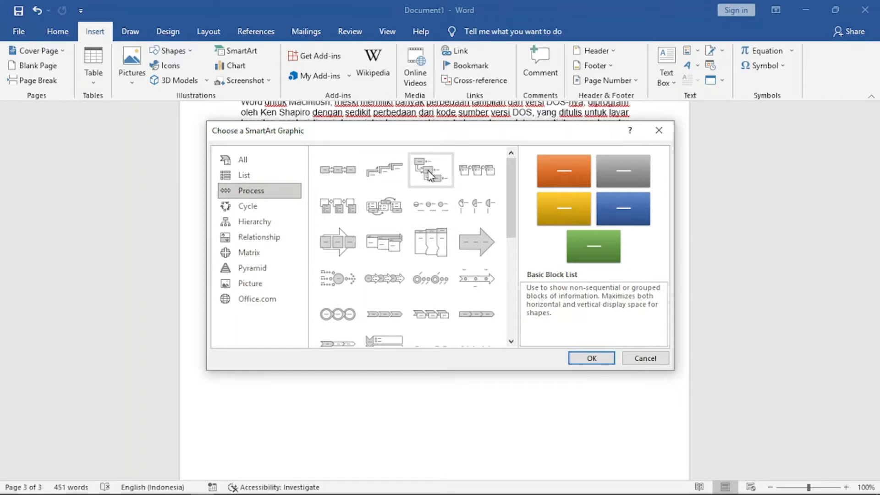
left_click_drag(511, 182, 526, 163)
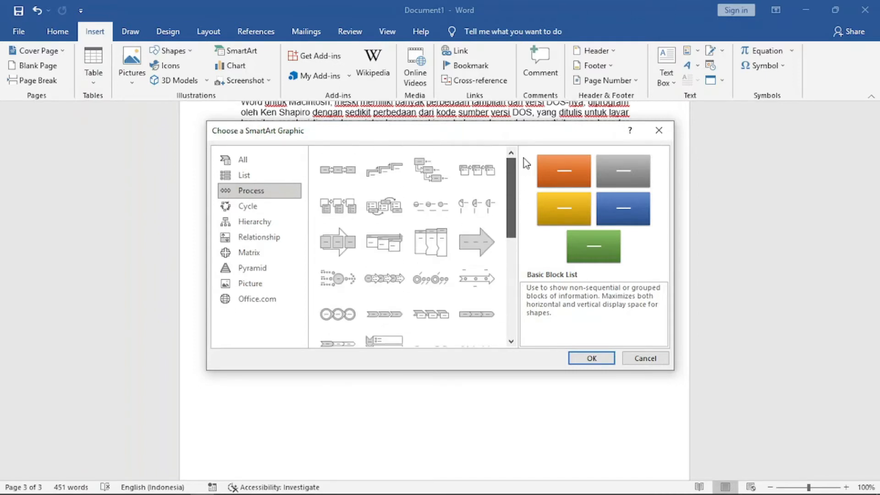
left_click(252, 211)
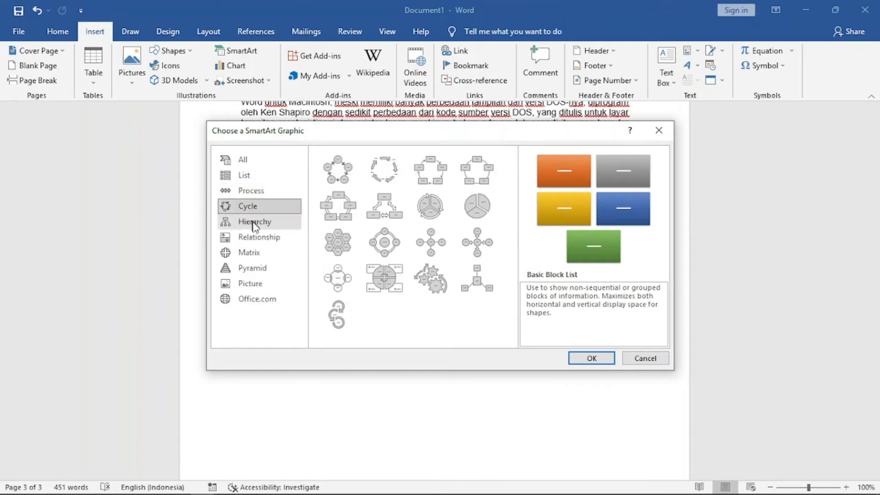
left_click(254, 223)
left_click(257, 239)
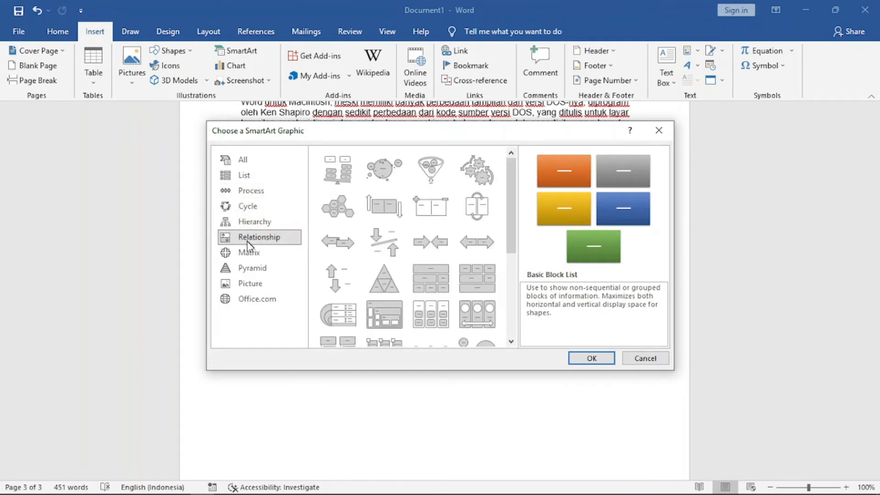
left_click(254, 254)
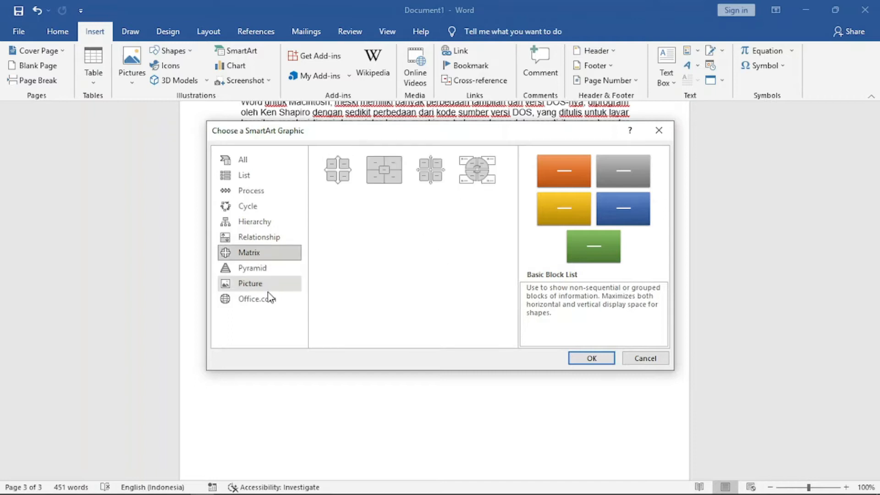
left_click(249, 209)
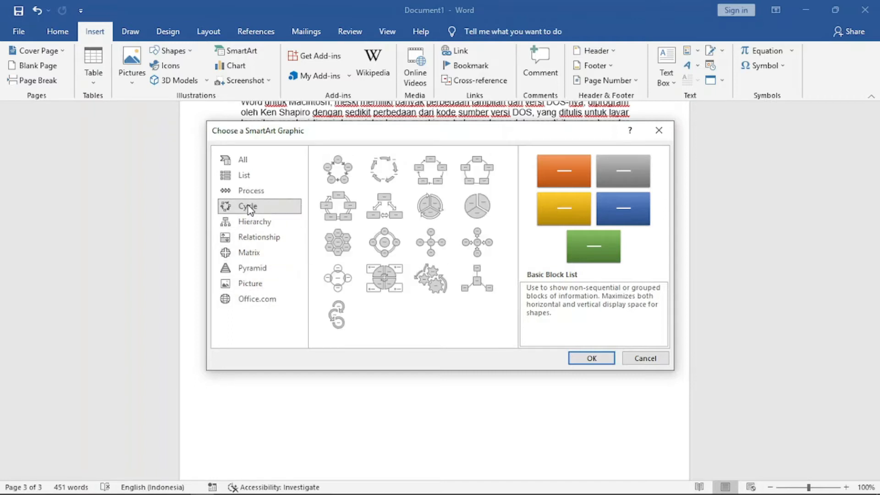
Browse the Cycle layouts and insert a Block Cycle SmartArt graphic.
left_click(346, 178)
left_click(390, 181)
left_click(431, 181)
left_click(471, 183)
left_click(477, 206)
left_click(430, 209)
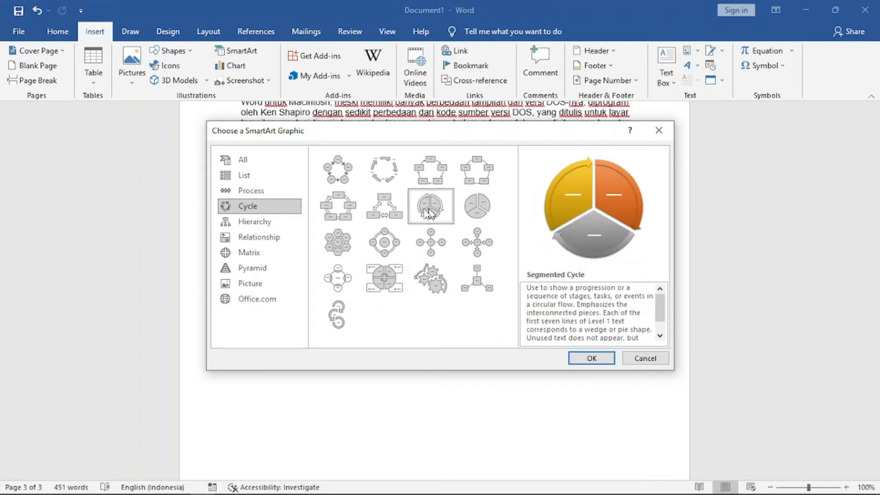
left_click(384, 210)
left_click(339, 209)
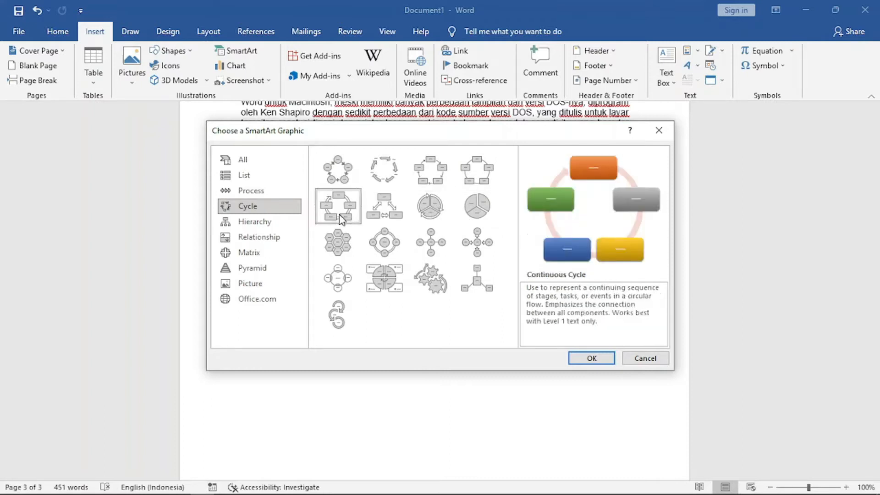
left_click(384, 214)
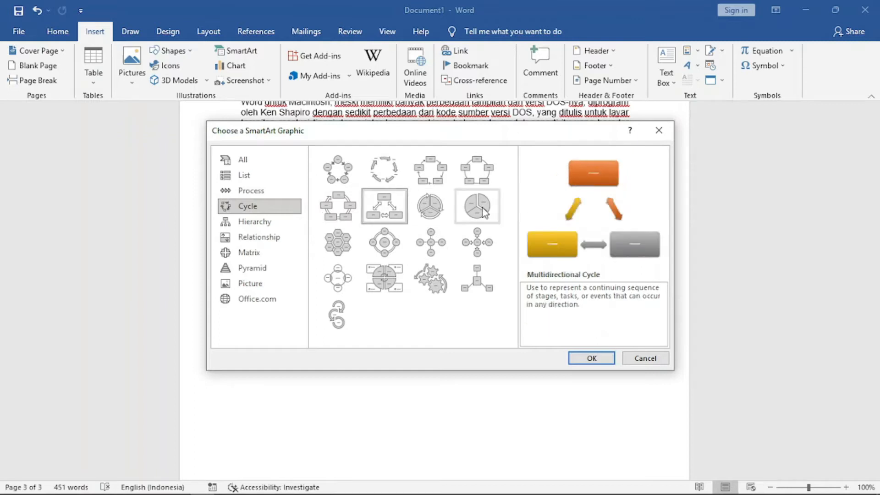
left_click(339, 212)
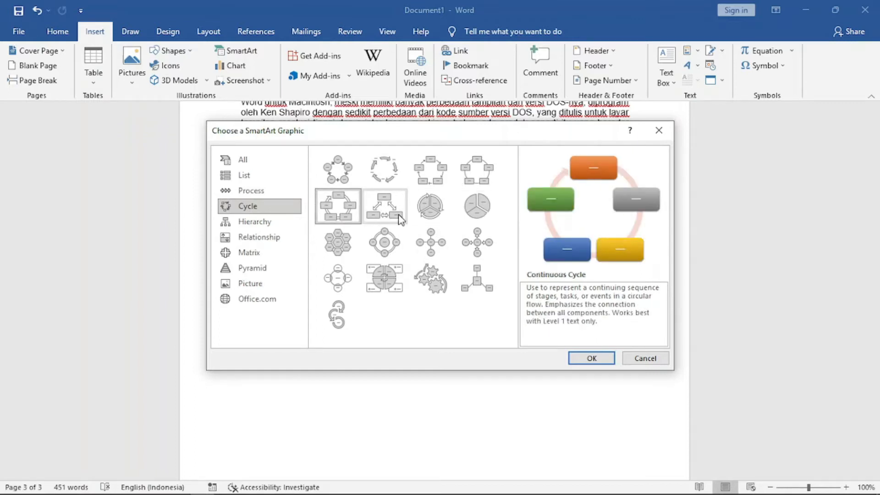
left_click(431, 184)
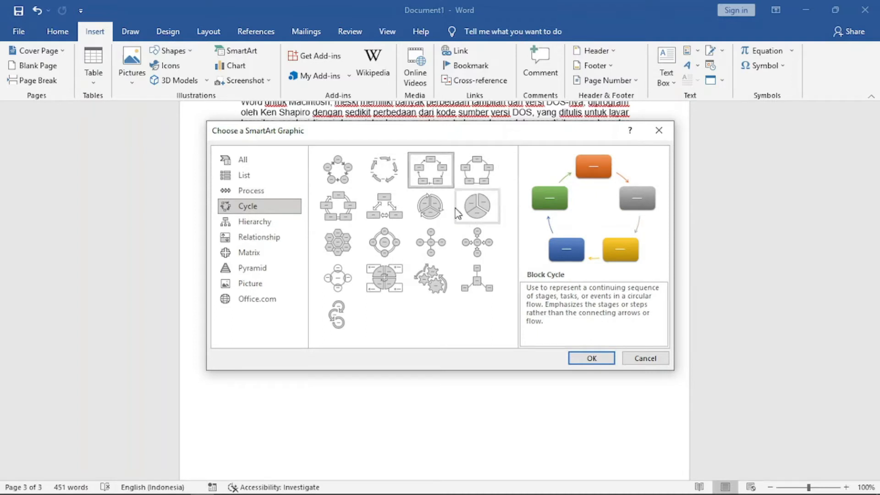
left_click(592, 358)
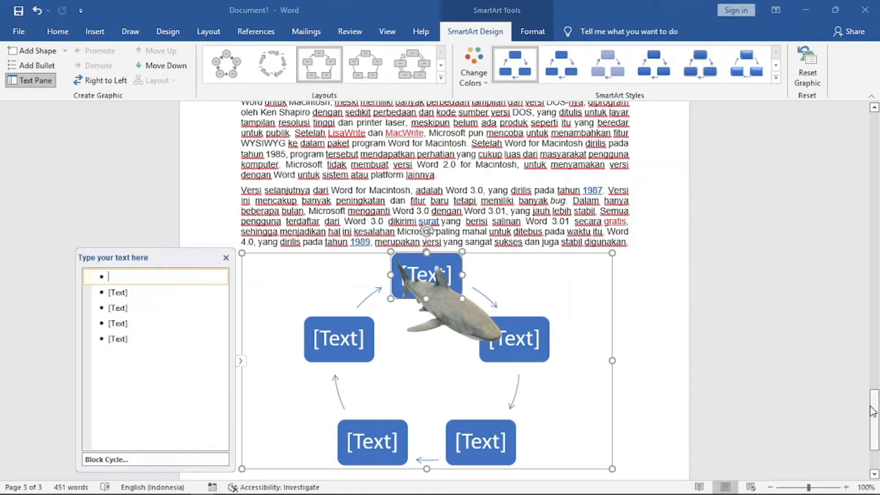
Insert a page break before the SmartArt graphic so it starts on a new page.
left_click_drag(875, 406, 875, 424)
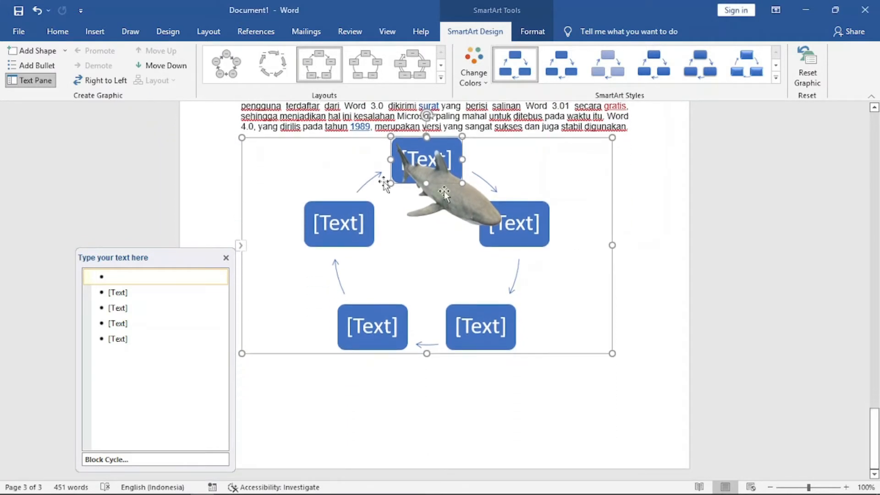
left_click(237, 177)
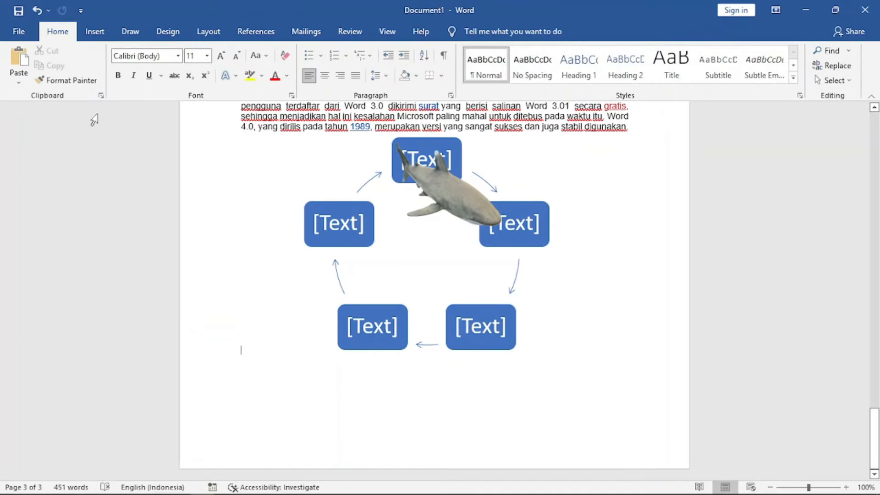
left_click(92, 34)
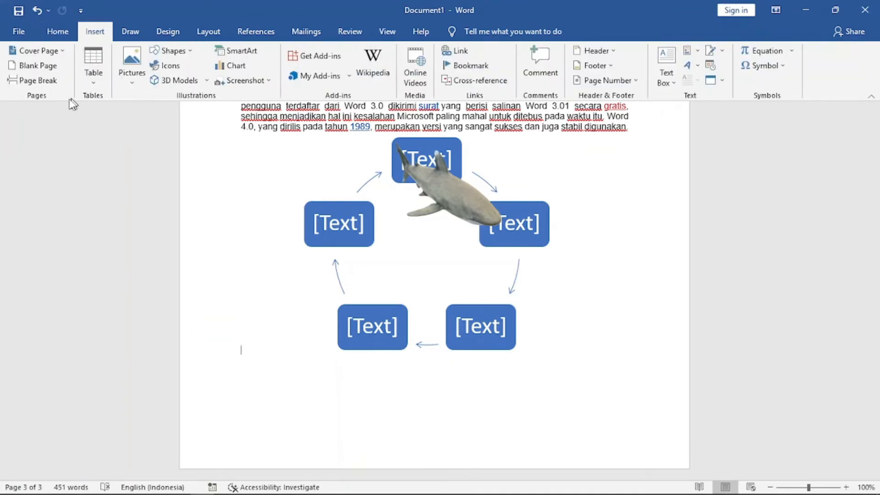
left_click(39, 80)
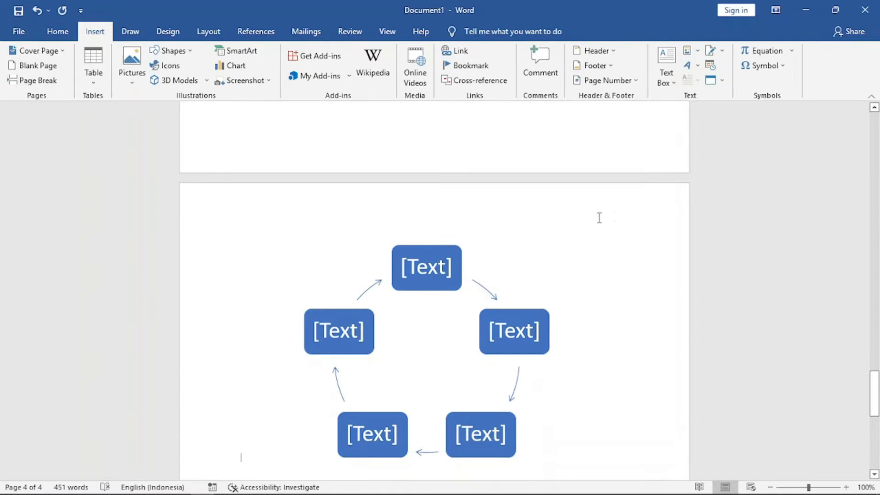
Apply a 3-D SmartArt style to the Block Cycle graphic.
left_click_drag(869, 381, 877, 400)
left_click(421, 207)
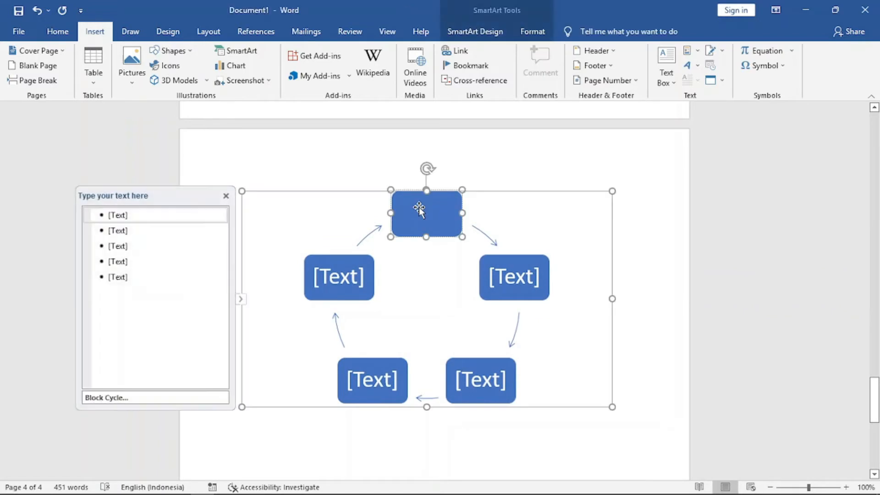
left_click(516, 227)
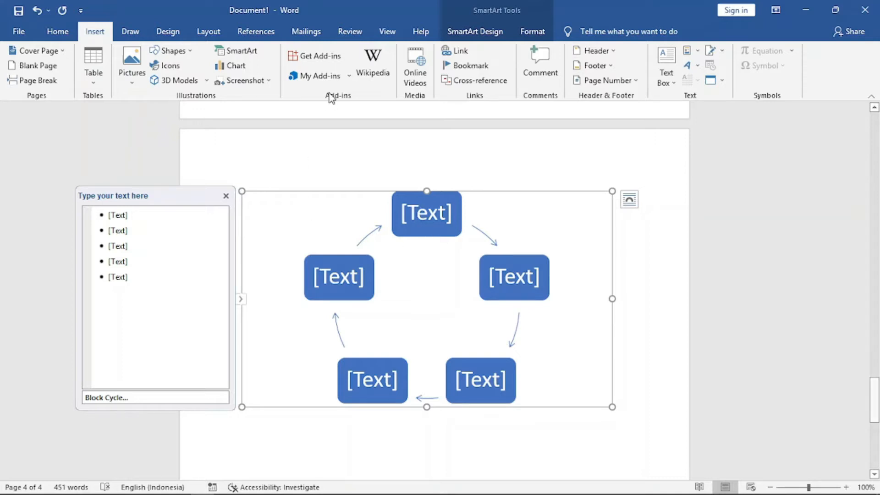
left_click(477, 32)
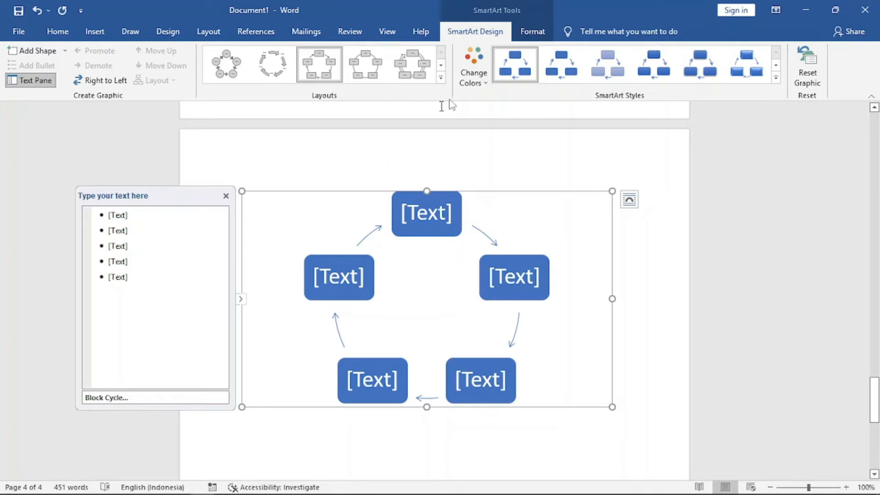
left_click(778, 77)
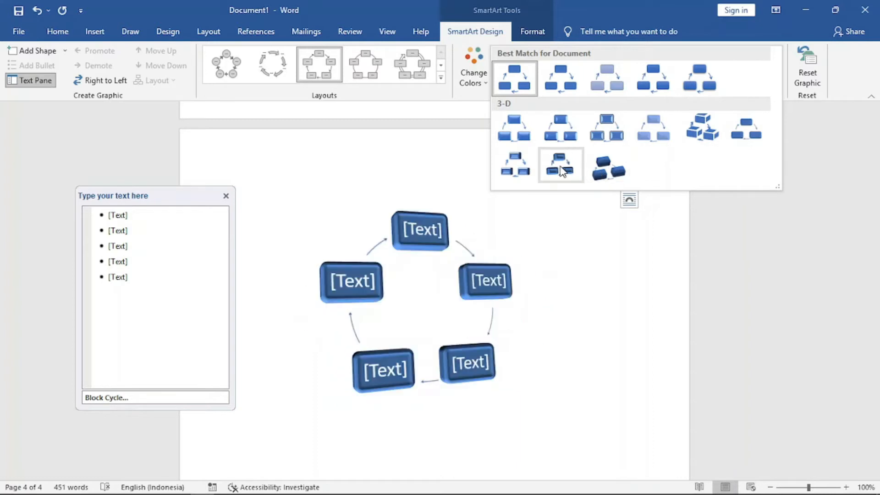
left_click(611, 175)
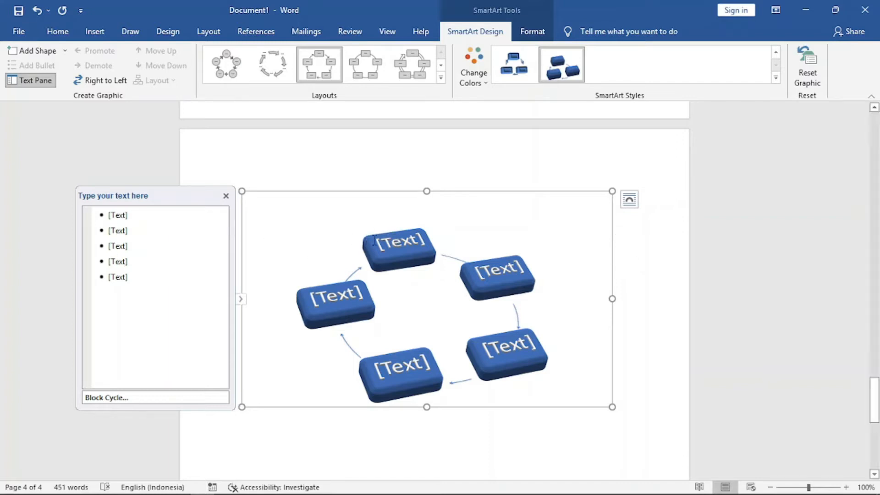
Label the first three cycle shapes Perubahan 1, Perubahan 2 and Perubahan 3.
left_click(403, 243)
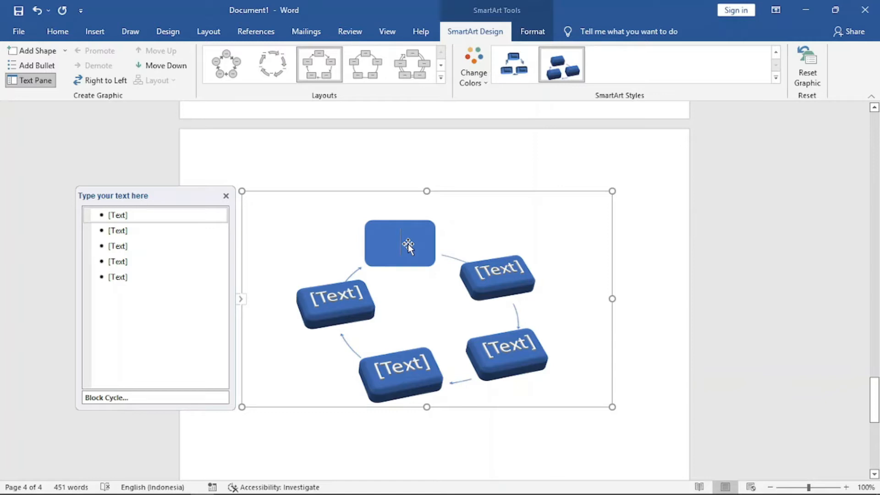
type("Perubahan 1")
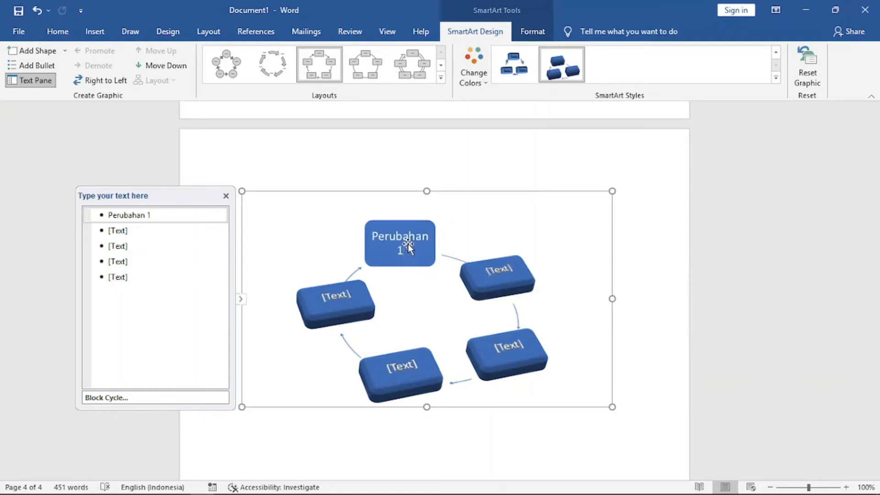
left_click(578, 245)
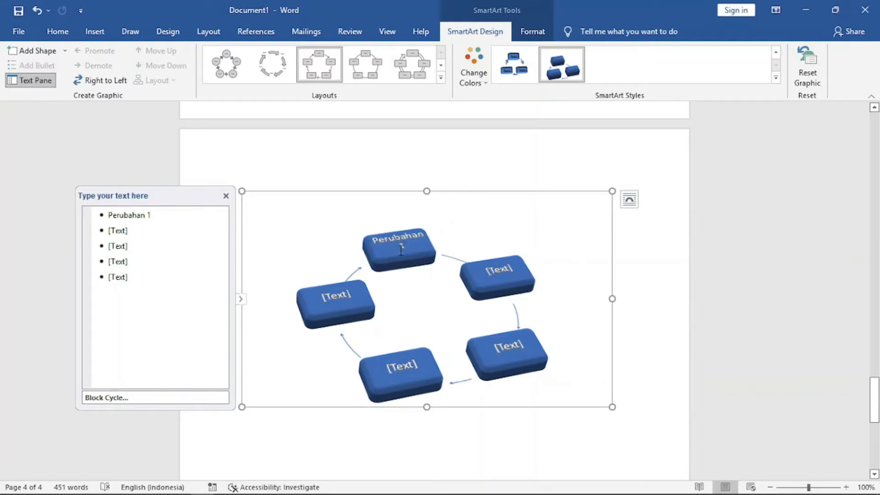
left_click(507, 266)
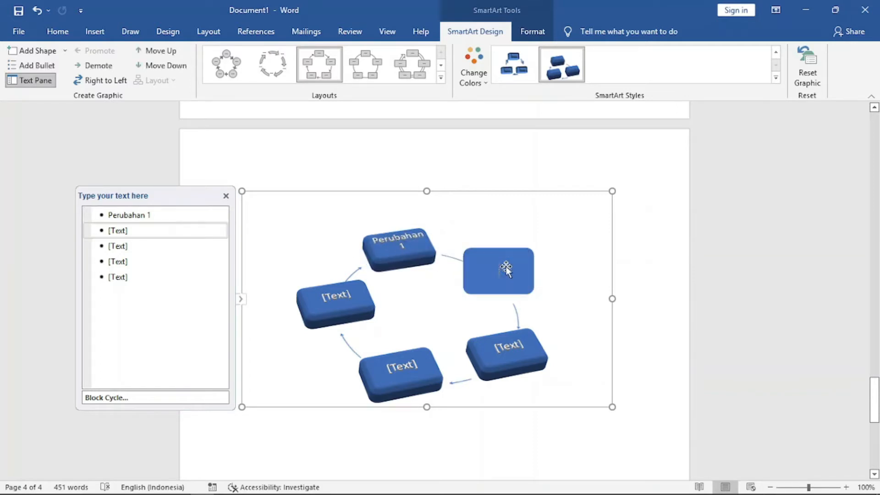
type("Perubahan")
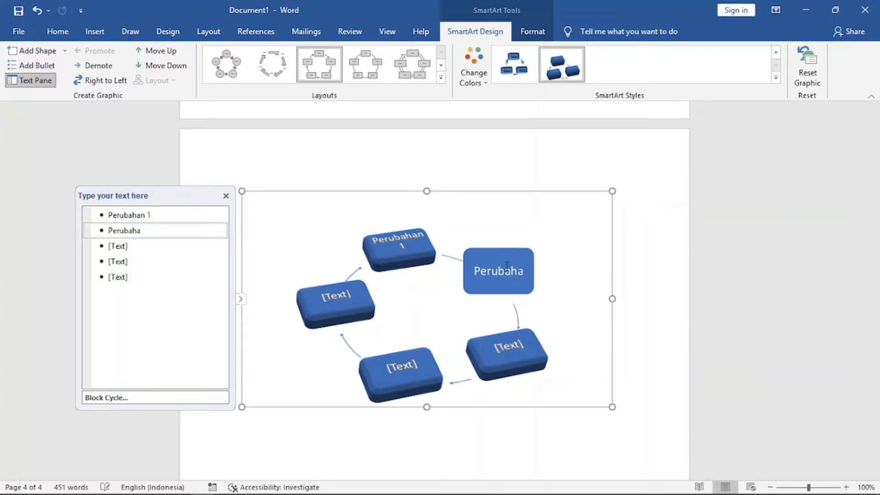
type(" 2")
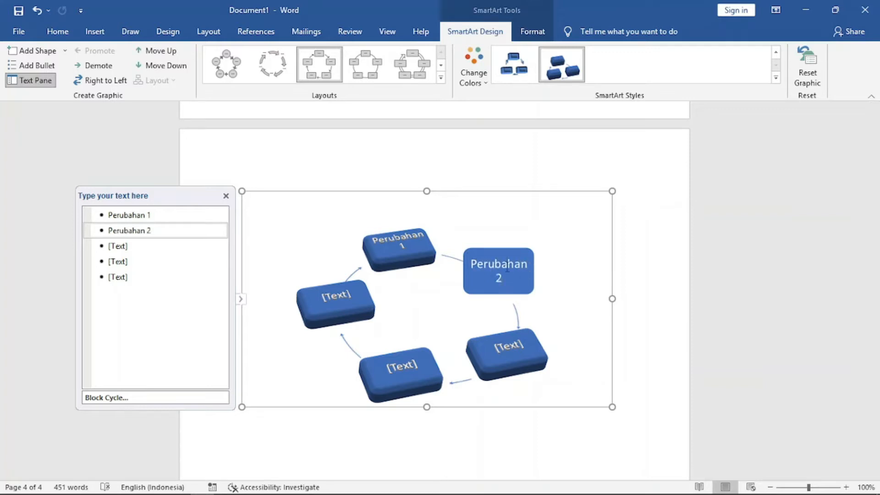
left_click(567, 268)
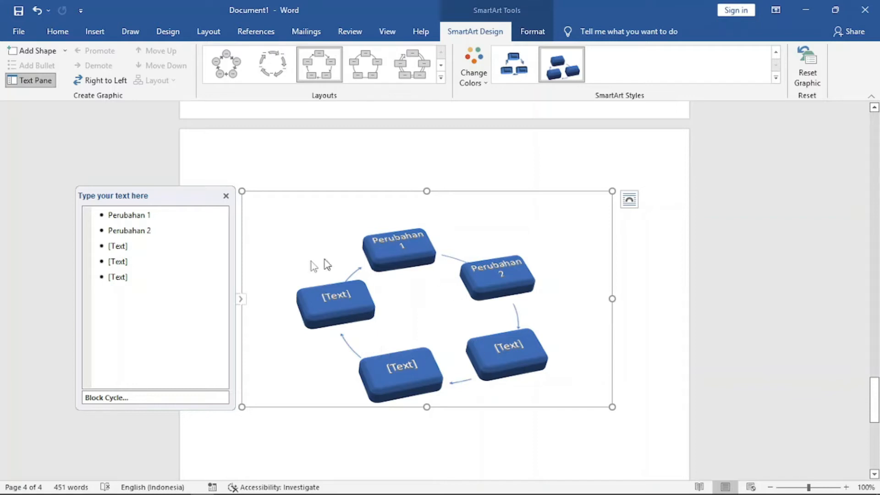
left_click(128, 246)
left_click_drag(128, 246, 115, 246)
type("Perubahan")
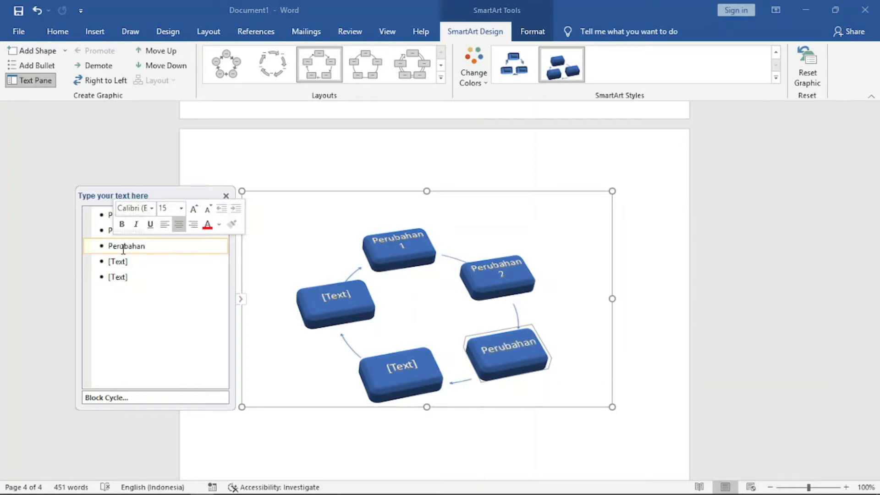
type(" 3")
Add two more shapes to the cycle graphic.
left_click(163, 300)
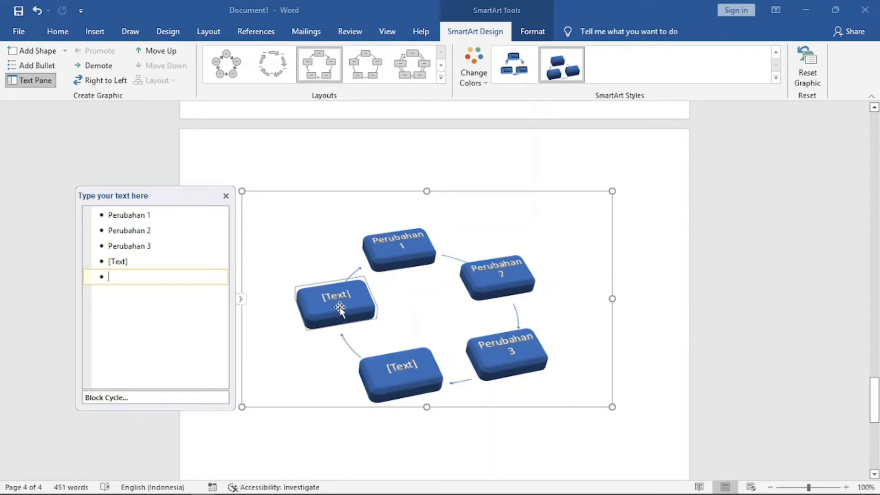
left_click(343, 239)
left_click(438, 219)
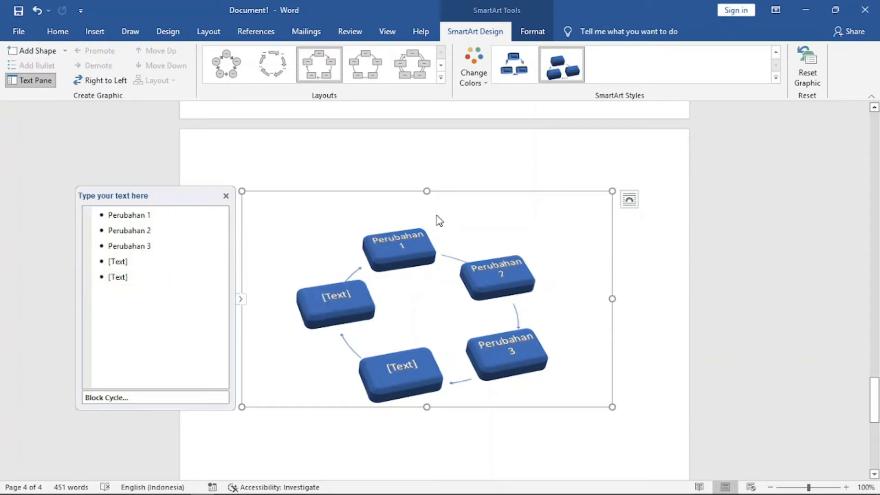
left_click(33, 51)
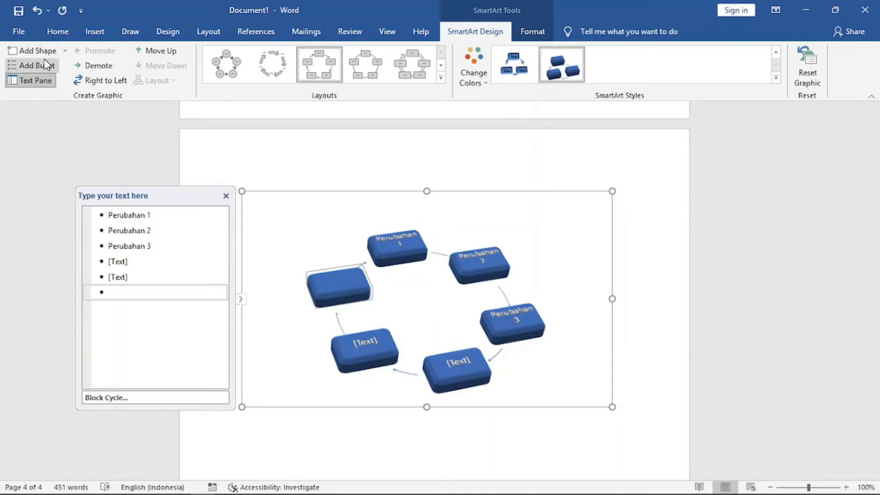
left_click(34, 51)
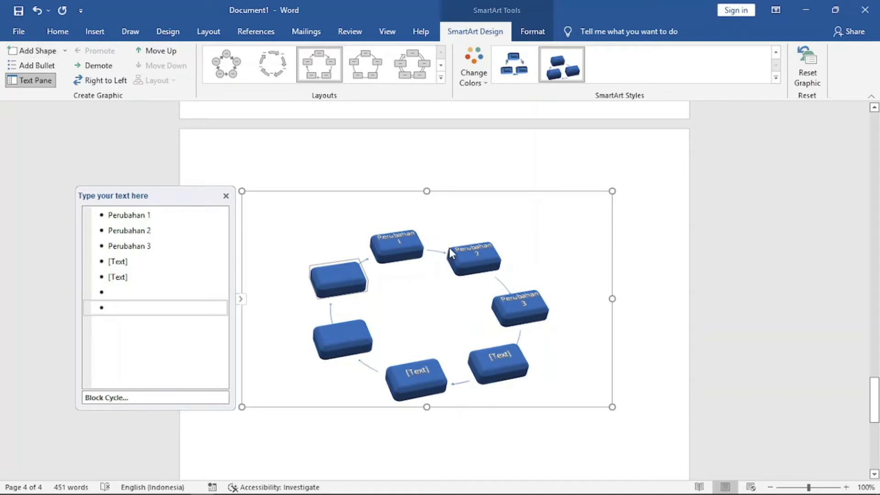
Delete the two added shapes and one blank text shape from the cycle graphic.
left_click(403, 249)
left_click(490, 268)
left_click(529, 299)
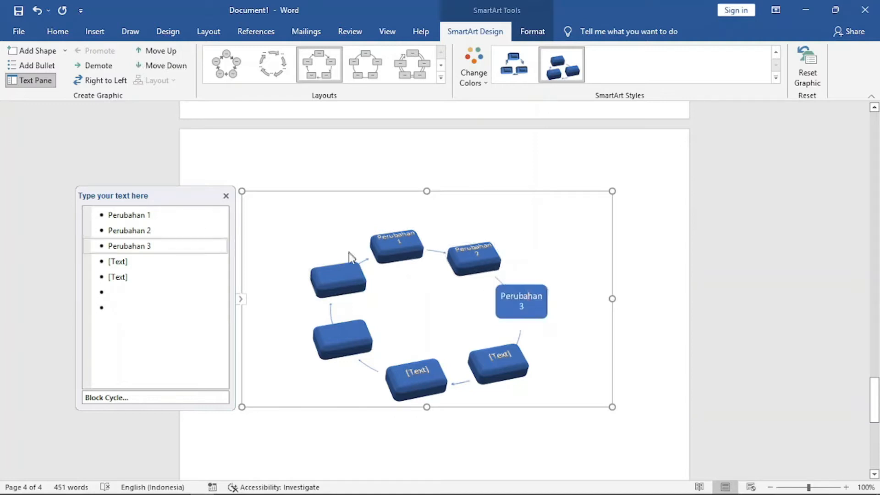
left_click(343, 276)
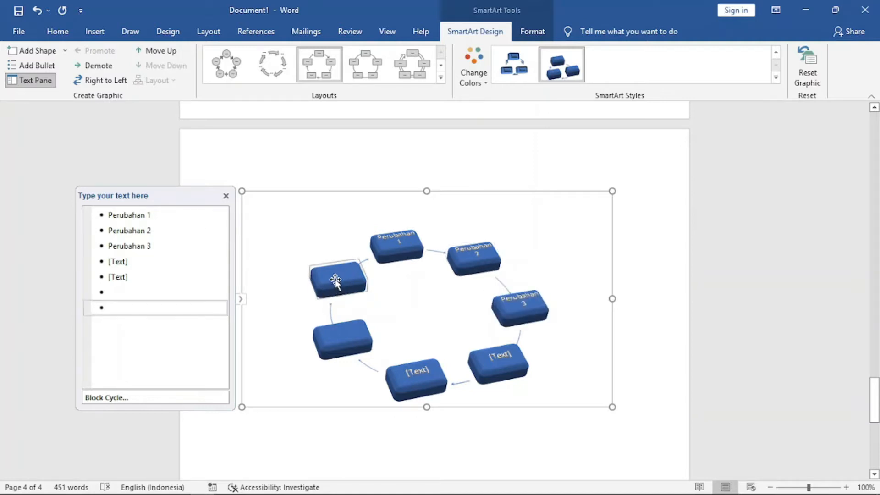
key("Delete")
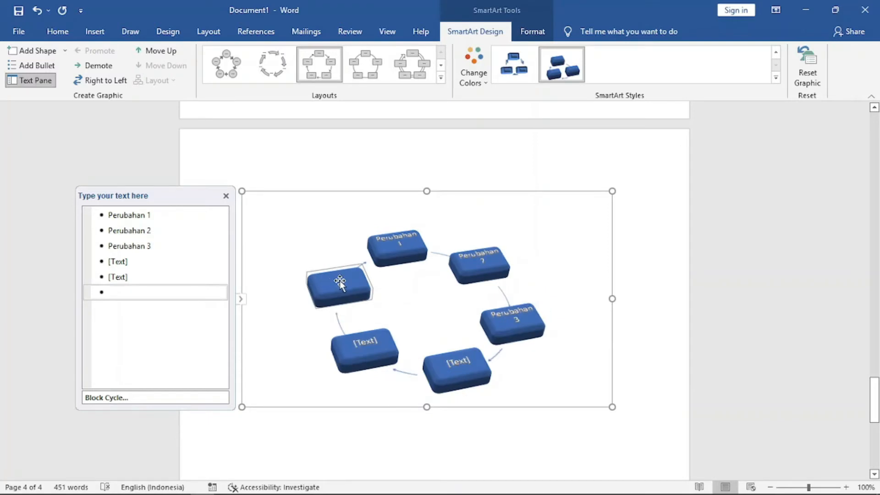
key("Delete")
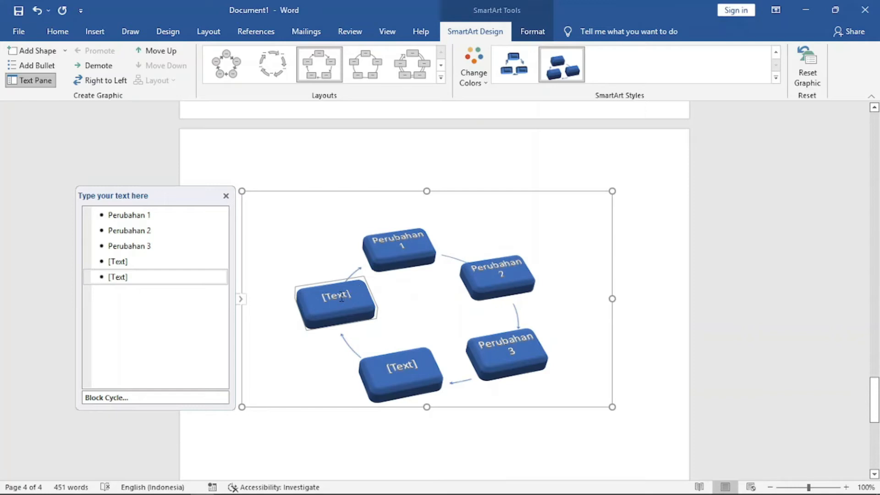
key("Delete")
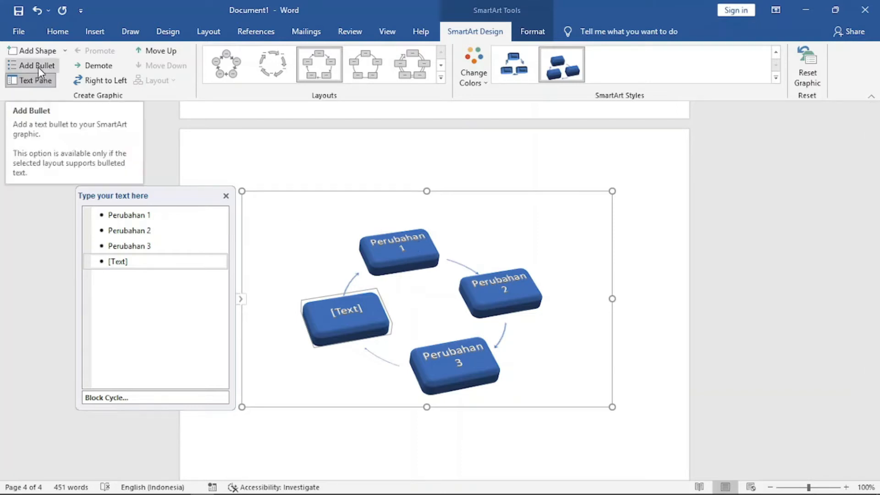
Add two sub-bullets, fase tidur and fase aktif, under the Perubahan 1 shape.
left_click(402, 246)
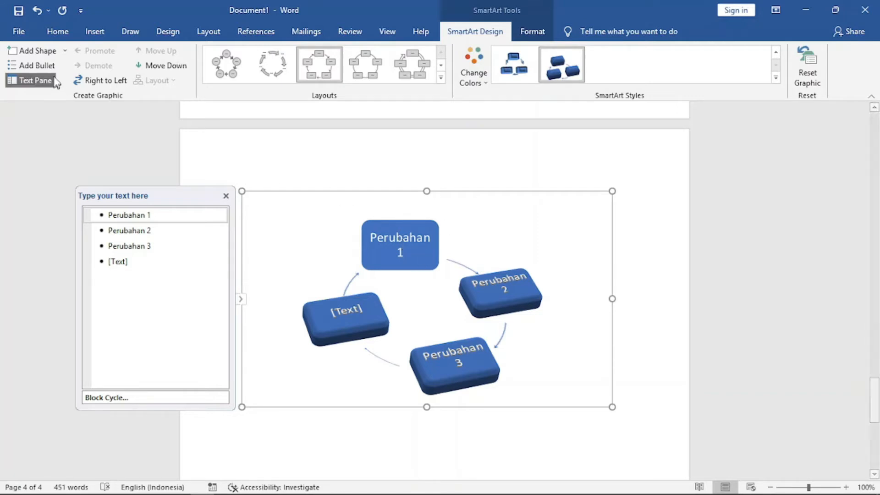
left_click(33, 67)
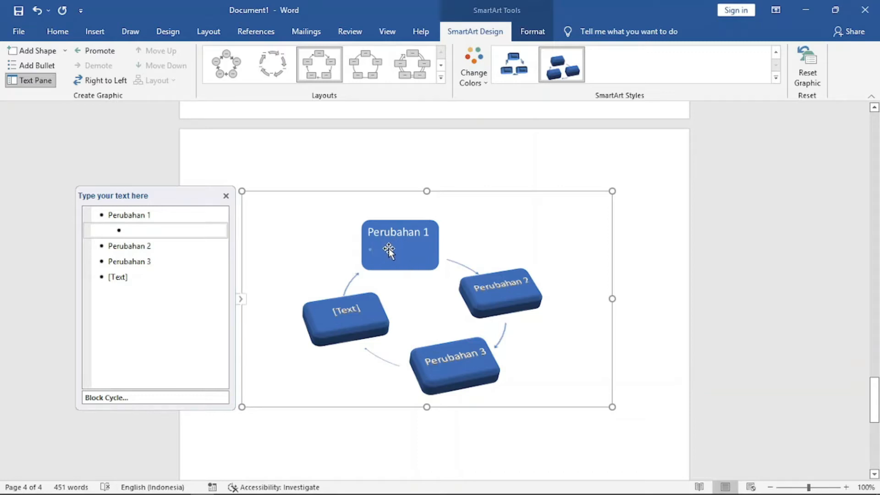
type("fas")
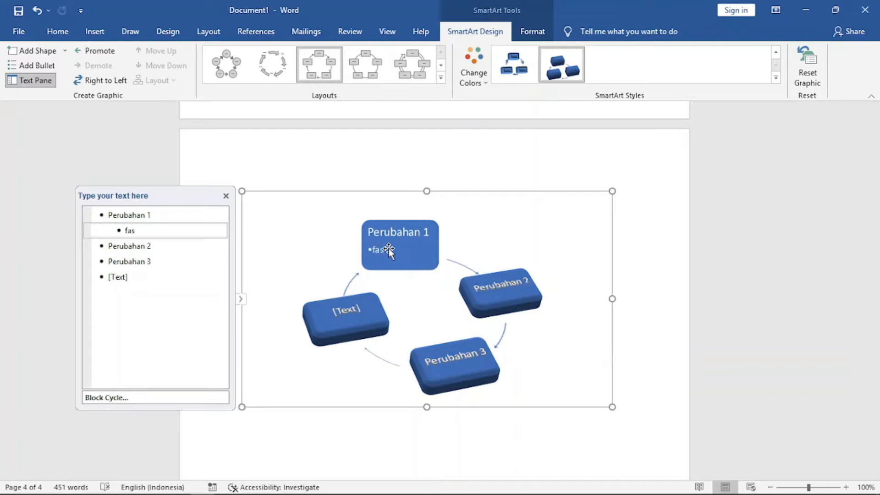
type("e")
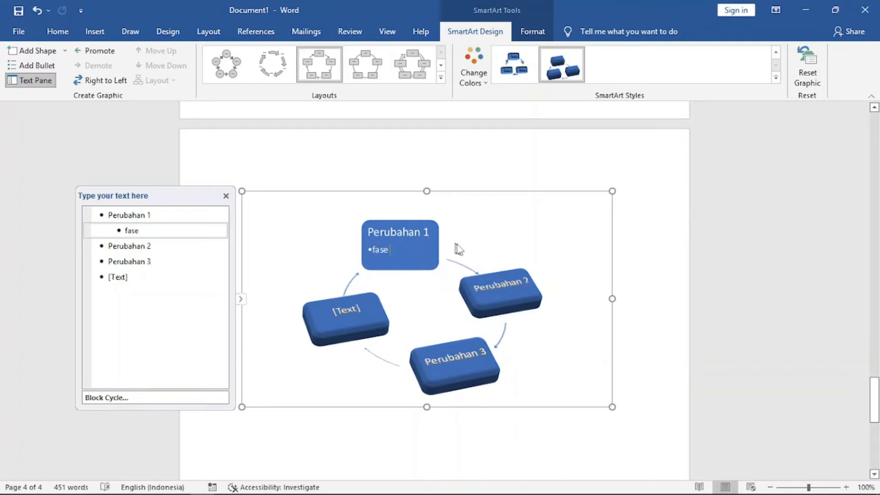
type(" tidur")
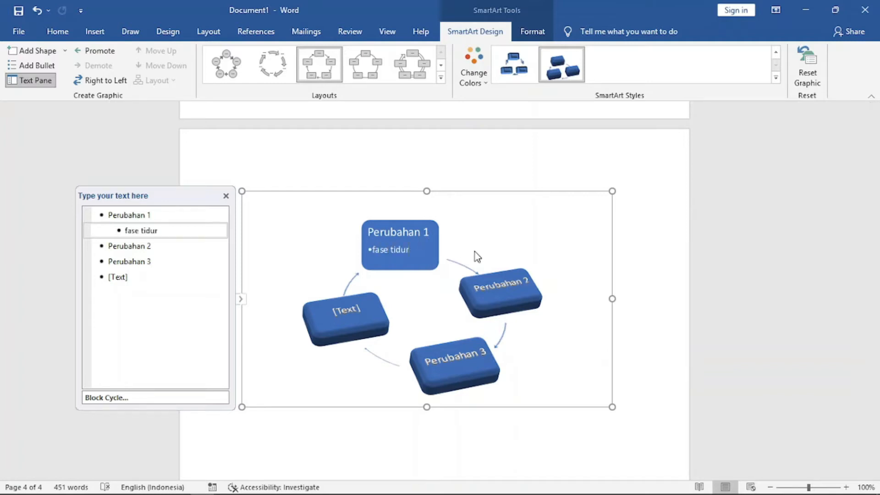
key("Return")
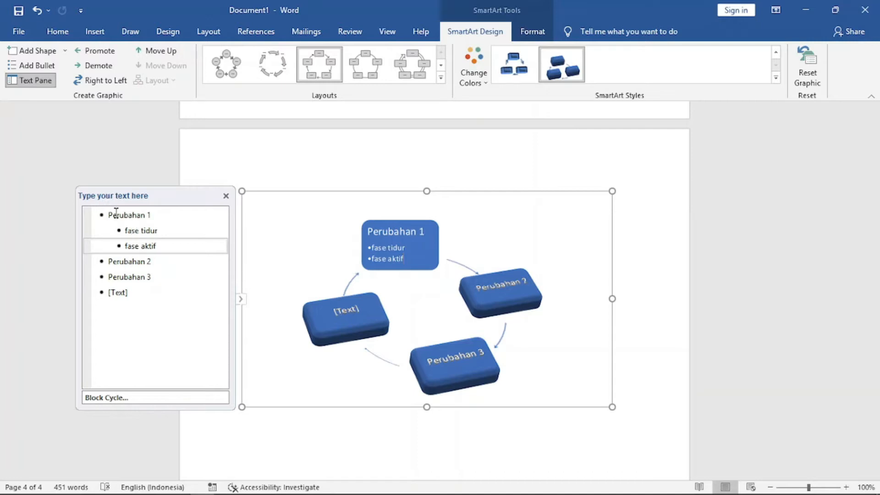
Promote the fase tidur bullet to its own cycle shape, then demote it back under Perubahan 1.
left_click(138, 231)
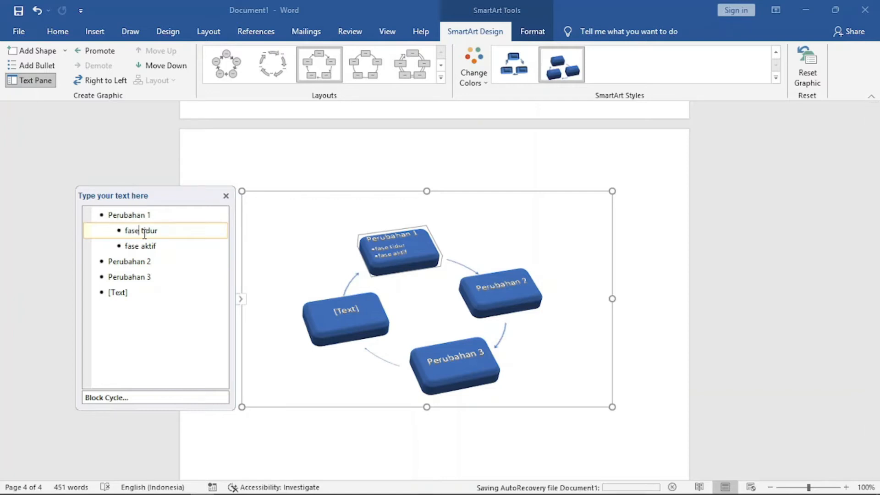
left_click(102, 51)
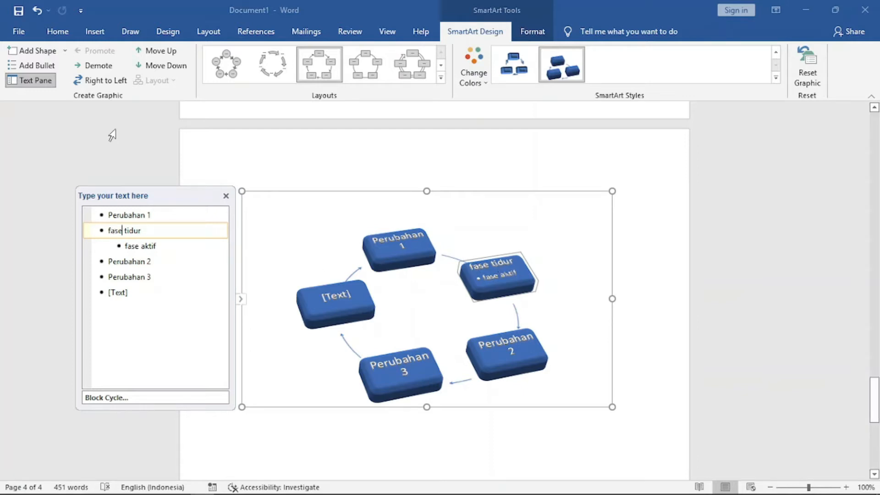
left_click(100, 66)
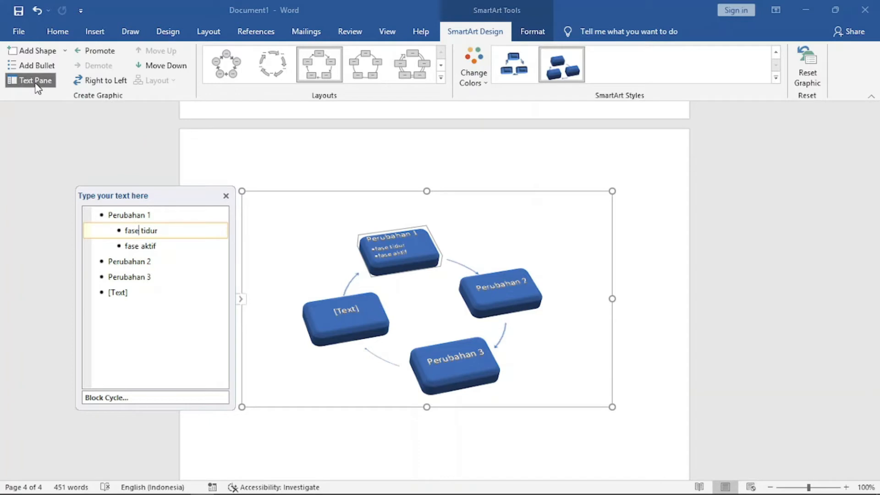
left_click(225, 196)
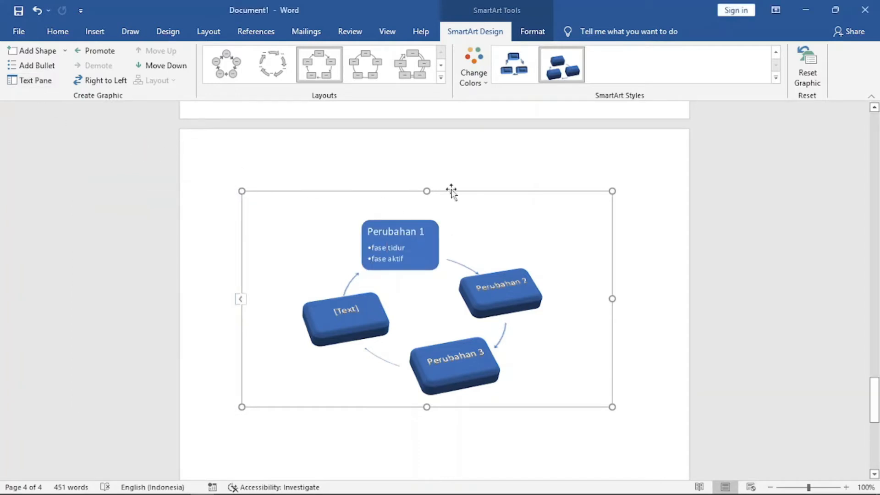
left_click(37, 81)
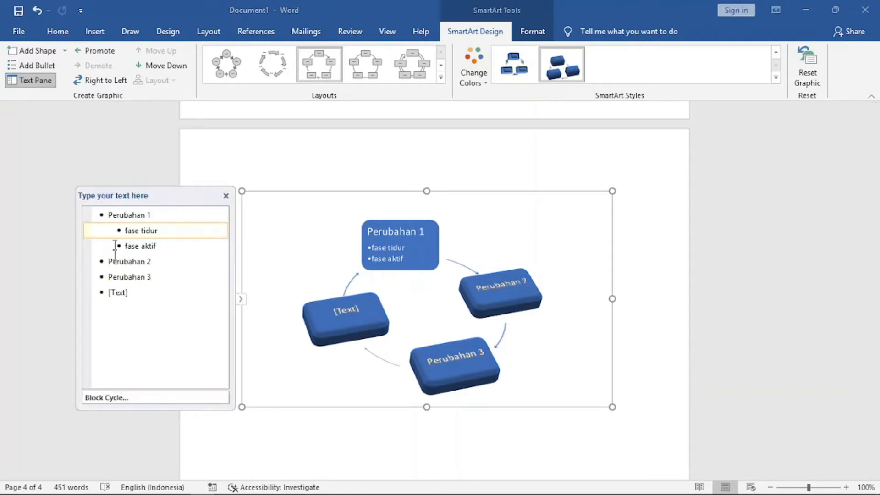
left_click(37, 81)
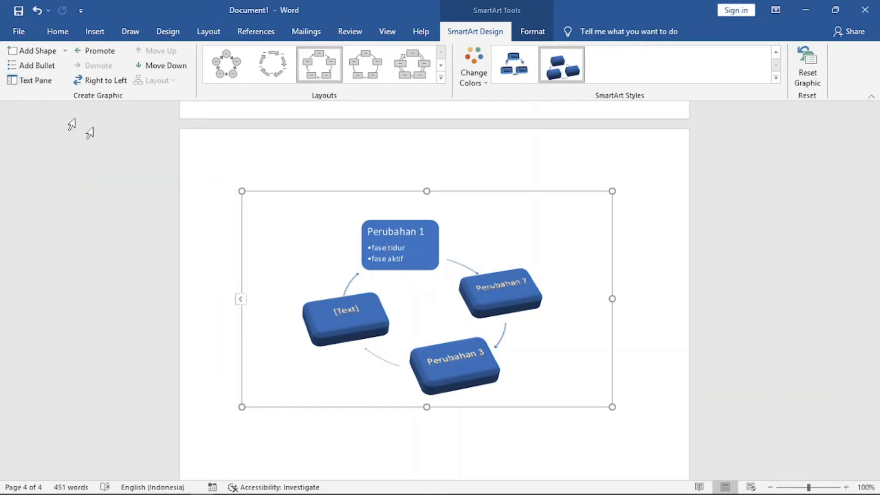
left_click(37, 81)
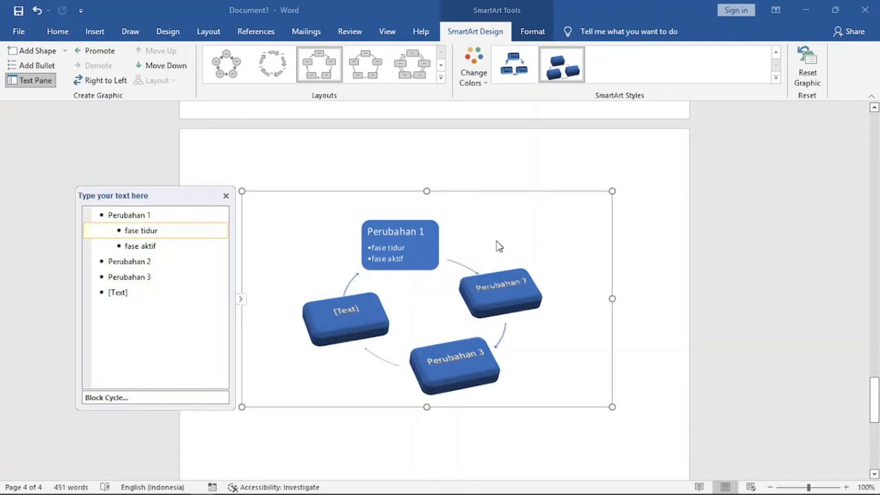
left_click(652, 233)
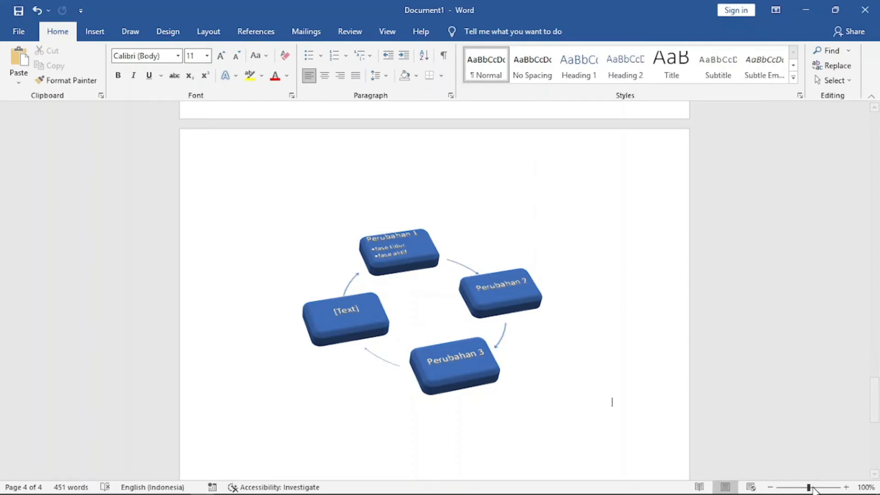
Switch the cycle graphic's flow direction to right-to-left.
left_click_drag(809, 487, 814, 488)
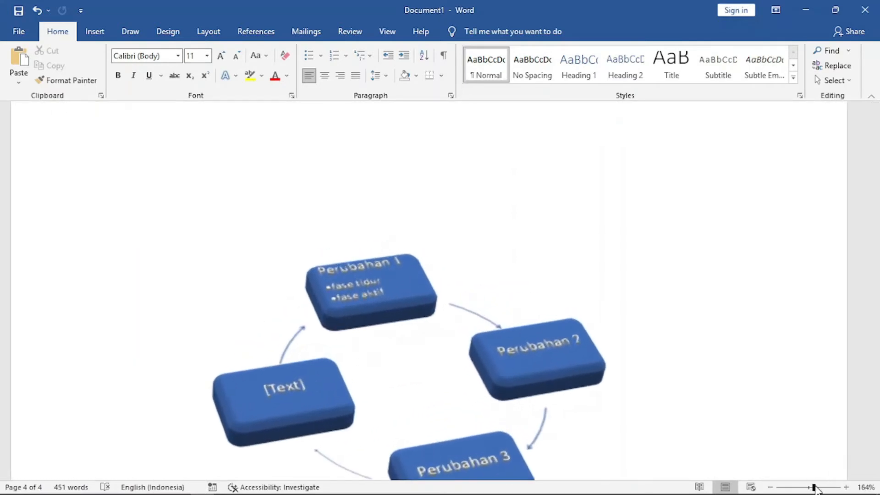
left_click_drag(876, 384, 876, 394)
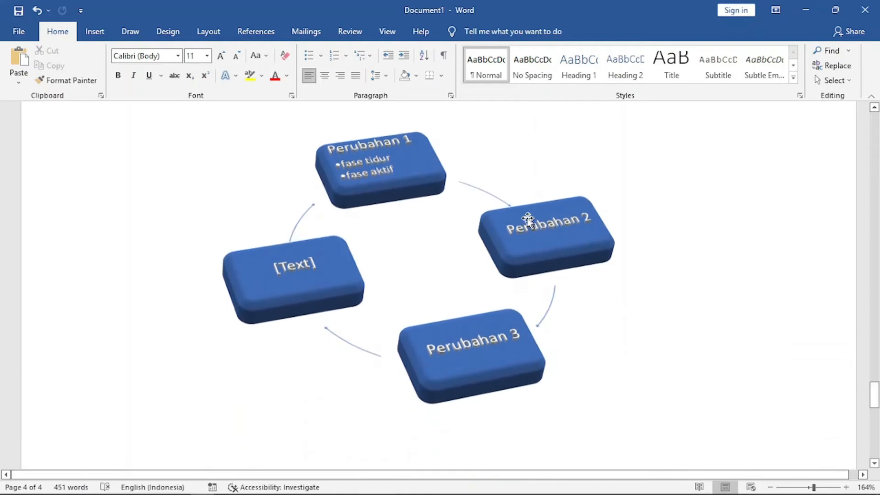
left_click(506, 212)
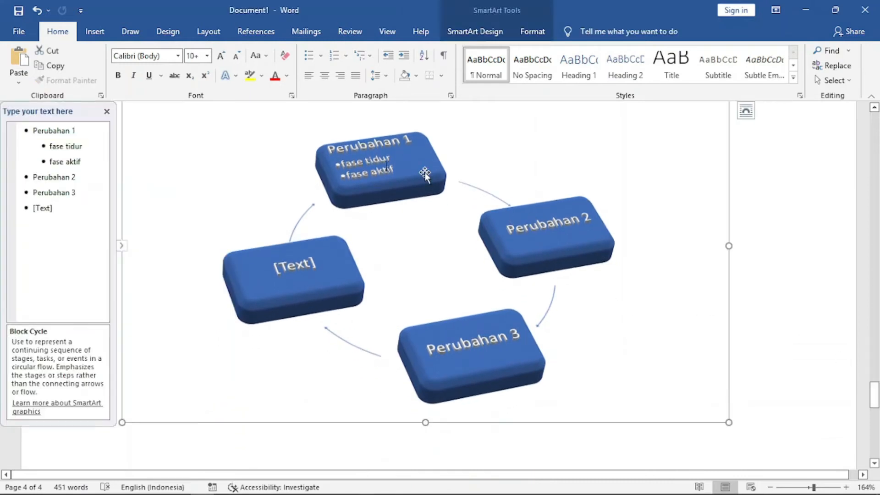
left_click(472, 37)
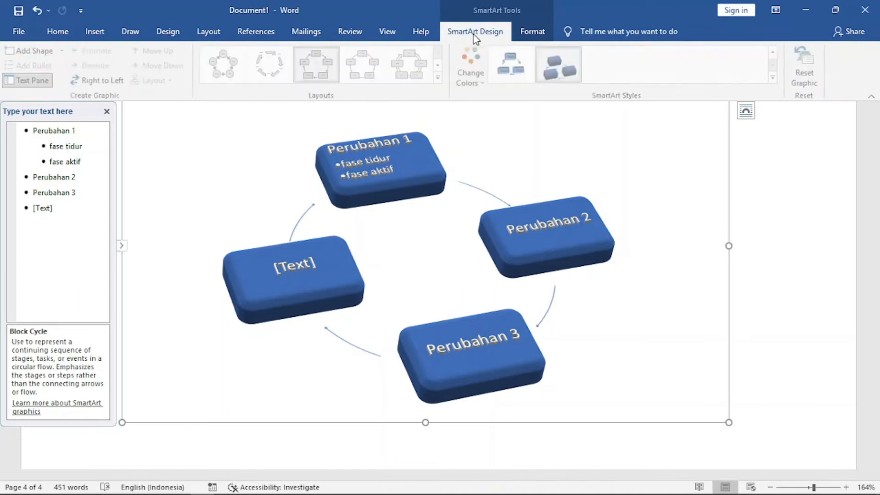
left_click(98, 81)
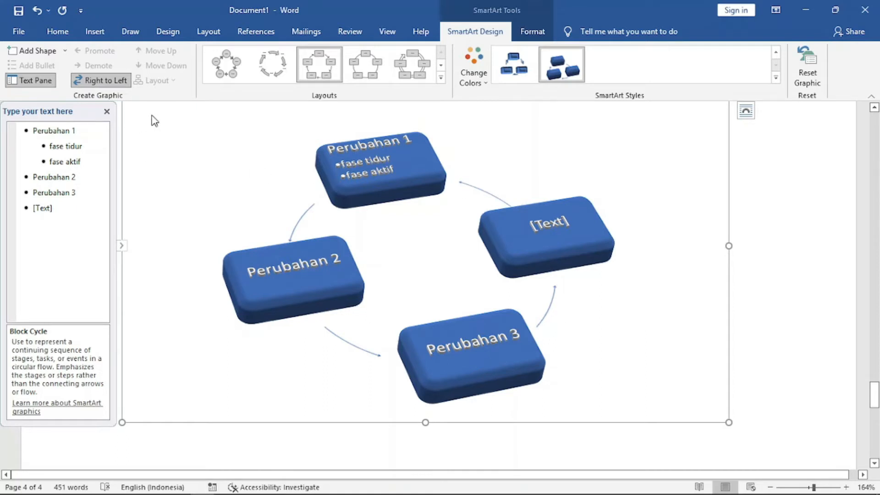
Move Perubahan 2 up above Perubahan 1, then move it back down.
left_click(68, 146)
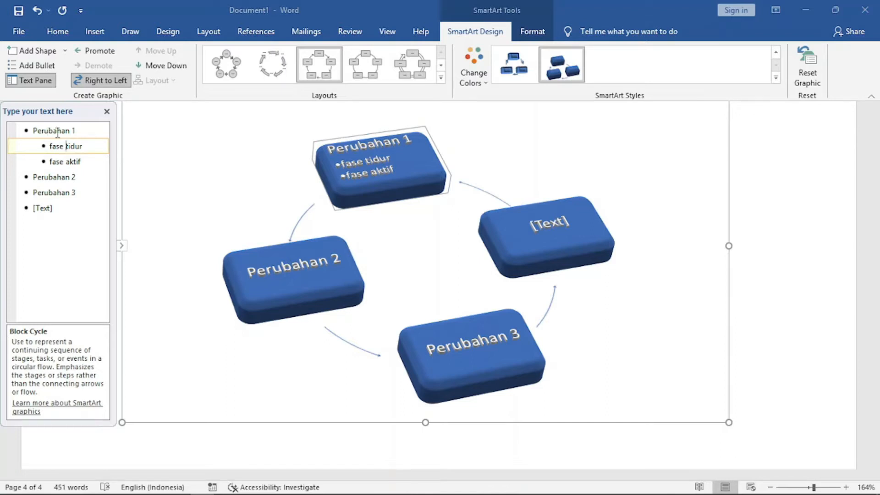
left_click(57, 177)
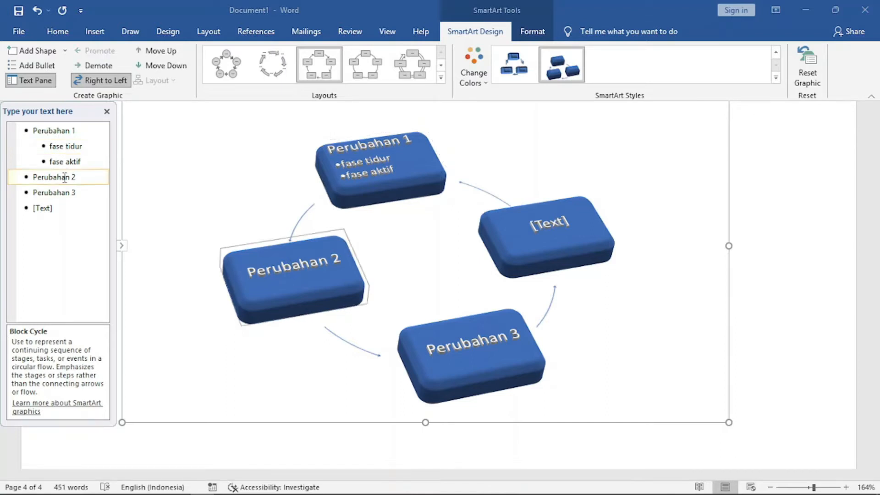
left_click(162, 50)
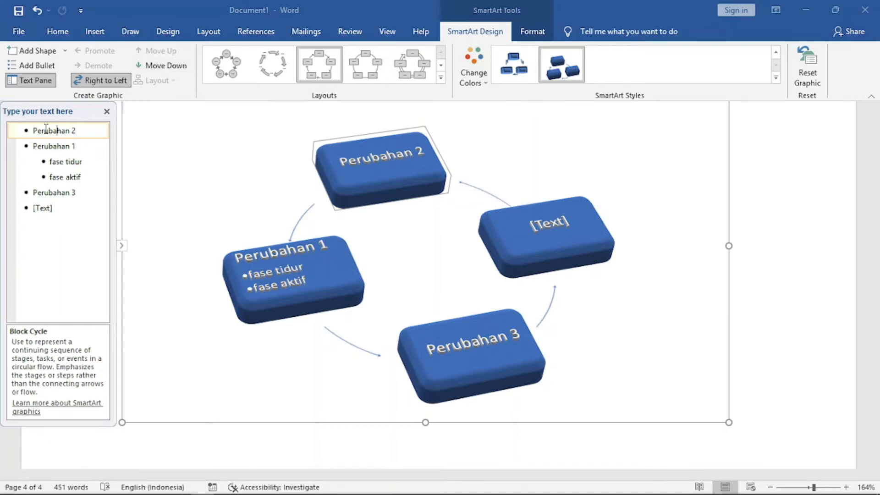
left_click(173, 69)
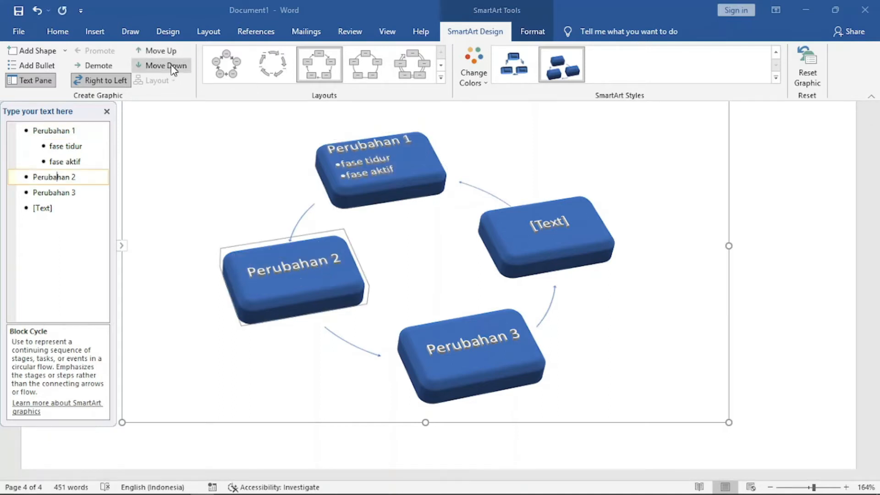
left_click(106, 112)
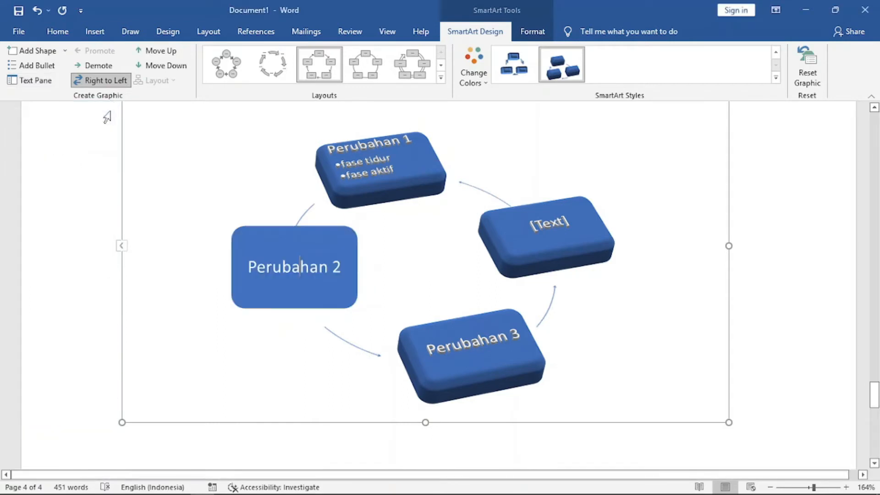
left_click(770, 245)
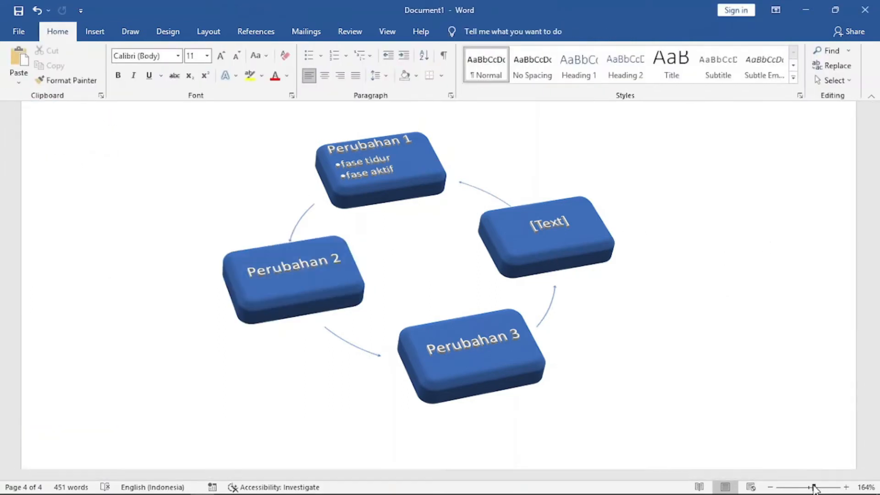
left_click_drag(813, 487, 808, 487)
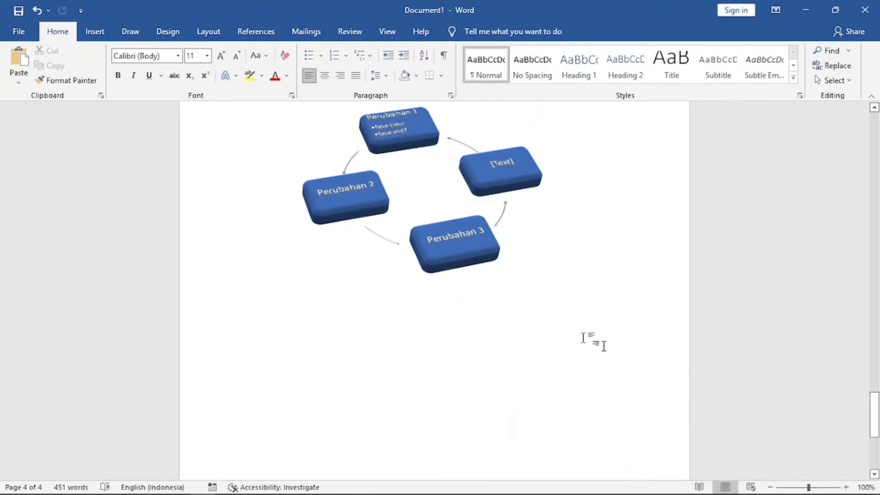
scroll(633, 284, "up", 3)
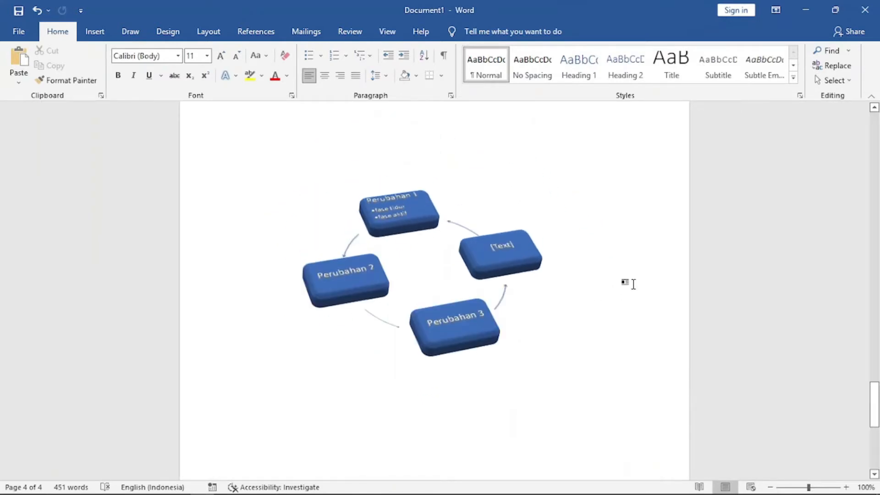
left_click(98, 34)
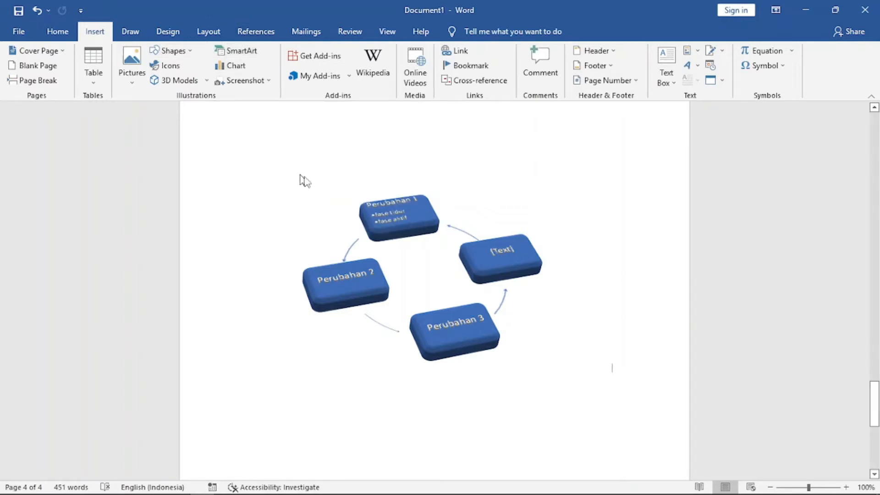
mouse_move(877, 387)
left_mouse_down()
mouse_move(877, 371)
mouse_move(877, 395)
left_mouse_up()
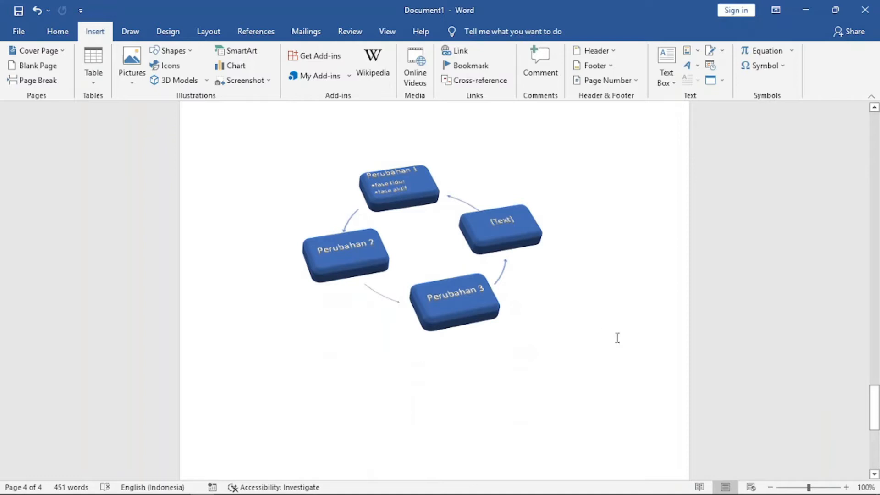
key("Return")
key("ctrl+z")
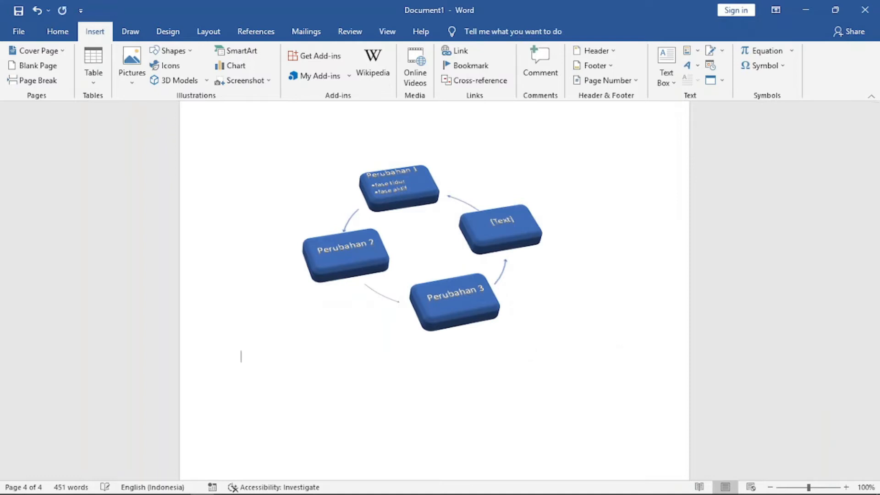
Open the Insert Chart dialog and browse through the available chart categories.
left_click(232, 67)
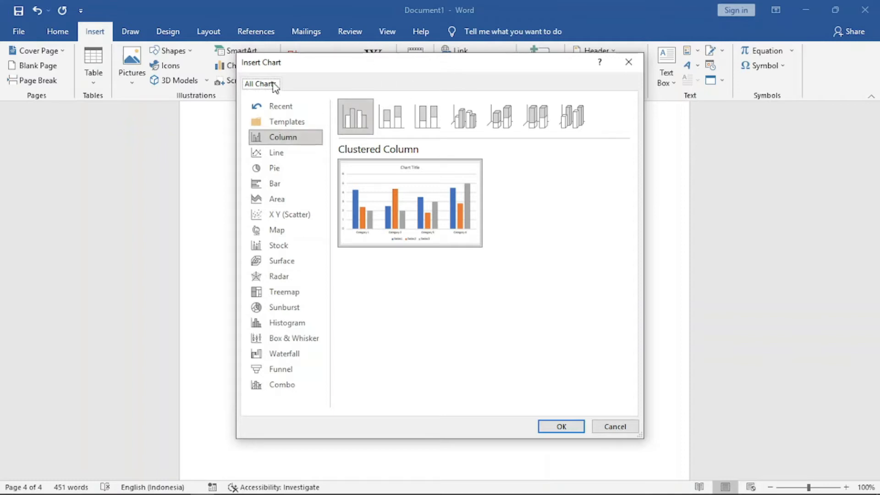
left_click(277, 156)
left_click(290, 139)
left_click(280, 153)
left_click(279, 169)
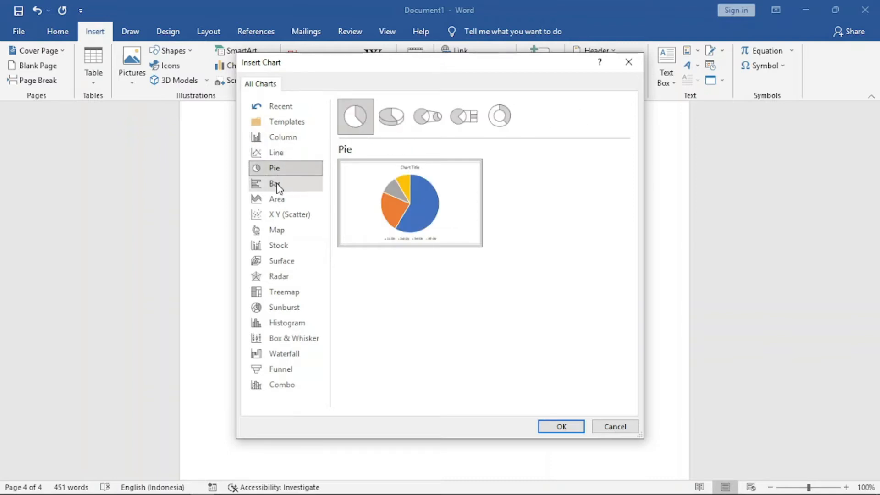
left_click(276, 185)
left_click(280, 201)
left_click(283, 214)
left_click(281, 230)
left_click(283, 249)
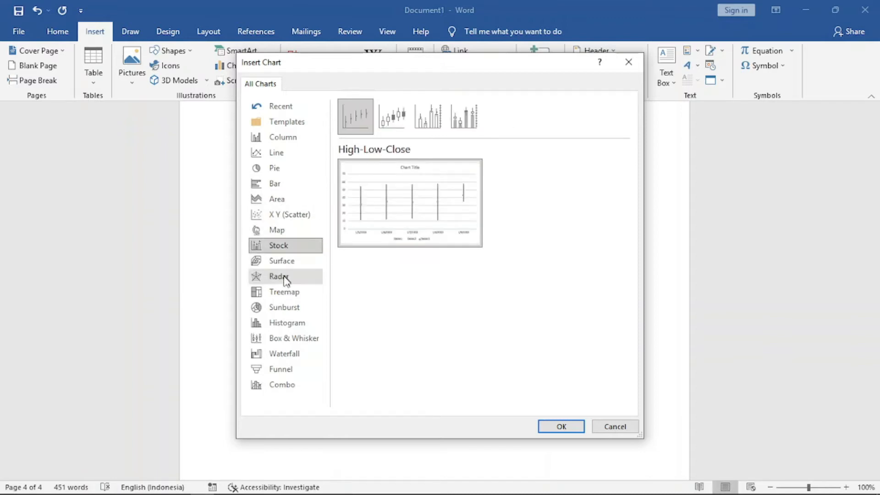
Insert a 3-D Pie chart after comparing the pie chart subtypes.
left_click(275, 170)
mouse_move(412, 166)
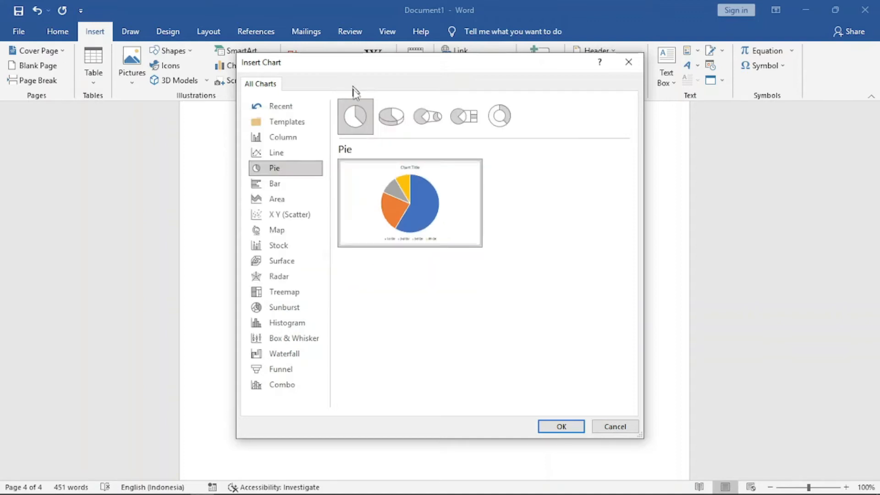
left_click(391, 117)
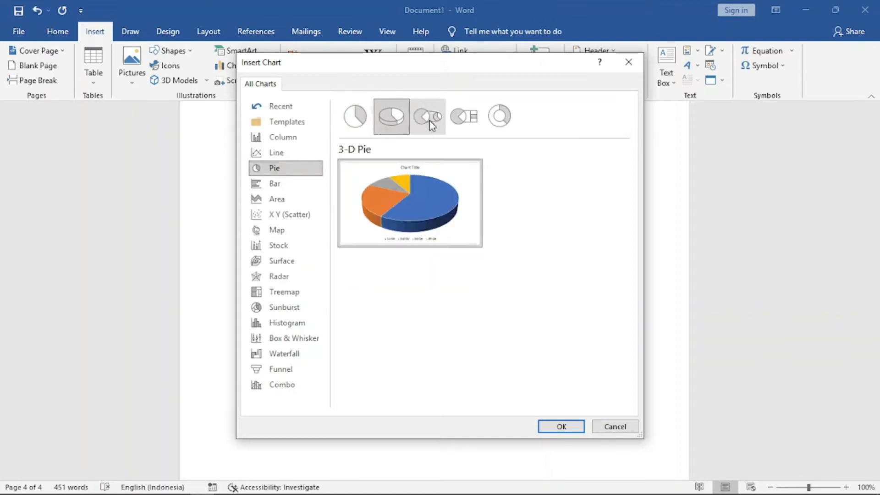
left_click(431, 118)
left_click(473, 114)
left_click(499, 120)
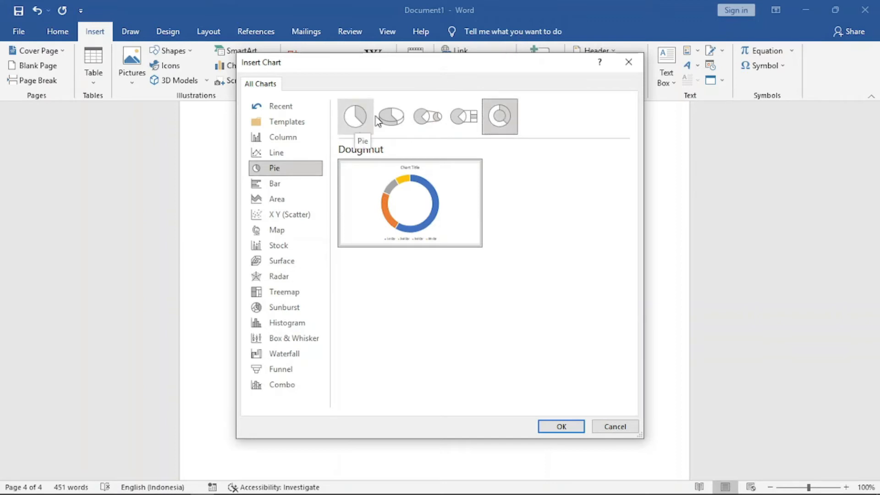
left_click(360, 119)
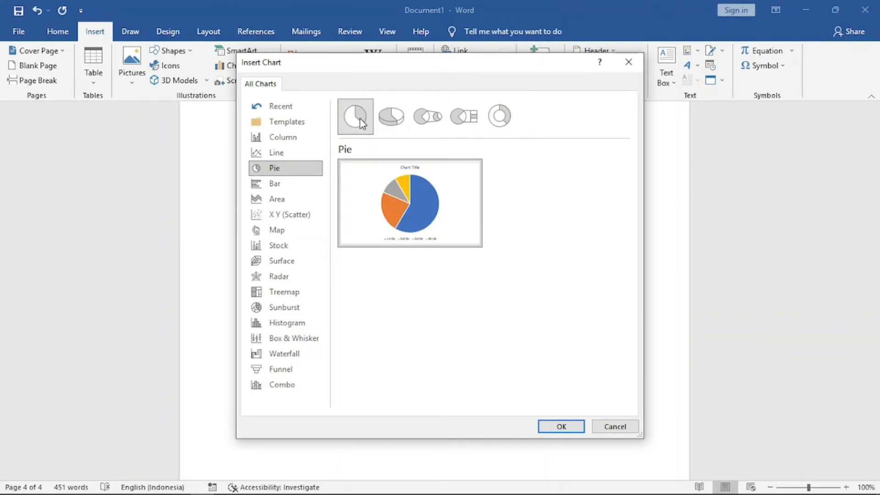
left_click(397, 114)
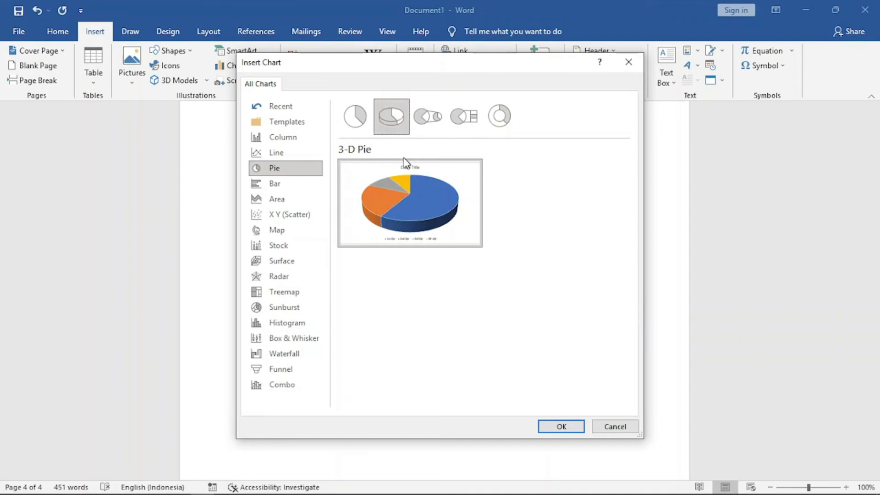
mouse_move(427, 191)
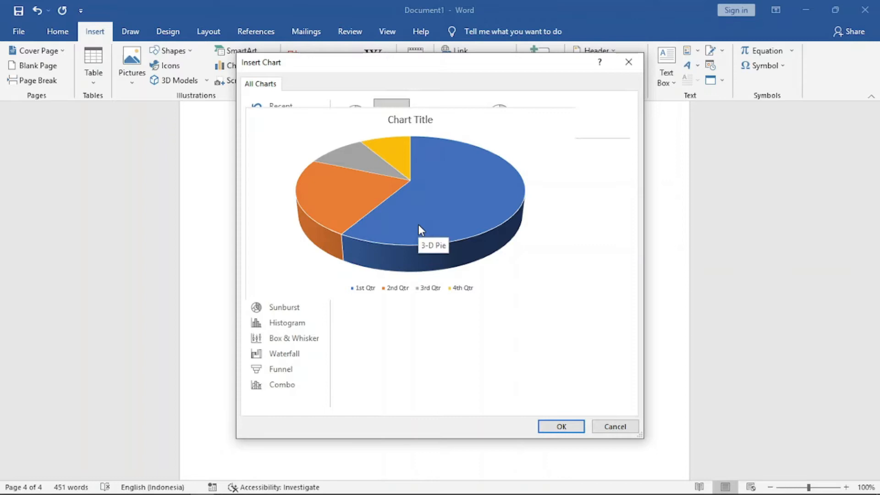
left_click(563, 429)
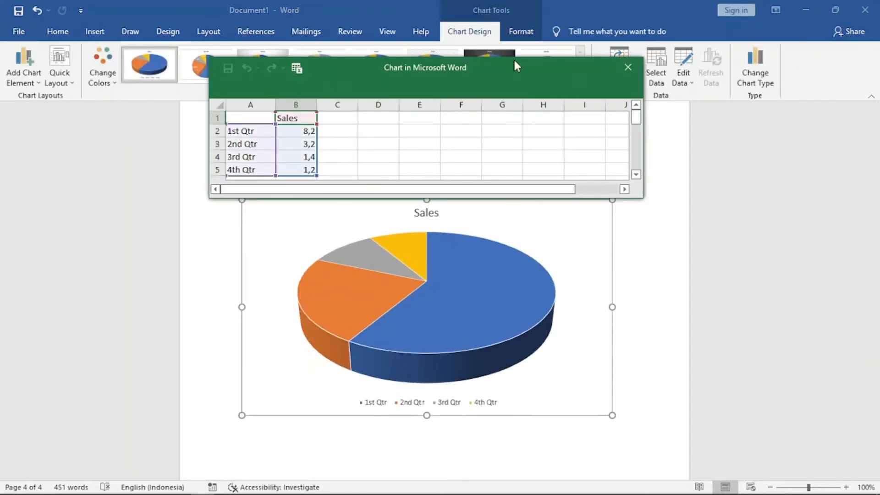
Show data labels on the pie chart, and switch its legend off and back on.
left_click_drag(516, 65, 334, 56)
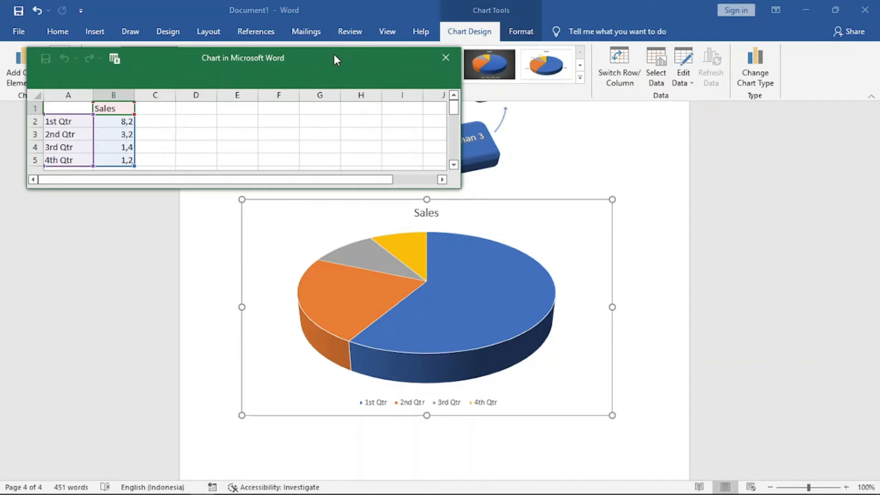
mouse_move(386, 58)
left_mouse_down()
mouse_move(401, 104)
mouse_move(383, 114)
mouse_move(383, 43)
mouse_move(381, 51)
left_mouse_up()
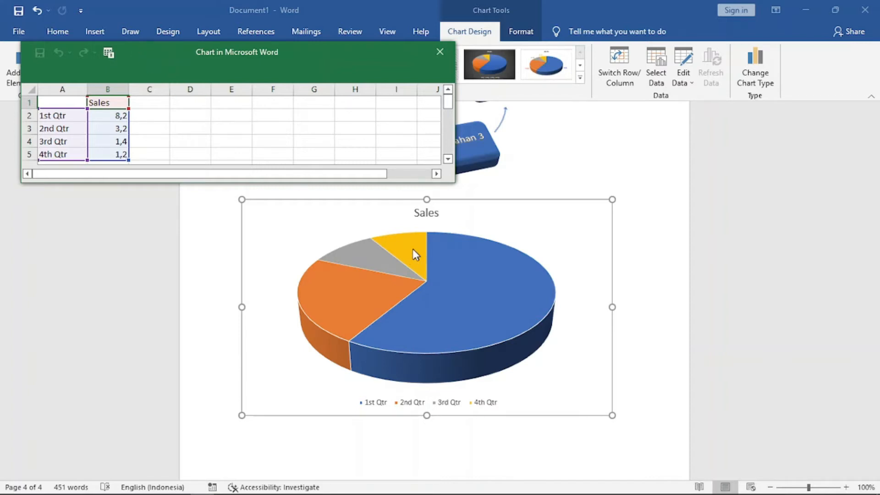
left_click(547, 203)
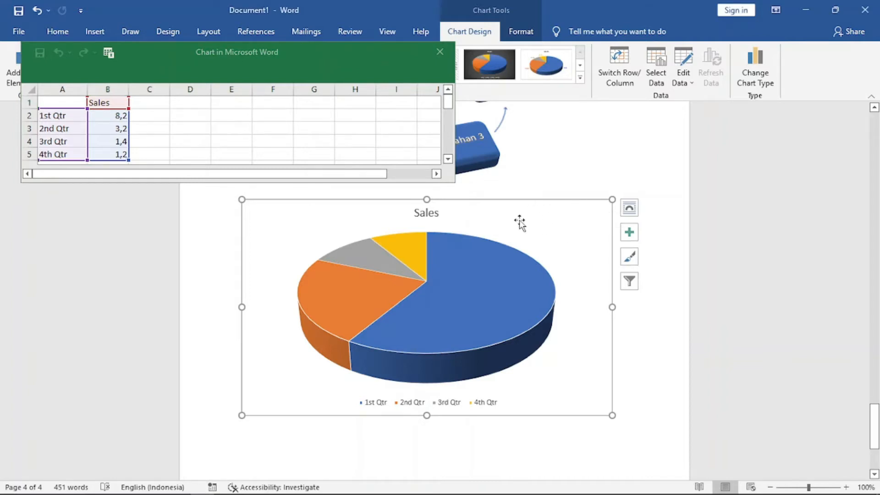
left_click(630, 233)
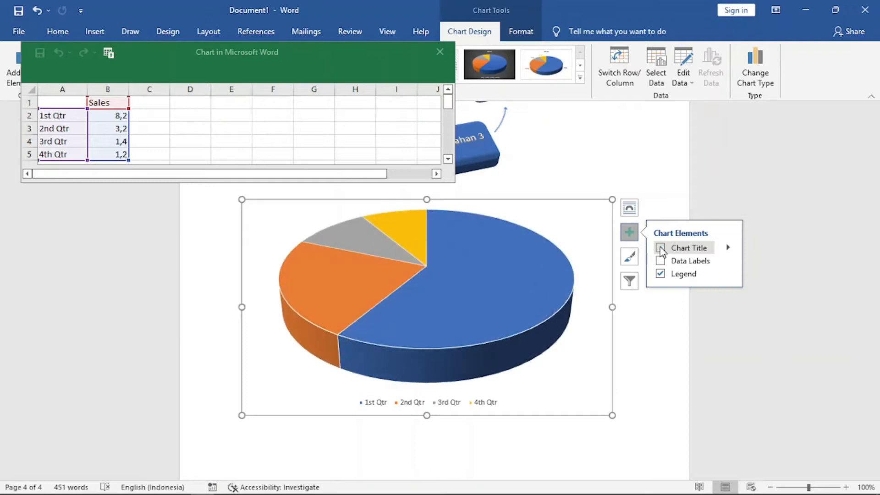
left_click(660, 247)
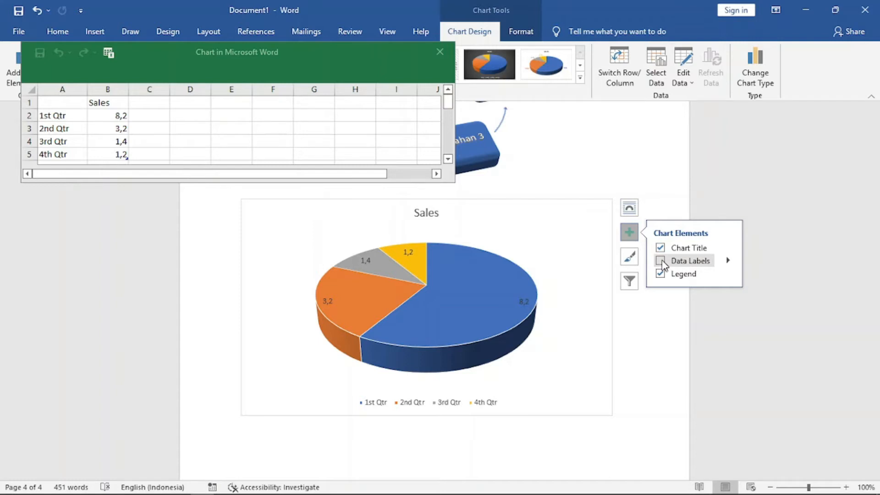
left_click(660, 261)
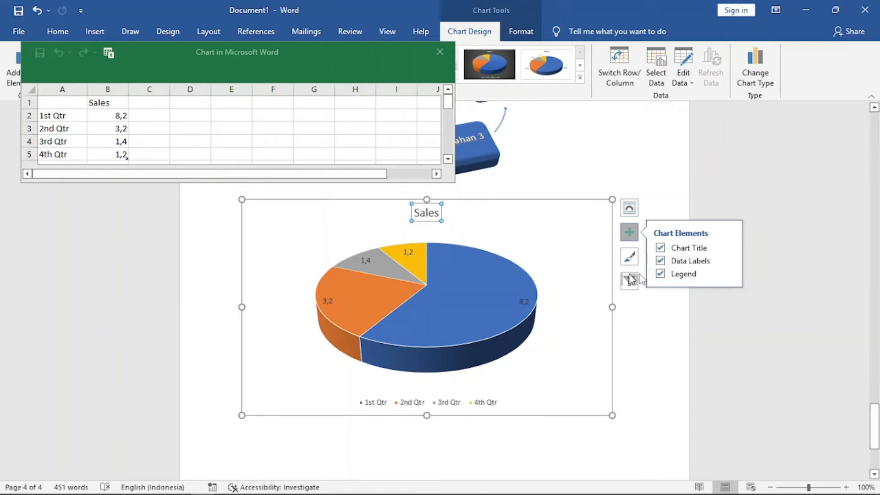
left_click(659, 274)
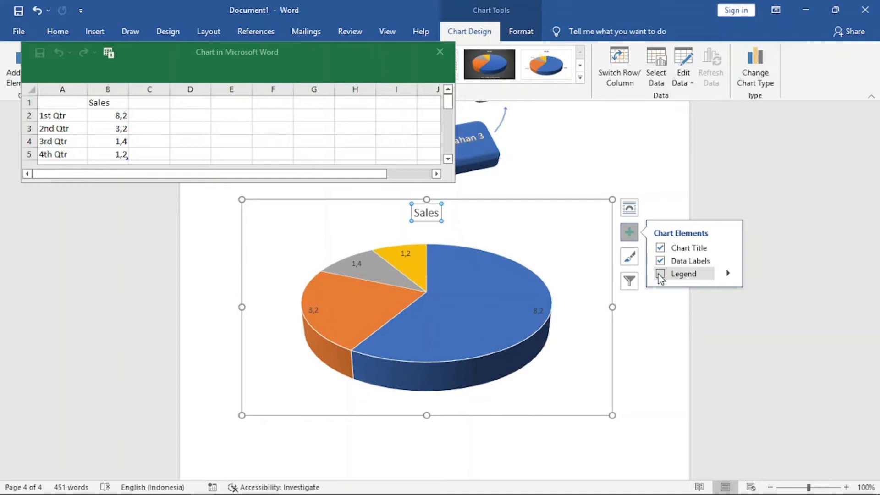
left_click(660, 274)
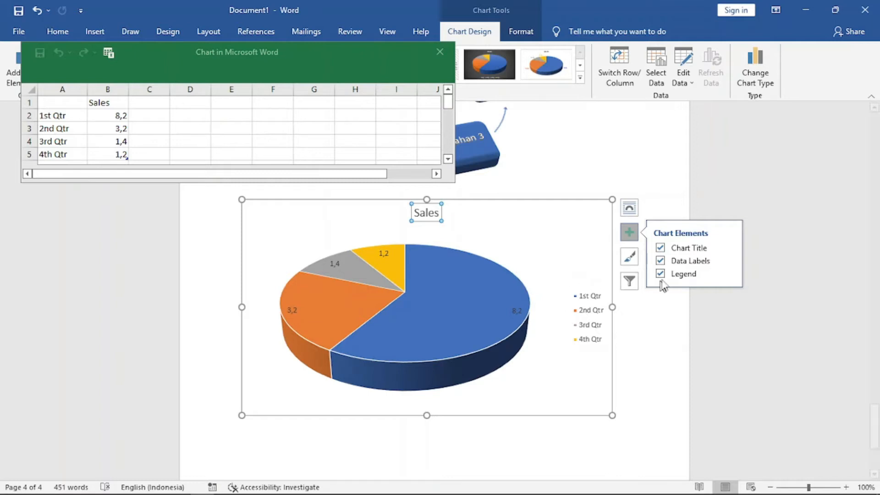
Open the placement options for the chart title and the data labels.
left_click(728, 248)
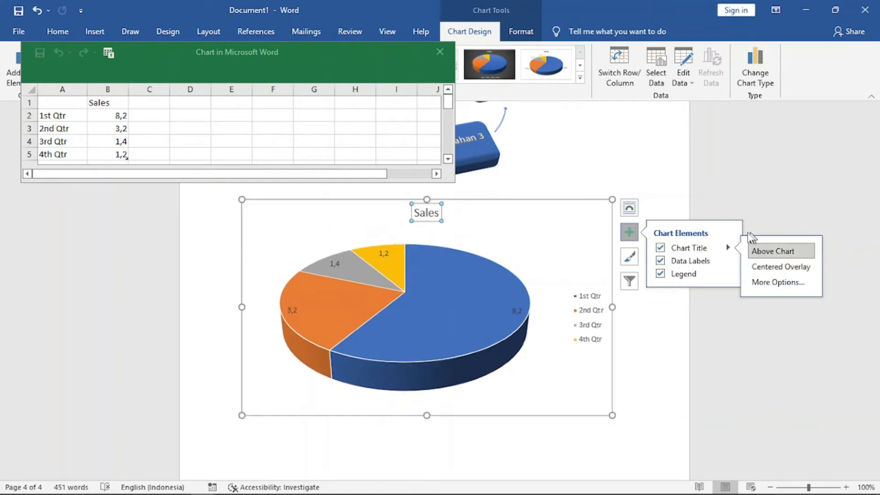
left_click(728, 261)
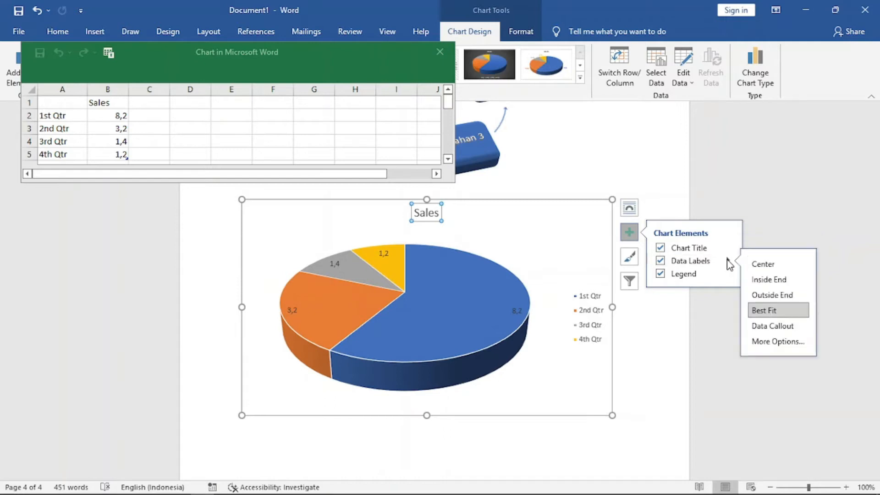
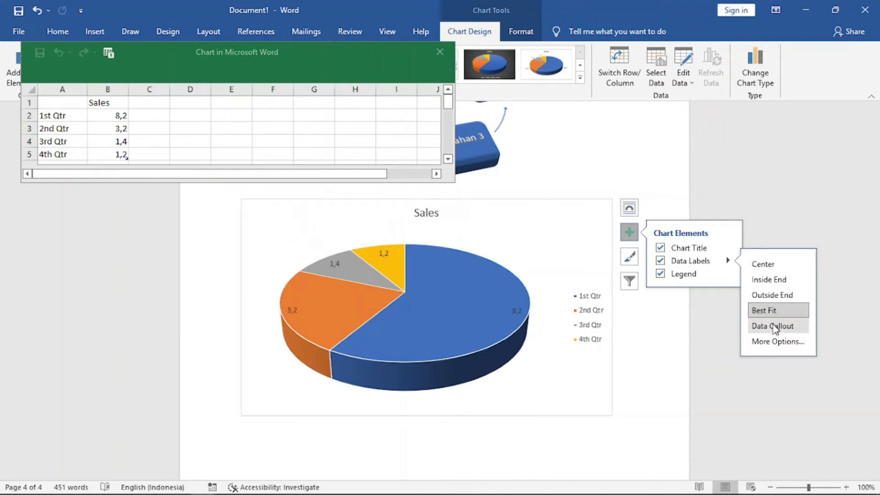
Set the pie chart's data labels to Data Callout and move the legend to the bottom.
left_click(773, 327)
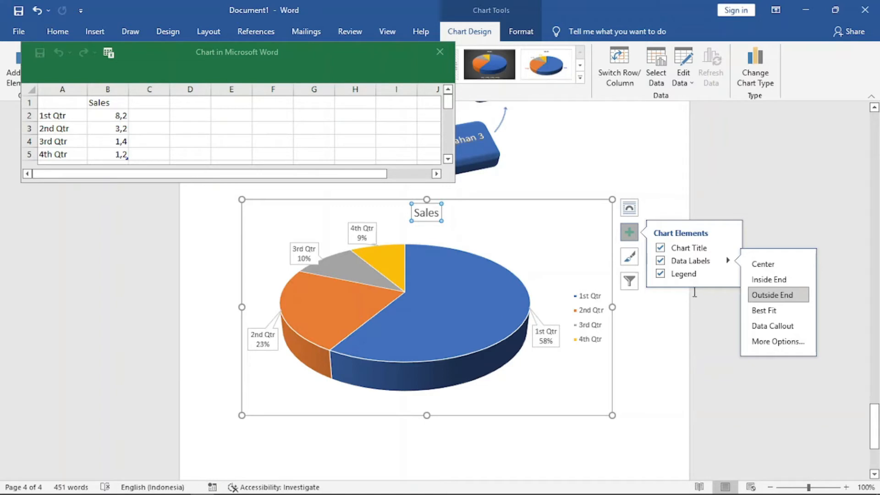
left_click(728, 273)
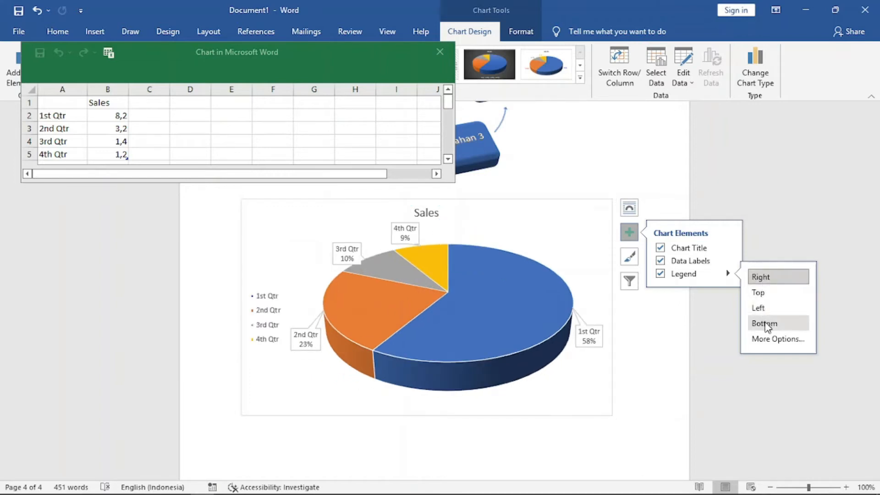
left_click(764, 323)
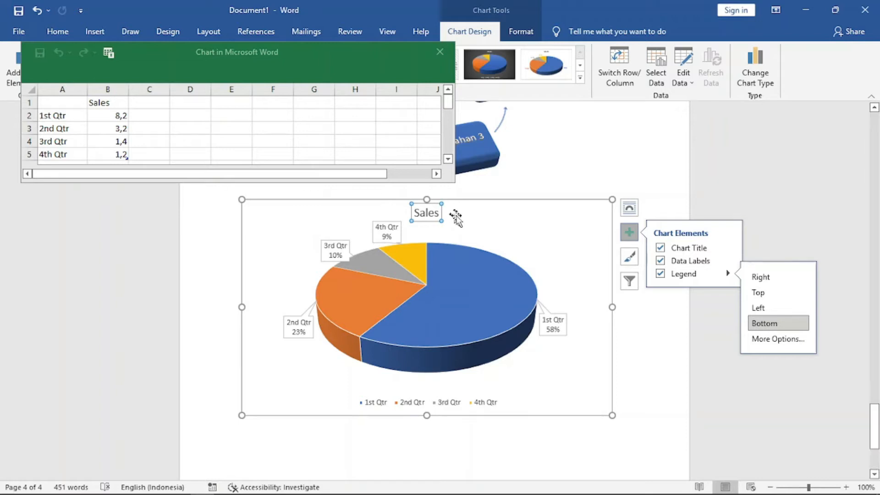
Rename the series header in the chart data sheet to Penjualan.
left_click(114, 102)
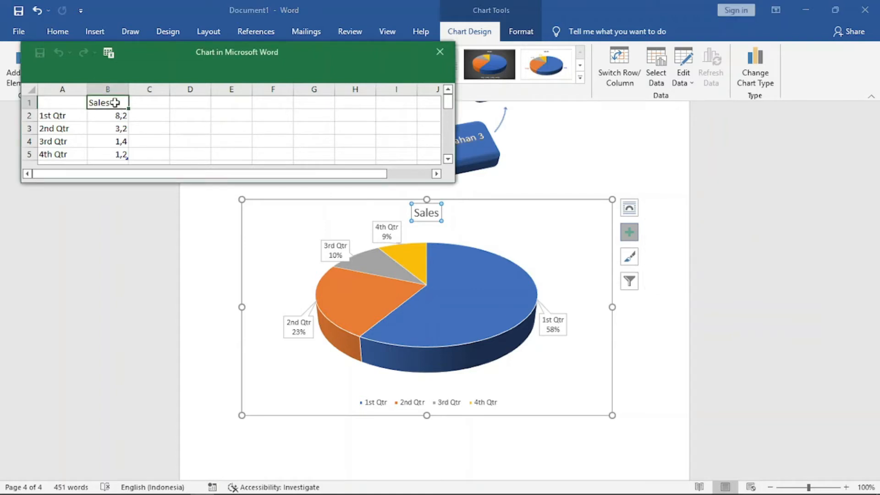
type("Penj")
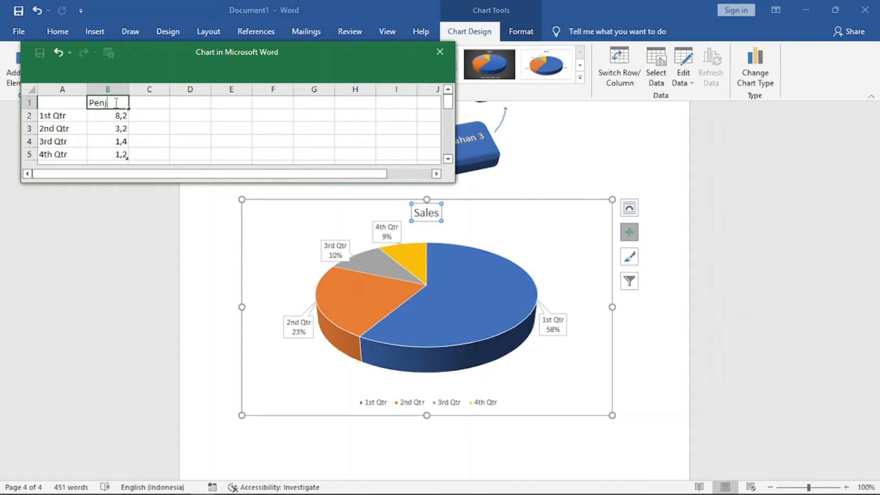
type("ualan")
left_click(142, 114)
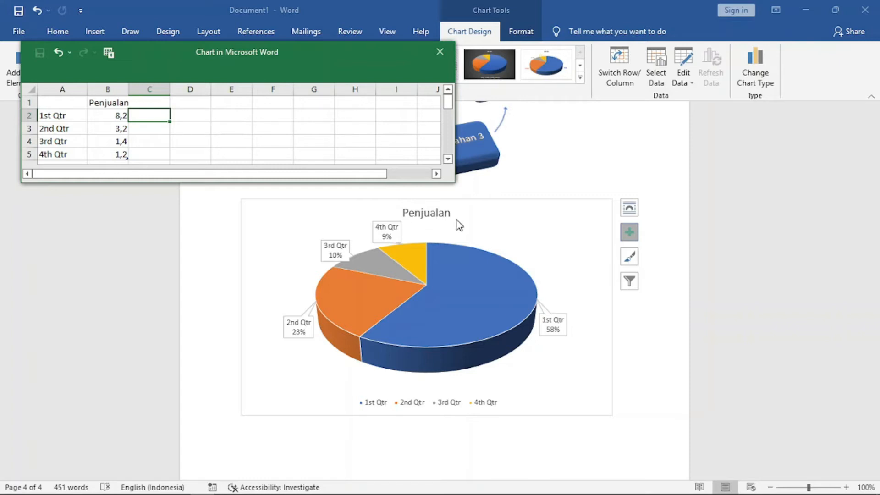
Rename the four category labels in the chart data to Kuartal 1, Kuartal 2, Kuartal 3 and Kuartal 4.
left_click(60, 115)
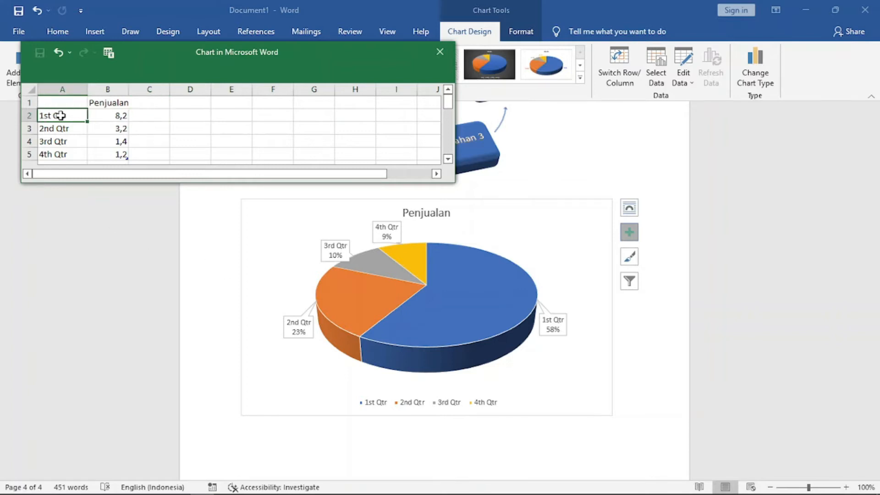
type("Kuartal 1")
left_click(69, 129)
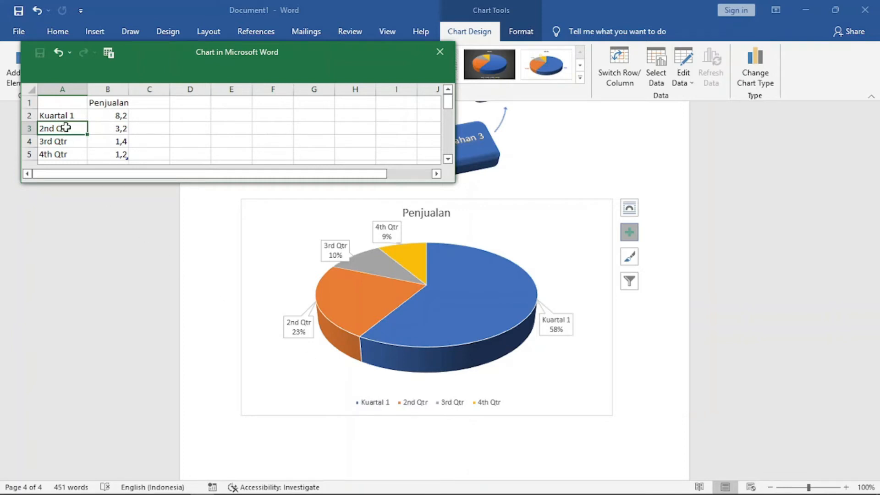
type("Kuartal 2")
key("Return")
type("Kuartal 3")
key("Return")
type("Kuartal")
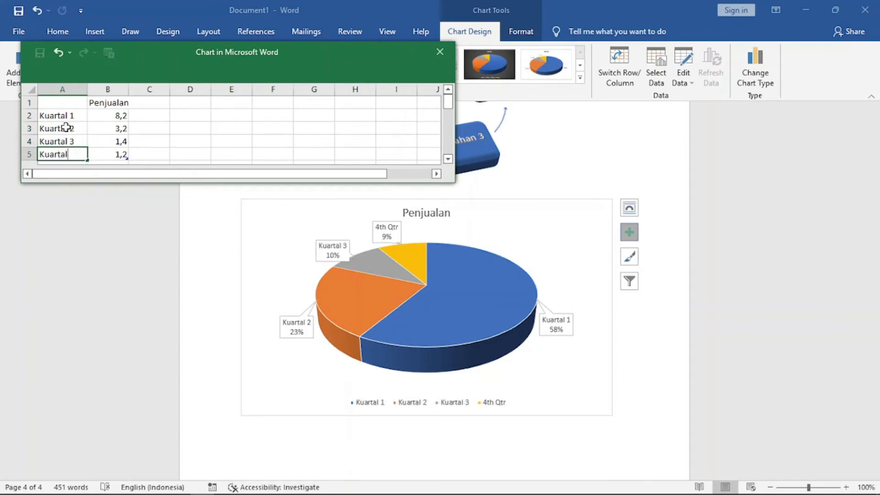
type(" 4")
Change the Kuartal 1 sales value in the chart data to 2,2.
left_click(120, 120)
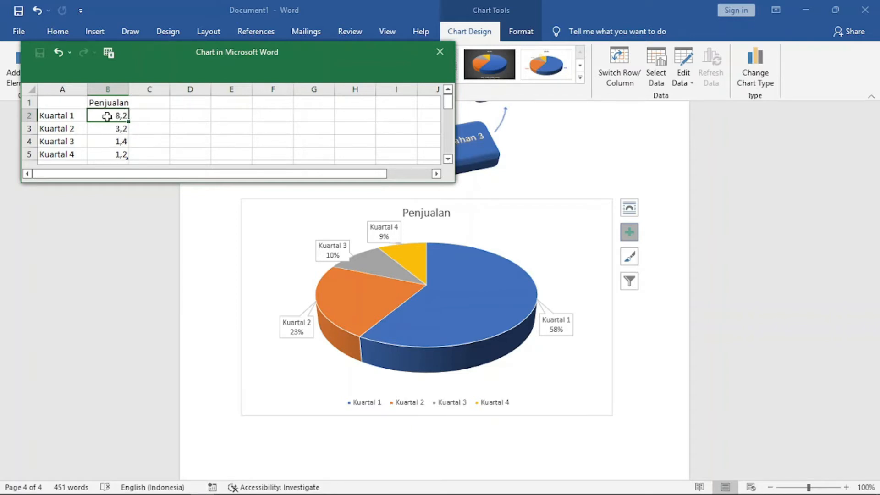
type("2,2")
left_click(120, 133)
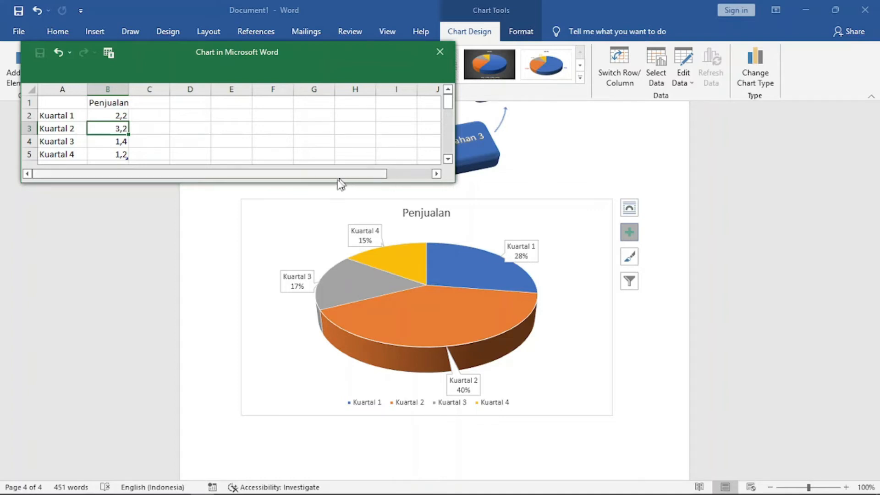
Enlarge the data sheet, add a sixth row Kuartal 5 with value 4, and close the data sheet.
left_click_drag(331, 182, 331, 205)
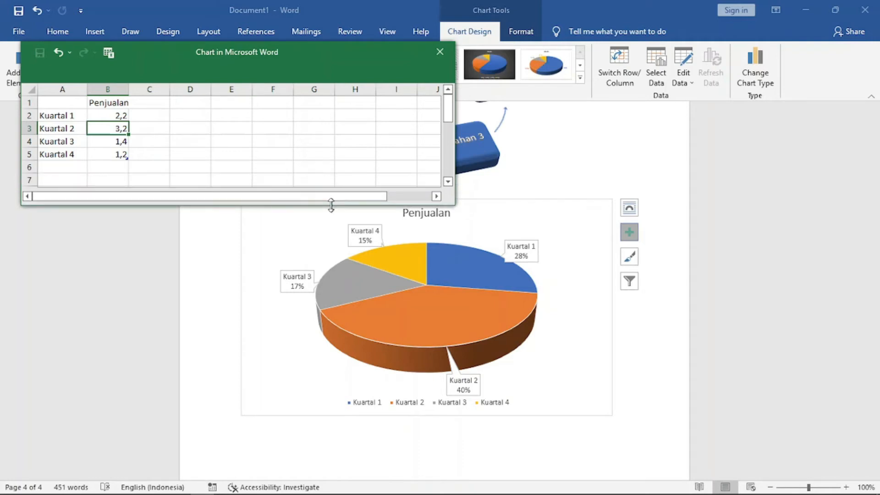
left_click(53, 167)
type("K")
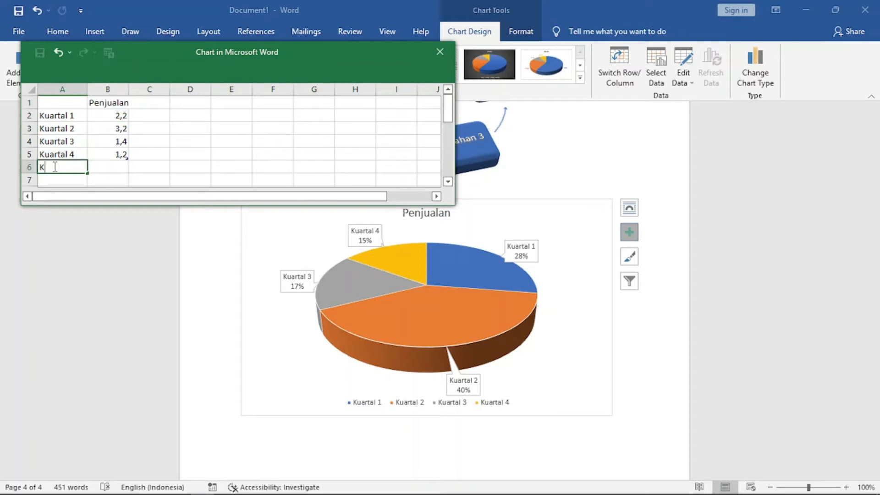
type("uartal 5")
left_click(120, 168)
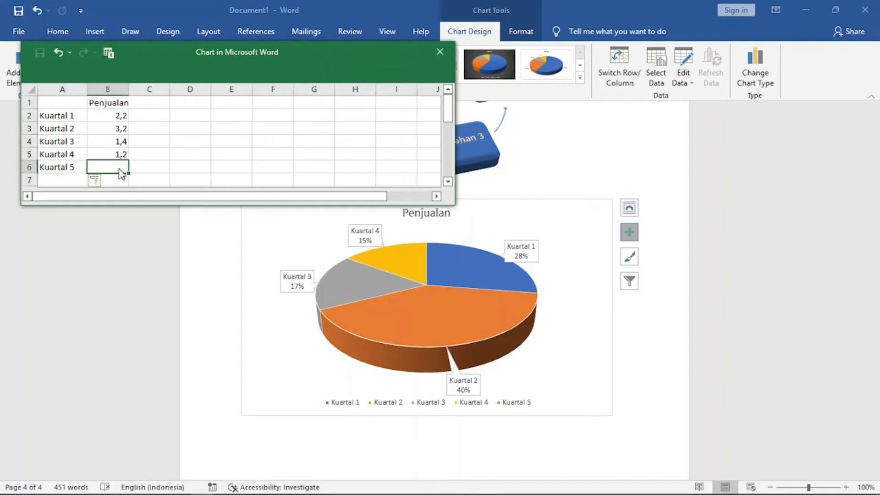
type("4")
left_click(146, 168)
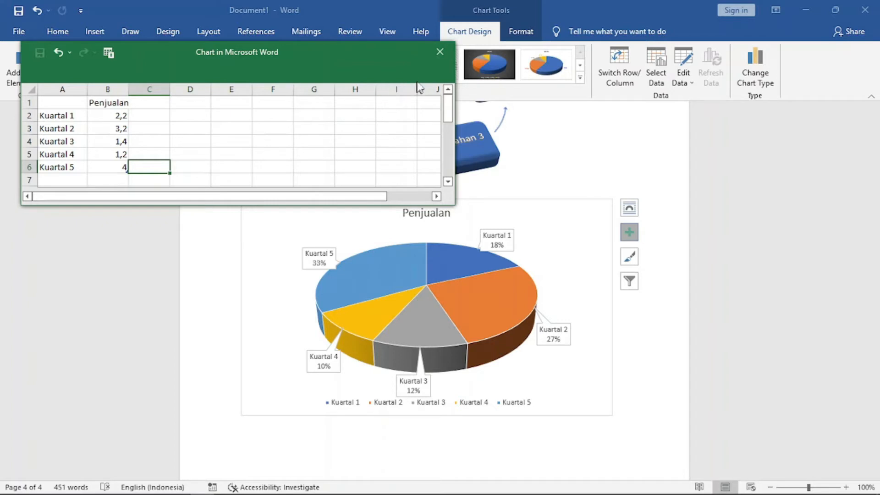
left_click(440, 52)
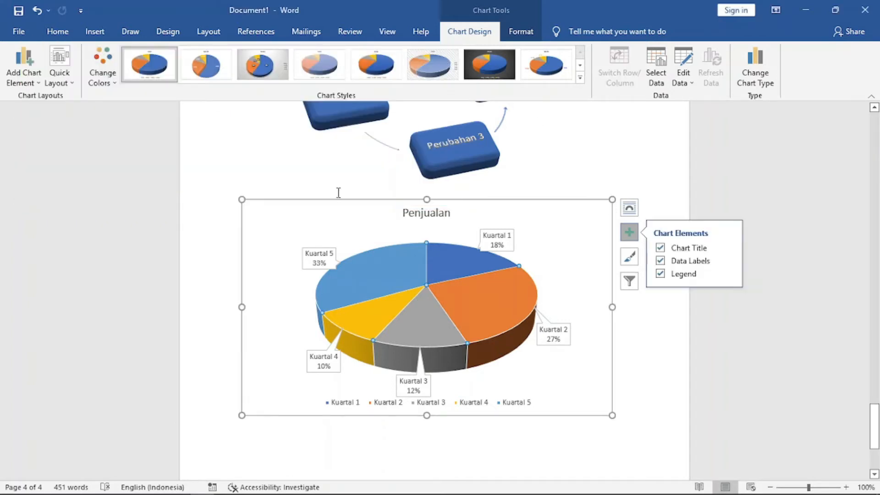
Reopen the chart data through Edit Data on a pie slice and close it again.
left_click(617, 172)
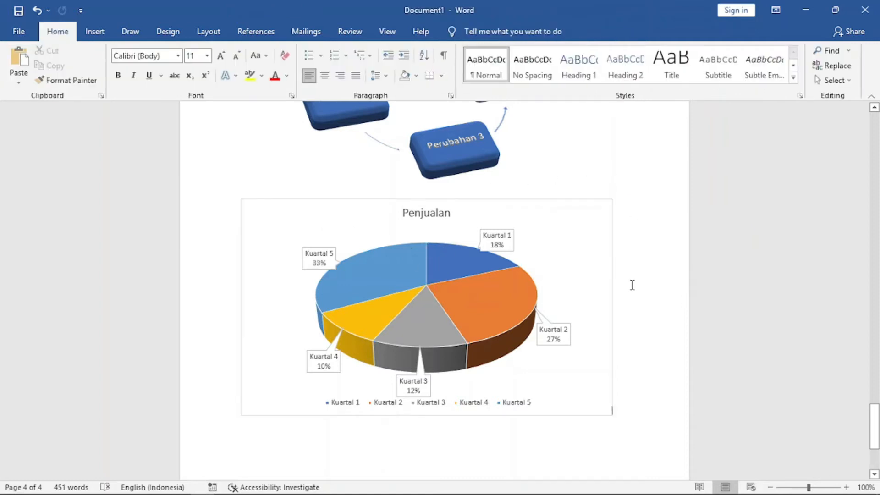
right_click(447, 274)
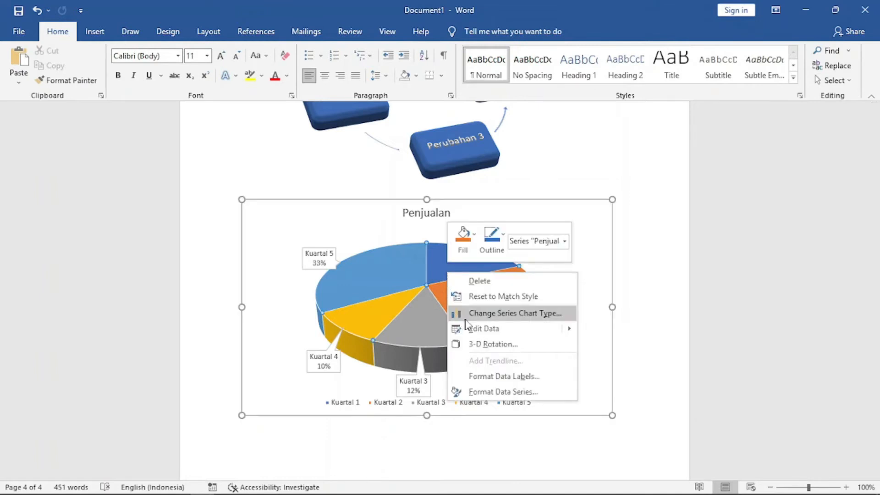
left_click(481, 329)
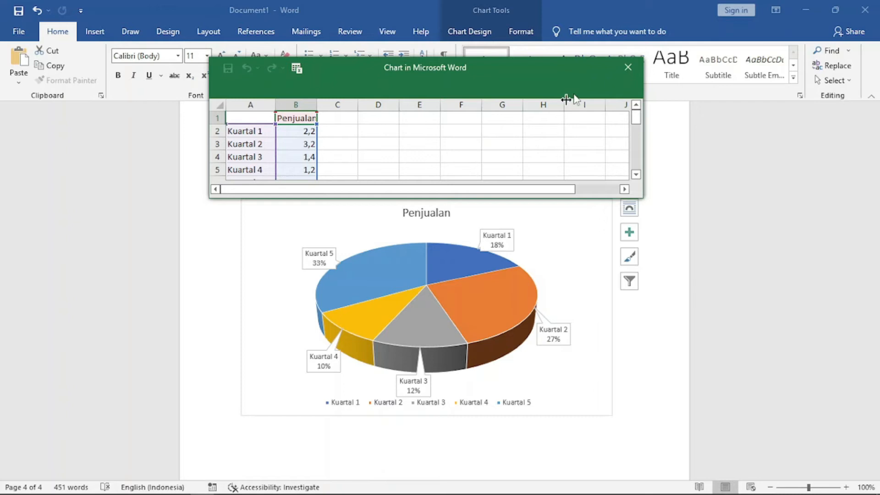
left_click(627, 68)
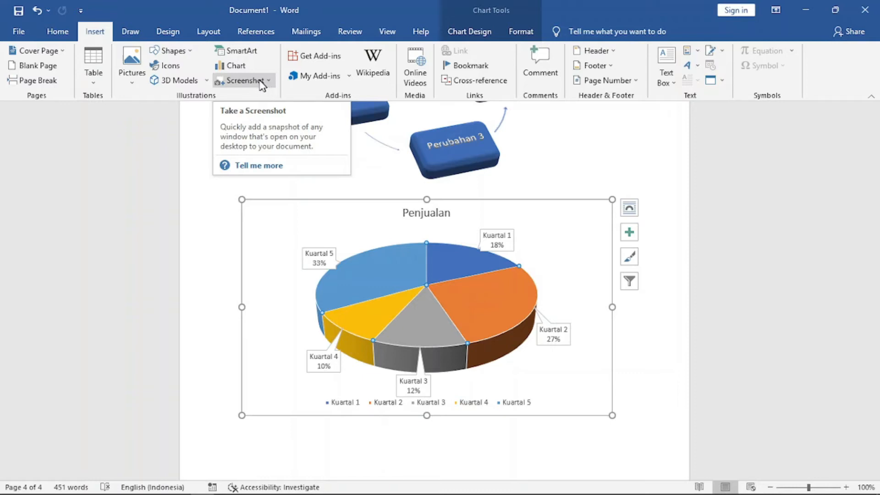
Start a new line after the chart and insert a screen clipping of the Wikipedia article's table of contents.
left_click(639, 388)
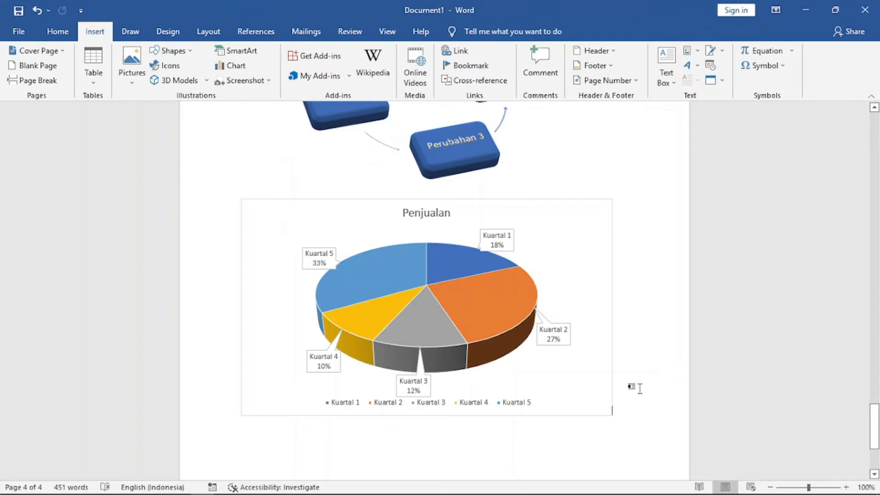
key("Return")
left_click_drag(868, 409, 868, 430)
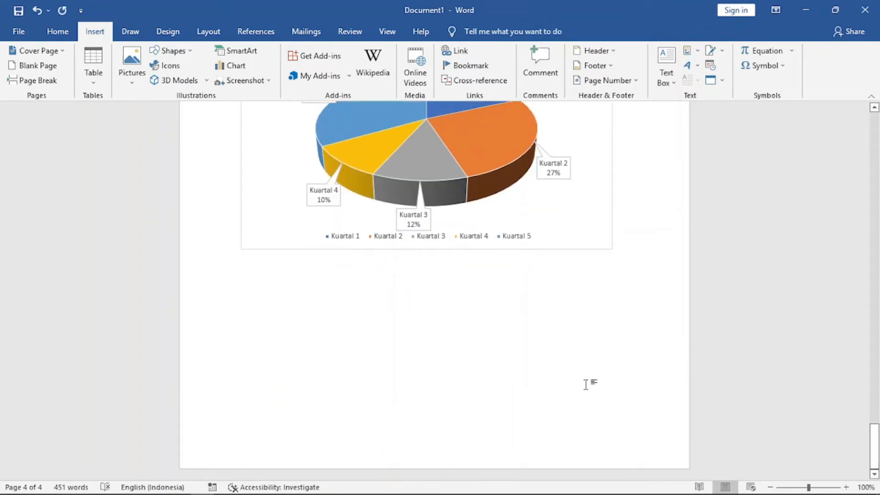
left_click(259, 82)
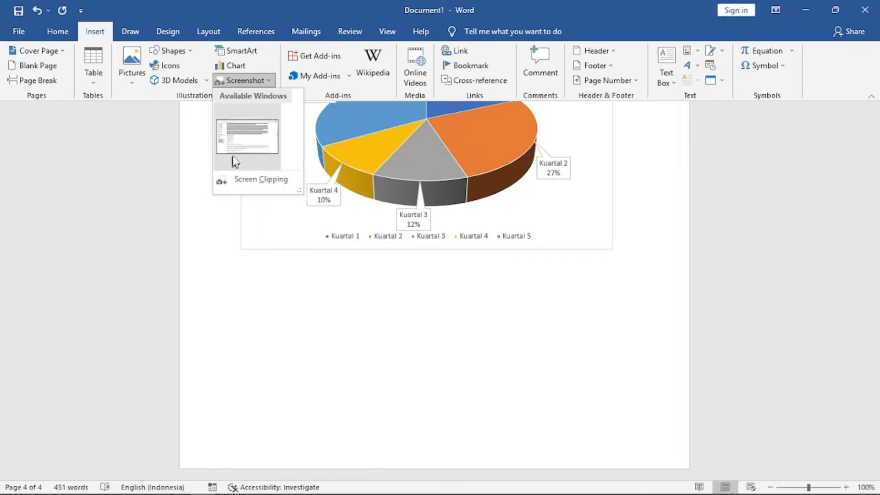
left_click(257, 179)
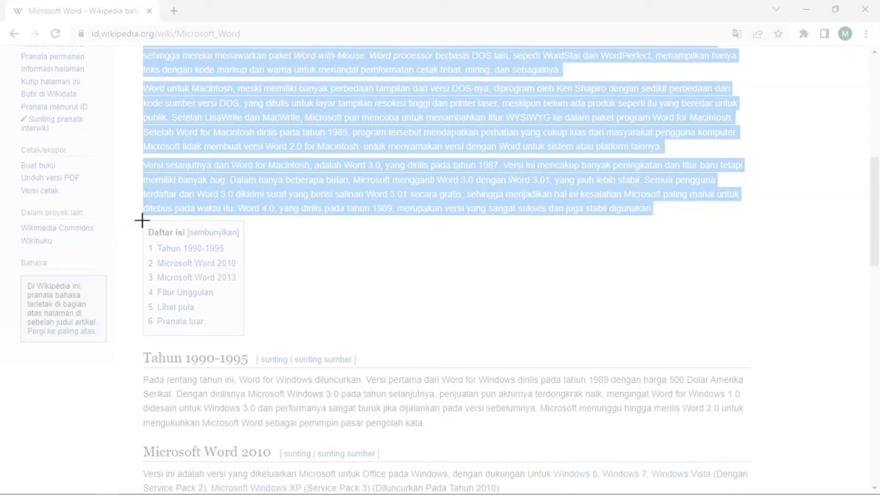
left_click_drag(142, 220, 245, 339)
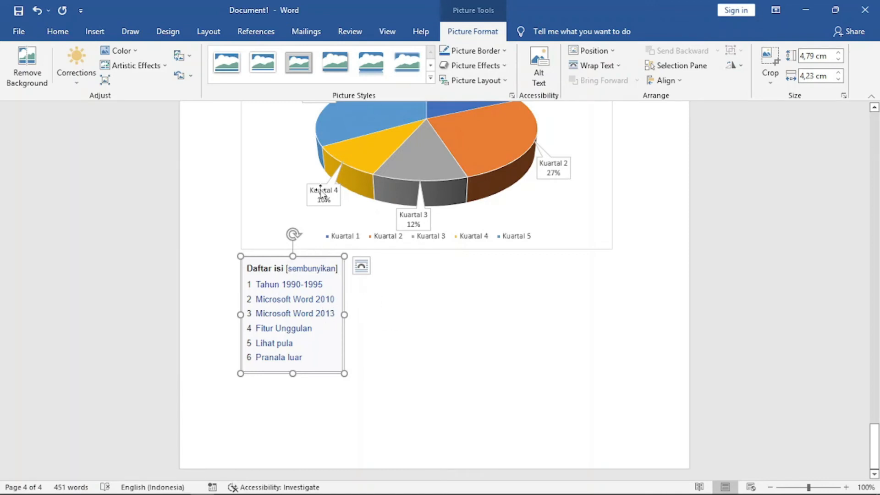
Search the Office Add-ins store for word, browse the results, and close the store.
left_click(94, 32)
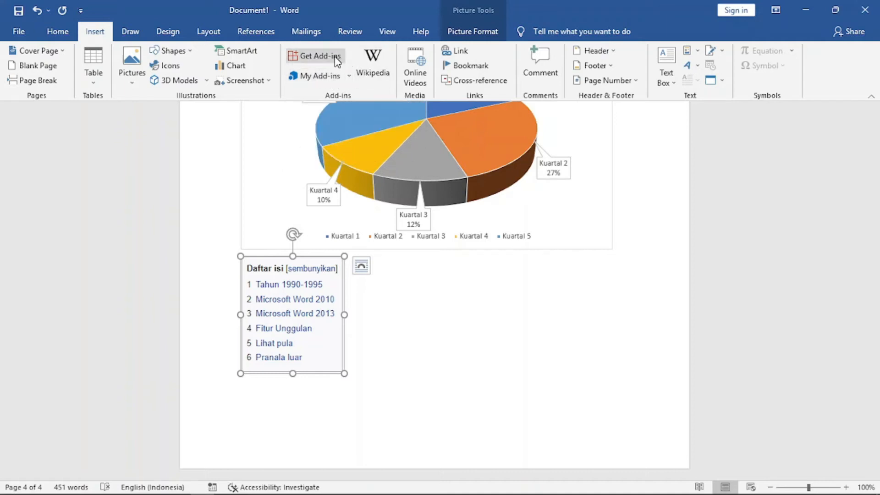
left_click(316, 59)
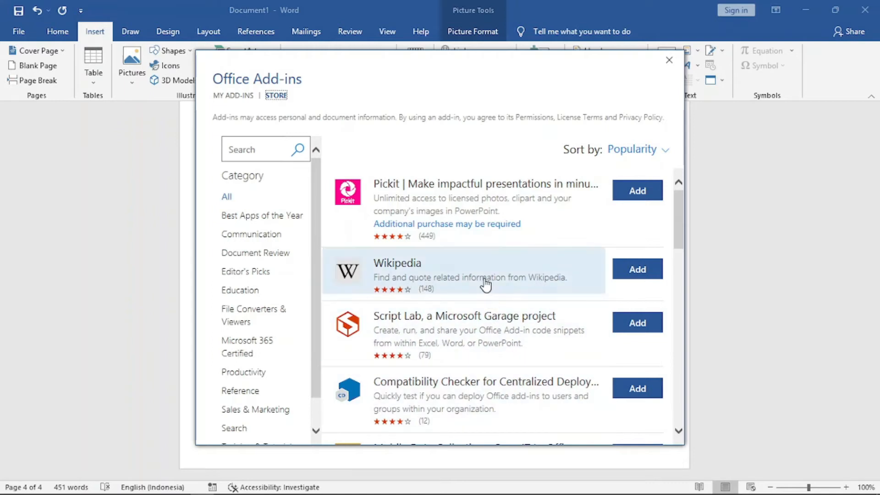
left_click(260, 147)
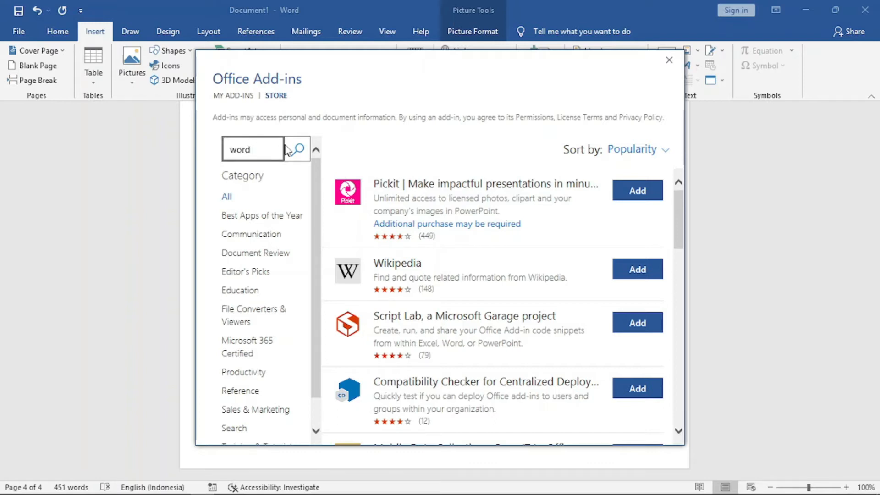
left_click(300, 152)
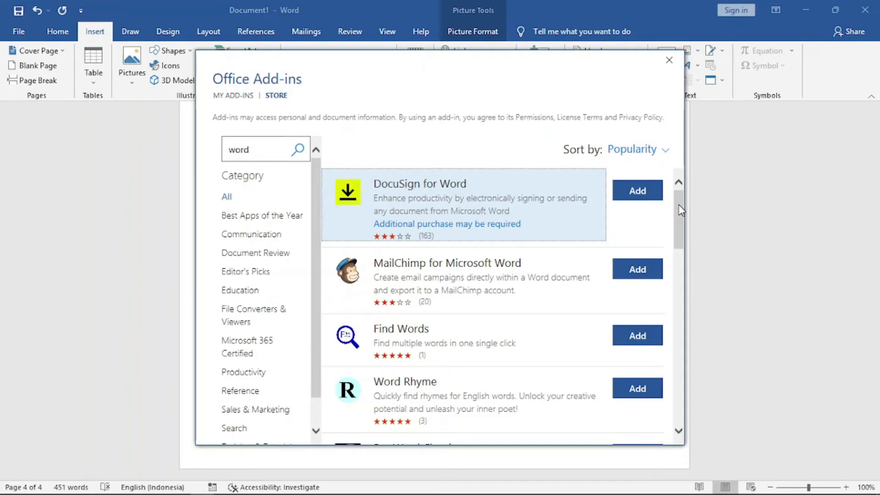
scroll(678, 208, "down", 1)
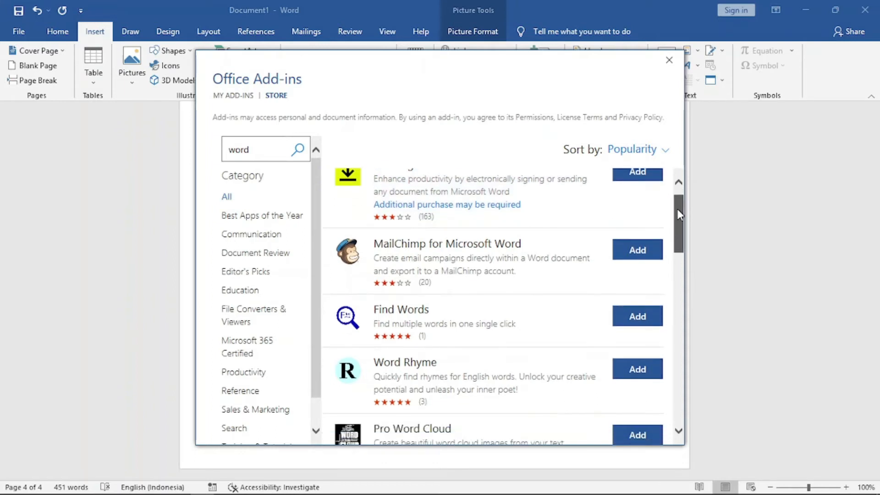
scroll(678, 199, "up", 1)
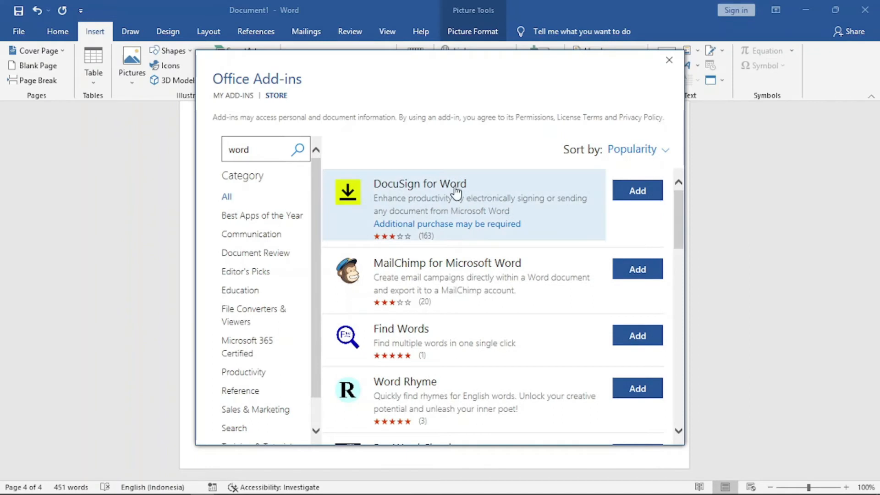
left_click_drag(679, 215, 678, 372)
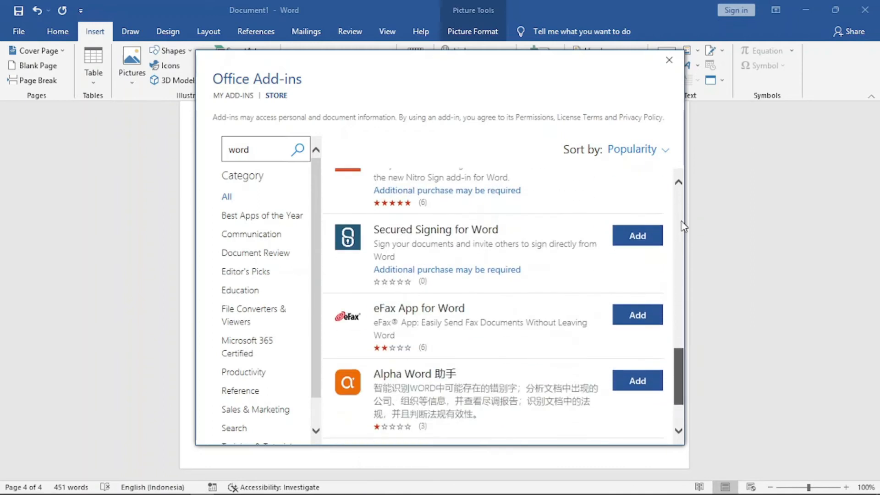
left_click(683, 202)
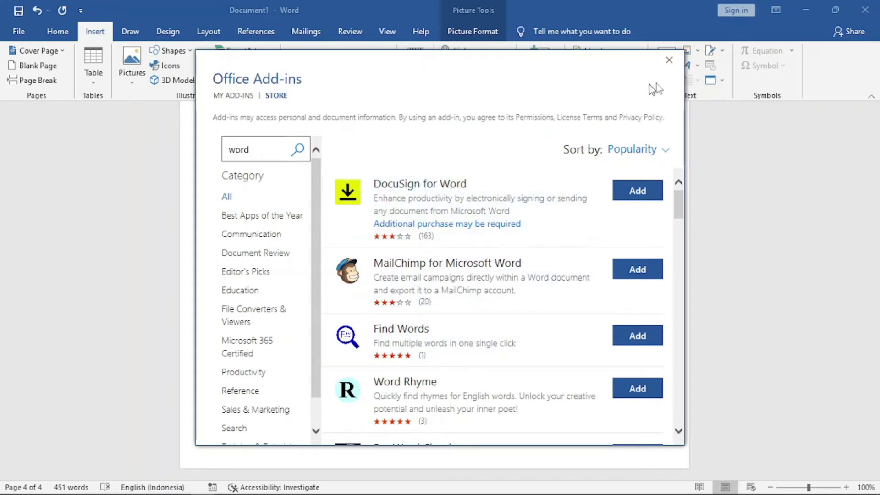
left_click(670, 61)
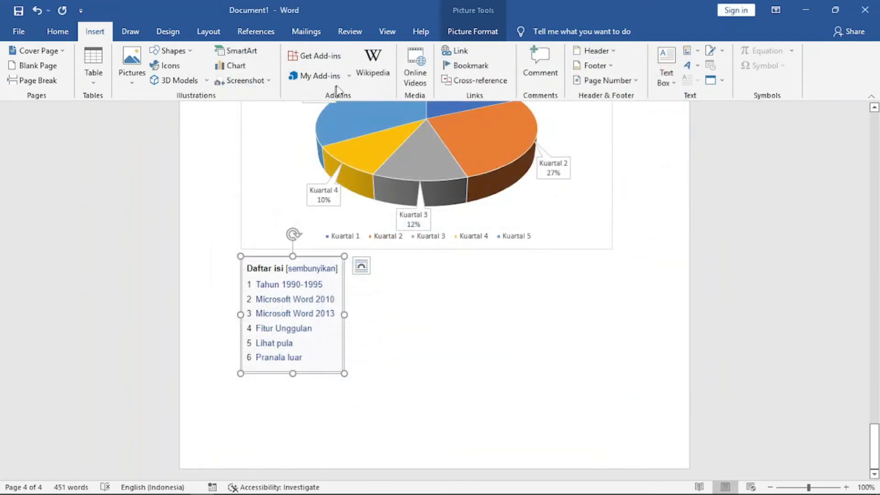
Open the Wikipedia add-in from the add-ins list and close its pane without trusting it.
left_click(350, 77)
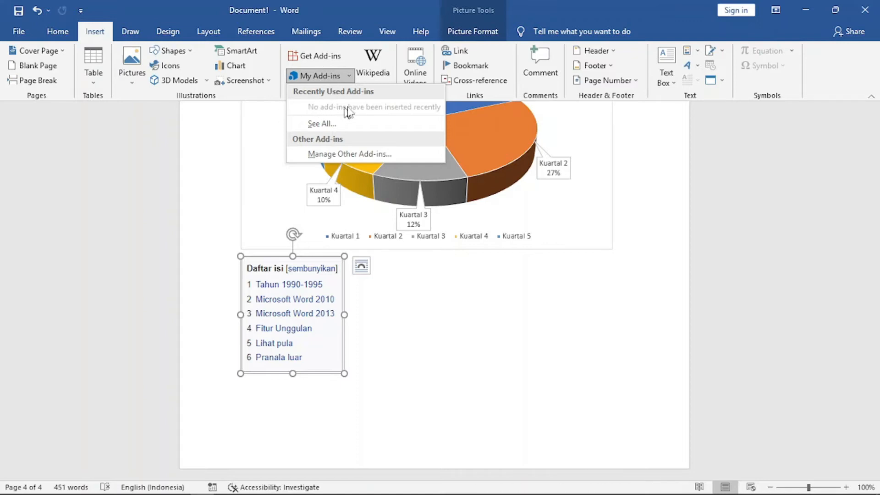
left_click(375, 61)
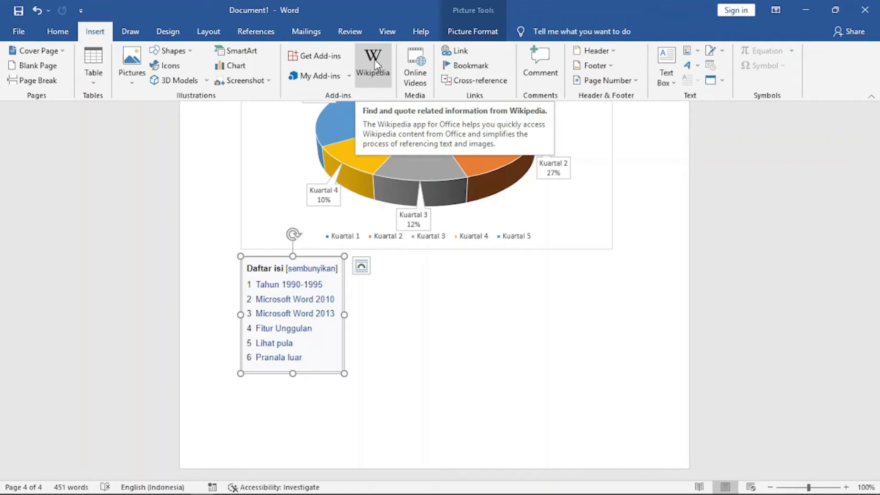
left_click(375, 63)
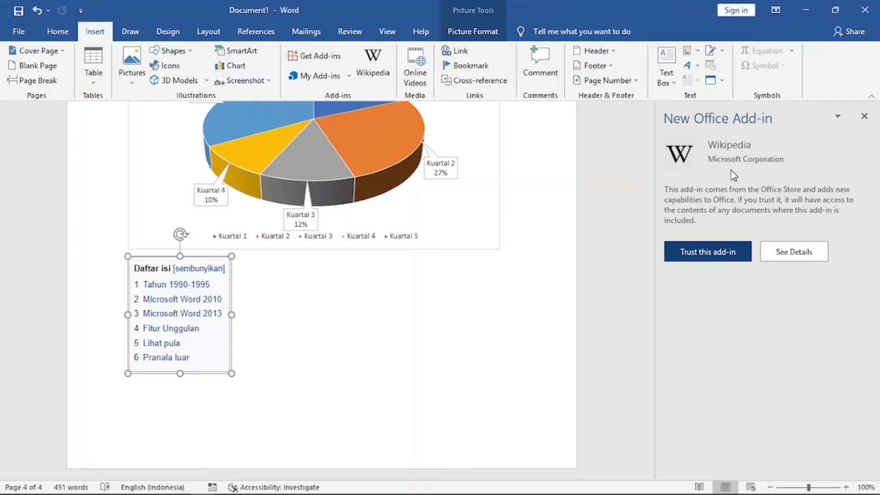
left_click(865, 116)
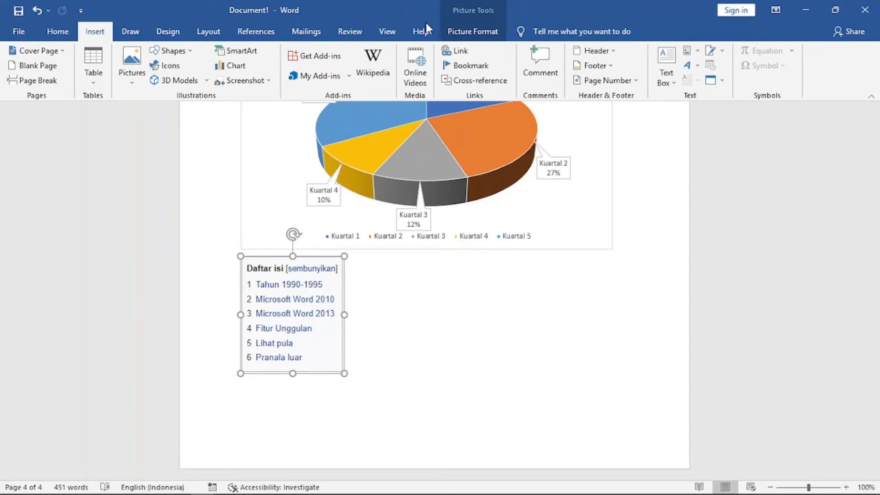
left_click(419, 78)
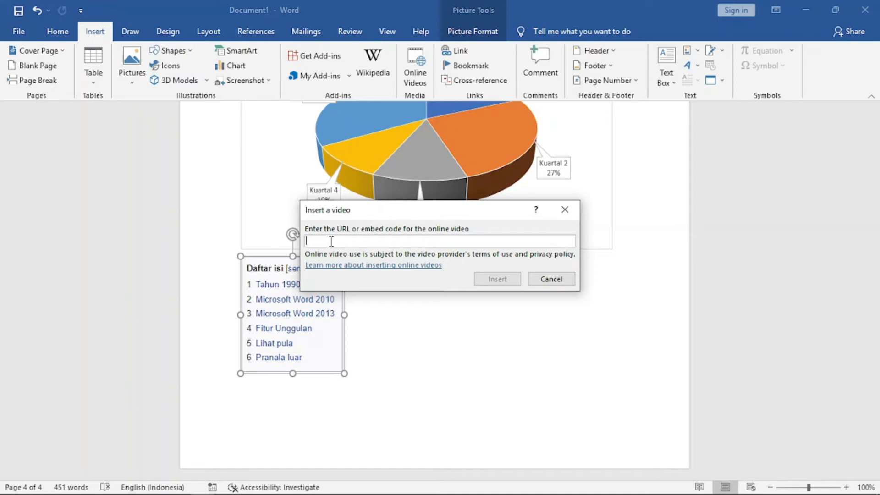
type("https://youtu.be/a3hR1UKYGLk")
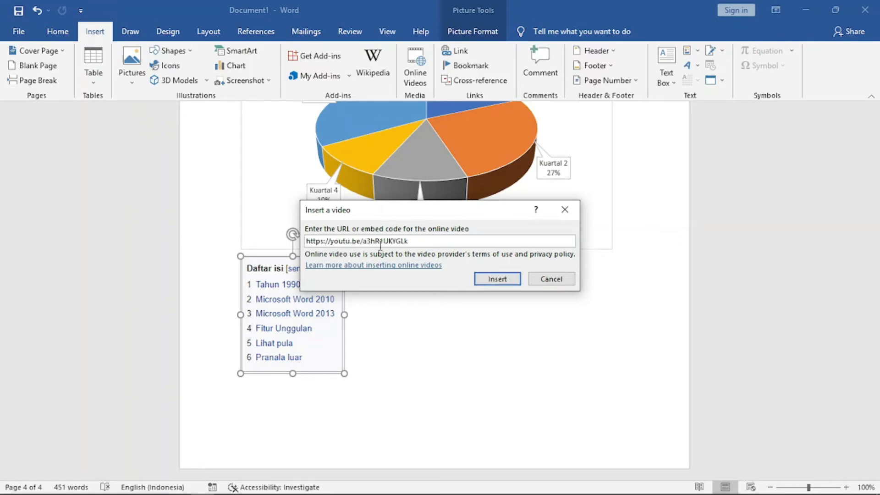
left_click(497, 279)
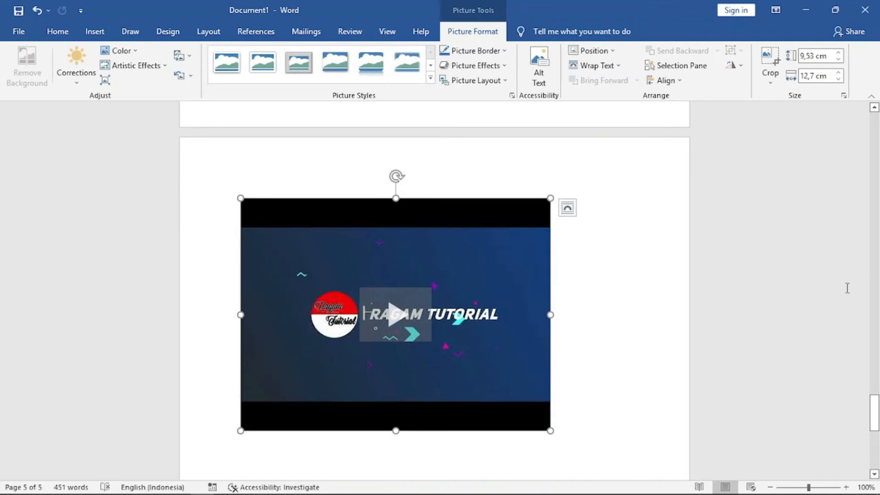
Play the embedded video in its preview player and close the player.
left_click_drag(876, 410, 875, 419)
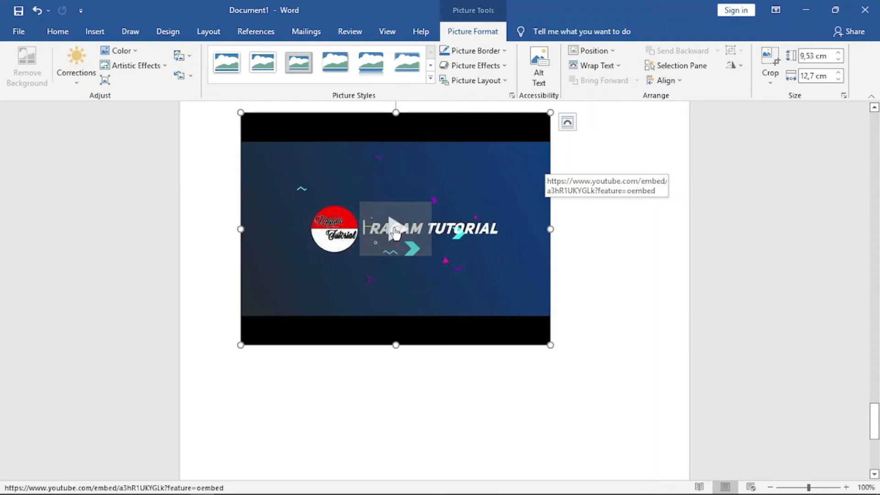
left_click(395, 233)
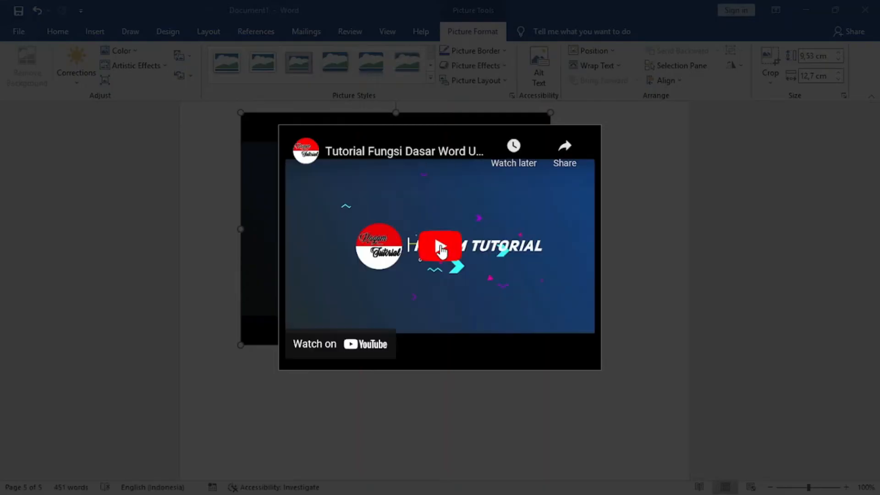
left_click(439, 250)
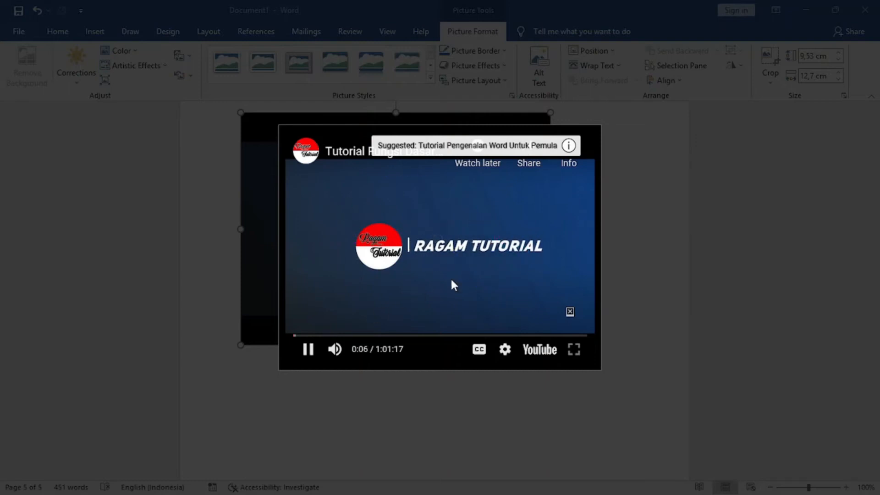
left_click(654, 242)
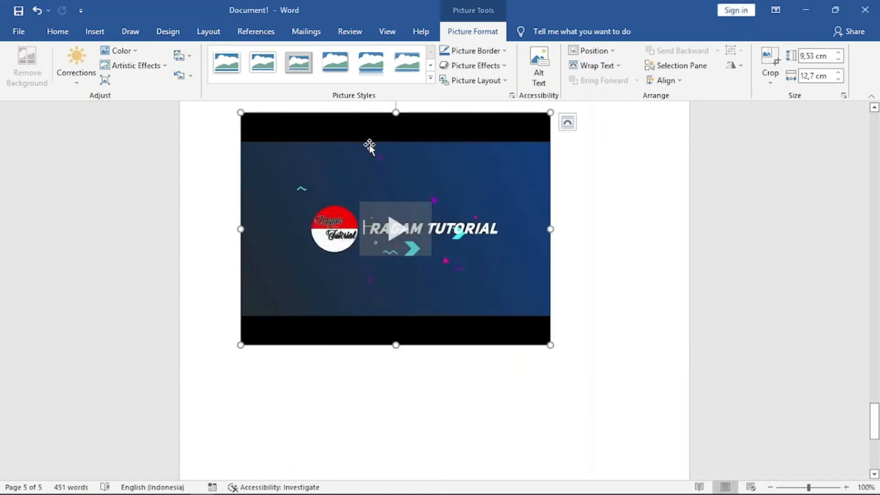
left_click(94, 31)
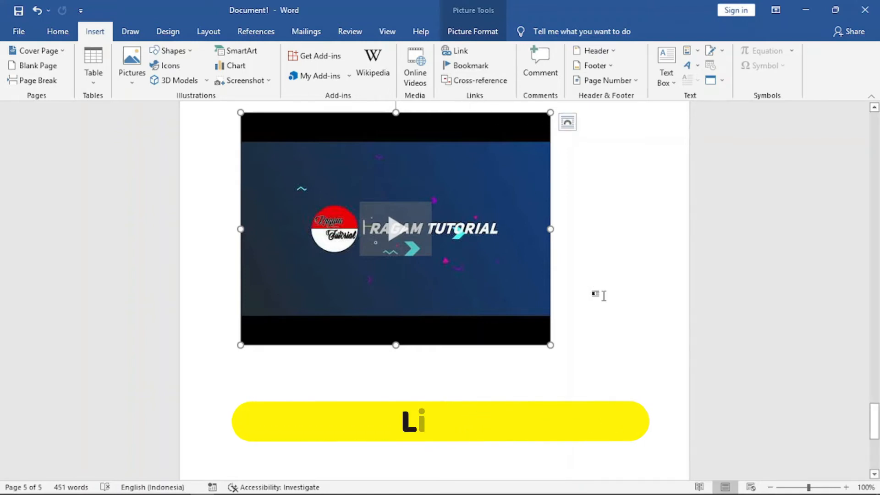
scroll(605, 324, "down", 3)
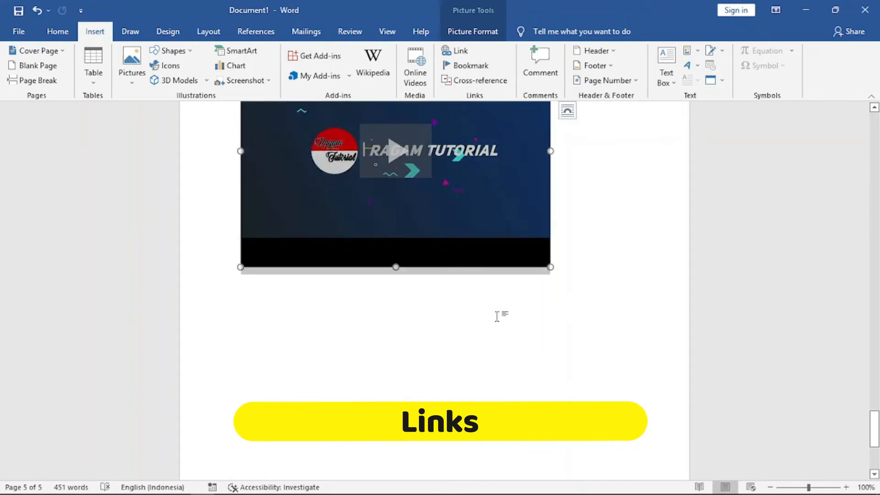
left_click(582, 259)
key("Return")
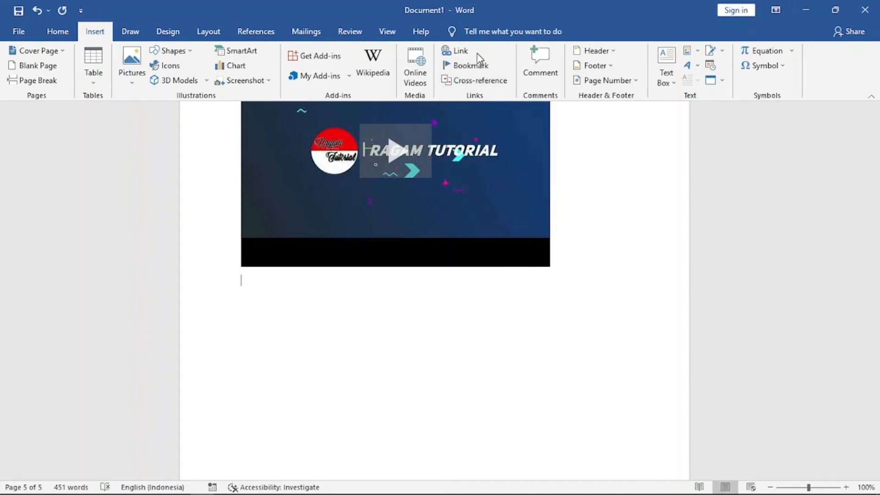
left_click(462, 53)
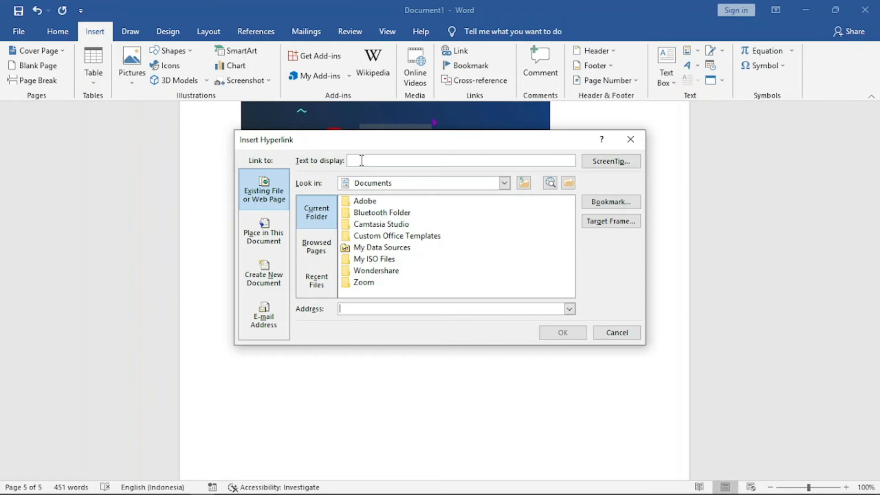
left_click(377, 159)
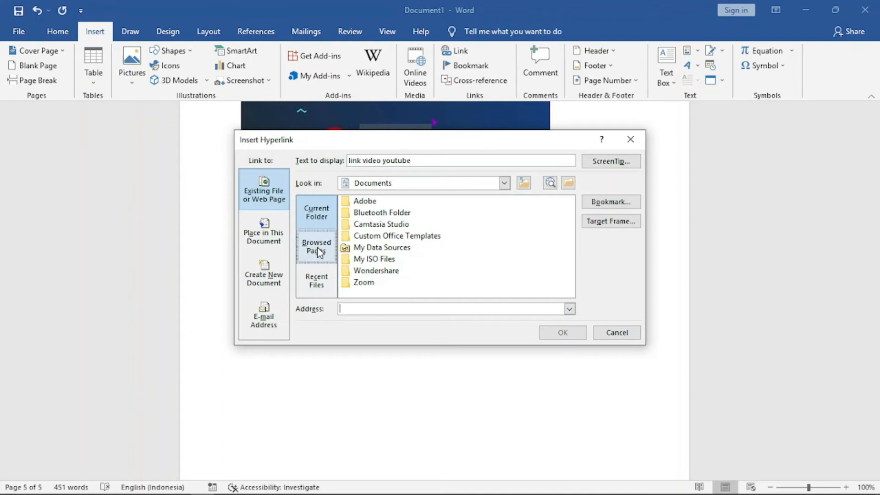
type("https://youtu.be/a3hR1UKYGLk")
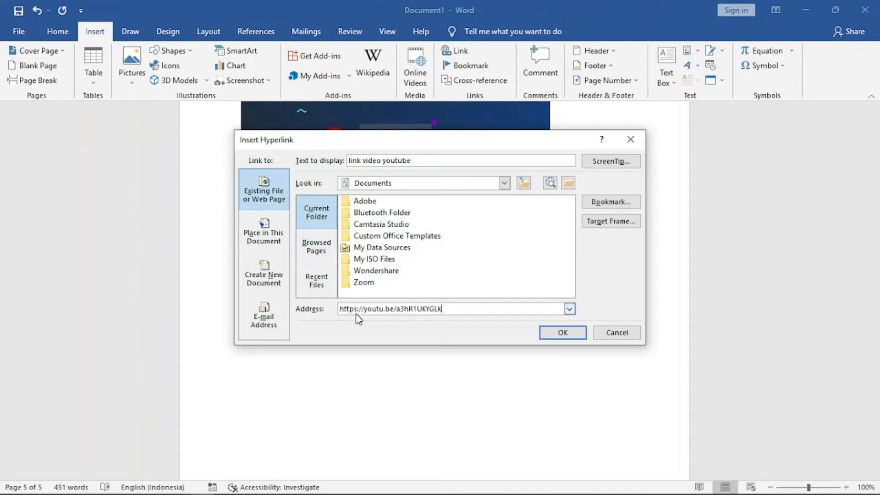
left_click(317, 224)
left_click(563, 337)
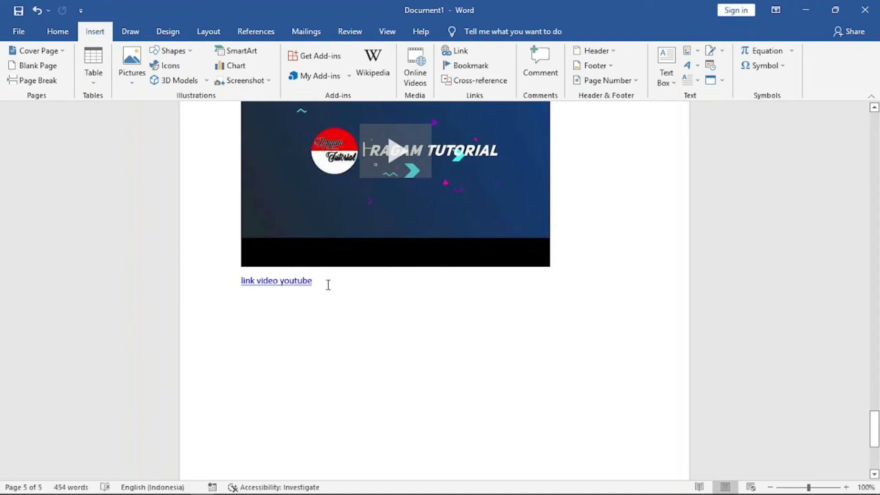
Open the youtube hyperlink from its context menu and start an empty line below it.
right_click(275, 280)
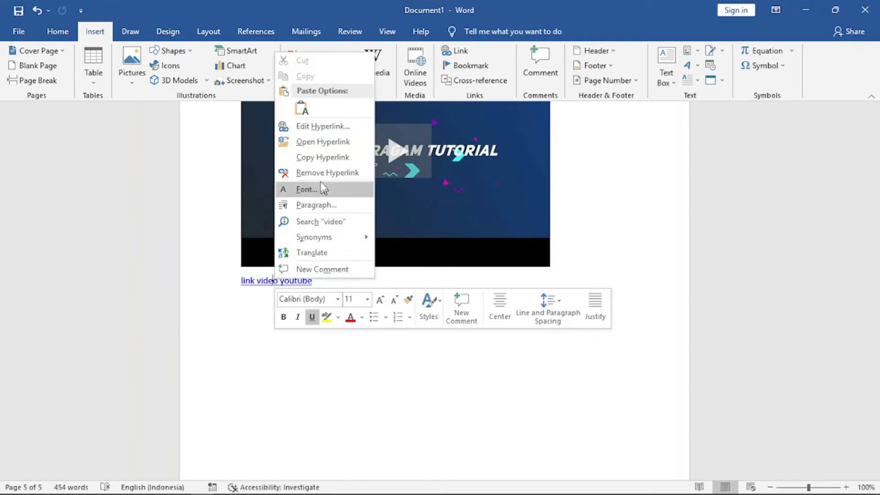
left_click(336, 146)
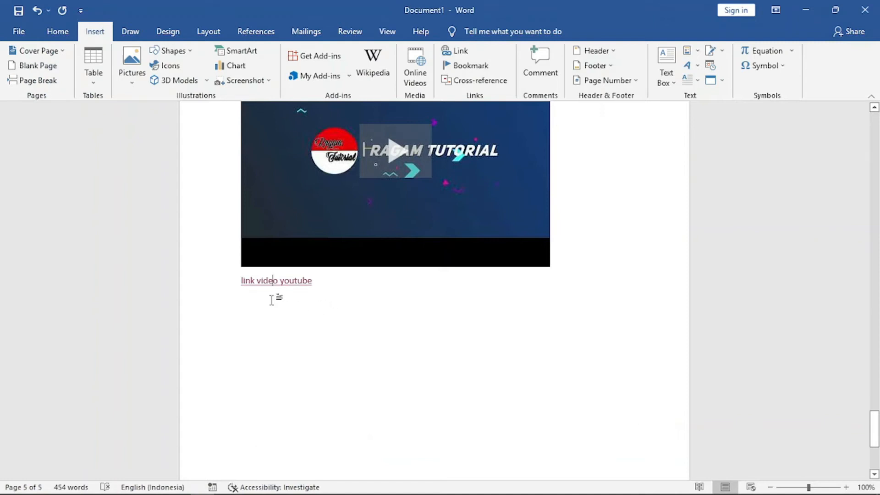
left_click(340, 281)
key("Return")
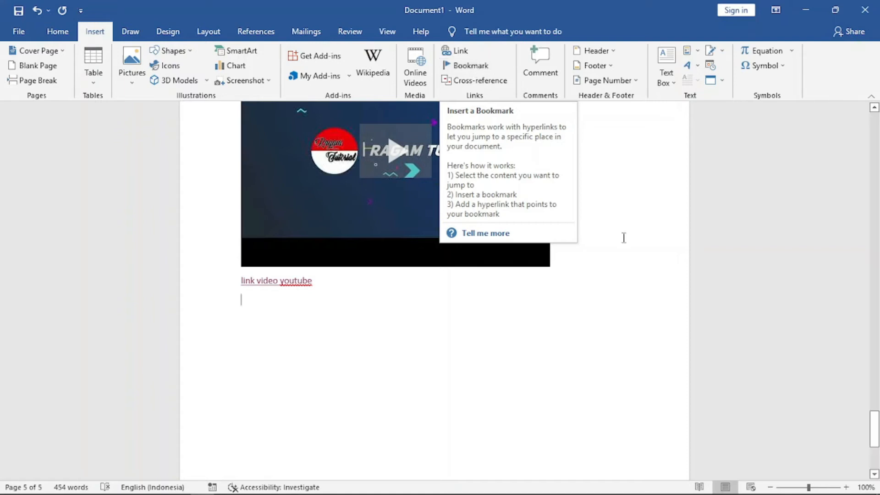
Extend the heading at the top of page 2 so it reads Microsoft Word.
left_click_drag(874, 431, 875, 194)
left_click(242, 207)
key("Return")
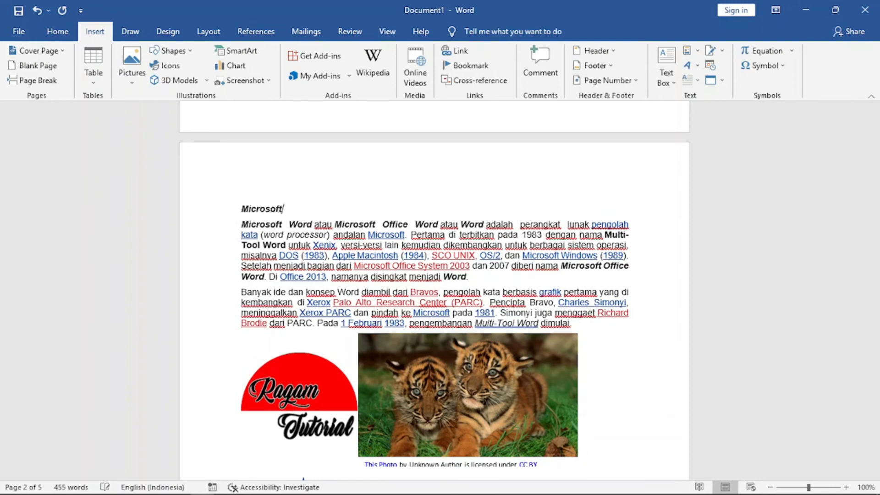
type("Word")
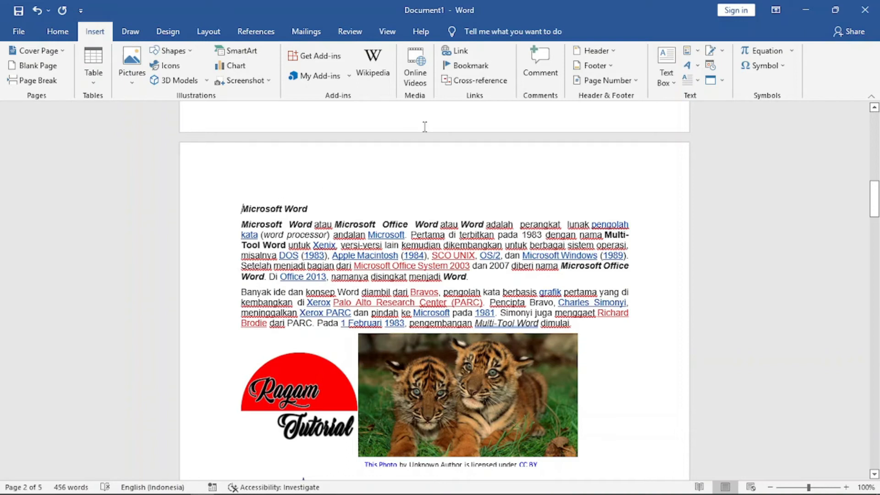
Add a bookmark named judul at the start of the Microsoft Word heading.
left_click(469, 65)
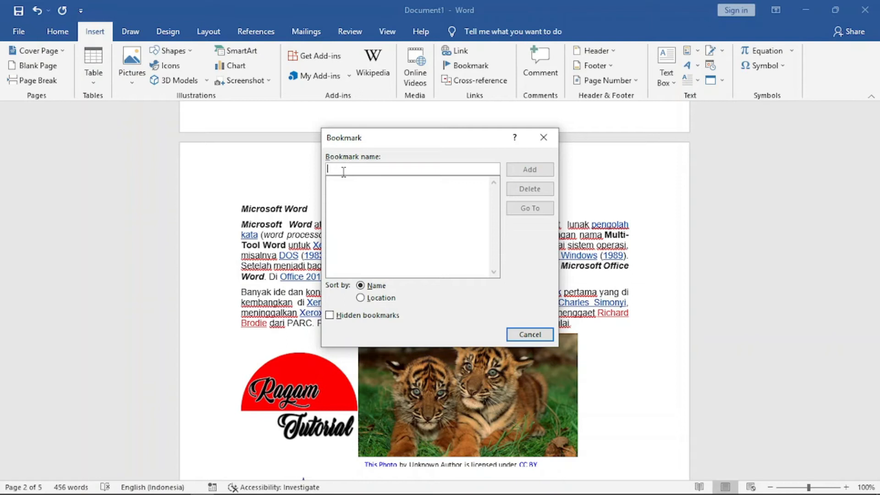
type("jud")
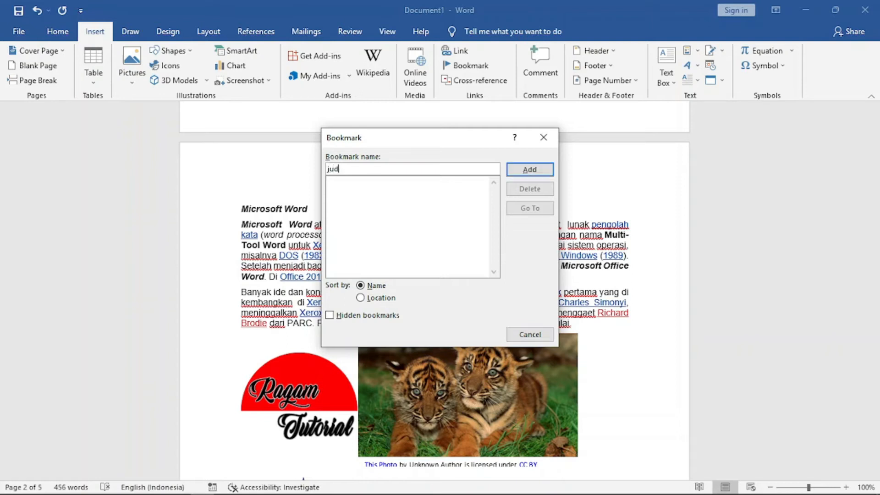
type("ul")
left_click(535, 175)
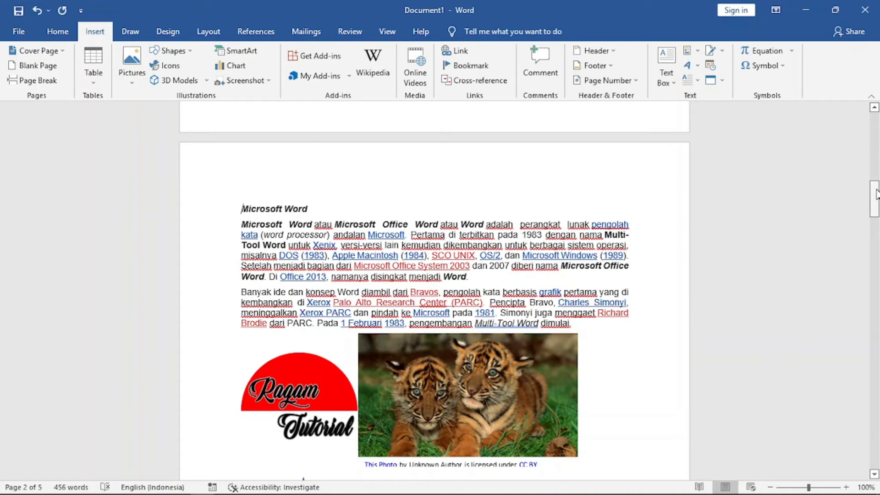
On the empty line below the video link, insert a hyperlink 'Menuju ke Judul' pointing to the judul bookmark.
left_click_drag(875, 195, 876, 433)
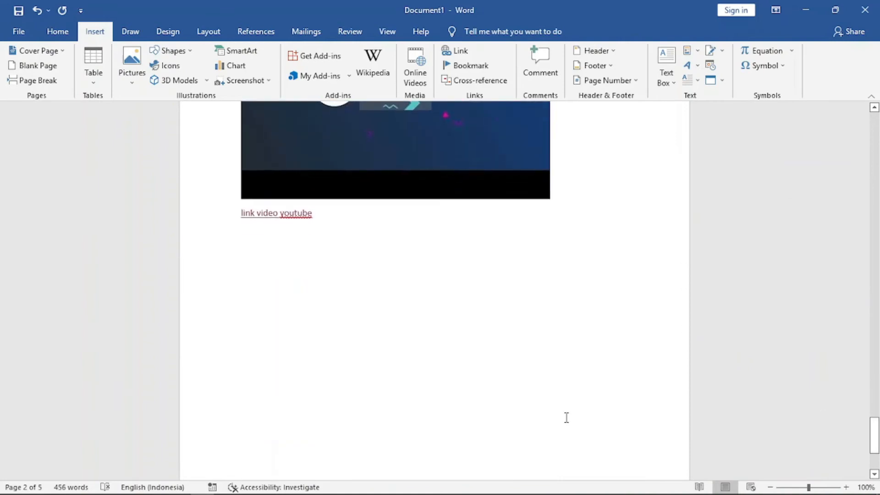
left_click(328, 251)
left_click(460, 51)
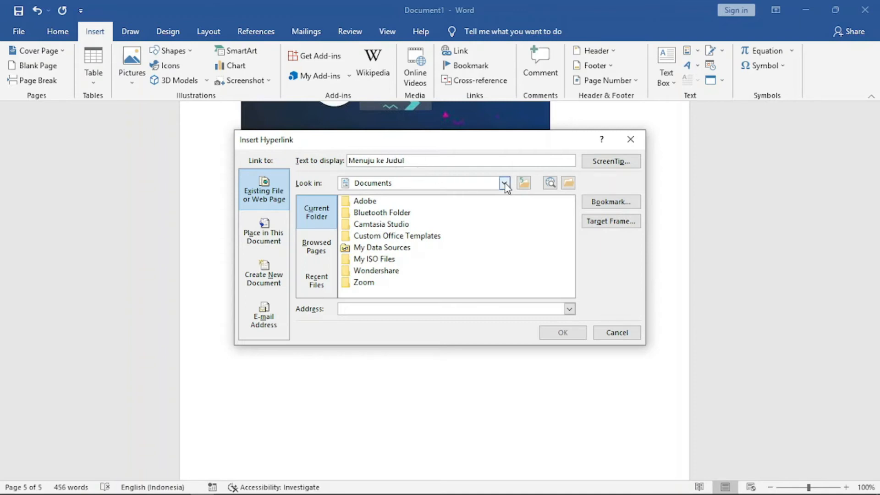
left_click(611, 203)
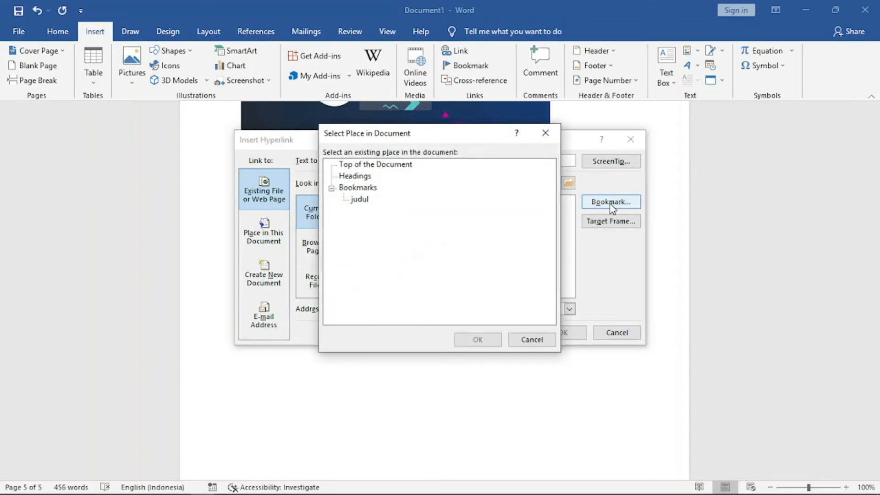
left_click(359, 199)
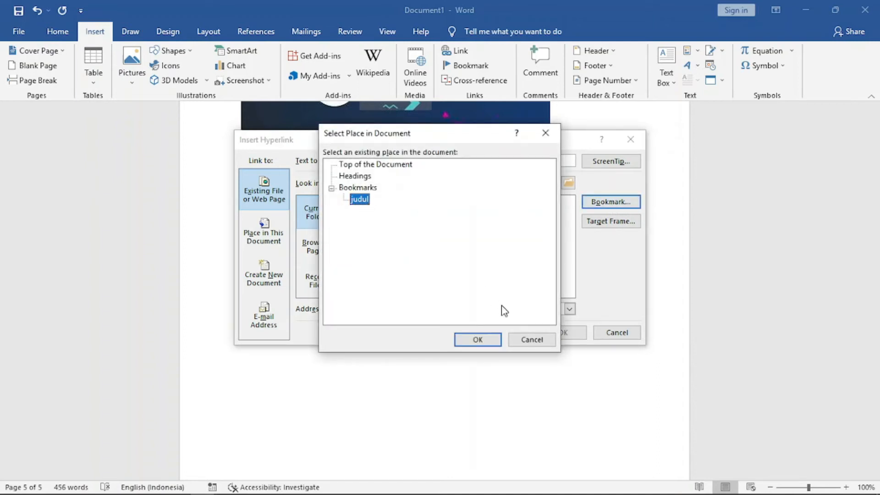
left_click(485, 340)
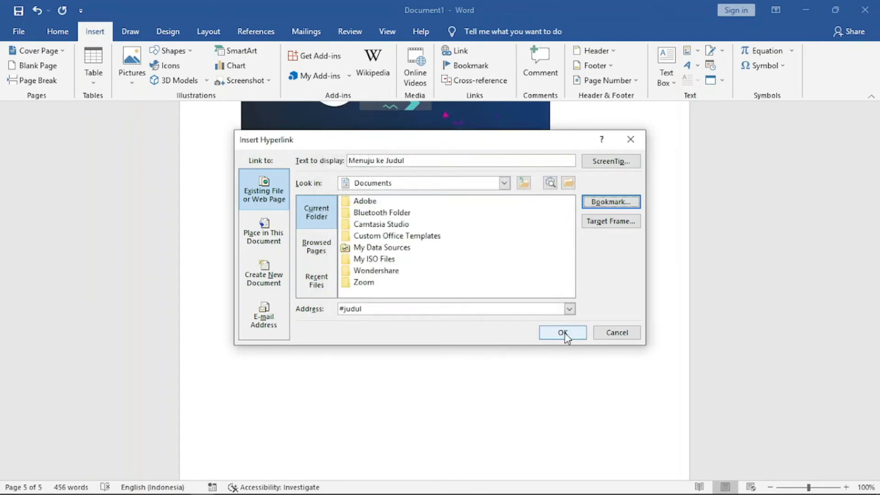
left_click(556, 332)
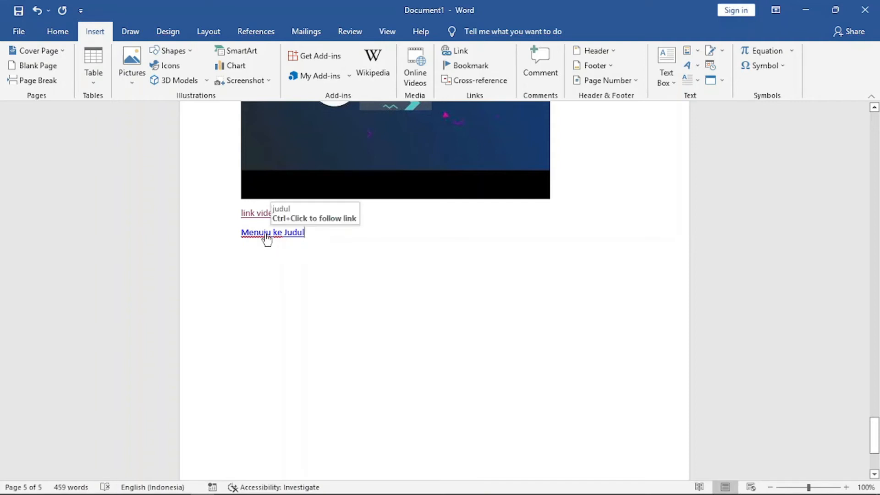
Follow the Menuju ke Judul link to jump to the bookmarked heading.
key("shift+Home")
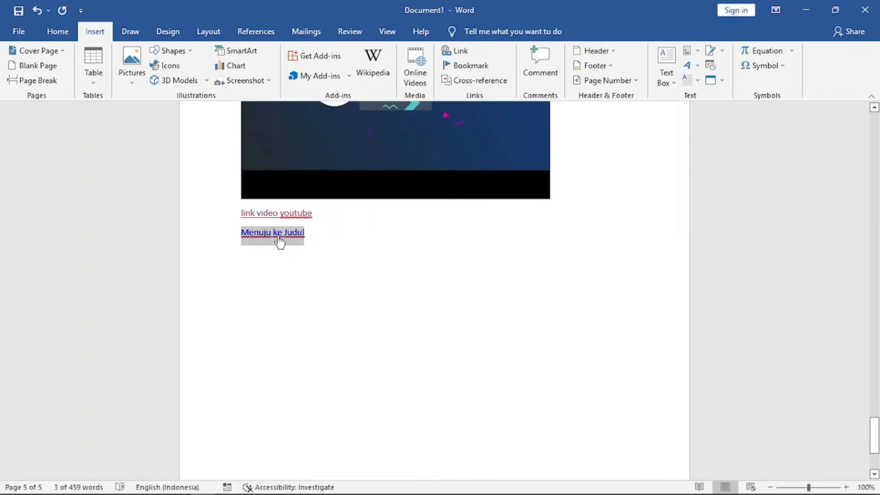
left_click(279, 236, "ctrl")
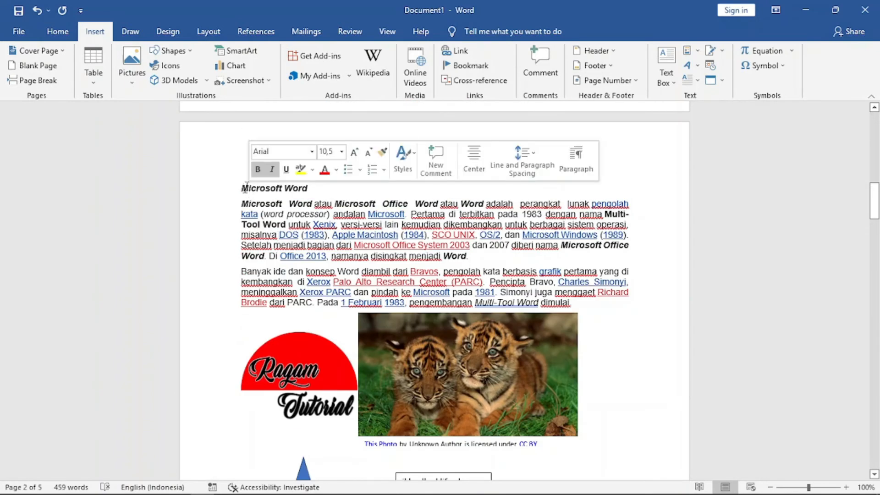
Follow the Menuju ke Judul hyperlink at the end of the document to jump to the bookmarked heading.
scroll(296, 337, "down", 12)
scroll(298, 337, "down", 10)
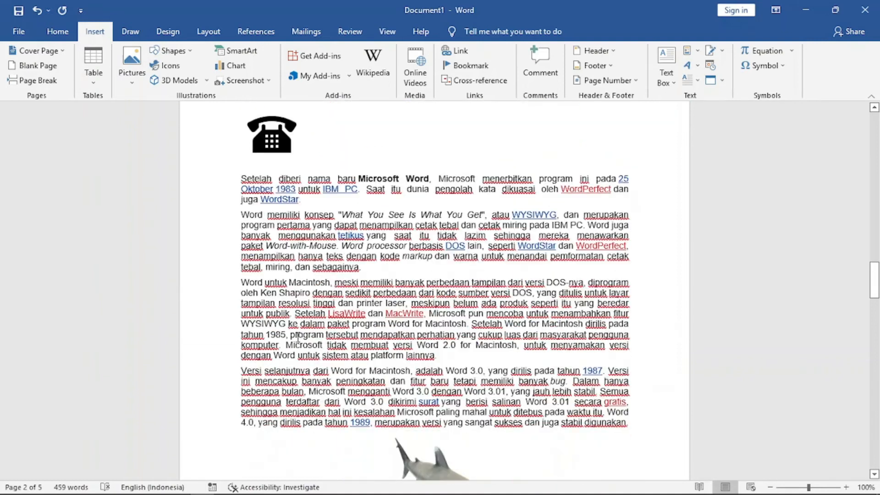
scroll(298, 337, "down", 20)
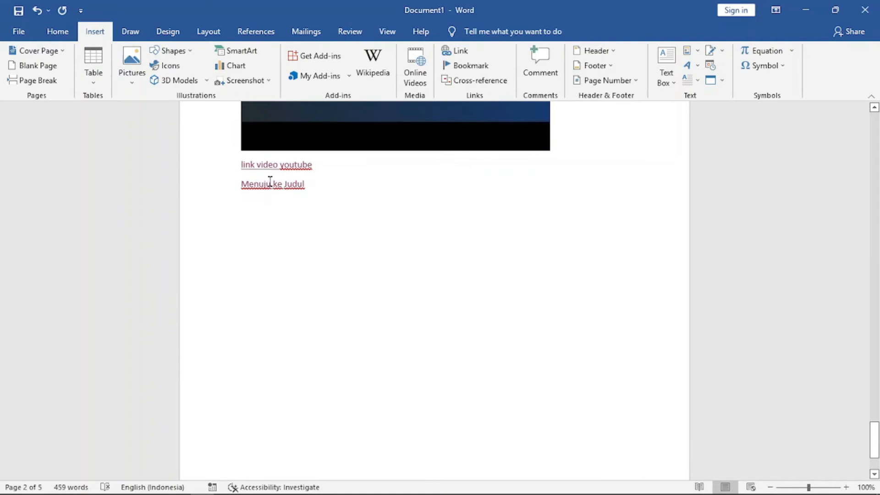
right_click(269, 184)
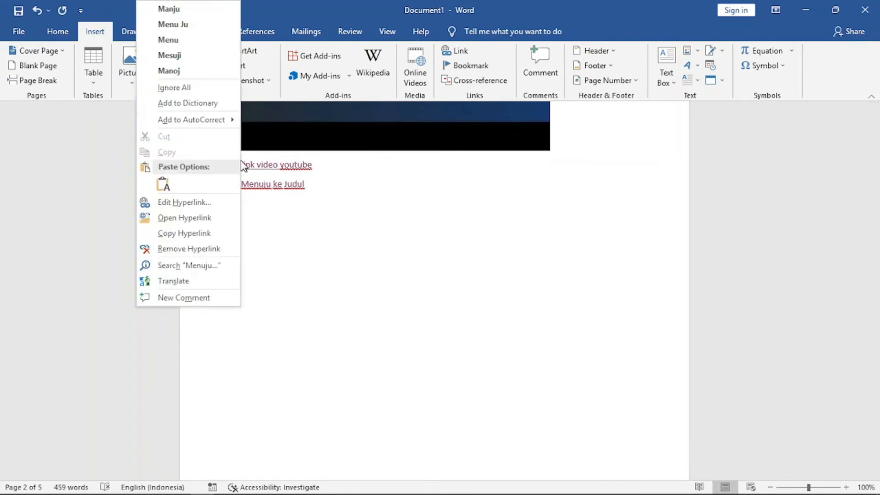
left_click(283, 215)
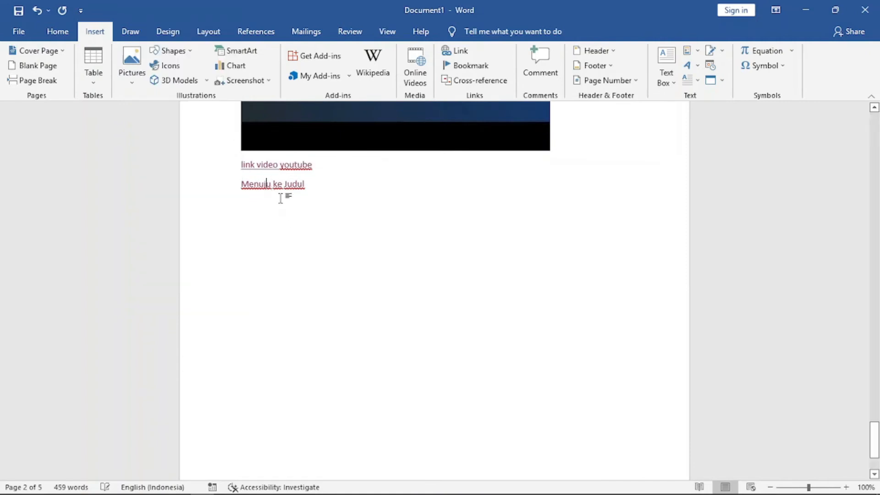
left_click(278, 184)
right_click(268, 183)
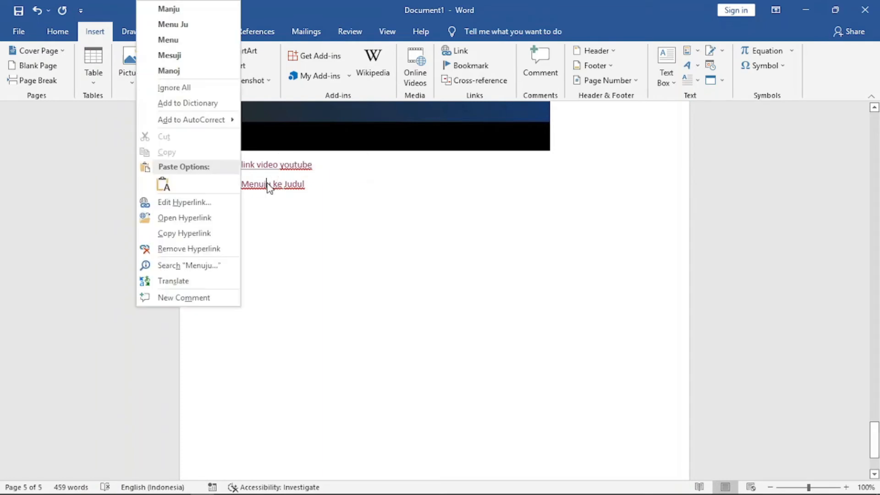
left_click(186, 218)
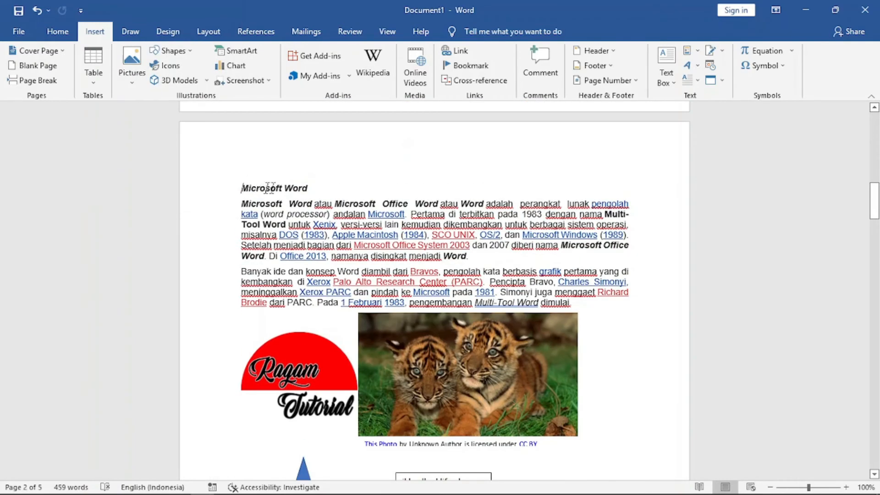
Add a new empty line below the Menuju ke Judul link.
scroll(417, 322, "down", 15)
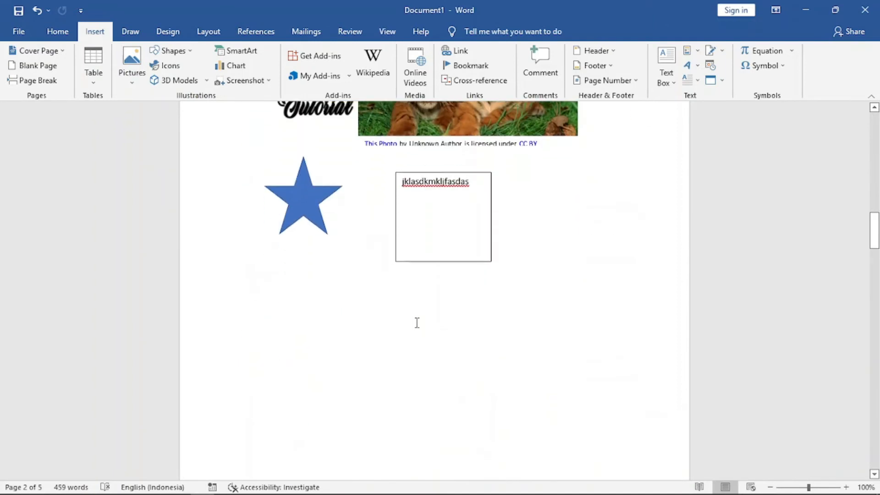
scroll(417, 322, "down", 15)
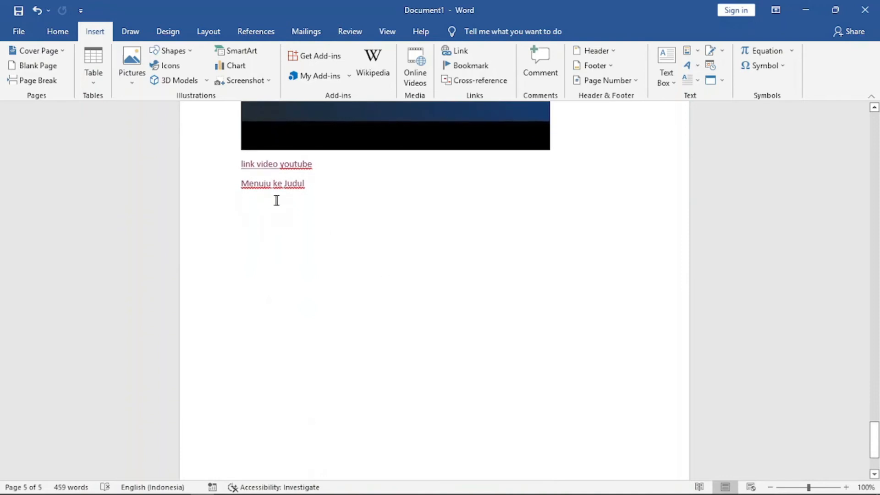
left_click(320, 187)
key("Return")
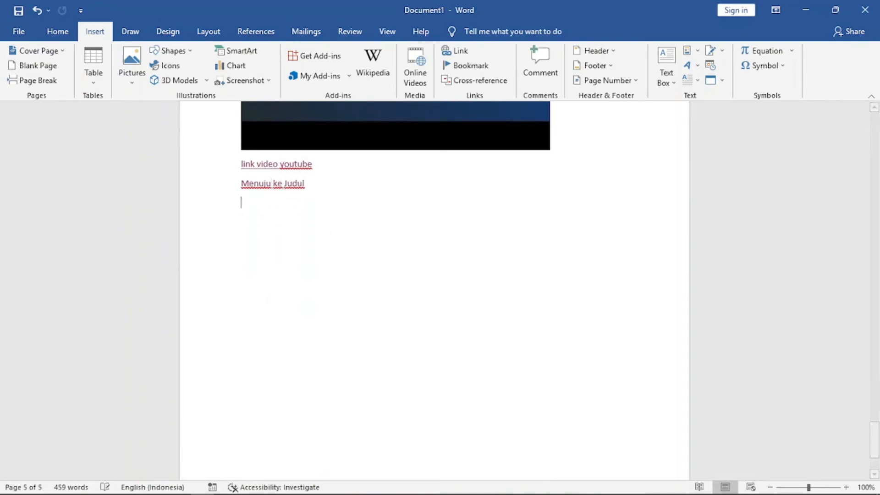
Add a Penjelasan line above the Word untuk Macintosh paragraph and apply the Heading 1 style to it.
scroll(479, 285, "up", 10)
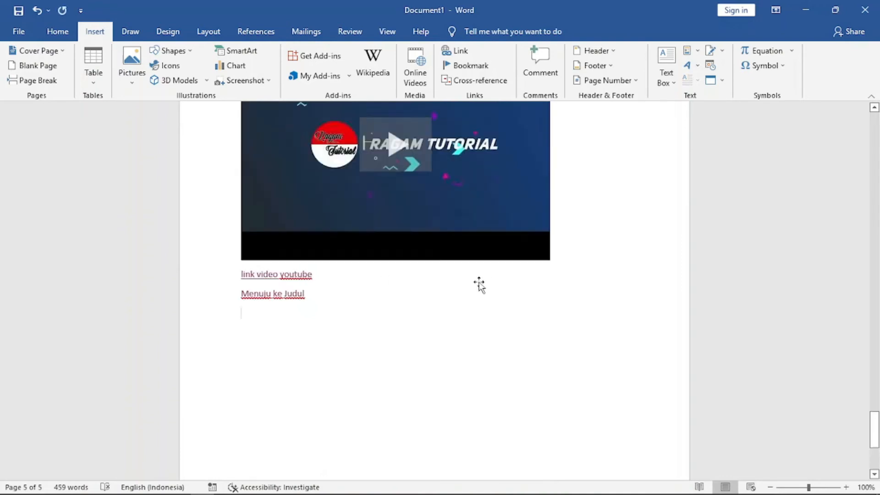
scroll(479, 284, "up", 15)
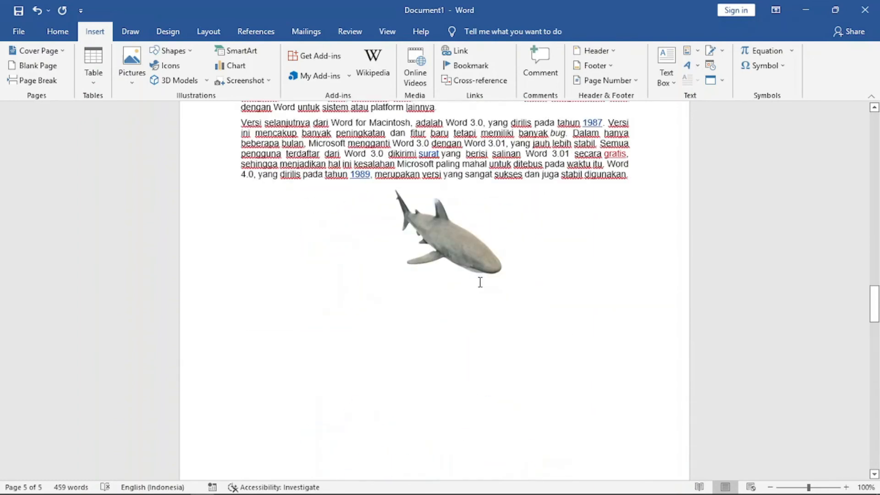
scroll(479, 282, "up", 6)
scroll(479, 282, "down", 7)
scroll(480, 282, "down", 1)
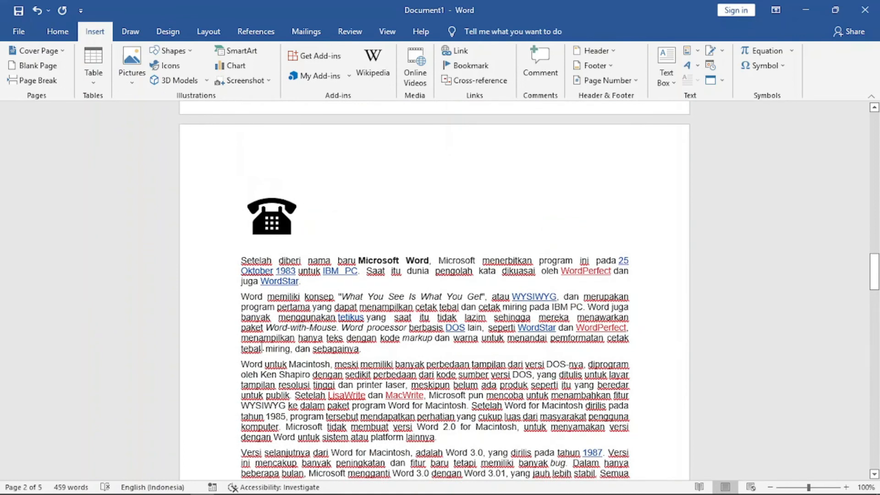
left_click(239, 365)
key("Return")
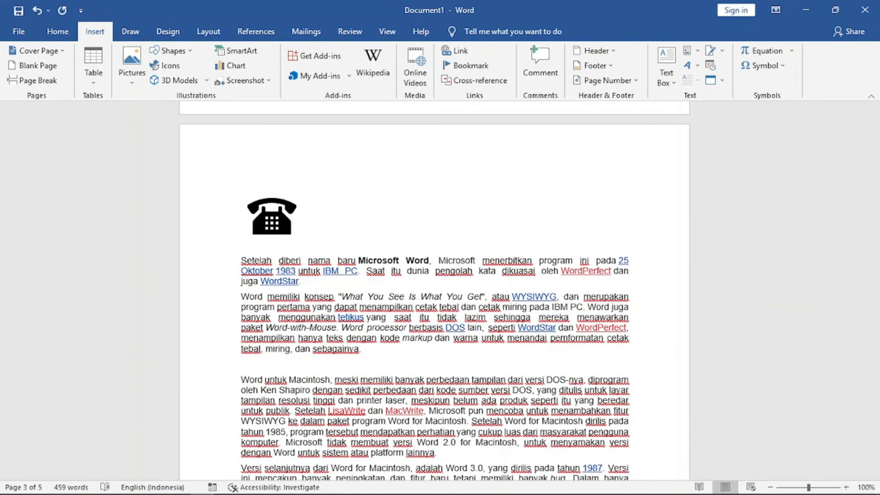
type("Penjelasan")
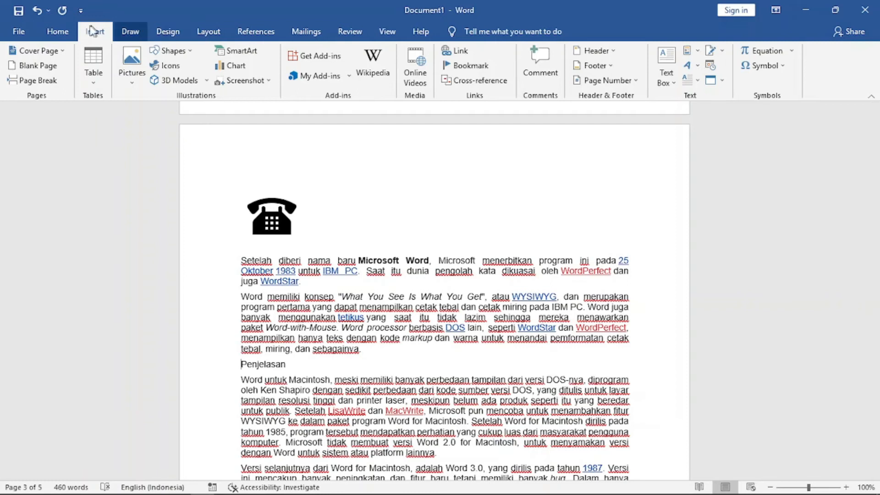
left_click(58, 32)
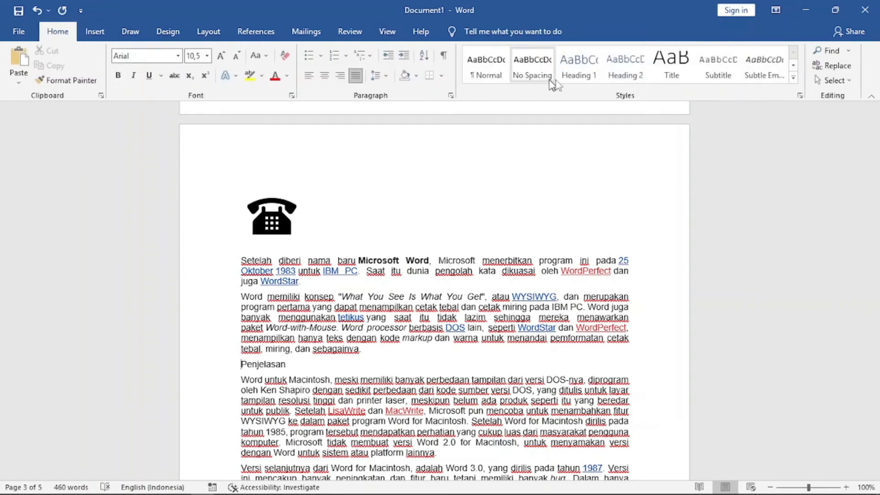
left_click(578, 77)
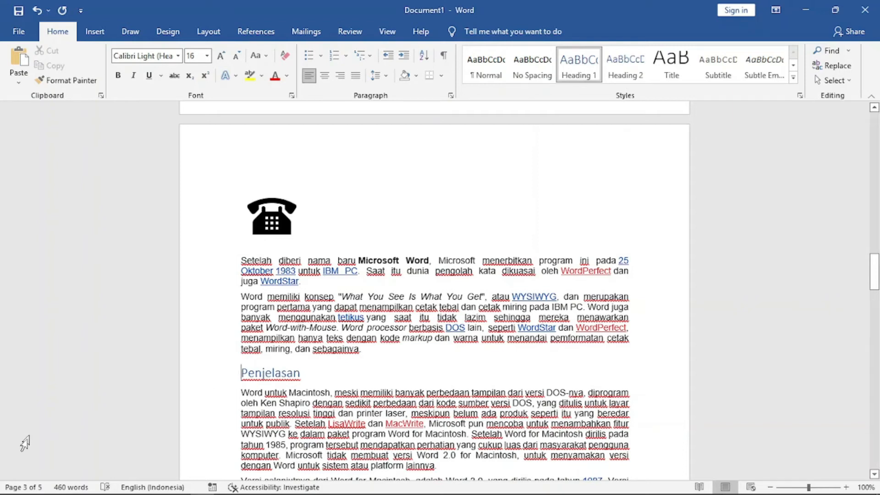
Open the Navigation pane to check the document's headings, then close it.
left_click(23, 487)
left_click(69, 167)
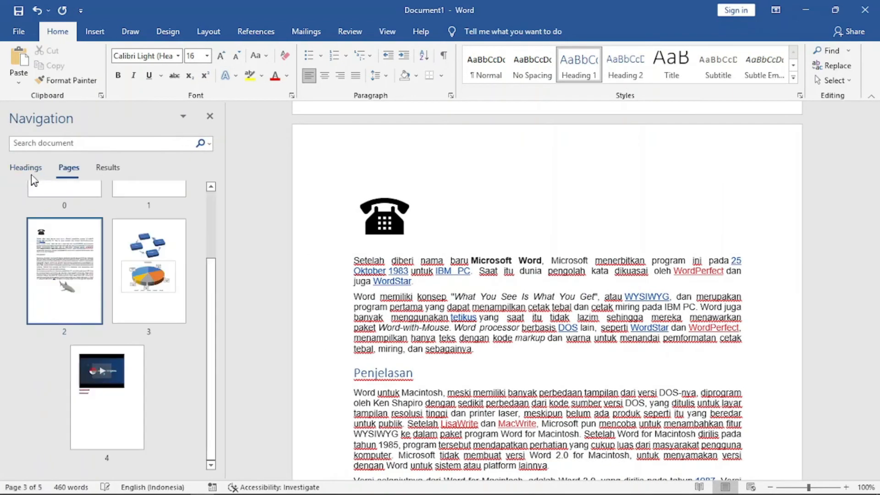
left_click(26, 167)
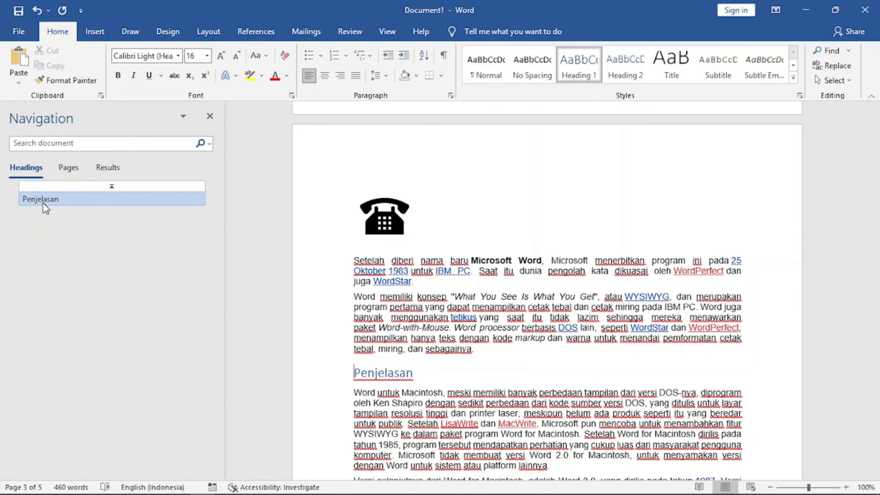
scroll(490, 315, "down", 3)
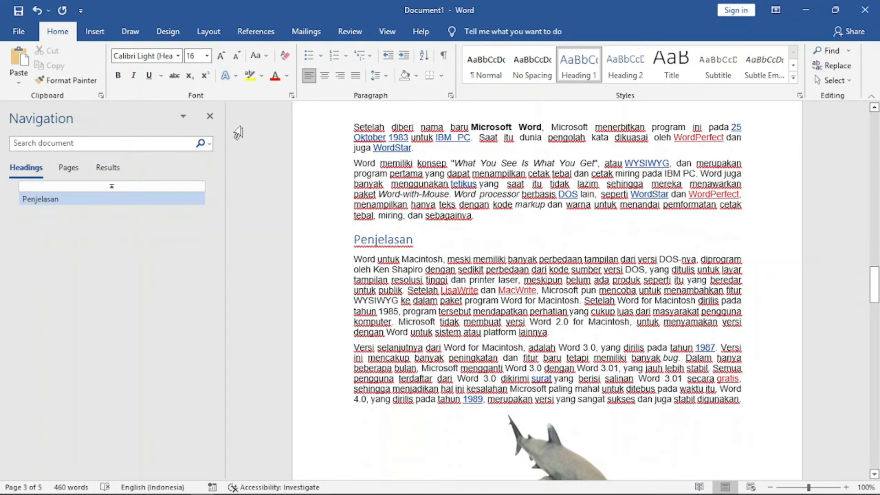
left_click(210, 117)
On the empty line below Menuju ke Judul, insert a hyperlinked cross-reference to the Penjelasan heading's text.
scroll(524, 252, "down", 15)
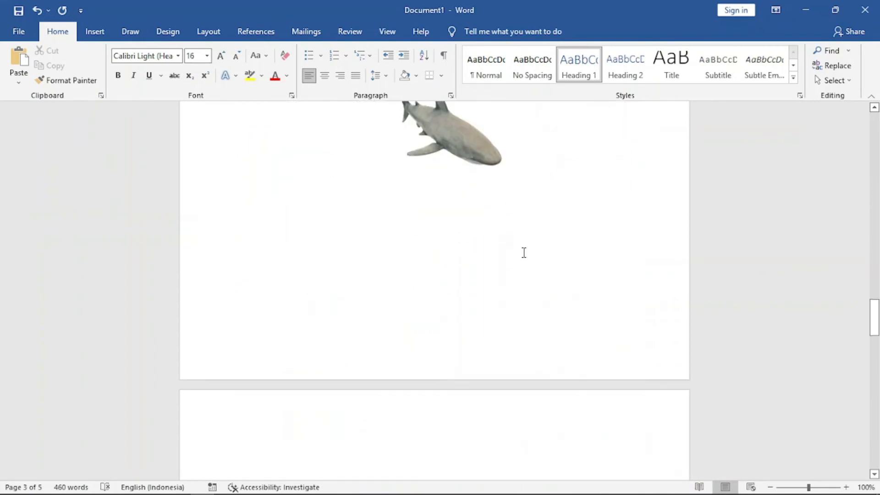
scroll(524, 252, "down", 15)
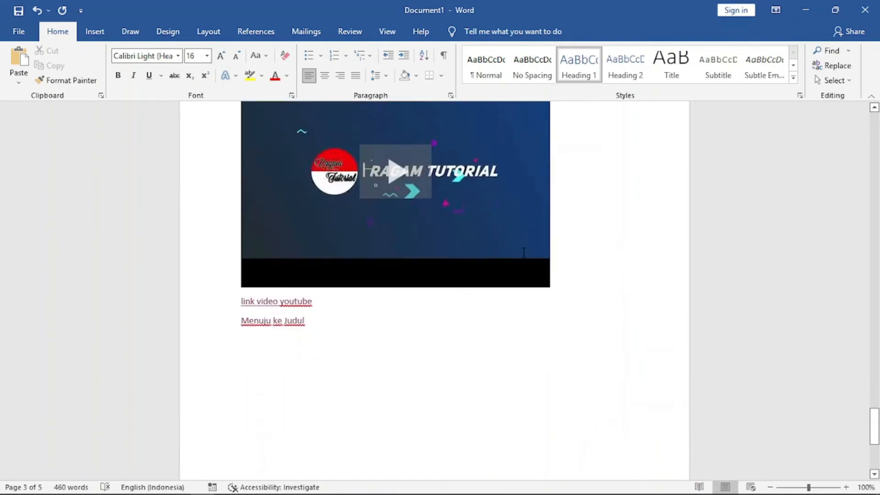
scroll(356, 228, "up", 3)
left_click(252, 226)
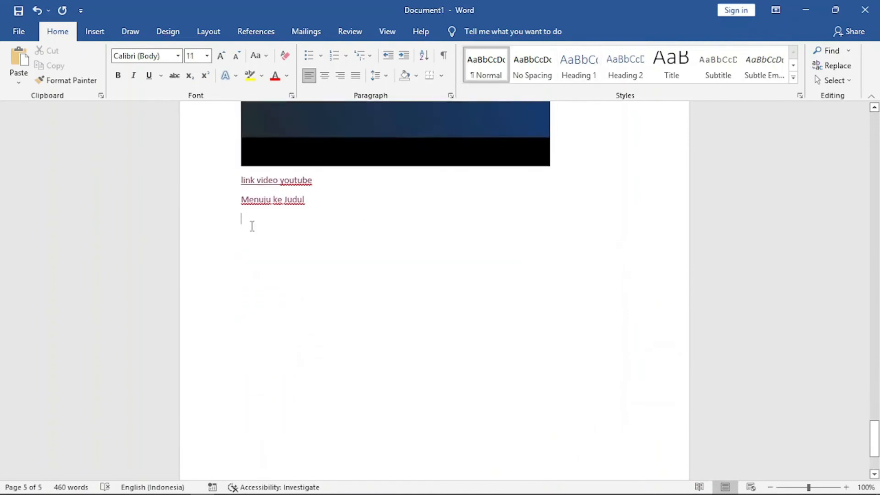
left_click(94, 32)
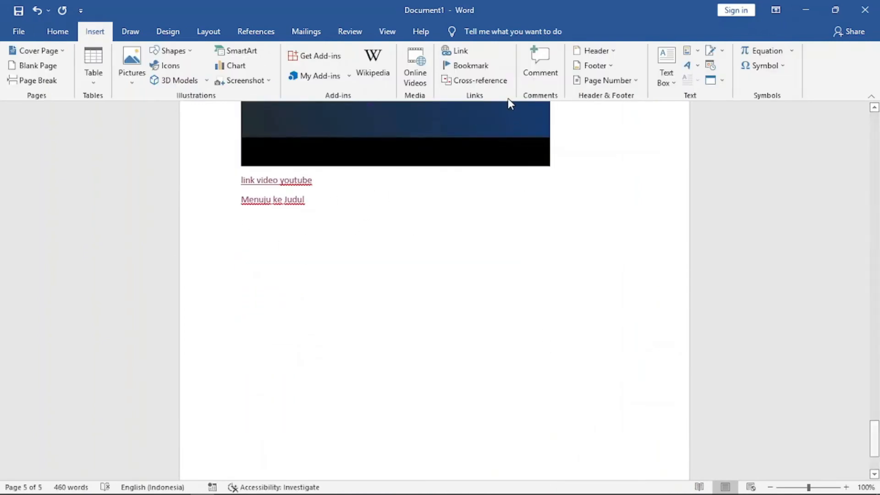
left_click(477, 82)
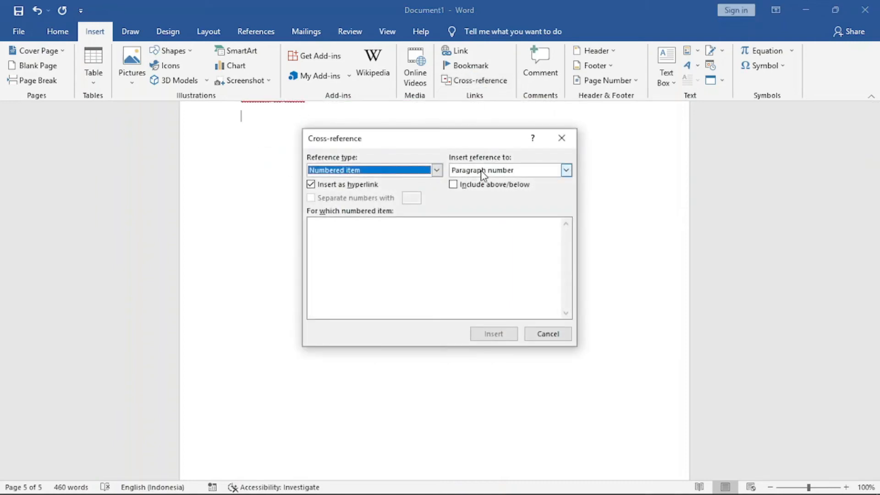
left_click(437, 170)
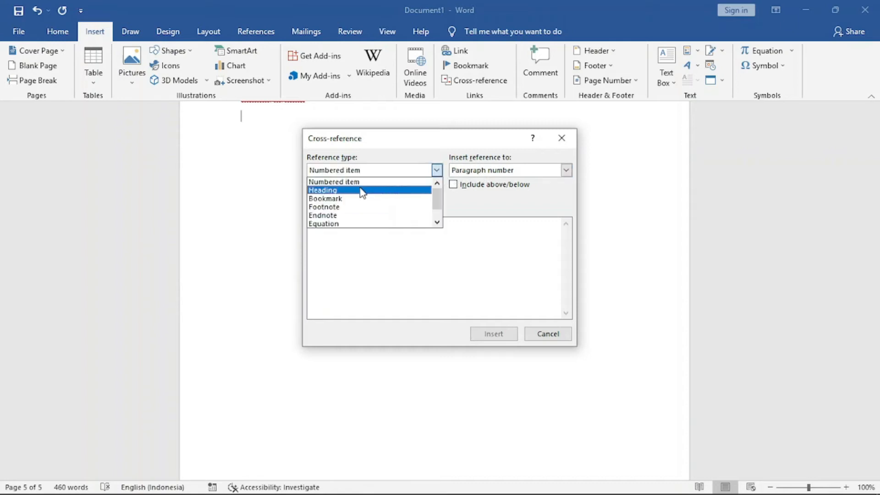
left_click(326, 190)
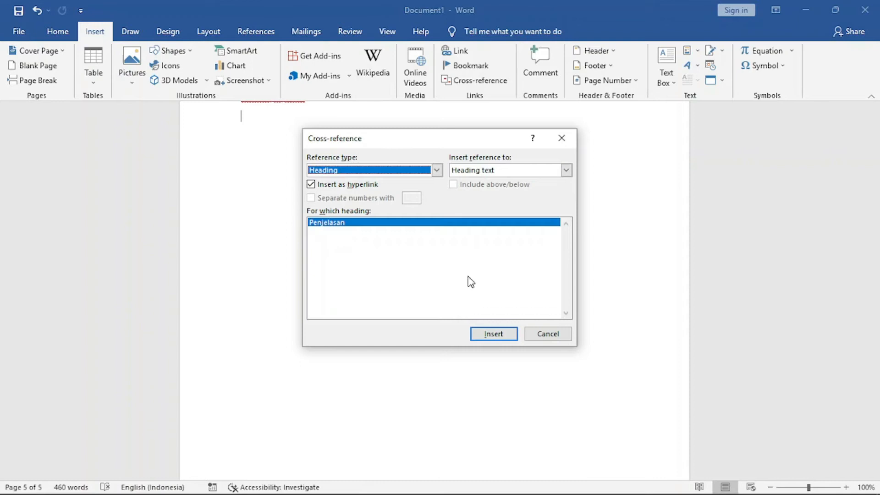
left_click(493, 334)
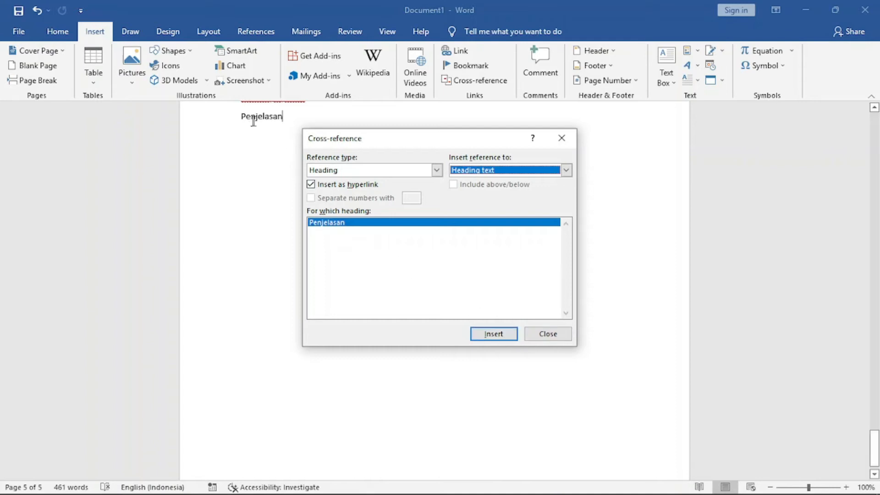
left_click(567, 340)
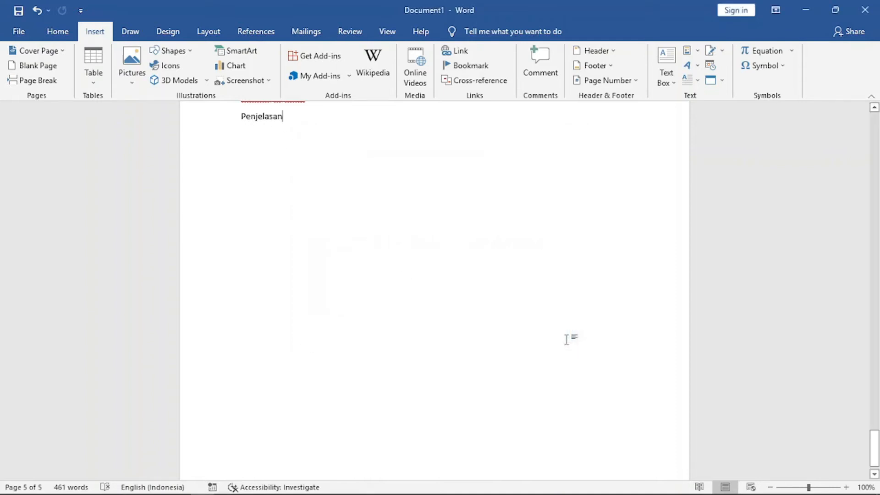
Follow the Penjelasan cross-reference to jump to its heading and return to the end of the document.
scroll(397, 288, "up", 3)
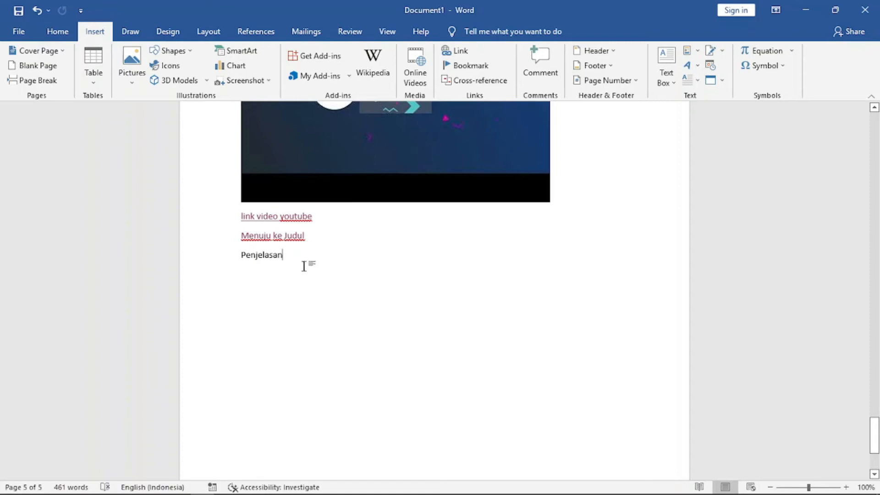
right_click(264, 255)
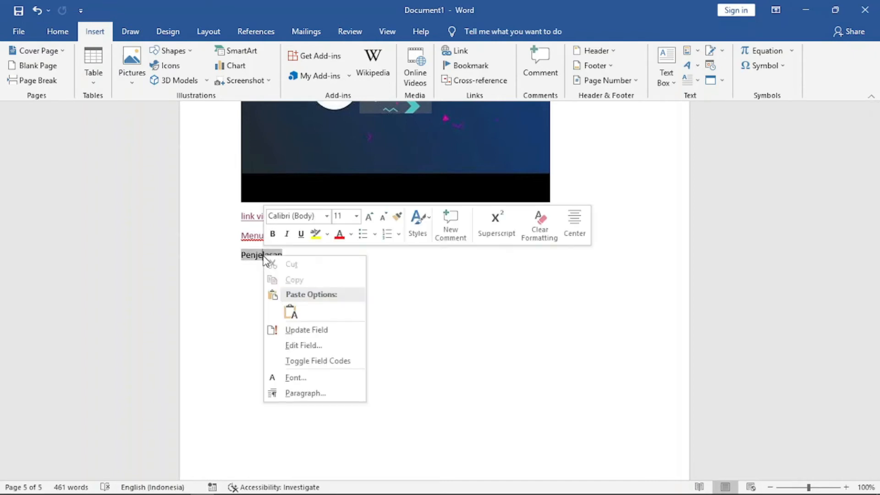
left_click(409, 317)
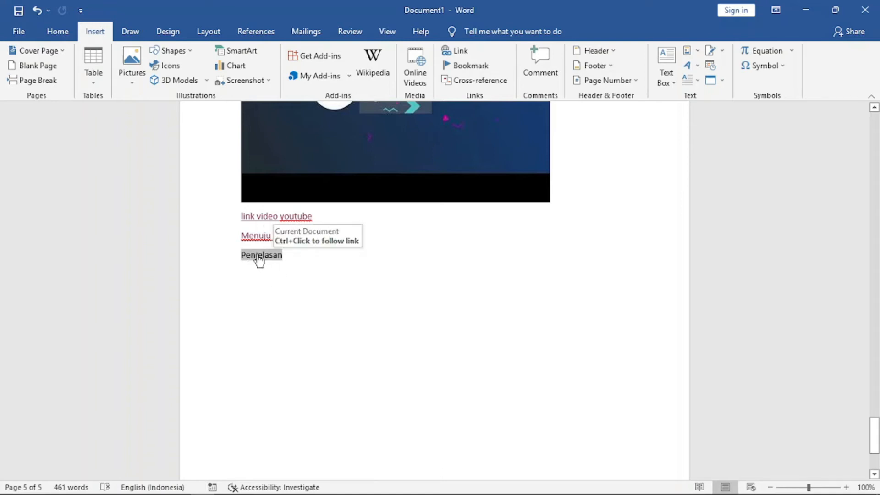
double_click(260, 261)
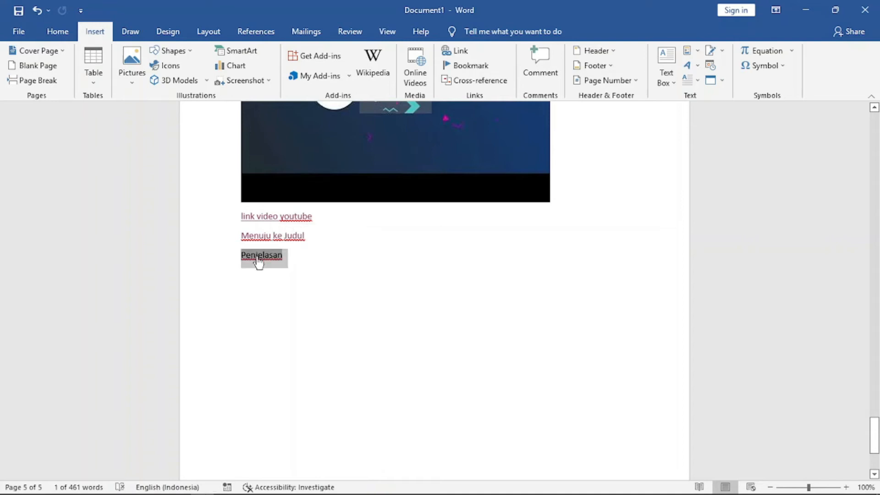
left_click(266, 285)
double_click(265, 260)
left_click(255, 261, "ctrl")
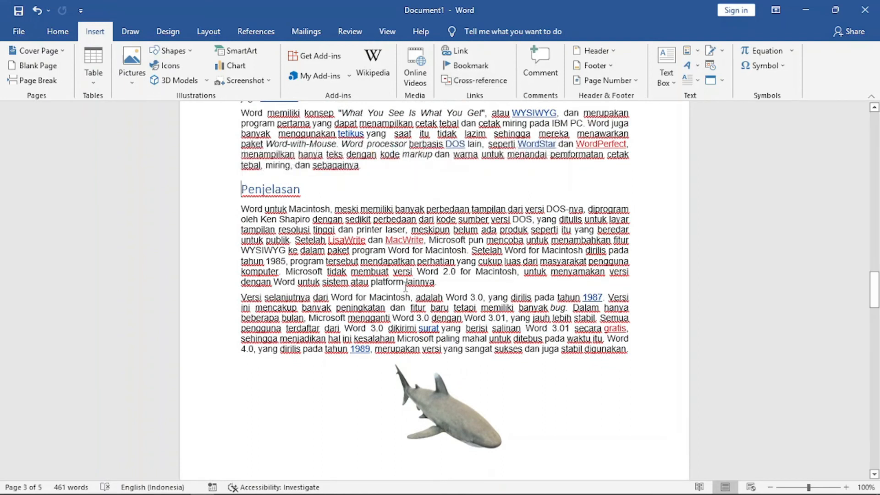
scroll(405, 287, "down", 20)
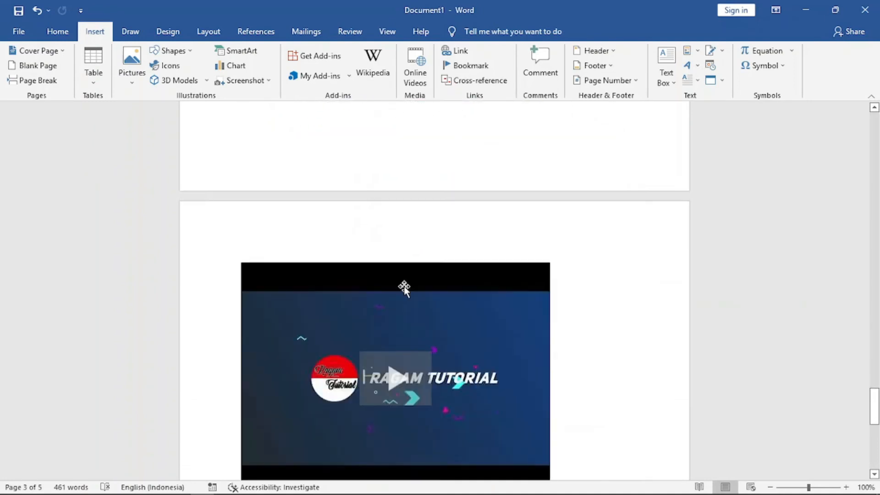
scroll(404, 288, "down", 10)
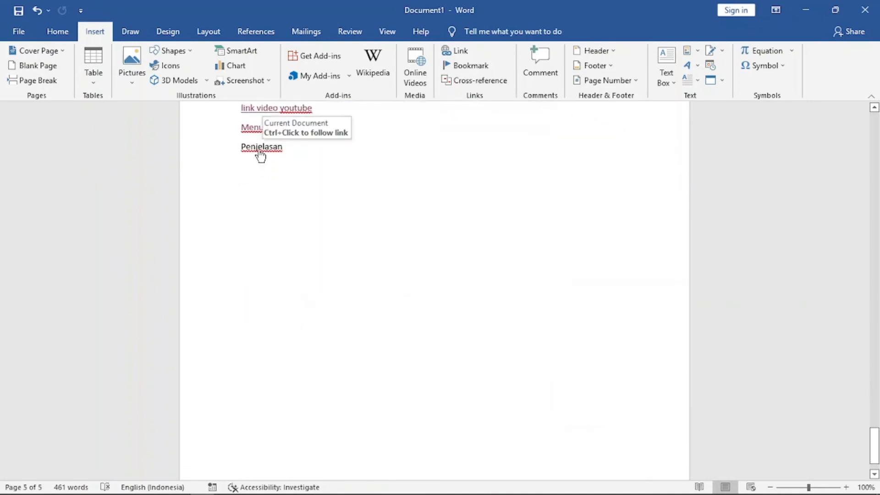
Test the Penjelasan cross-reference and the Menuju ke Judul hyperlink by following each to its target.
left_click(260, 156, "ctrl")
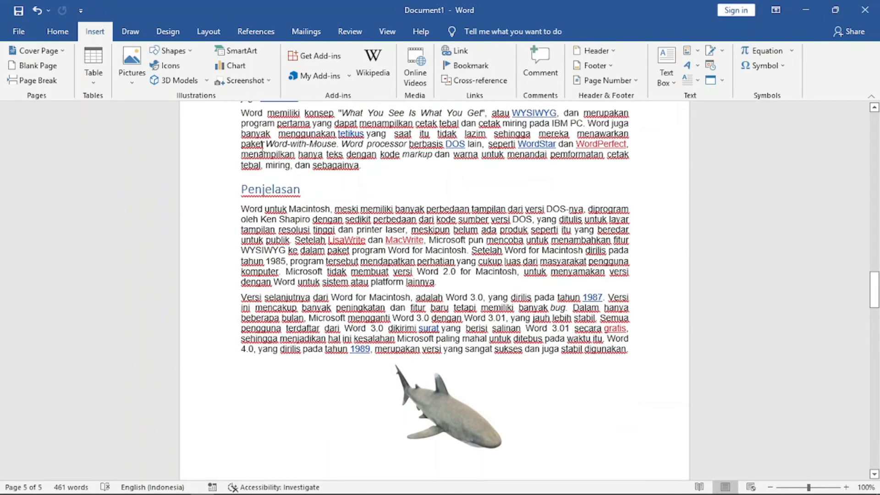
scroll(274, 351, "down", 1)
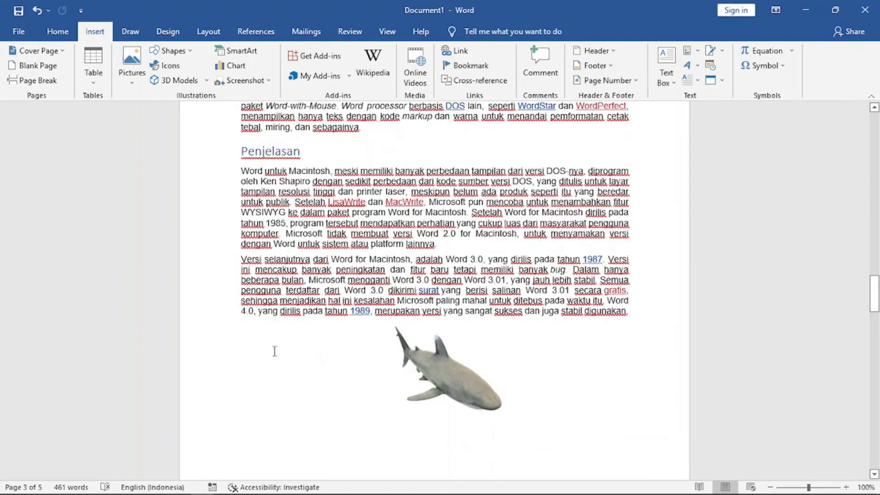
scroll(274, 351, "down", 18)
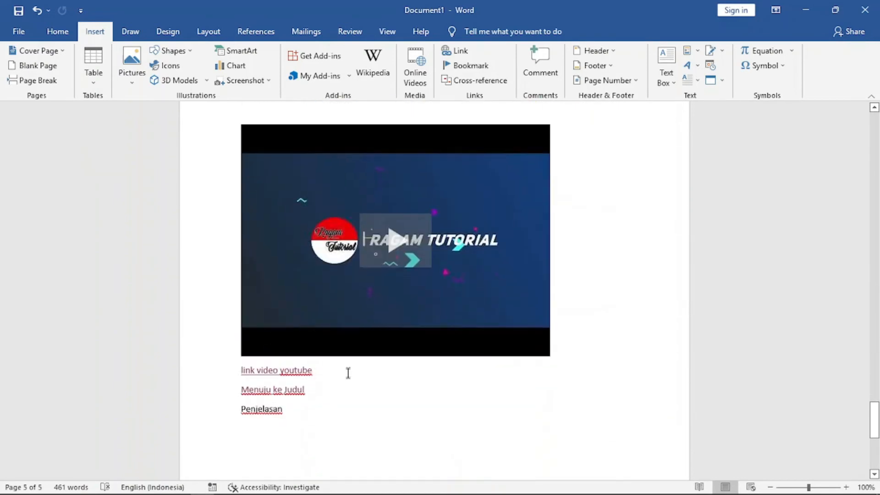
left_click(284, 390, "ctrl")
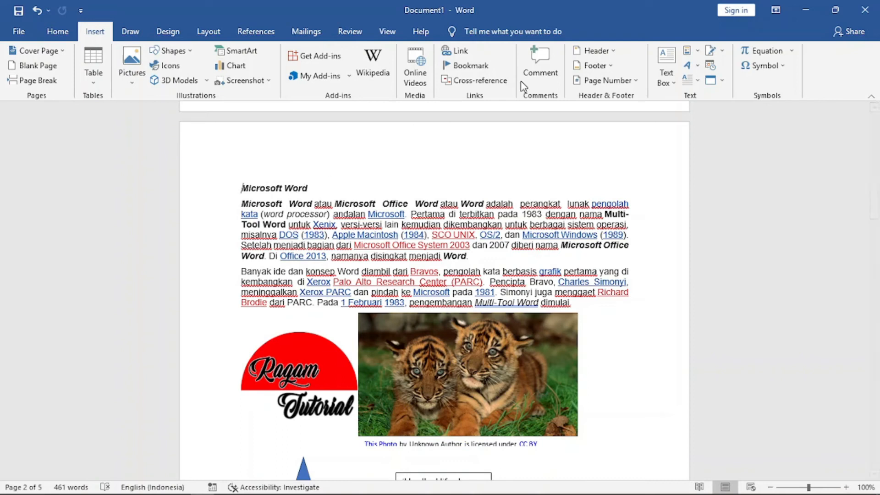
Add a comment on Word in the Microsoft Word title reading Judulnya harap diganti.
left_click(543, 72)
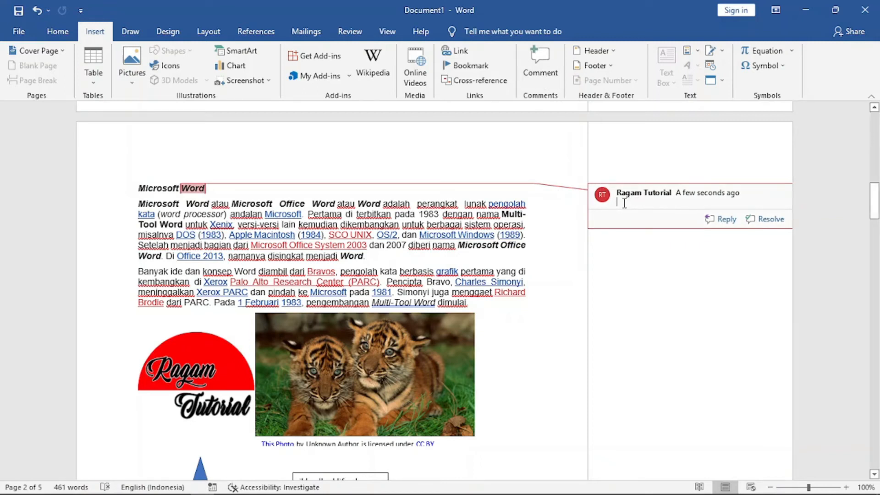
type("Judulnya harap diganti")
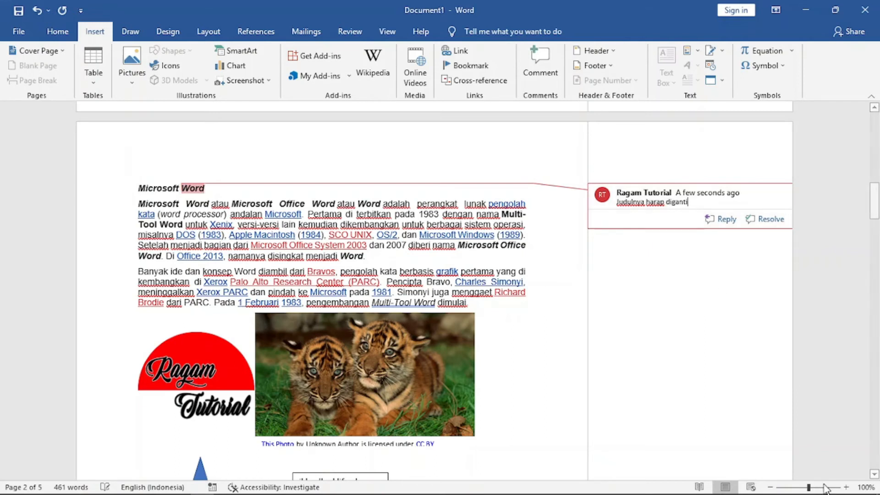
Resolve the comment and reopen it.
left_click_drag(809, 487, 815, 487)
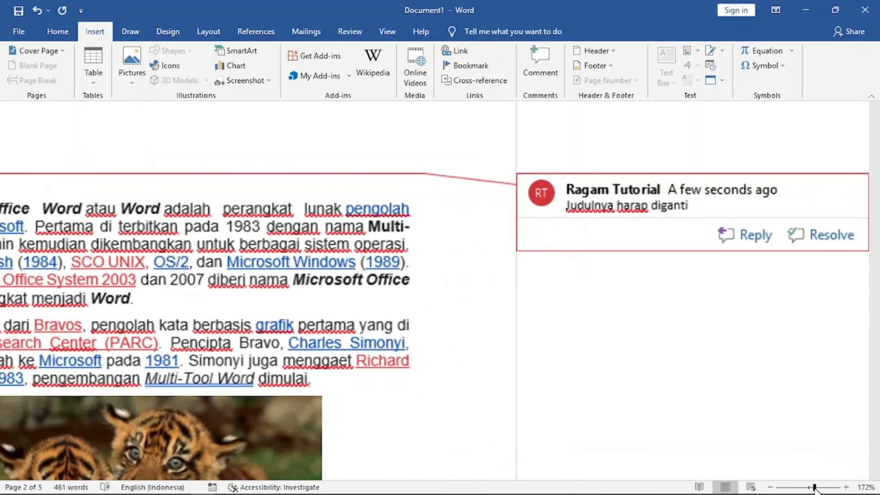
mouse_move(454, 475)
left_mouse_down()
mouse_move(340, 472)
mouse_move(240, 452)
mouse_move(525, 438)
left_mouse_up()
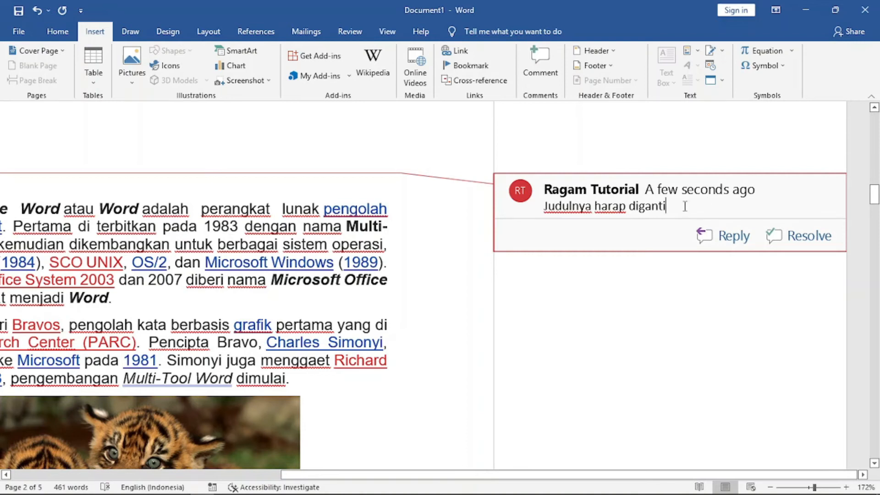
left_click_drag(515, 475, 552, 428)
left_click(809, 238)
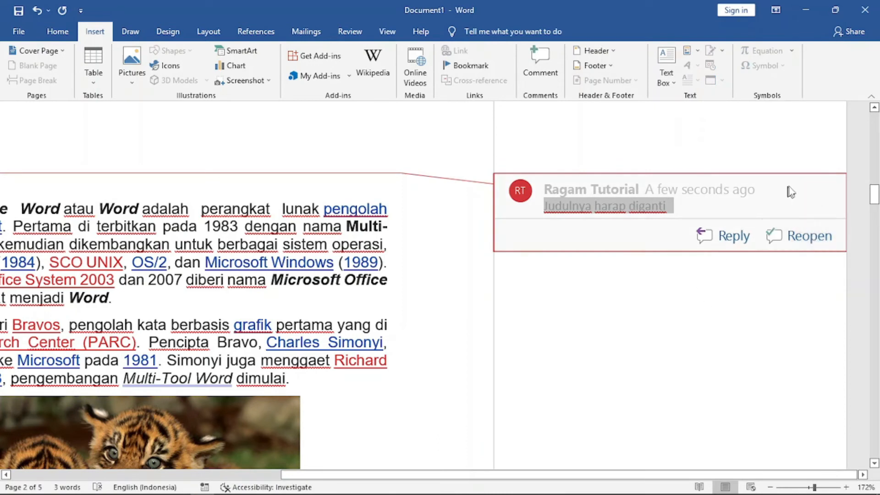
left_click(807, 235)
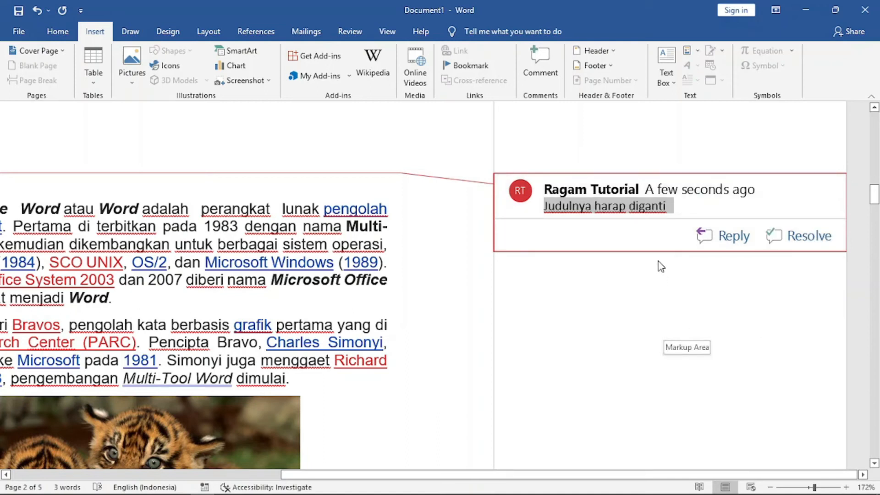
Reply to the comment with Ok siap.
left_click(686, 206)
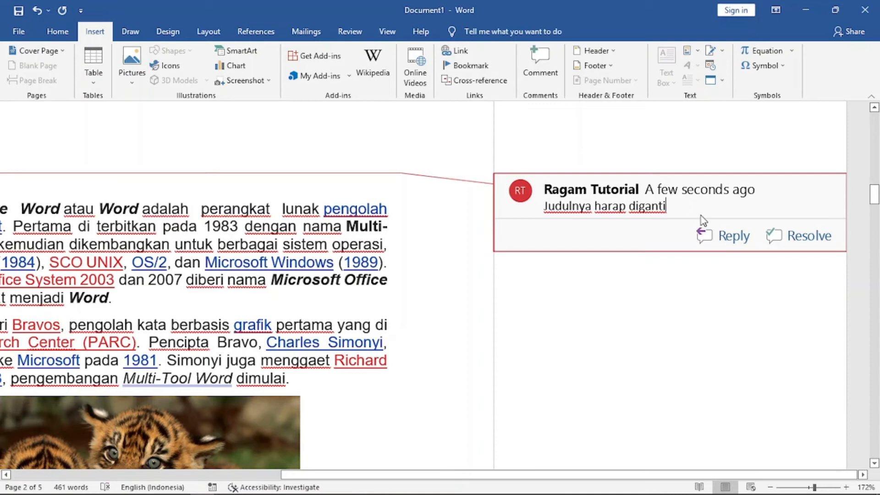
left_click(727, 242)
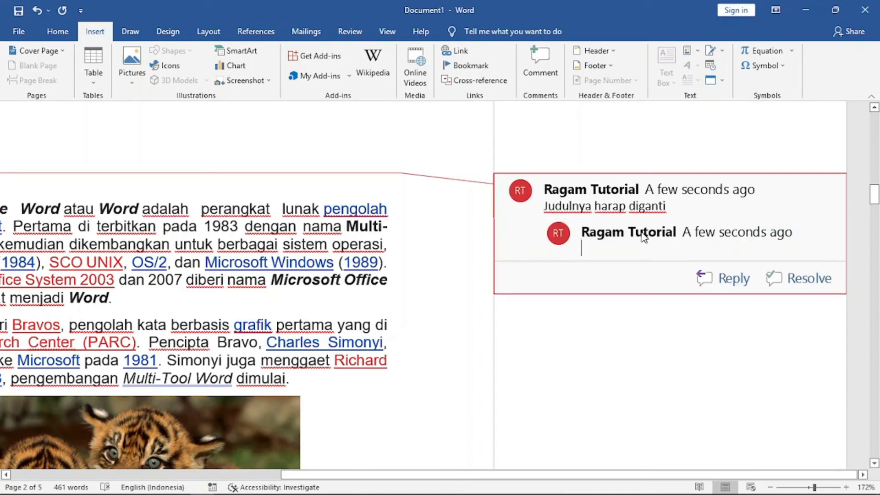
type("Ok siap")
right_click(629, 244)
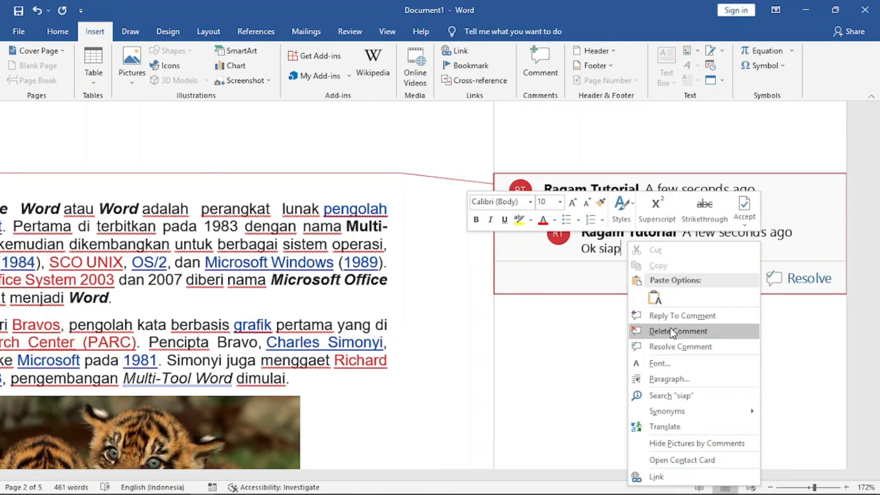
left_click(577, 344)
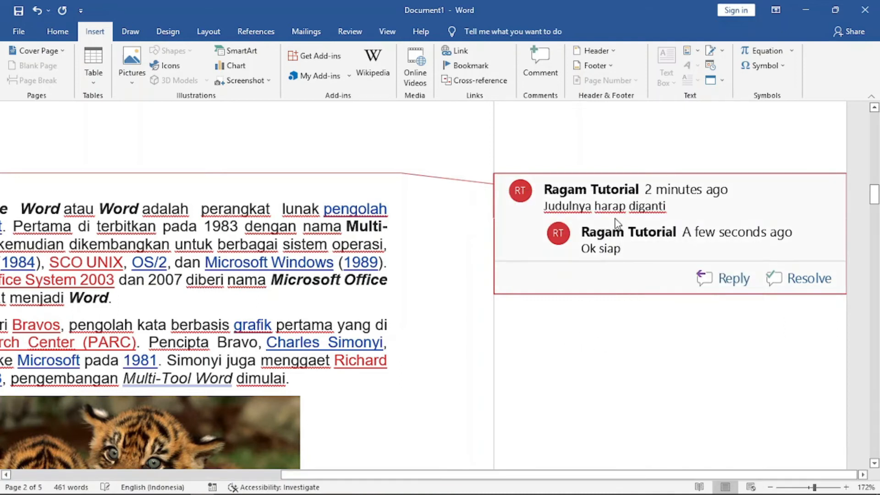
Delete the comment thread on the title.
triple_click(595, 197)
right_click(594, 198)
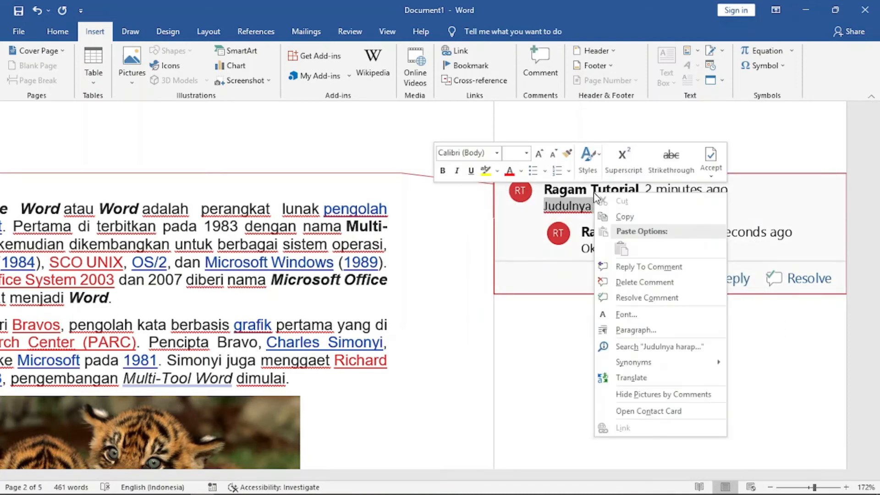
left_click(641, 282)
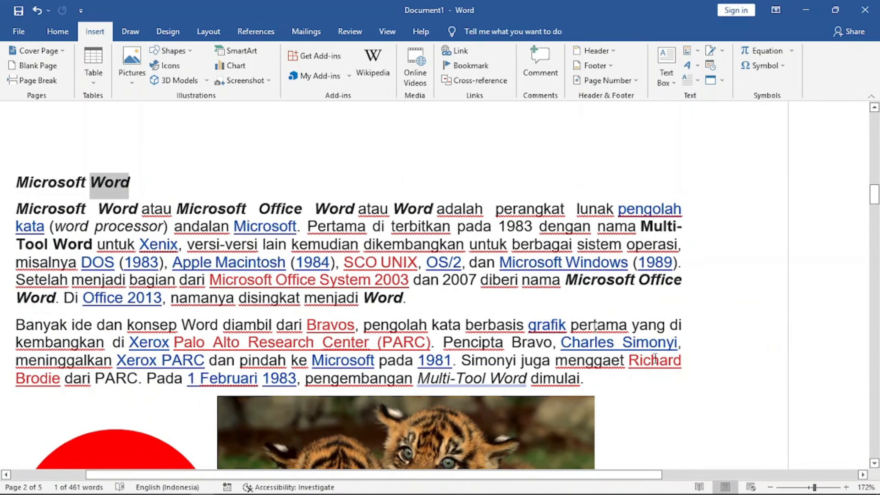
left_click(810, 487)
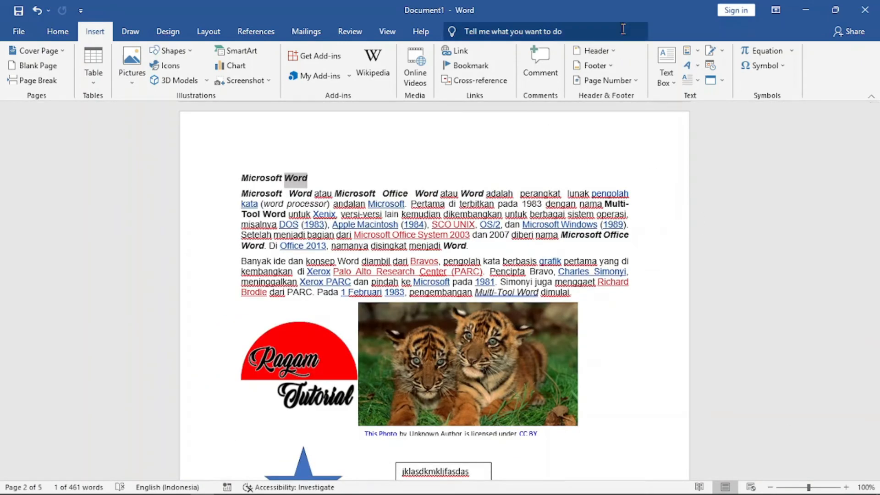
Insert the built-in Whisp header into the document.
left_click(614, 51)
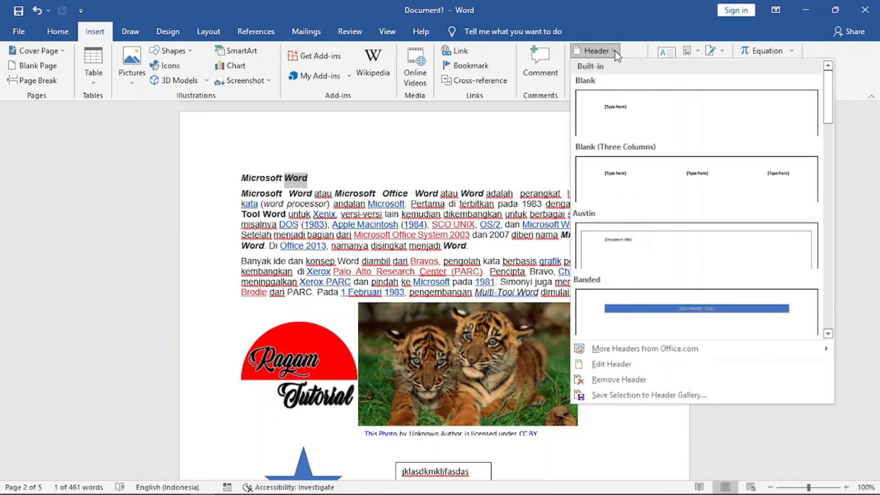
left_click(615, 54)
left_click(615, 54)
left_click_drag(826, 94, 835, 305)
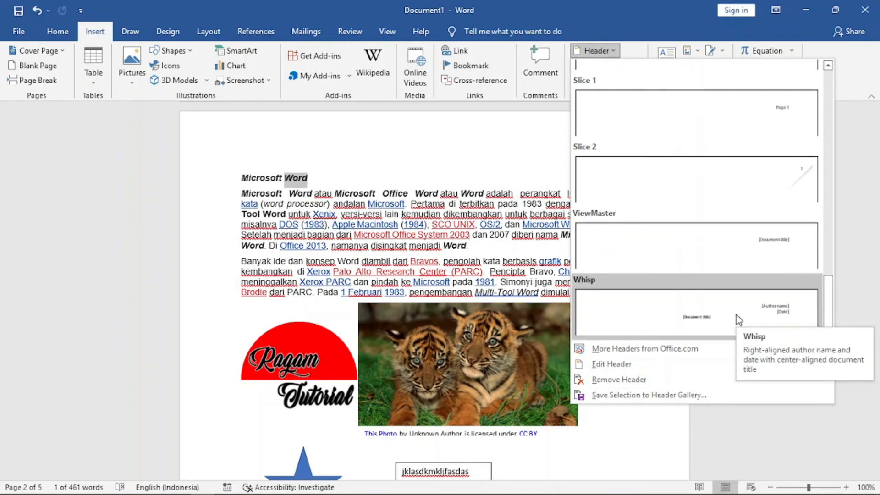
left_click(639, 310)
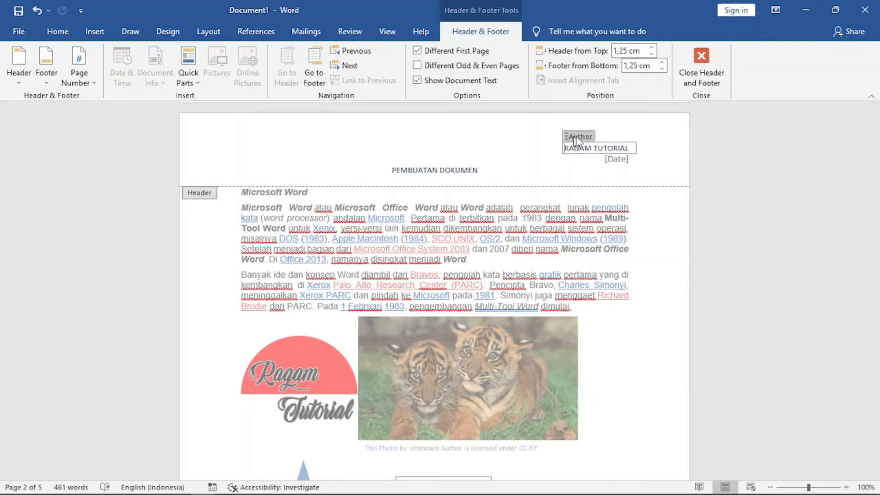
Set the header's date field to today and close the header and footer.
left_click(630, 160)
left_click(644, 159)
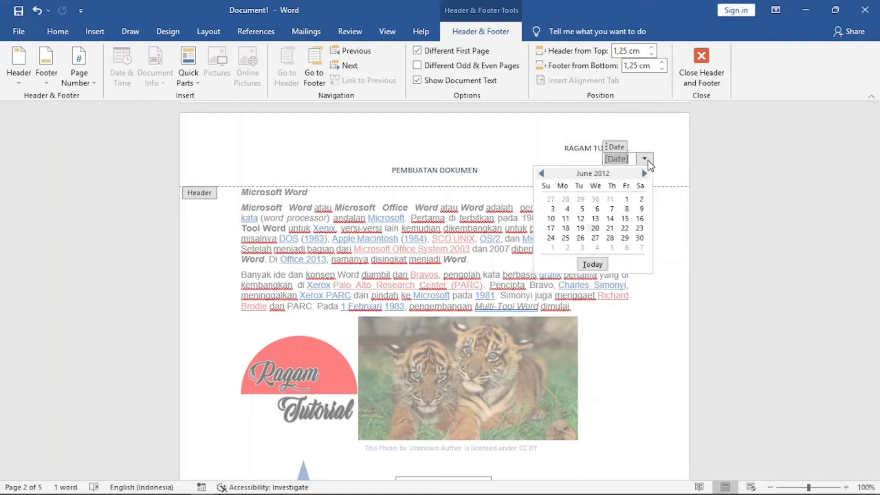
left_click(592, 264)
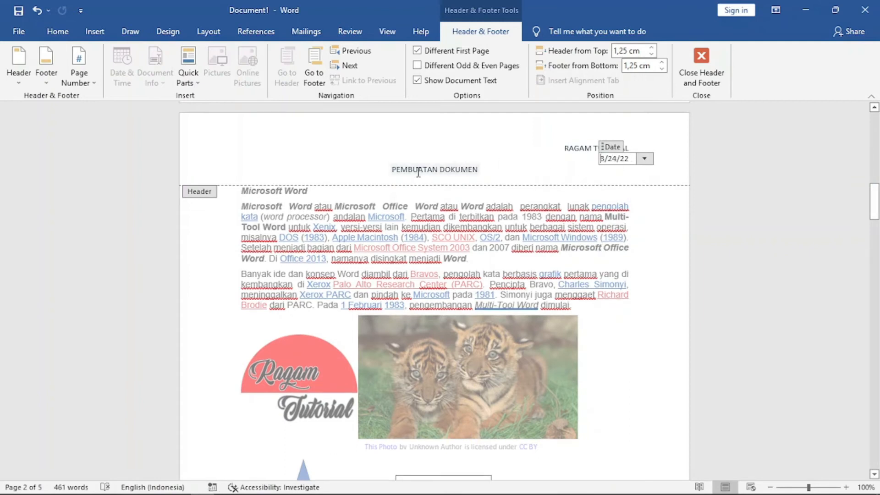
left_click(480, 169)
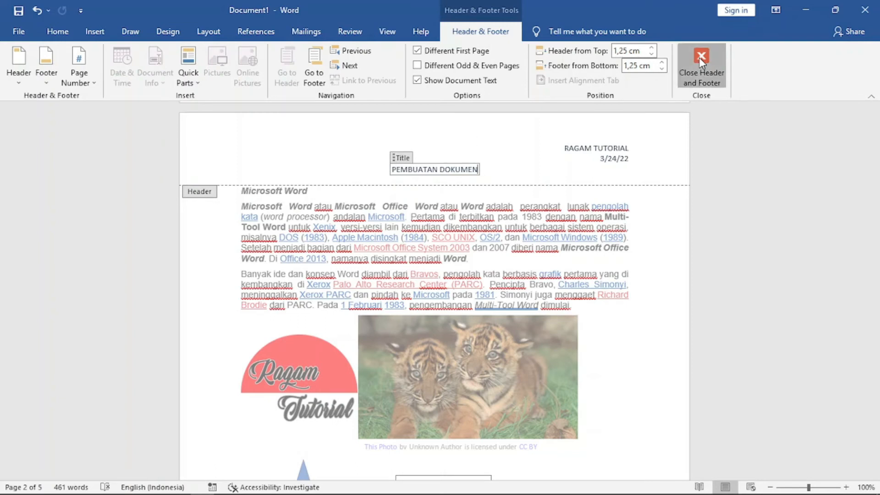
left_click(693, 72)
double_click(551, 177)
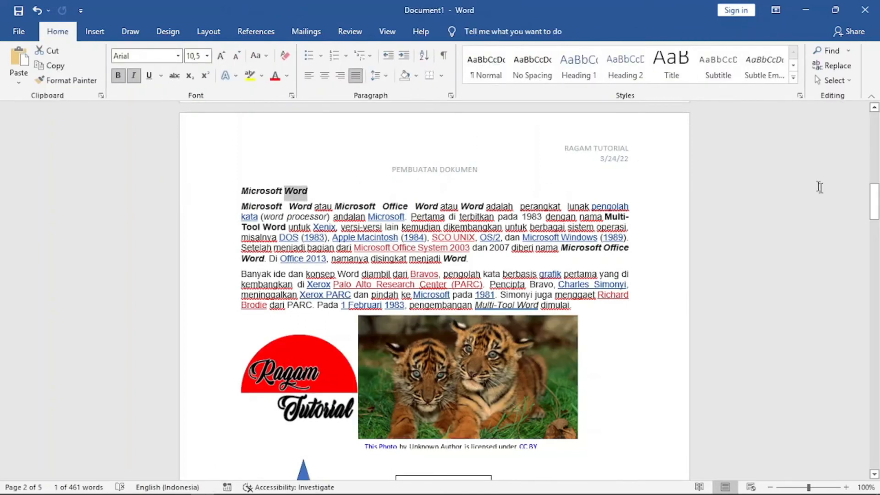
Insert the built-in Semaphore footer and close the header and footer.
left_click_drag(876, 208, 877, 351)
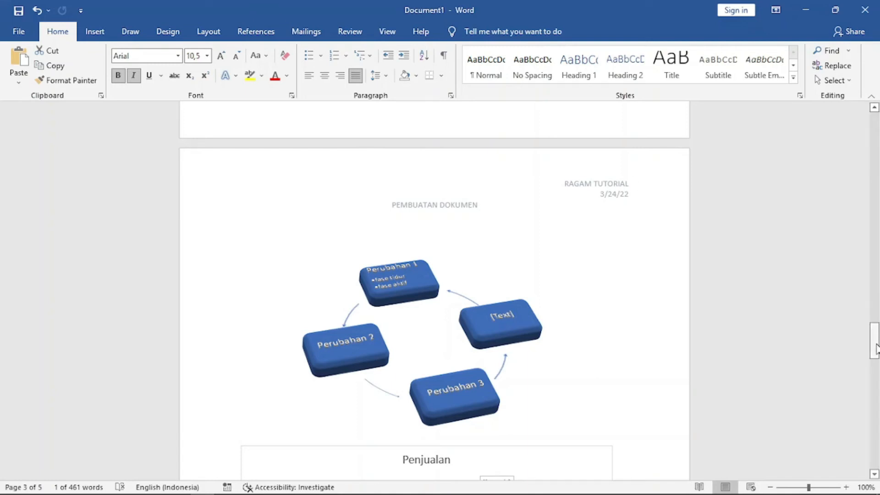
left_click(94, 35)
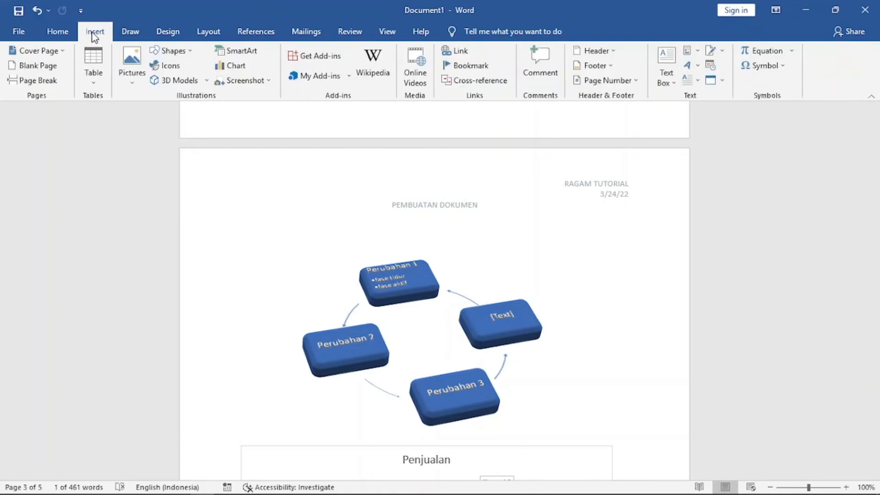
left_click(611, 65)
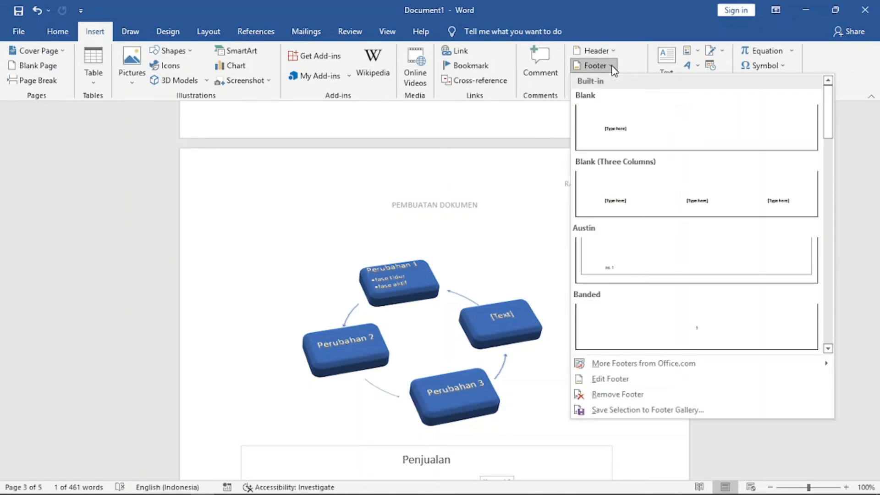
left_click_drag(830, 125, 833, 330)
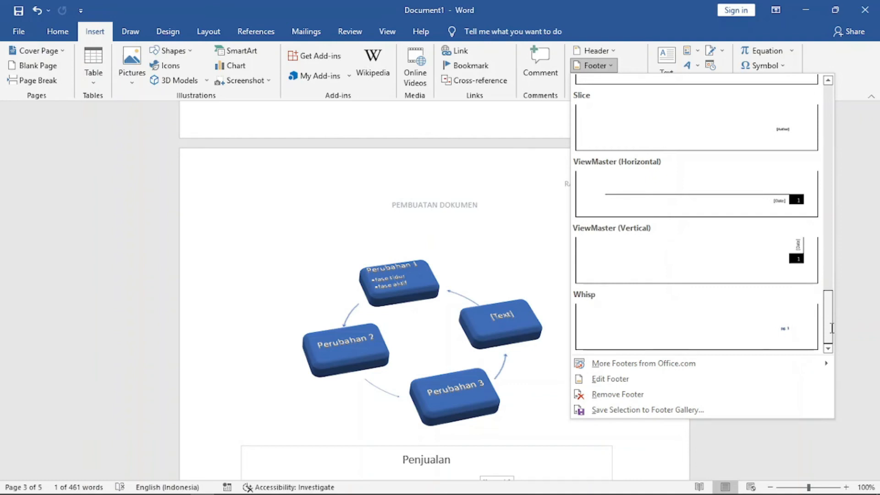
left_click_drag(832, 328, 825, 261)
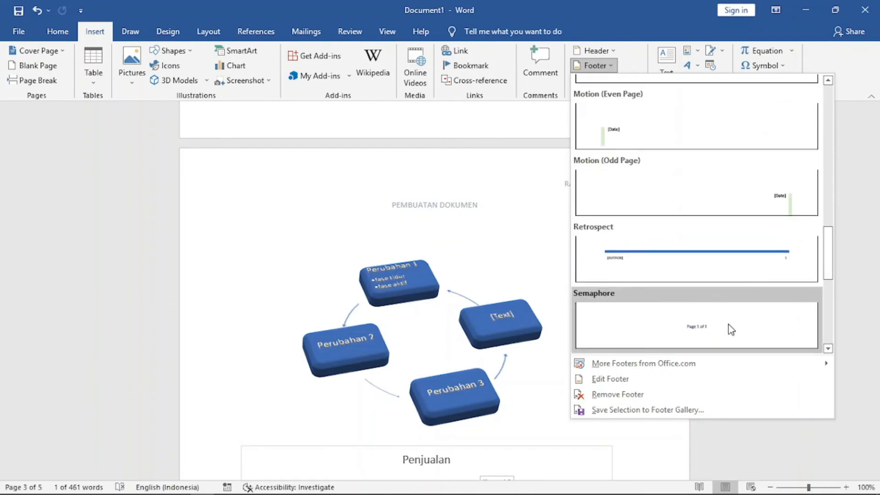
left_click(728, 324)
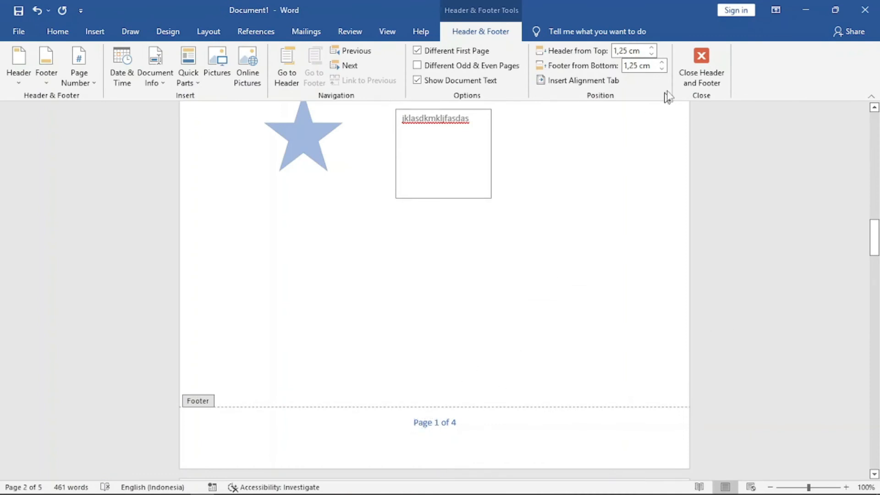
left_click(701, 58)
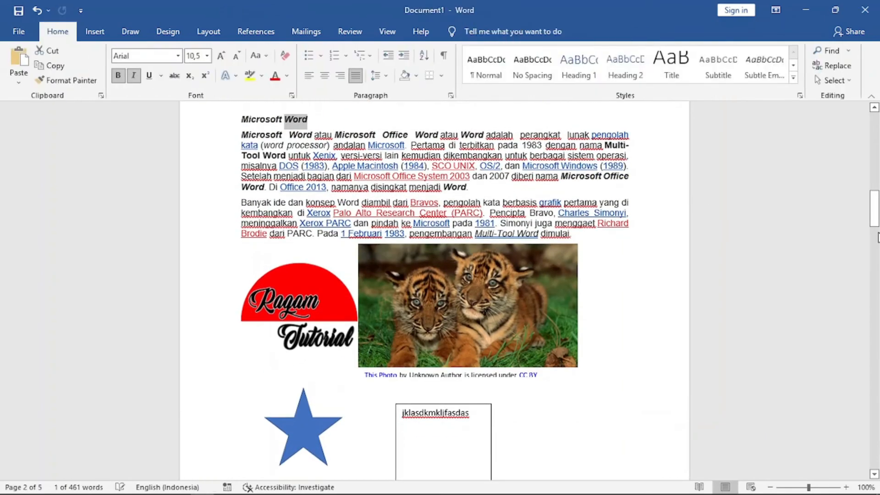
Add a page number in the page margins using the Vertical, Right style.
left_click_drag(875, 220, 876, 458)
left_click(436, 423)
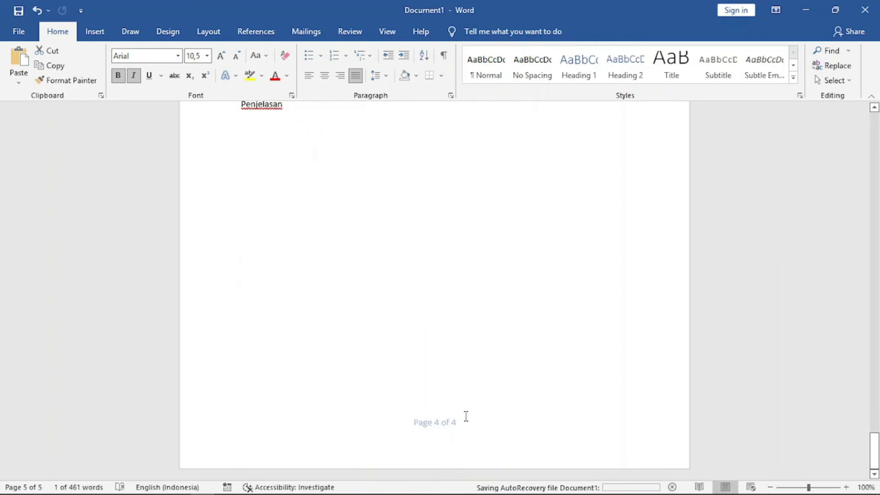
left_click(103, 35)
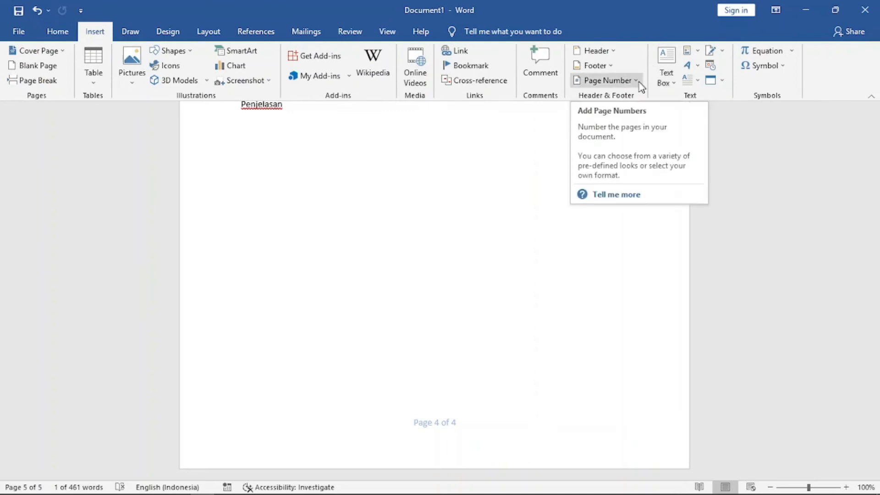
left_click(640, 86)
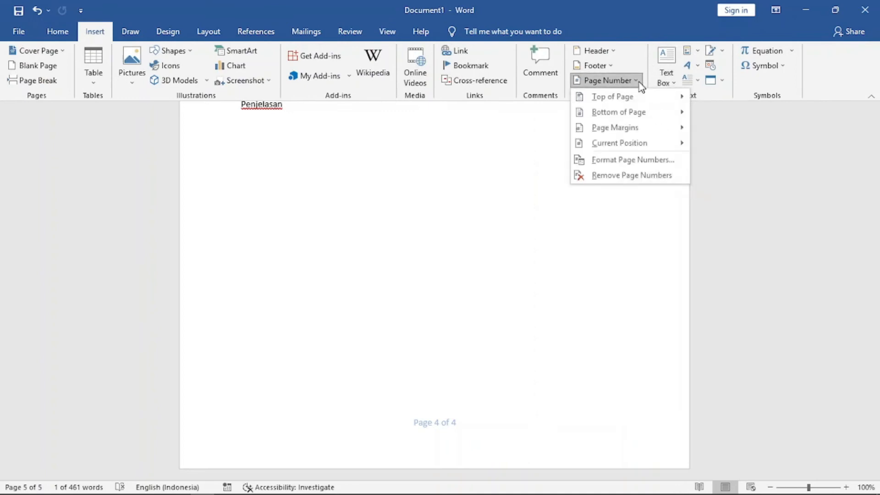
mouse_move(621, 96)
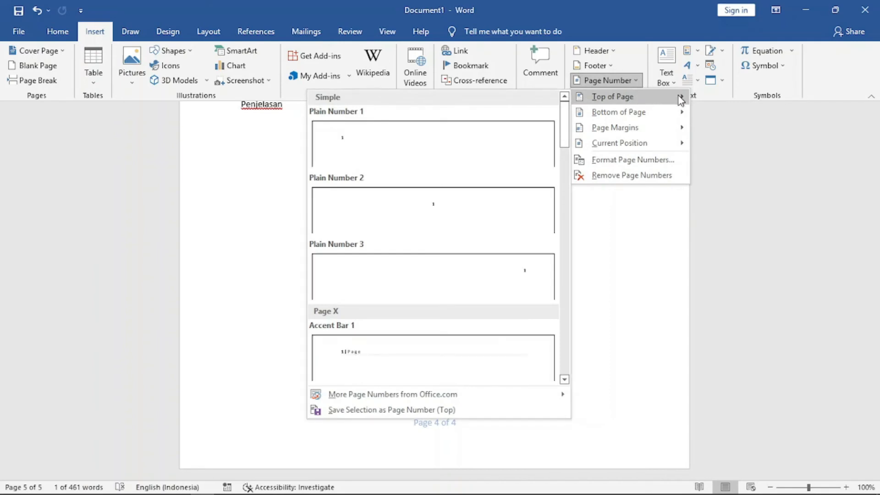
mouse_move(678, 129)
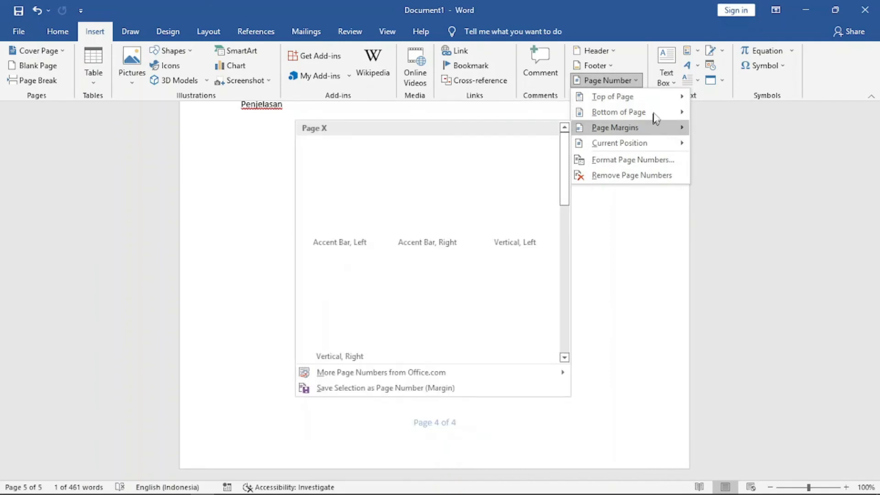
mouse_move(664, 101)
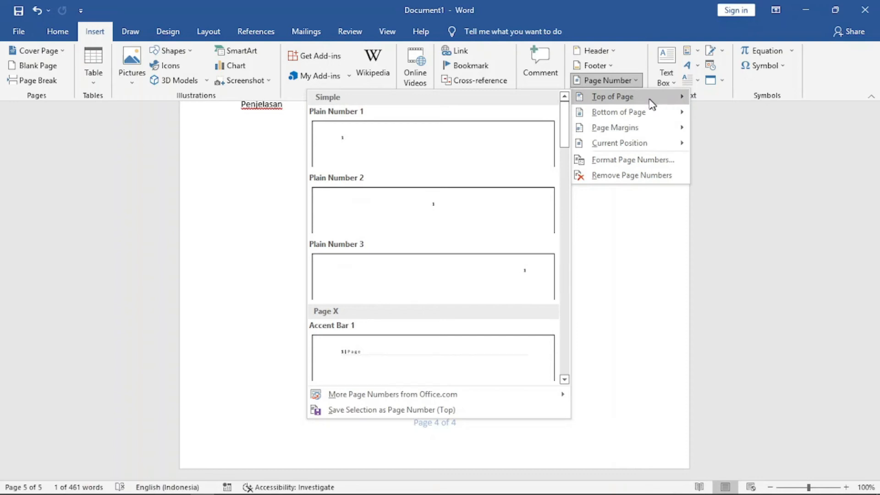
mouse_move(648, 115)
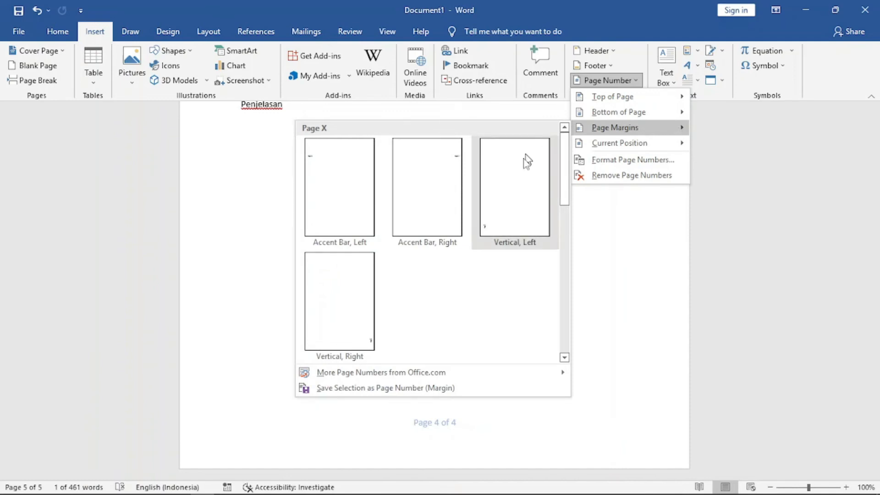
left_click(339, 322)
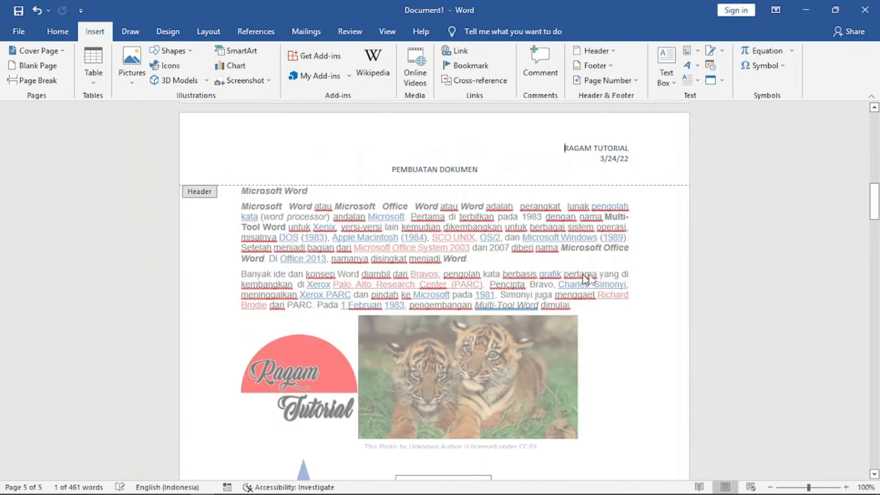
Check the page numbers on each page and close the header and footer.
left_click_drag(877, 201, 877, 245)
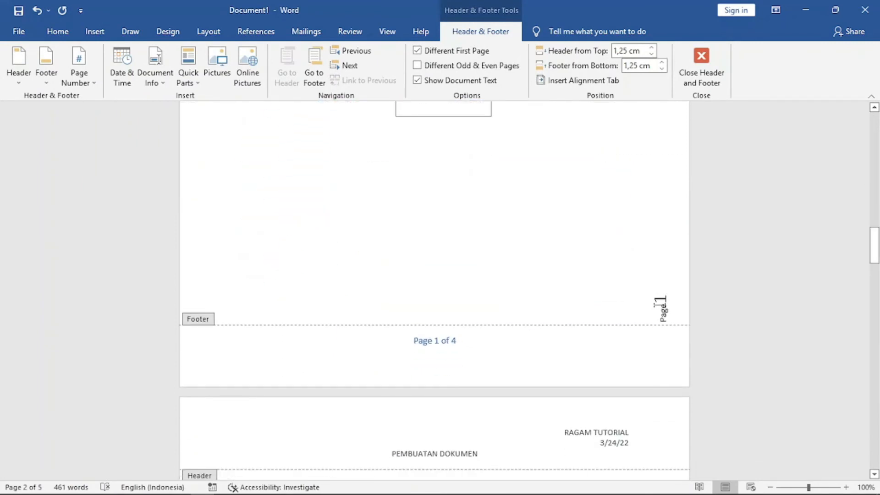
left_click_drag(877, 253, 878, 438)
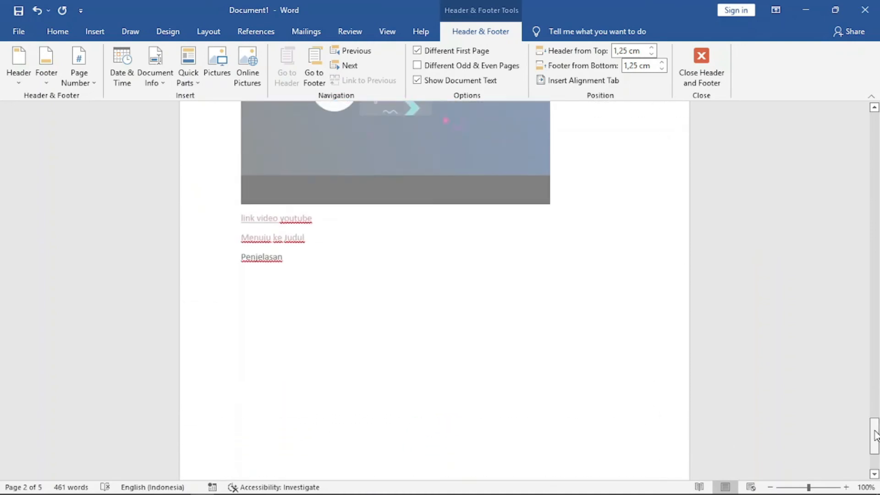
left_click(94, 32)
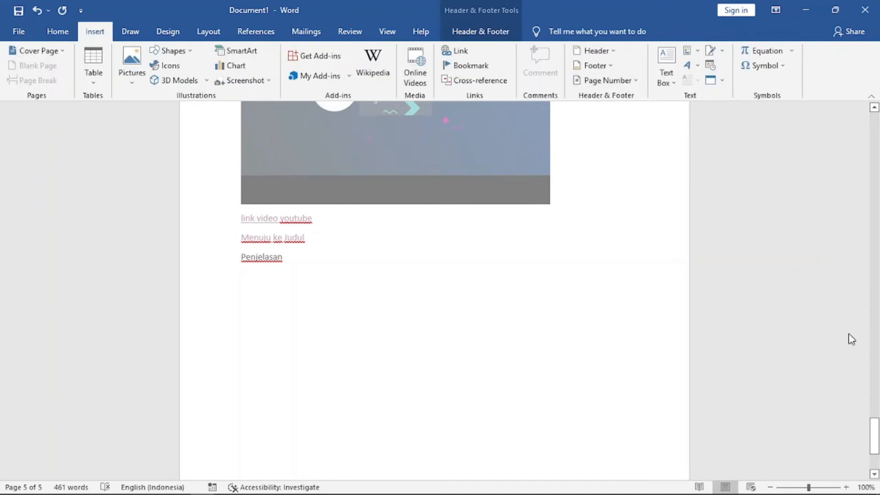
left_click_drag(874, 426, 873, 380)
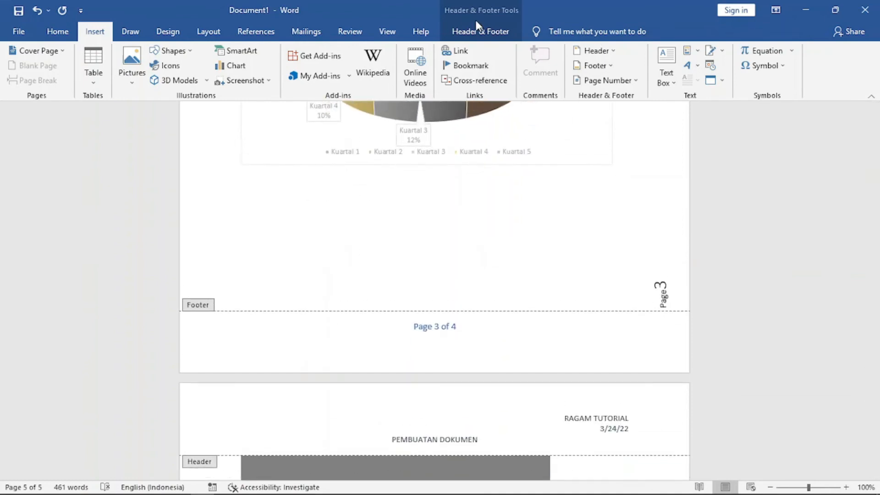
left_click(479, 32)
left_click(702, 57)
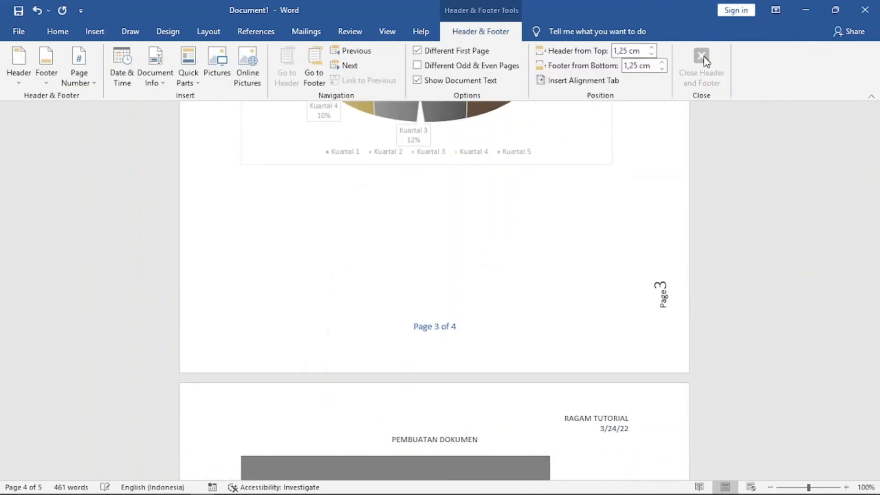
Remove the footer from the document.
left_click_drag(875, 223, 877, 259)
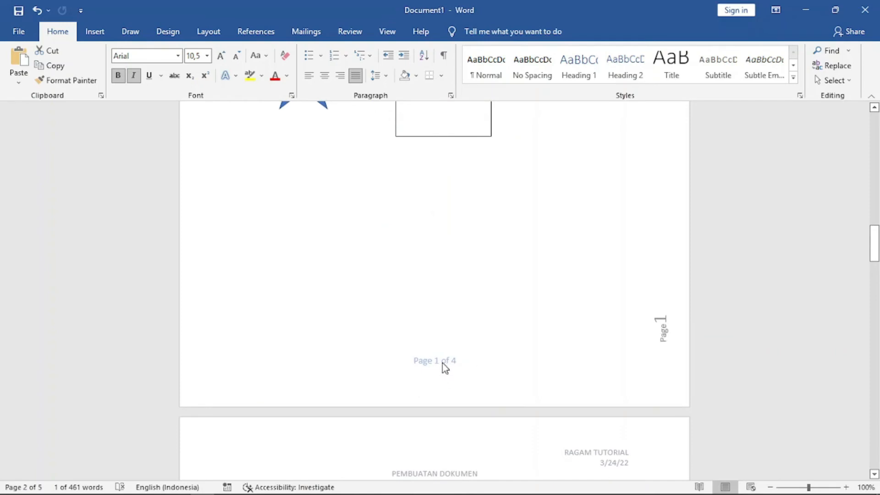
left_click(95, 31)
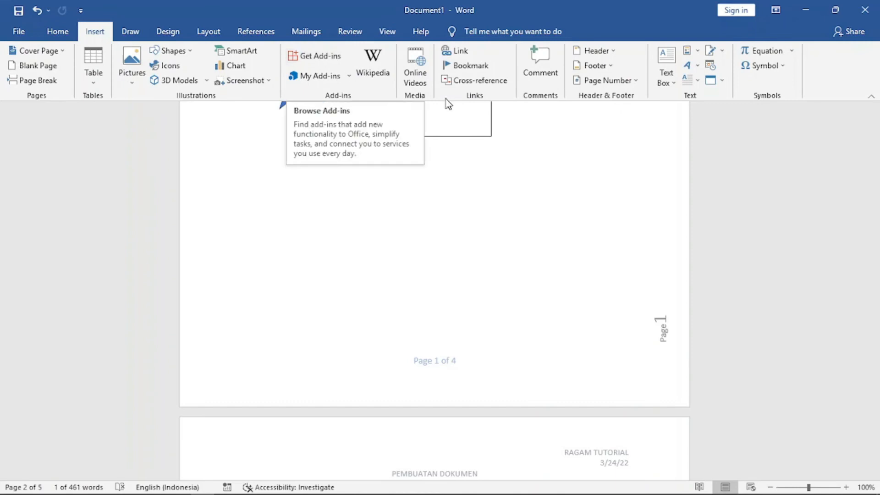
left_click(616, 70)
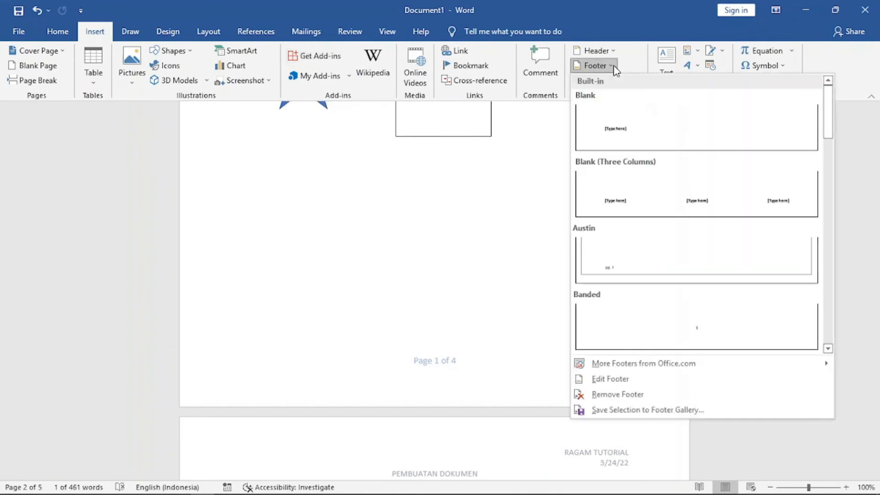
left_click(638, 395)
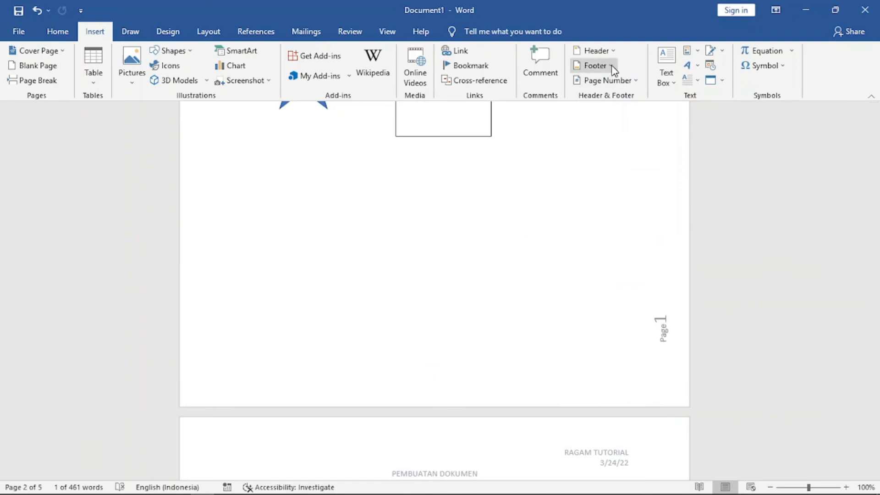
left_click(638, 81)
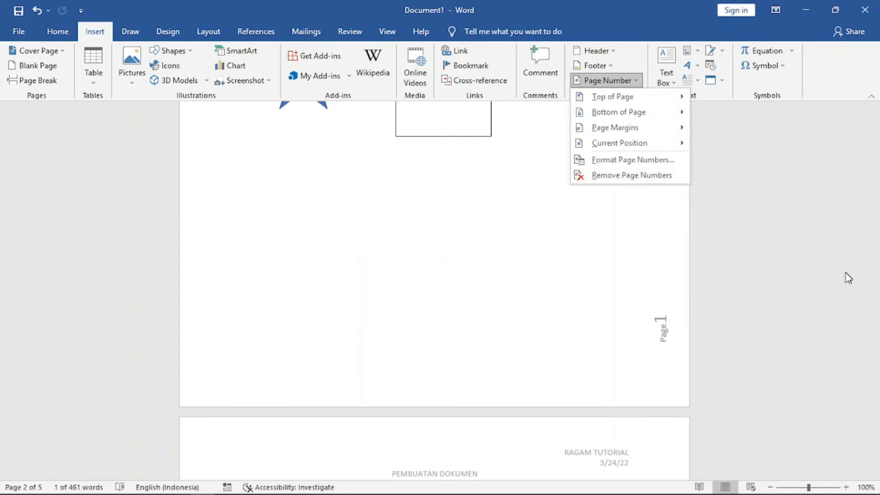
left_click(764, 374)
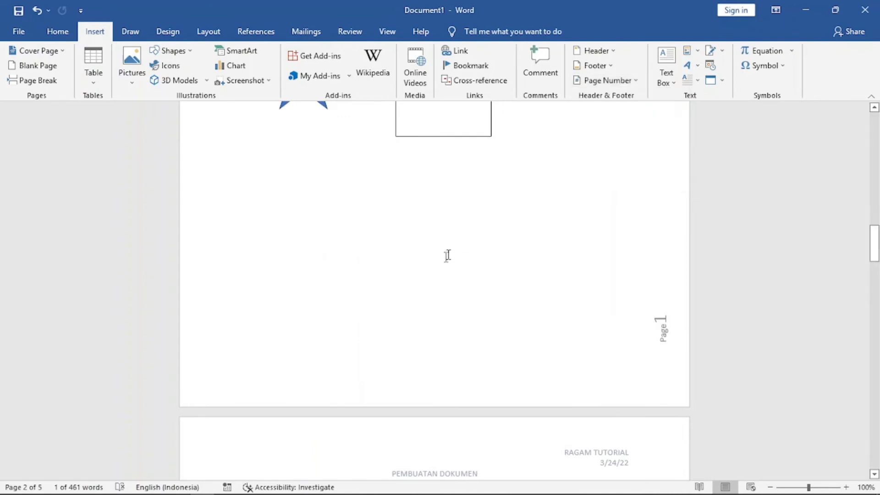
Examine the Quick Parts AutoText and Document Property options with the text box selected.
scroll(442, 262, "up", 8)
scroll(442, 262, "down", 6)
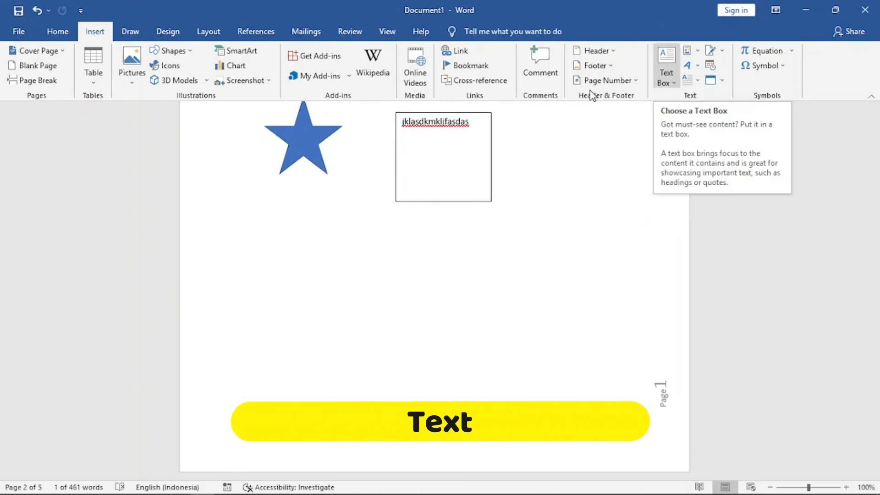
scroll(586, 255, "up", 2)
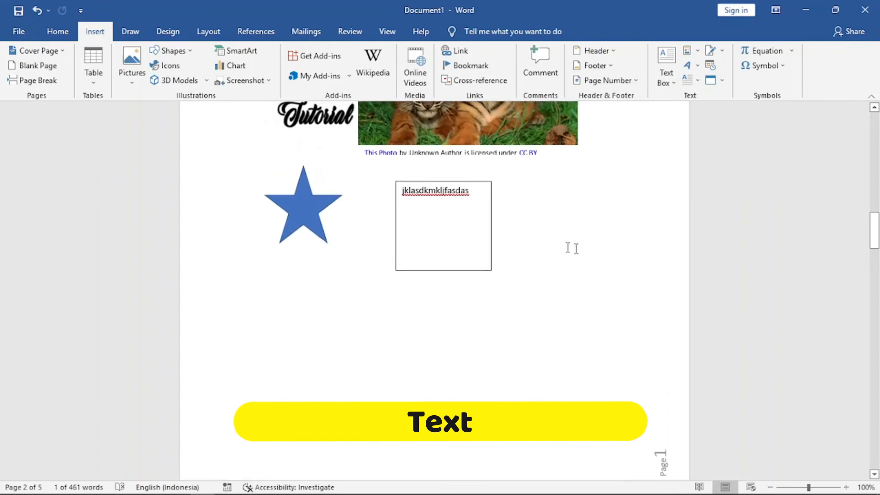
left_click(477, 184)
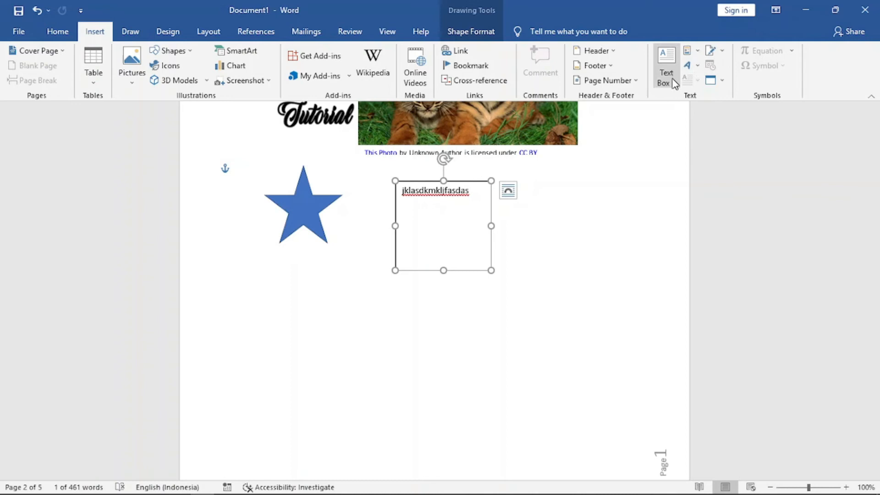
left_click(700, 51)
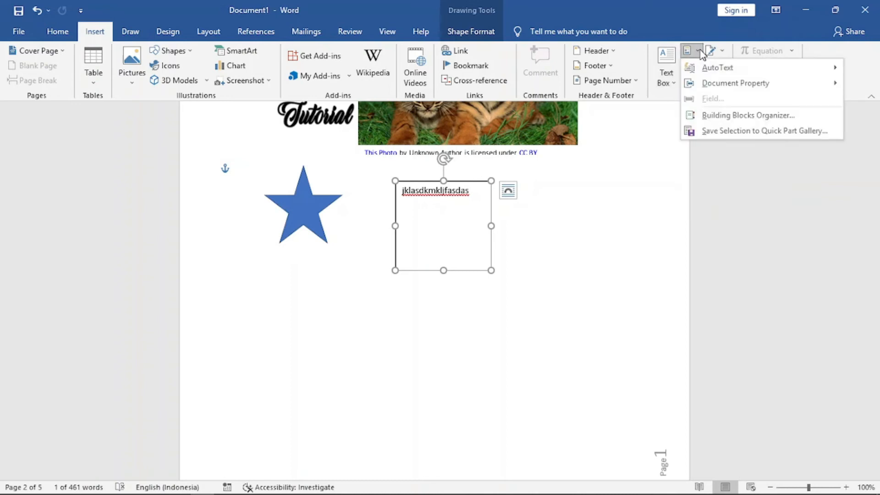
left_click(697, 52)
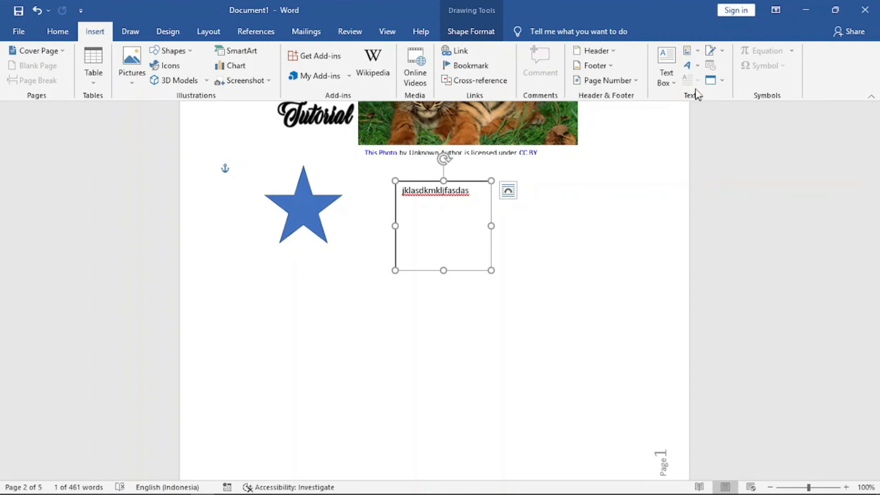
left_click(698, 51)
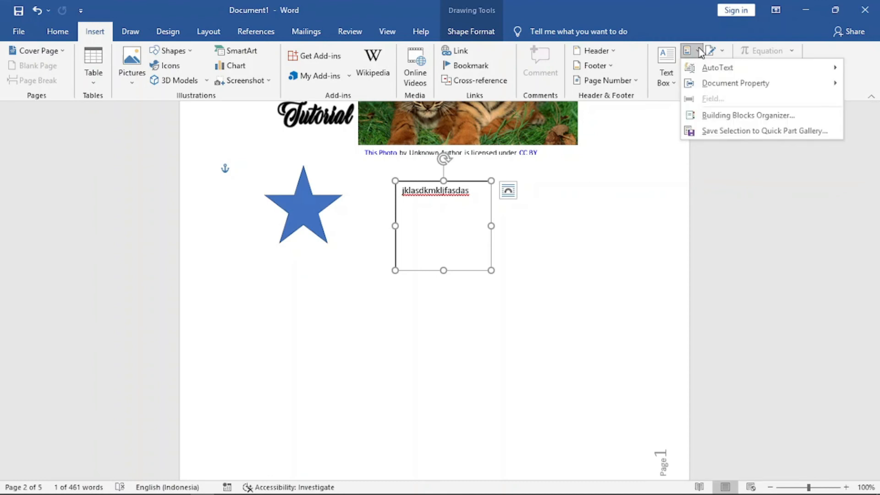
mouse_move(707, 66)
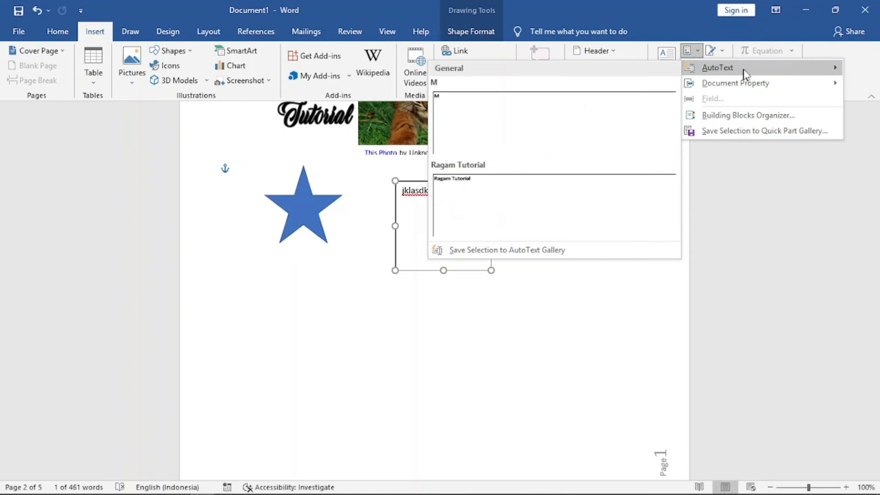
mouse_move(766, 87)
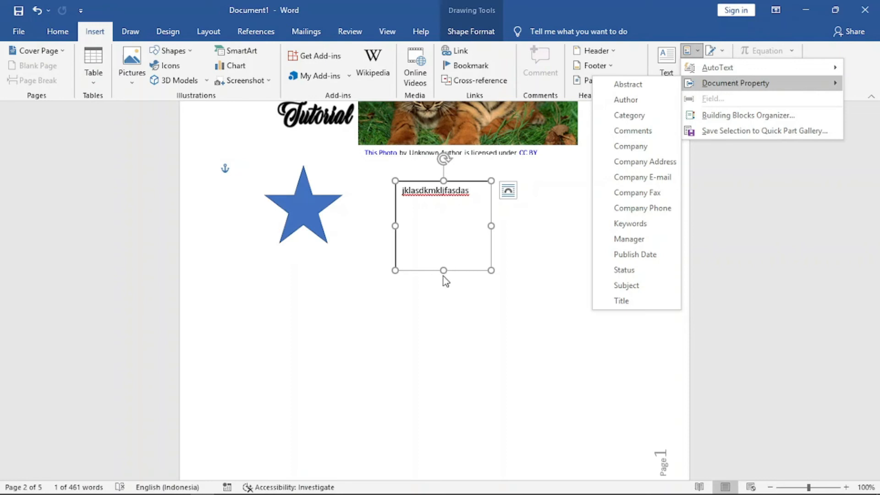
left_click(398, 331)
Start a new line after Penjelasan on the last page and insert the Title document property there.
scroll(366, 362, "down", 3)
scroll(367, 362, "down", 10)
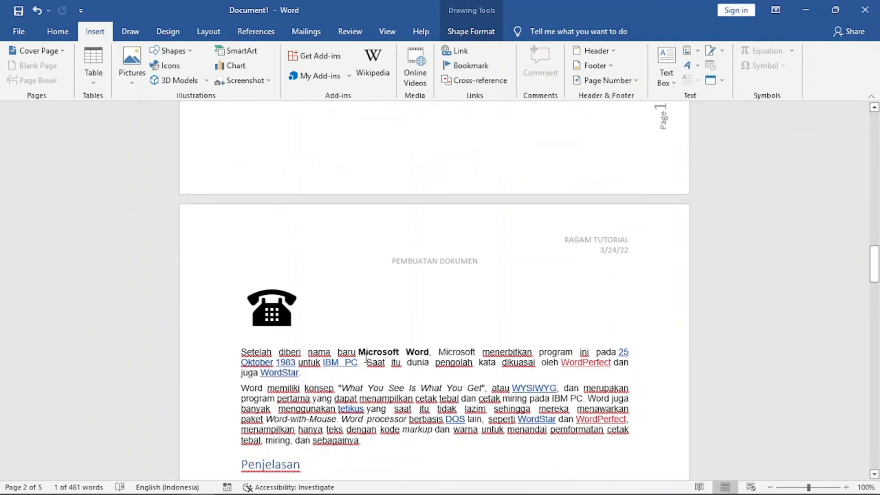
scroll(366, 359, "up", 3)
scroll(366, 358, "down", 6)
scroll(366, 358, "down", 15)
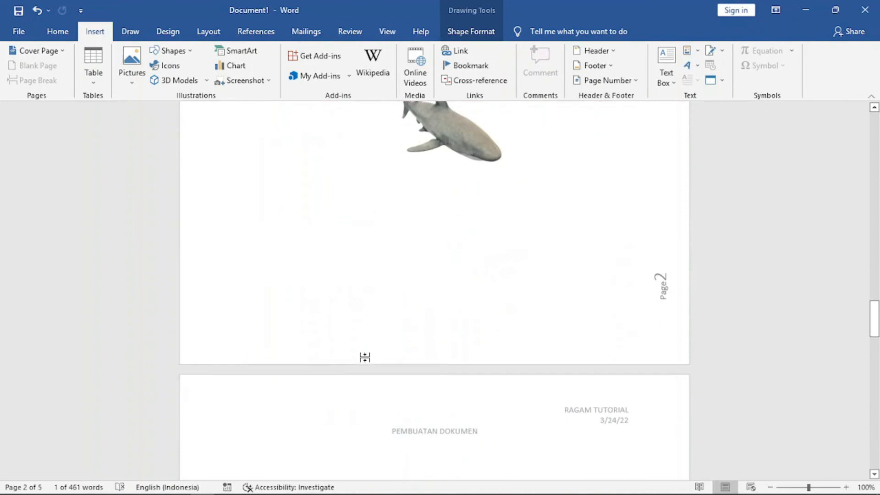
scroll(367, 362, "down", 10)
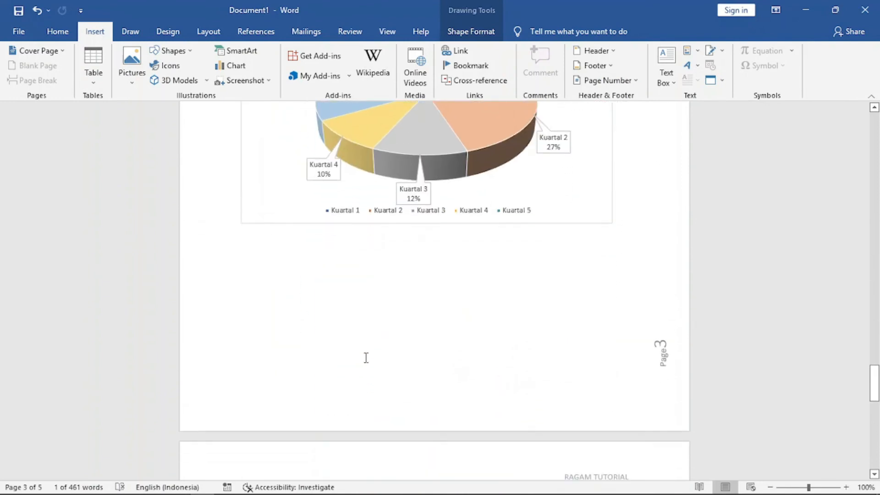
scroll(366, 358, "down", 20)
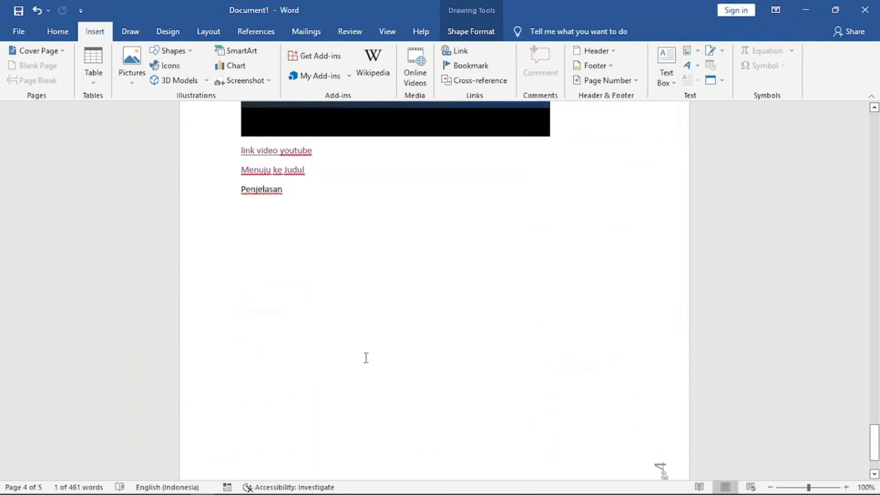
left_click(299, 179)
key("Return")
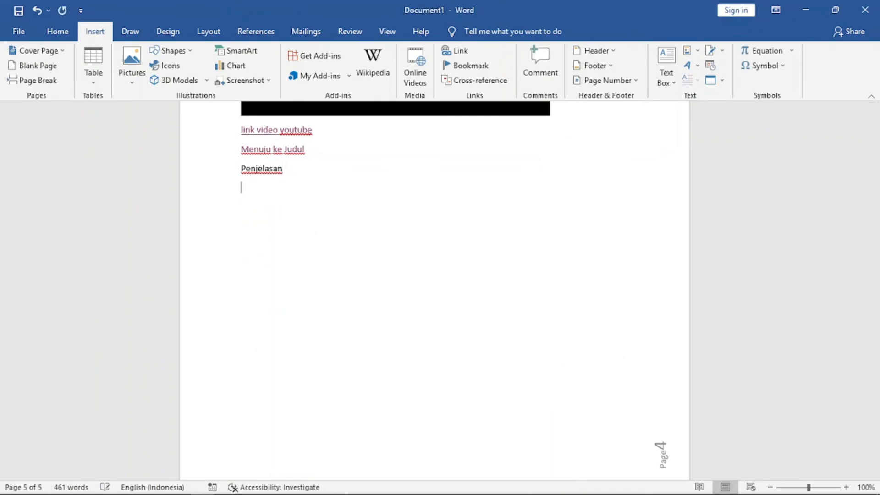
left_click(726, 54)
left_click(697, 52)
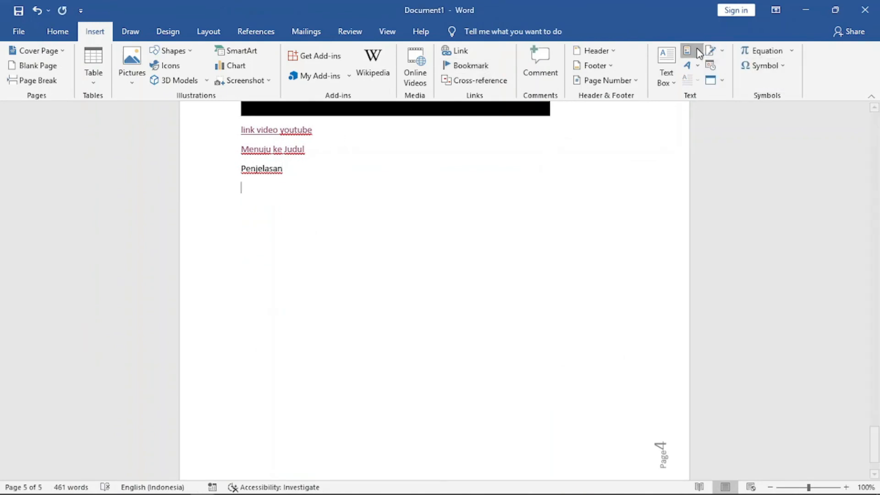
mouse_move(708, 85)
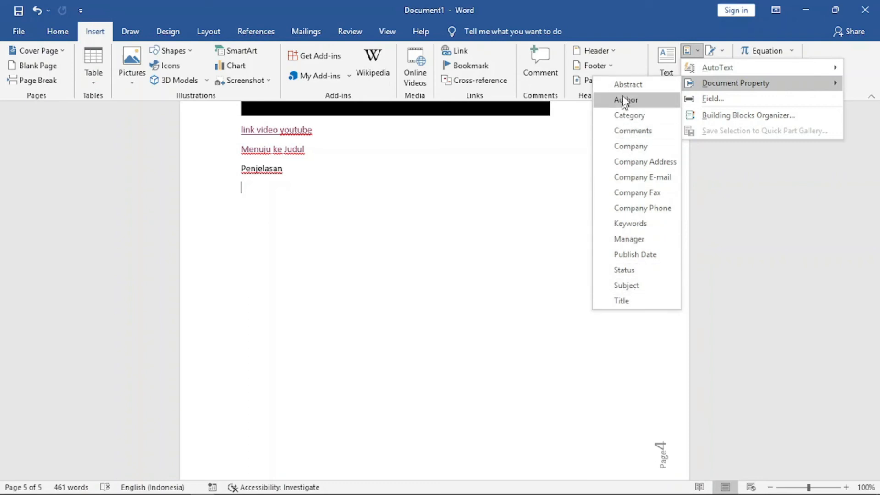
left_click(625, 301)
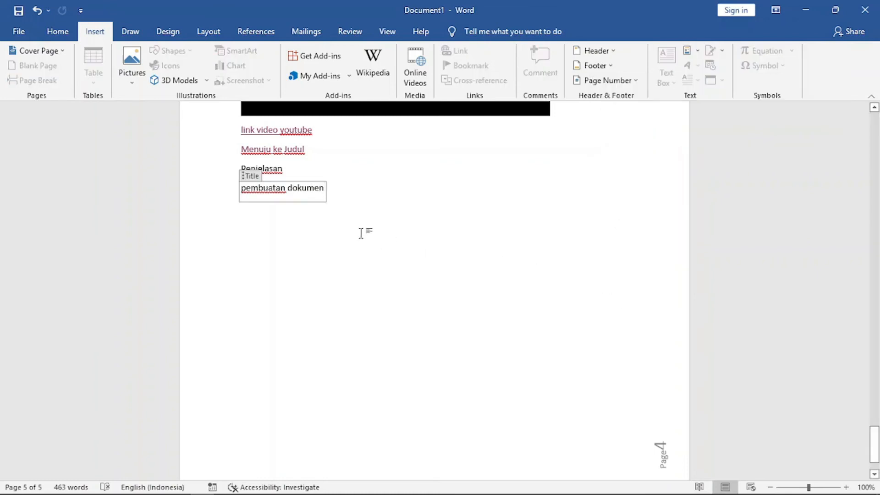
Start a new line below the title property and insert the Company Phone document property there.
left_click(341, 195)
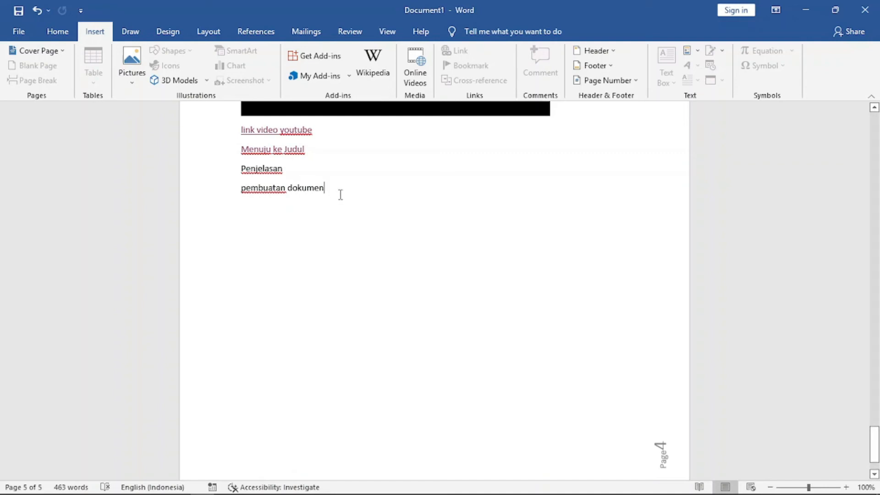
key("Return")
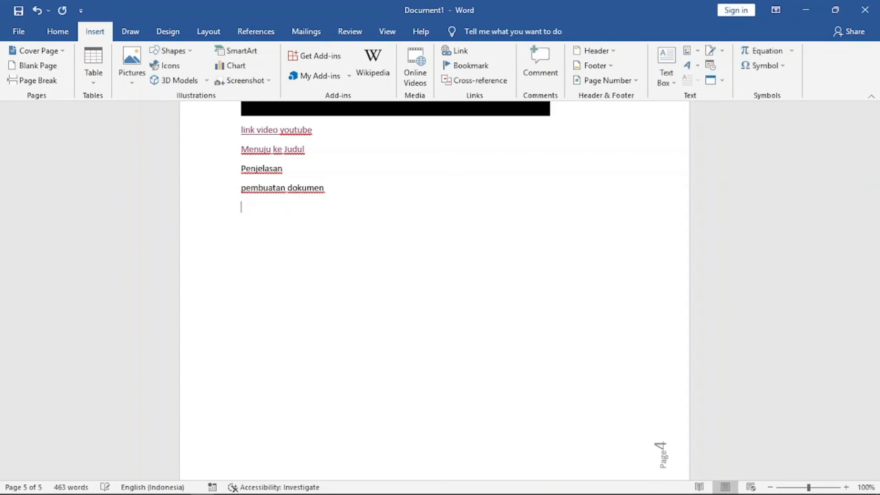
left_click(698, 52)
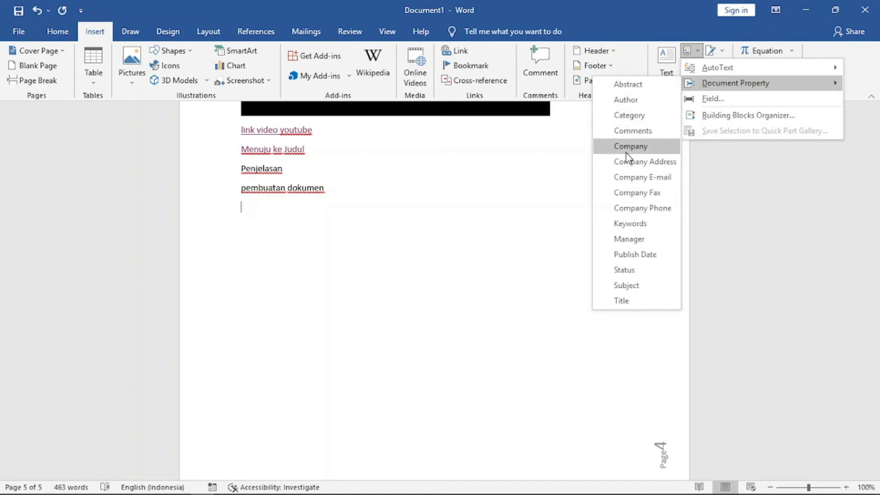
left_click(637, 208)
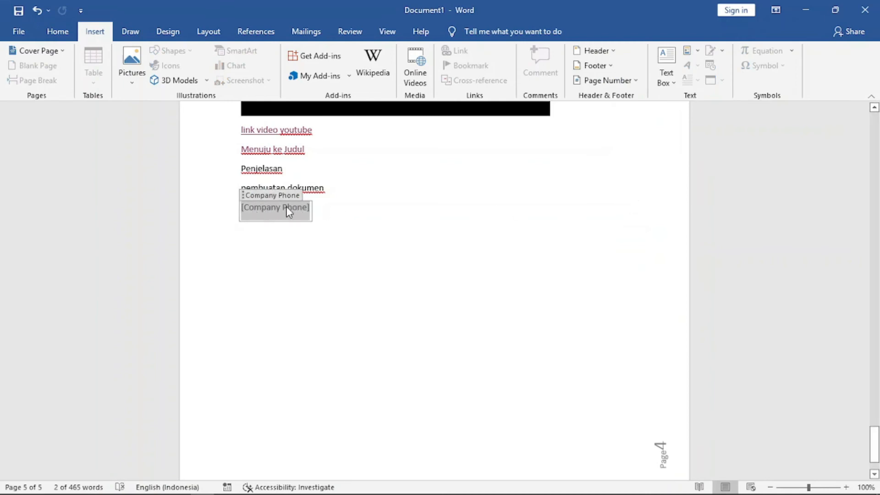
left_click(325, 212)
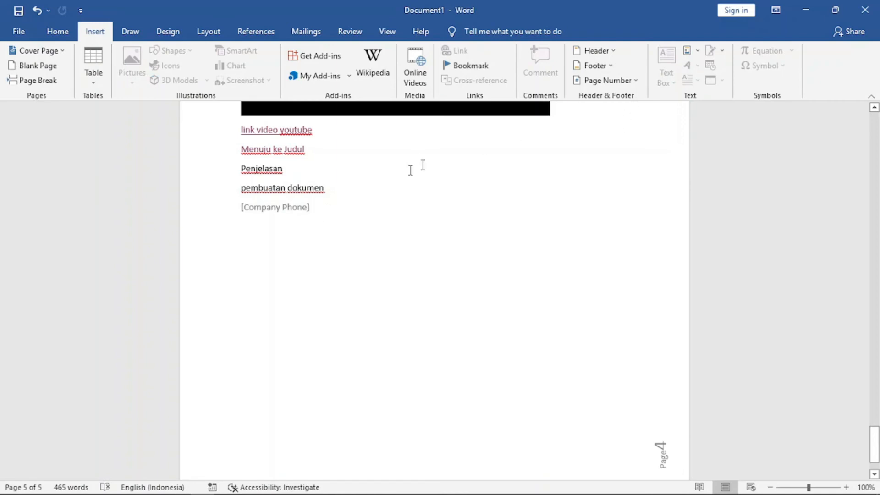
Insert an orange-outlined WordArt reading Ragam Tutorial on the next line and add two blank lines above it.
key("Return")
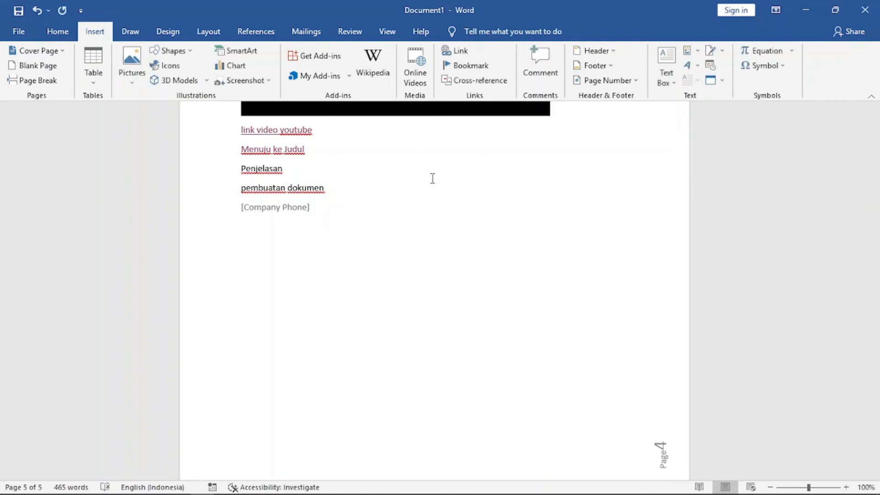
left_click(692, 67)
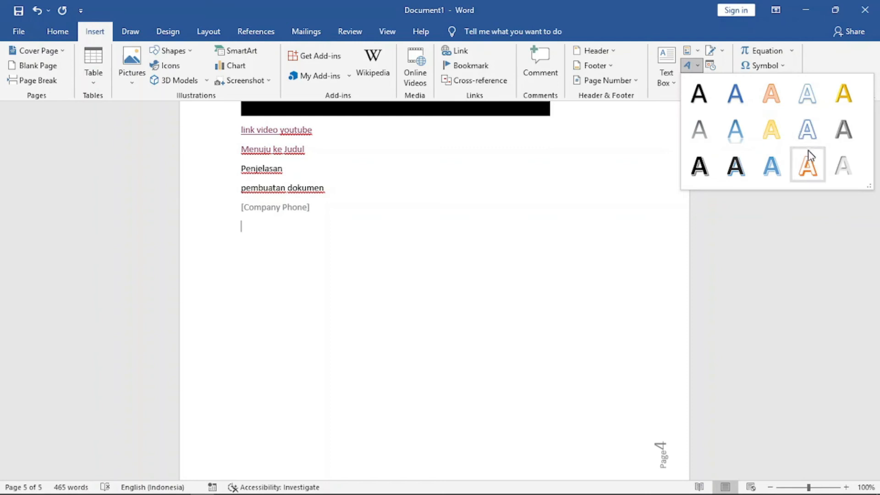
left_click(808, 166)
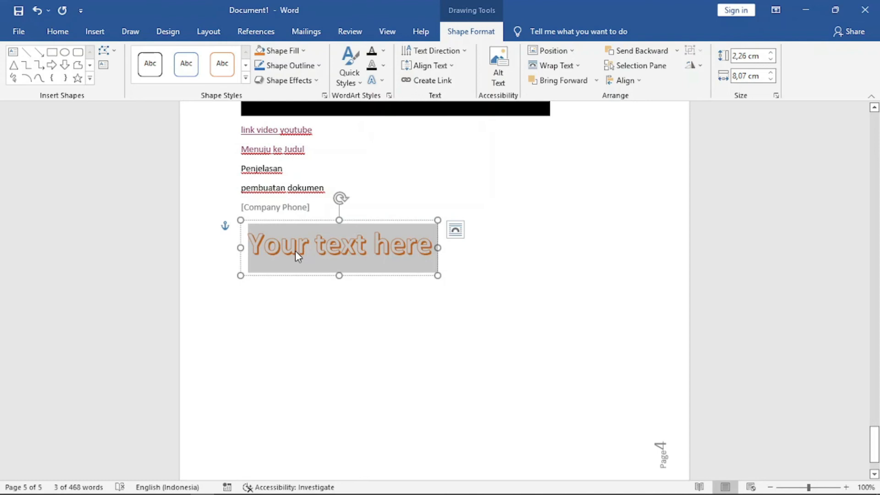
type("R")
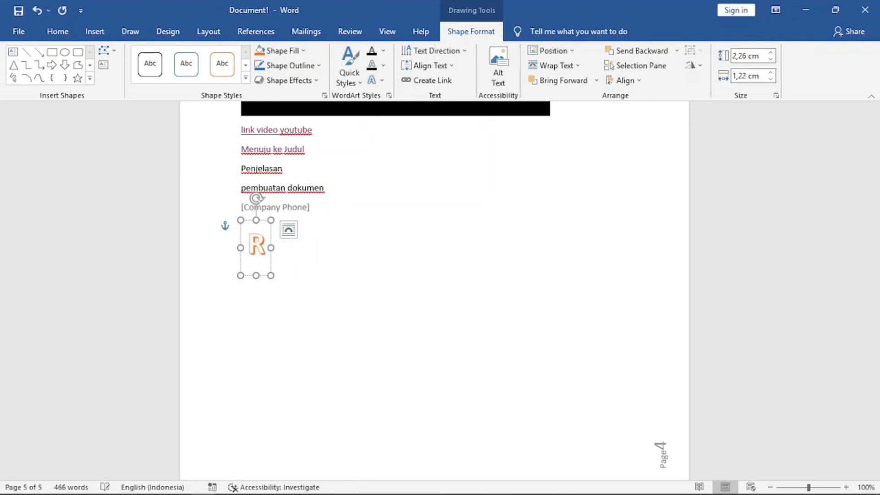
type("agam Tutorial")
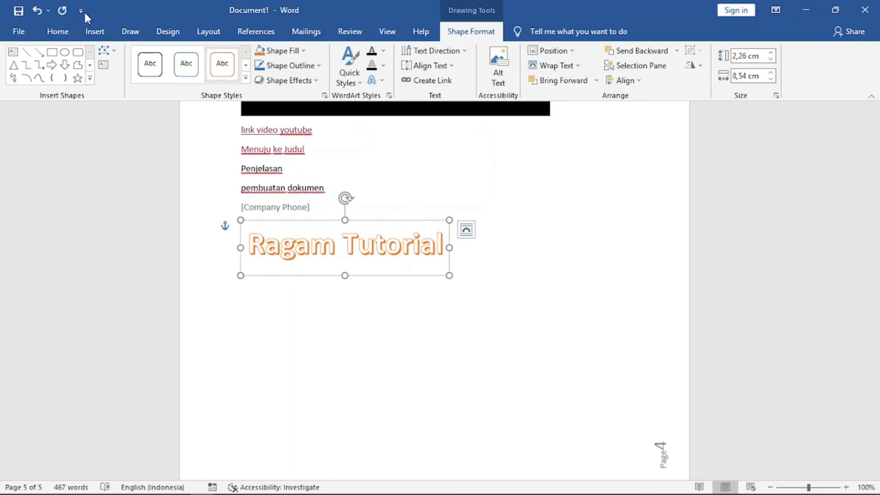
left_click(96, 33)
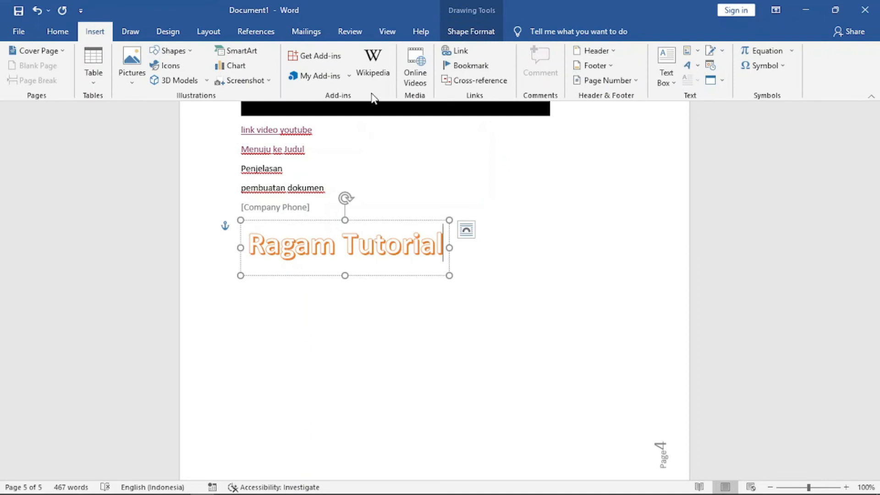
left_click(503, 264)
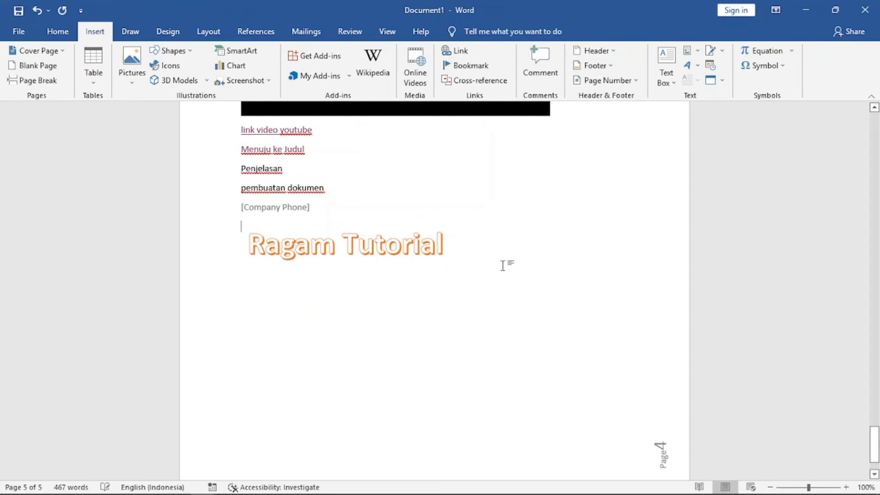
key("Return")
key("Return")
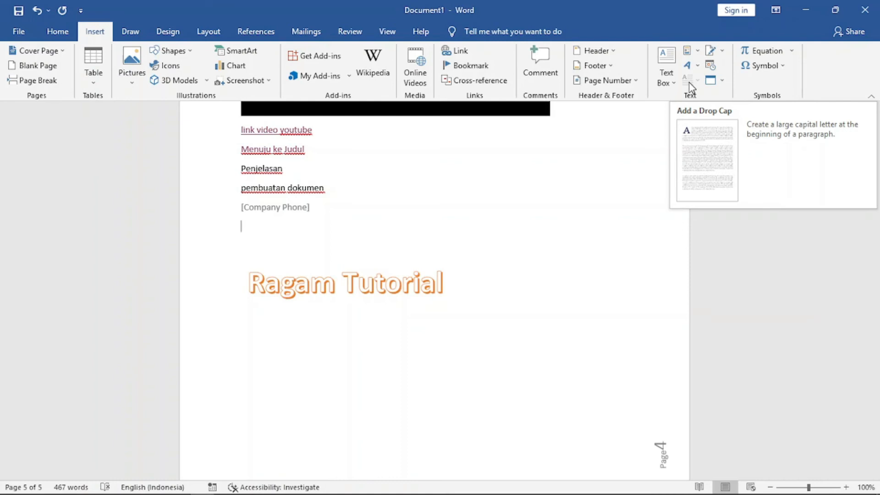
Apply a Dropped drop cap to the first paragraph under the Penjelasan heading on page 3.
scroll(477, 230, "up", 15)
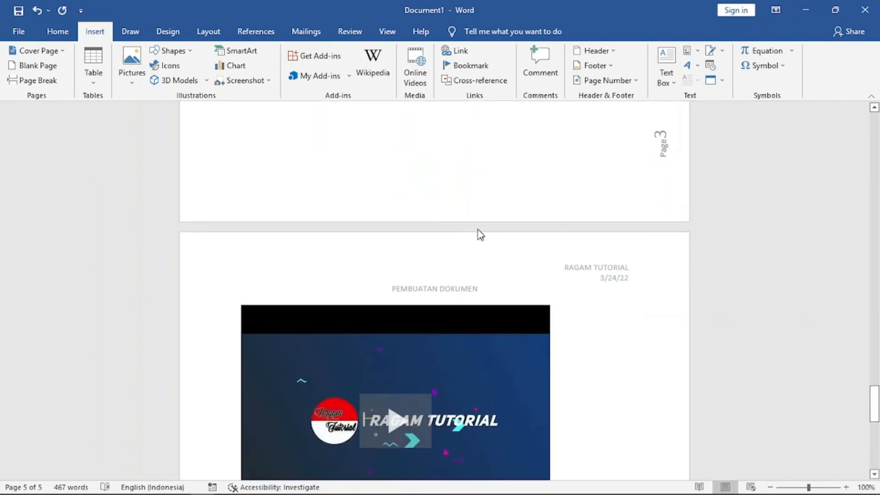
scroll(477, 229, "up", 20)
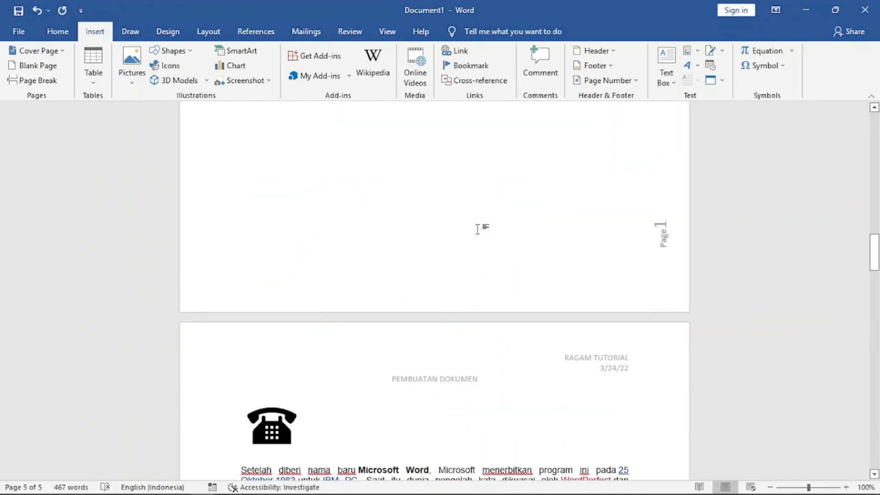
scroll(478, 229, "up", 8)
scroll(478, 229, "down", 12)
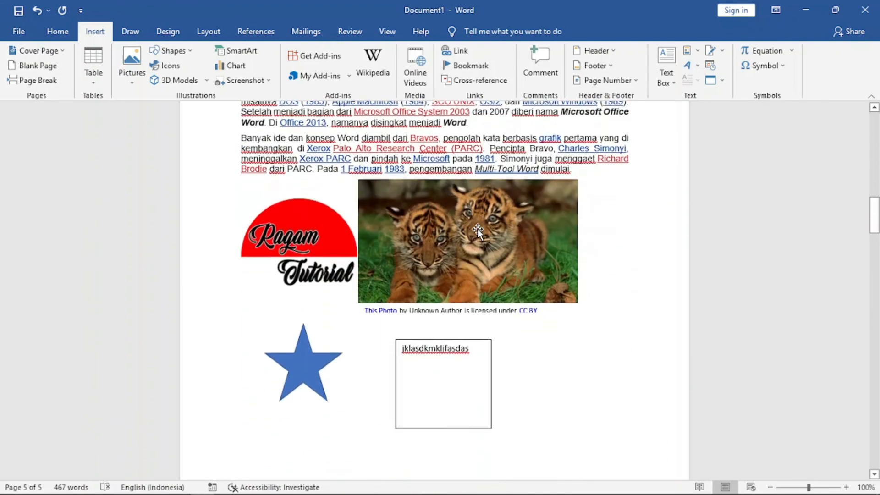
scroll(478, 229, "down", 4)
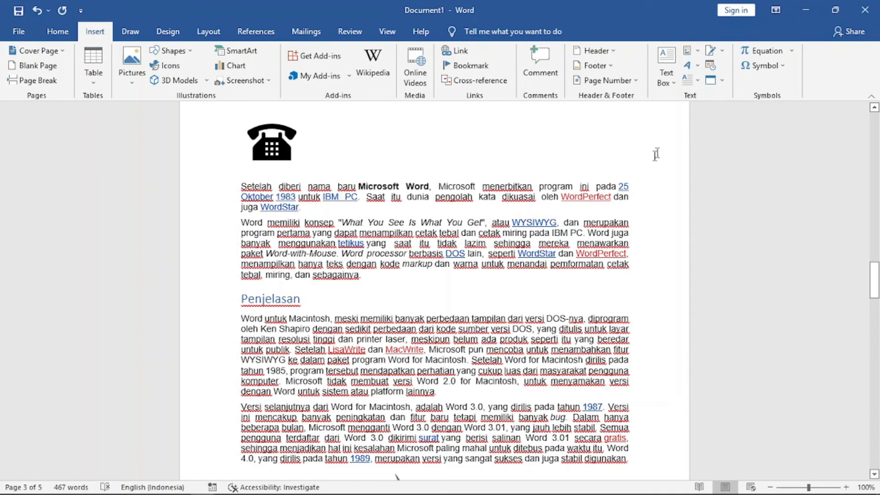
left_click(698, 83)
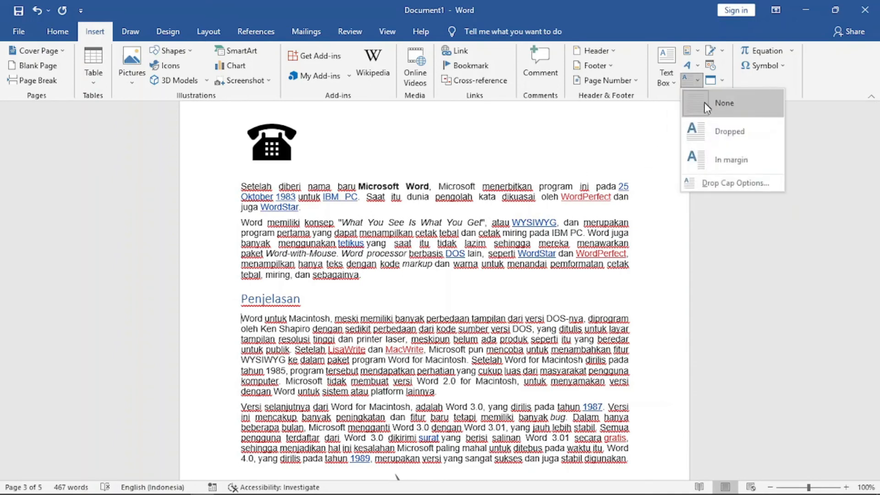
left_click(708, 133)
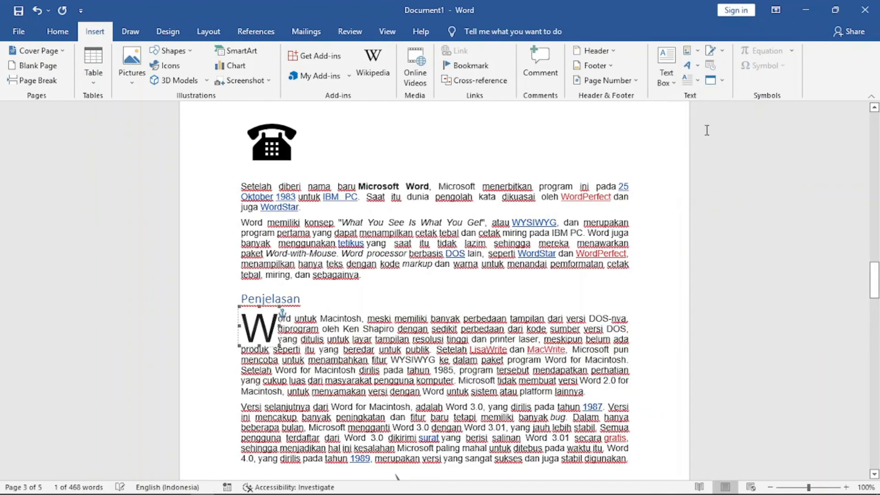
Set the drop cap's font to Ravie in the drop cap options.
left_click(698, 82)
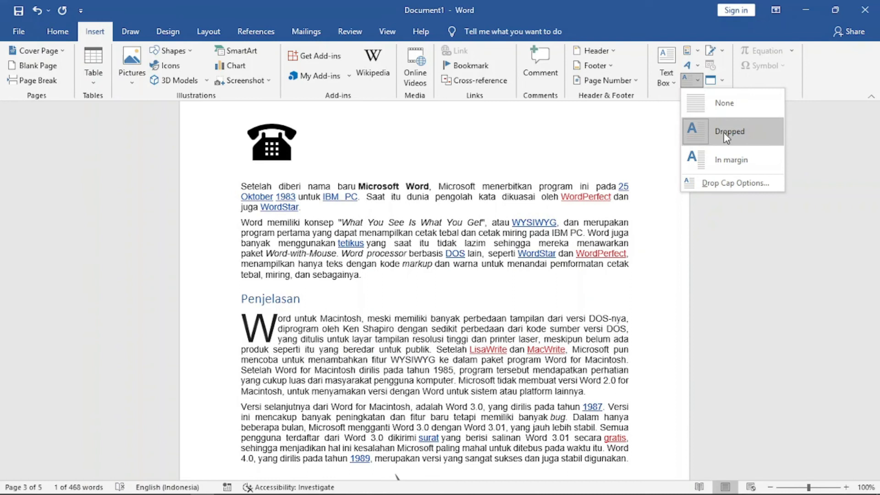
left_click(736, 183)
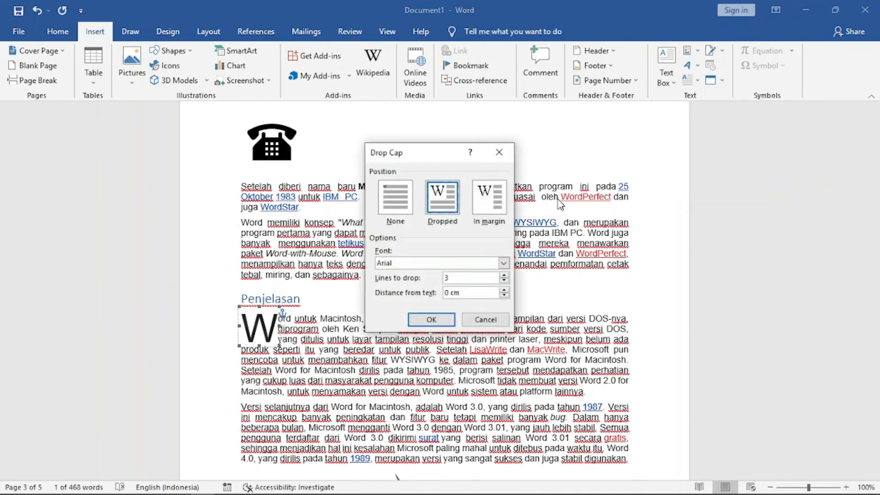
left_click(504, 264)
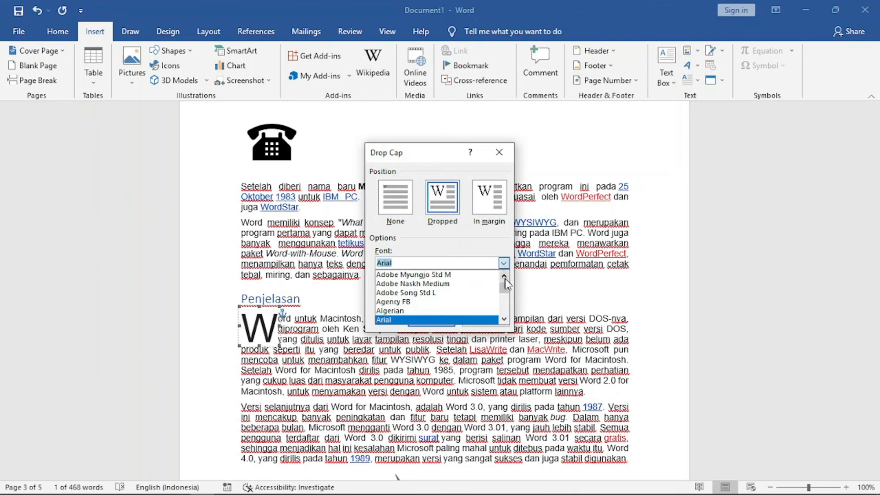
mouse_move(505, 290)
left_mouse_down()
mouse_move(507, 315)
mouse_move(506, 303)
left_mouse_up()
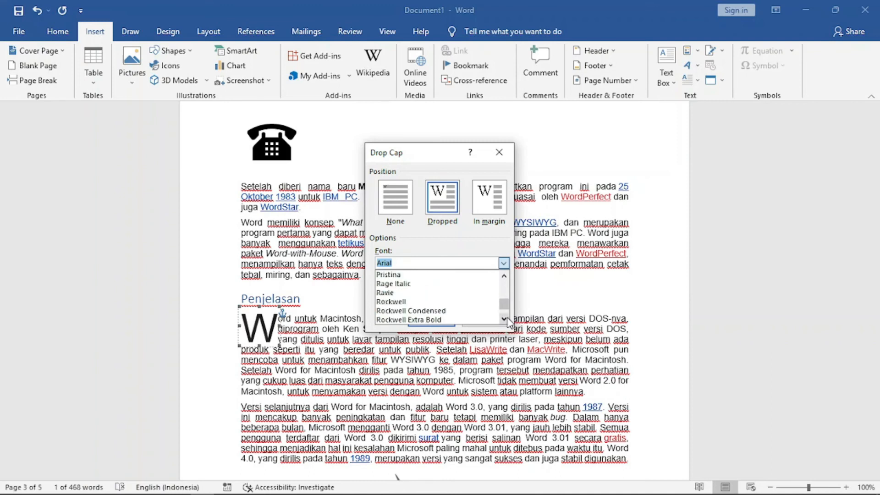
left_click(389, 295)
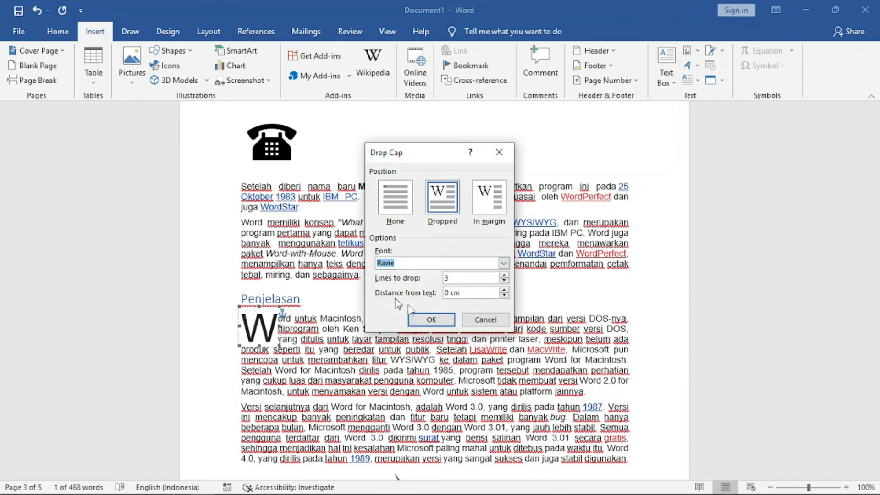
left_click(433, 319)
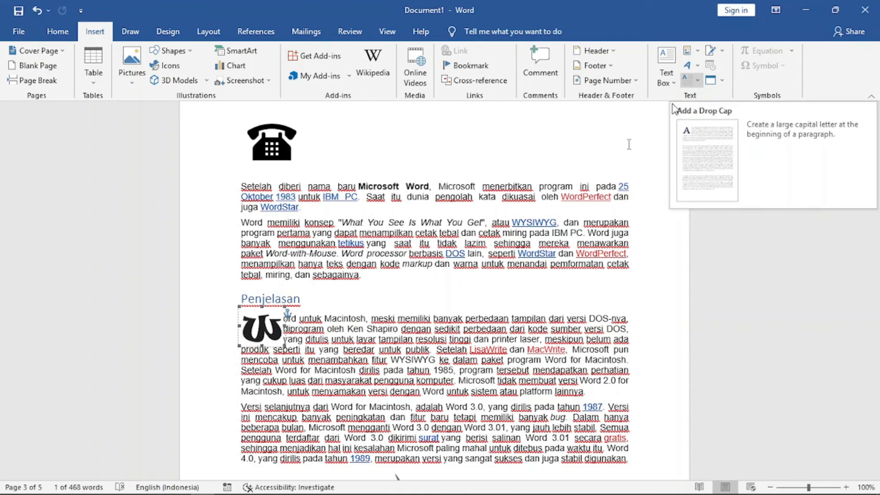
Set the drop cap to drop 4 lines.
left_click(692, 80)
left_click(724, 184)
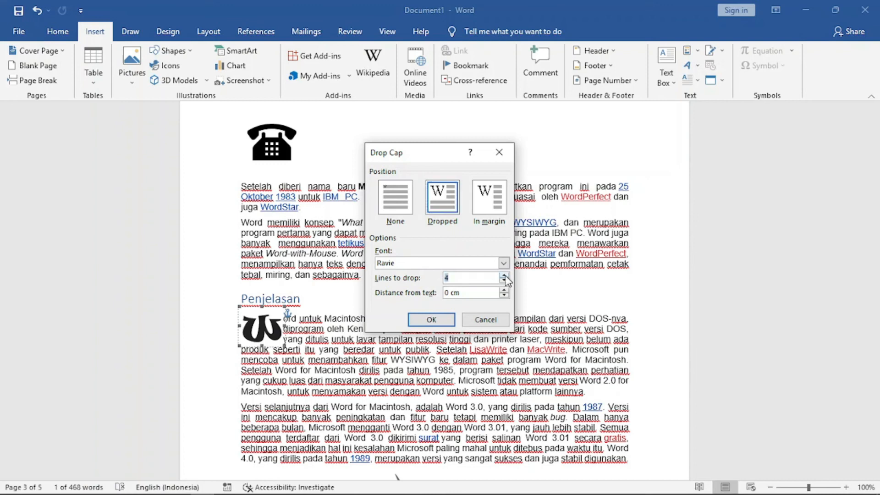
left_click(438, 320)
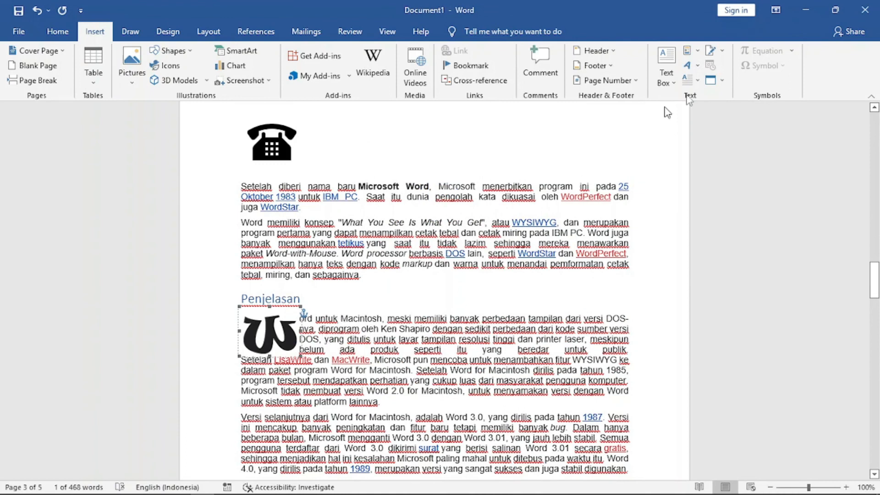
Change the drop cap to drop 2 lines.
left_click(690, 80)
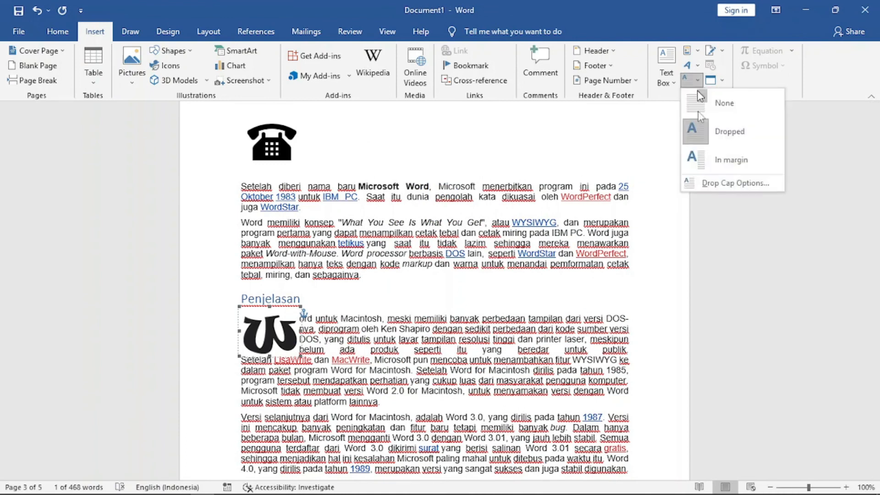
left_click(717, 183)
left_click(503, 281)
left_click(504, 280)
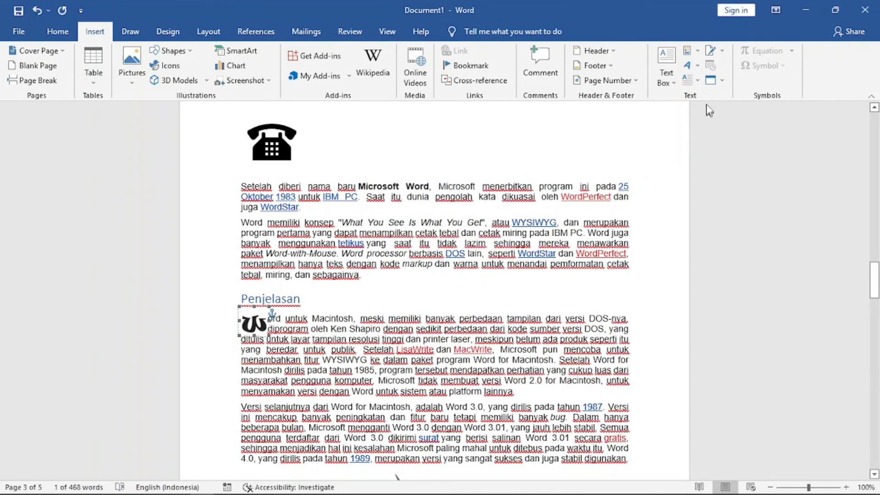
Set the drop cap back to 4 lines and its distance from text to 0.5 cm.
left_click(697, 81)
left_click(718, 183)
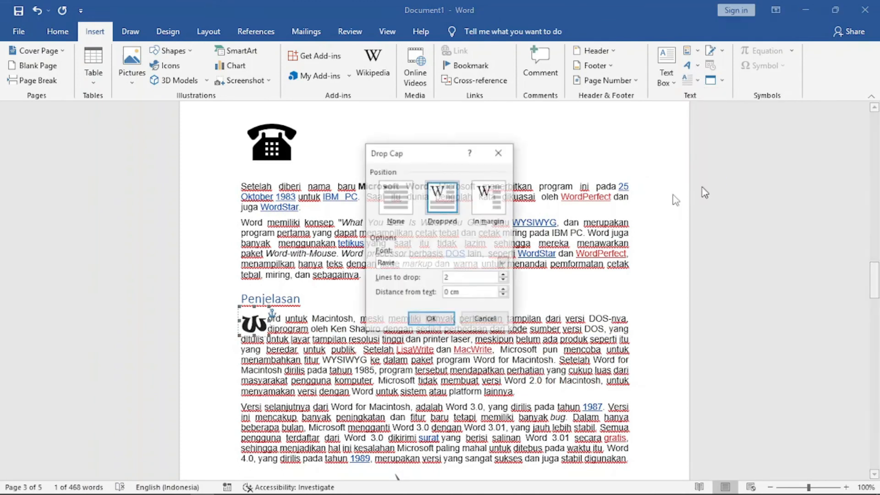
left_click(504, 276)
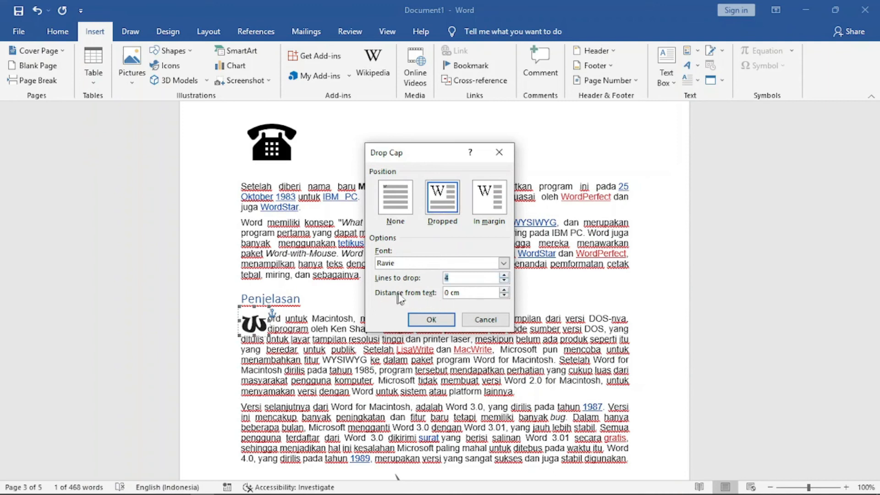
left_click(504, 291)
left_click(431, 320)
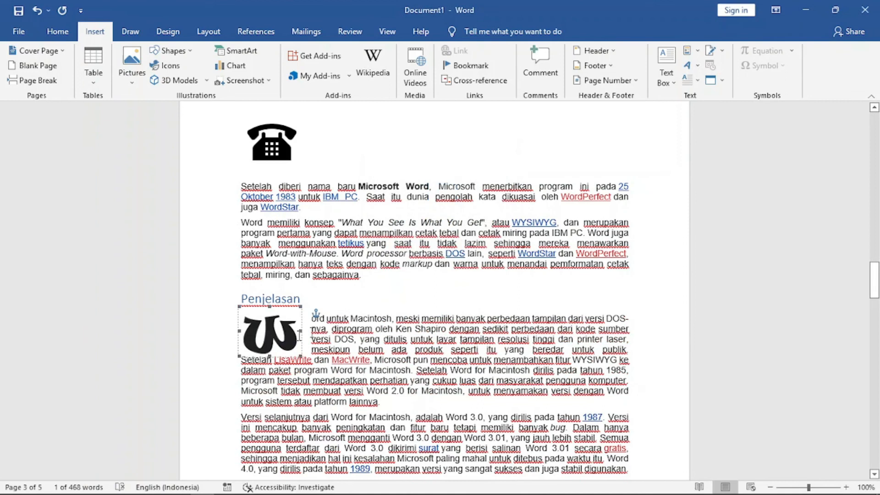
Increase the drop cap's distance from text to 1 cm.
left_click(698, 82)
left_click(705, 187)
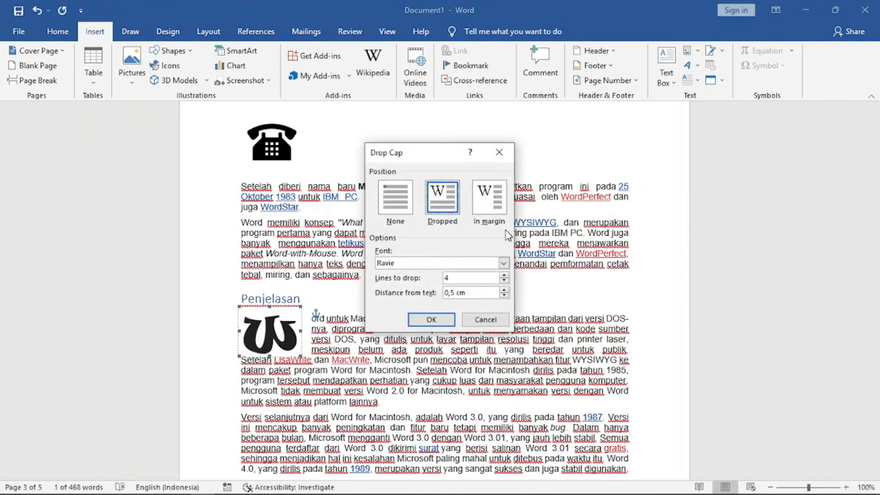
left_click(504, 290)
left_click(504, 290)
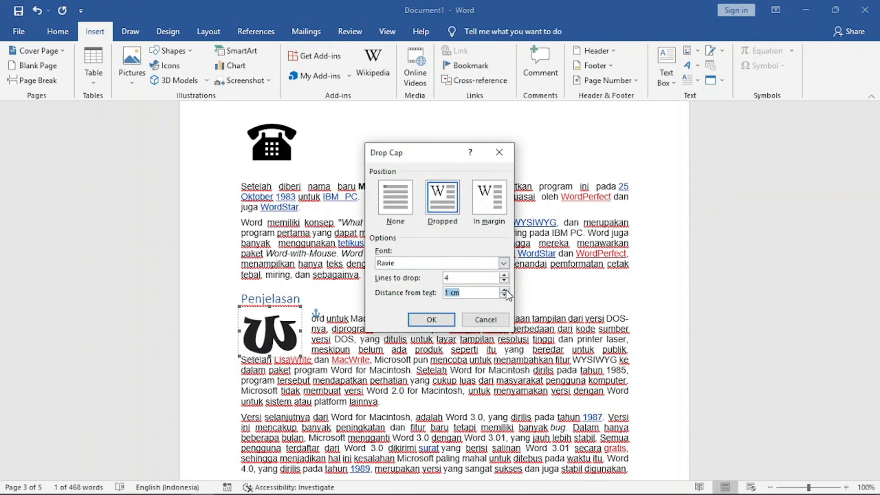
left_click(431, 320)
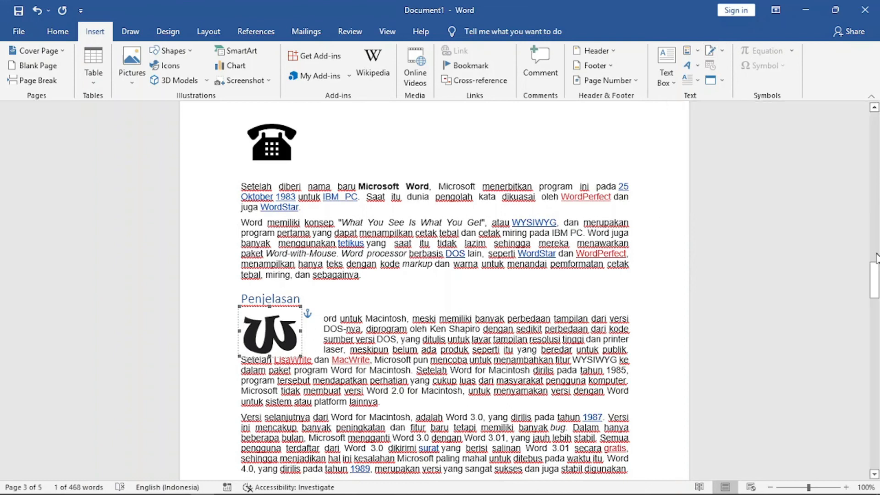
Insert the current date in the Thursday, 24 March 2022 format on the empty line at the document's end.
left_click_drag(875, 275, 876, 451)
left_click(257, 170)
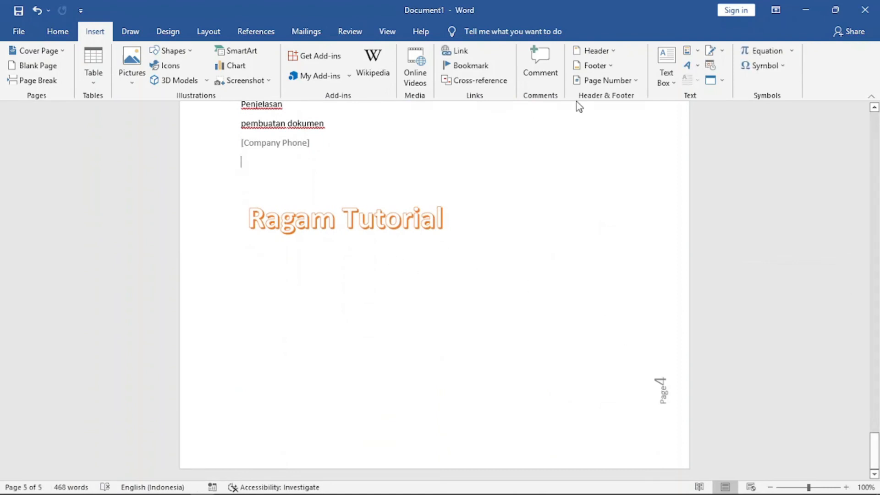
left_click(723, 52)
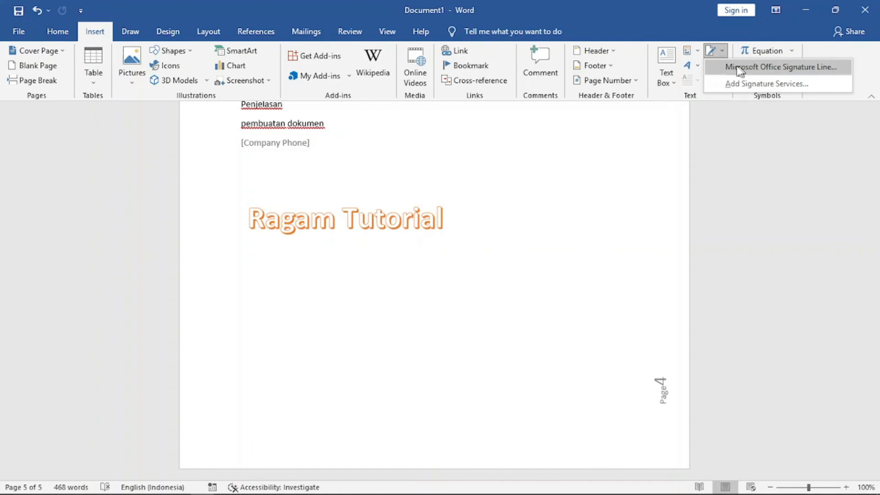
left_click(705, 32)
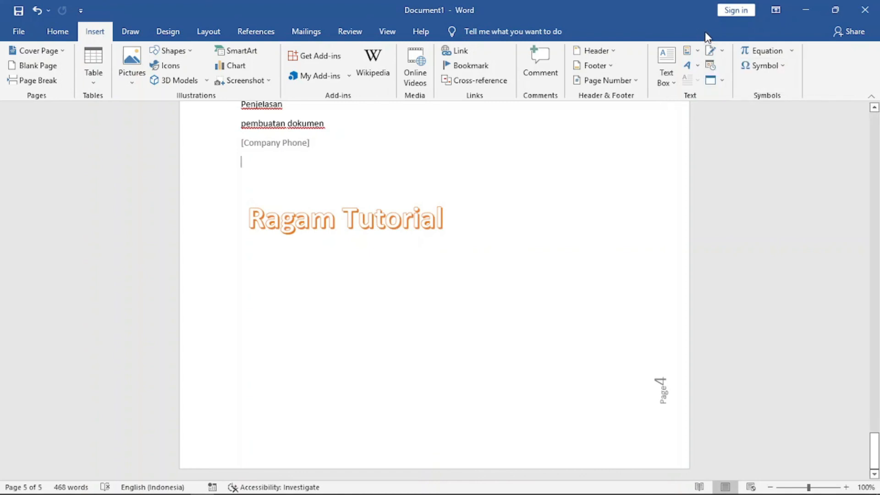
left_click(711, 69)
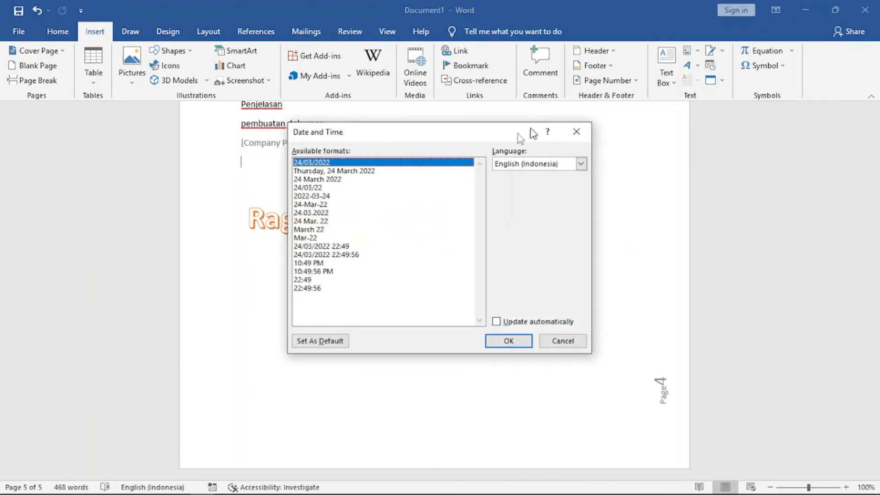
left_click(331, 172)
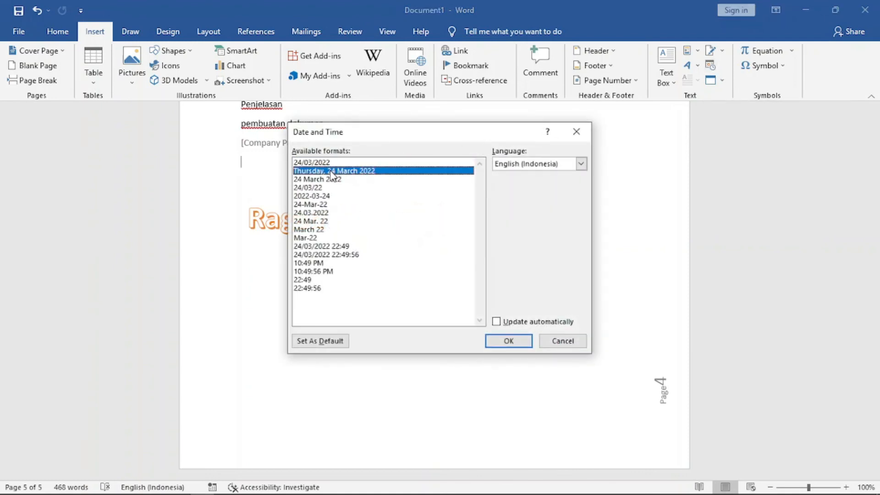
left_click(516, 341)
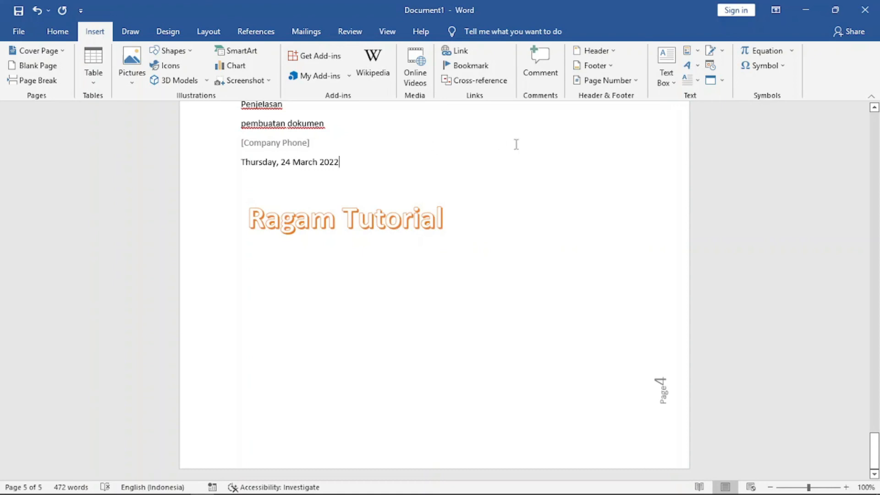
Embed a new Bitmap Image object on the next line and draw a signature scribble inside it.
key("Return")
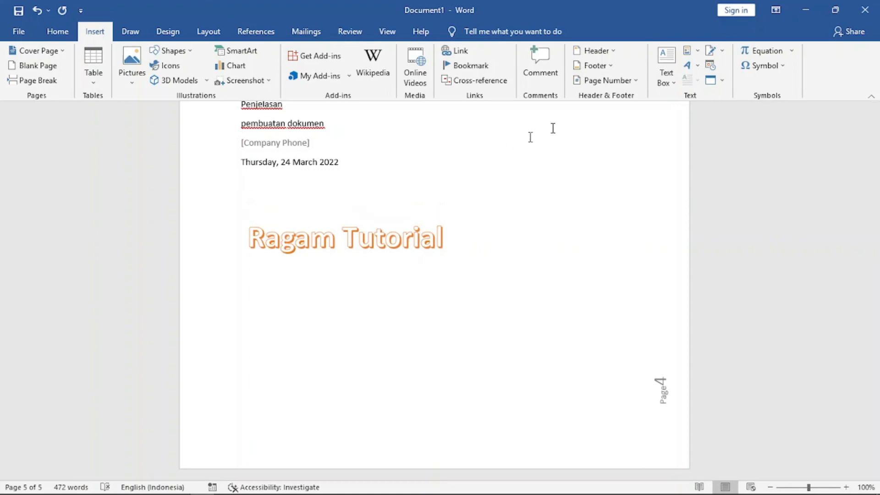
left_click(722, 82)
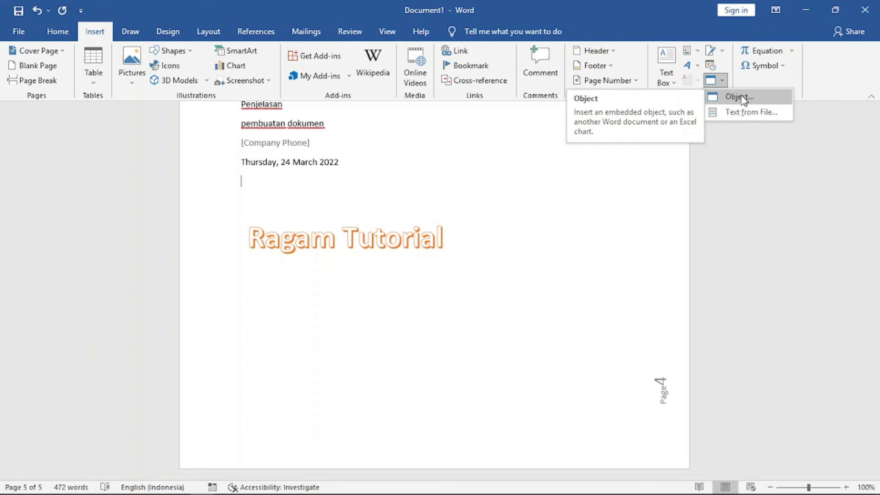
left_click(739, 97)
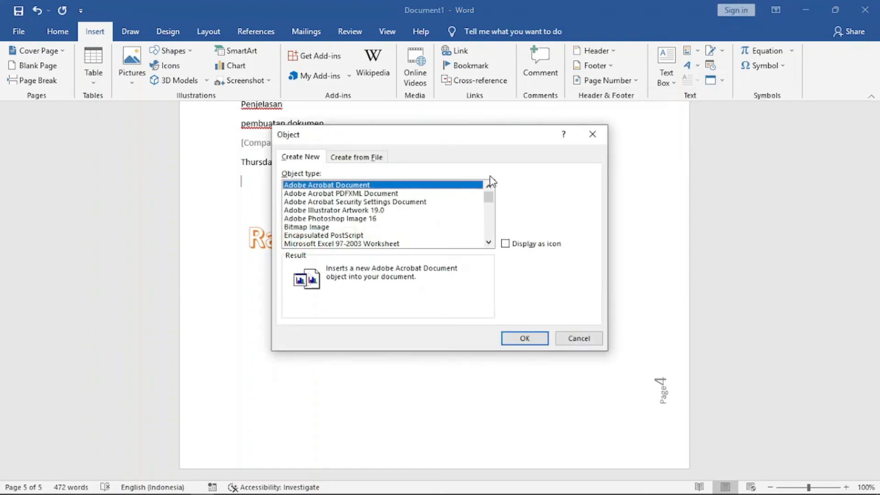
left_click(312, 228)
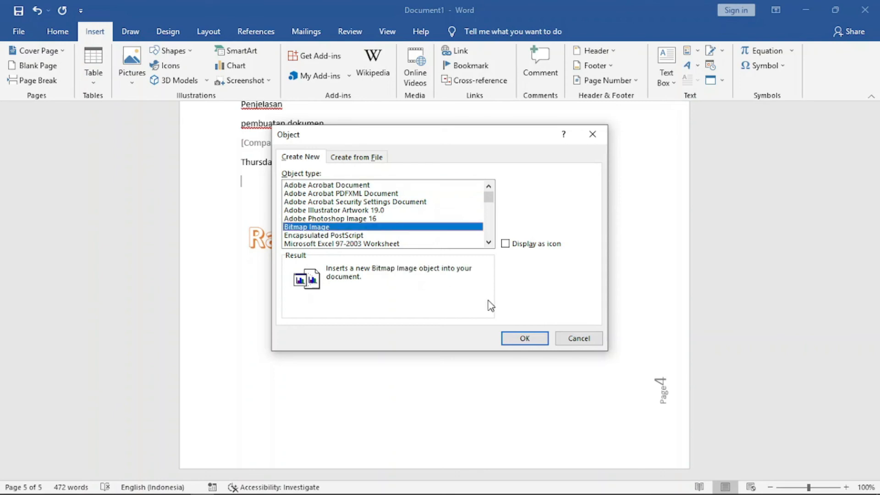
left_click(525, 339)
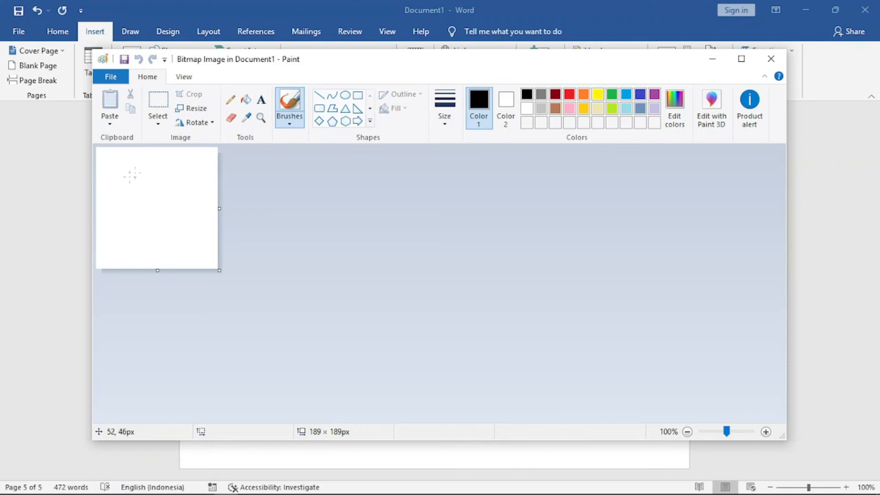
mouse_move(110, 236)
left_mouse_down()
mouse_move(162, 186)
mouse_move(182, 198)
mouse_move(161, 214)
mouse_move(175, 236)
left_mouse_up()
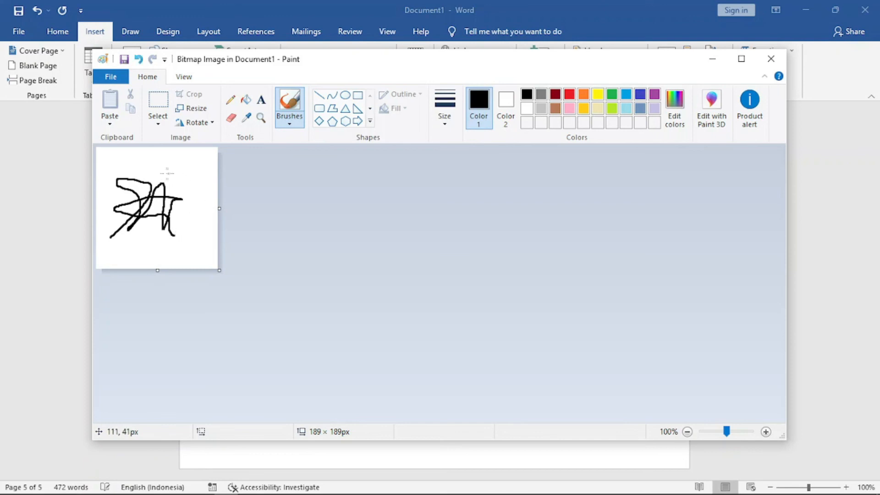
left_click(595, 9)
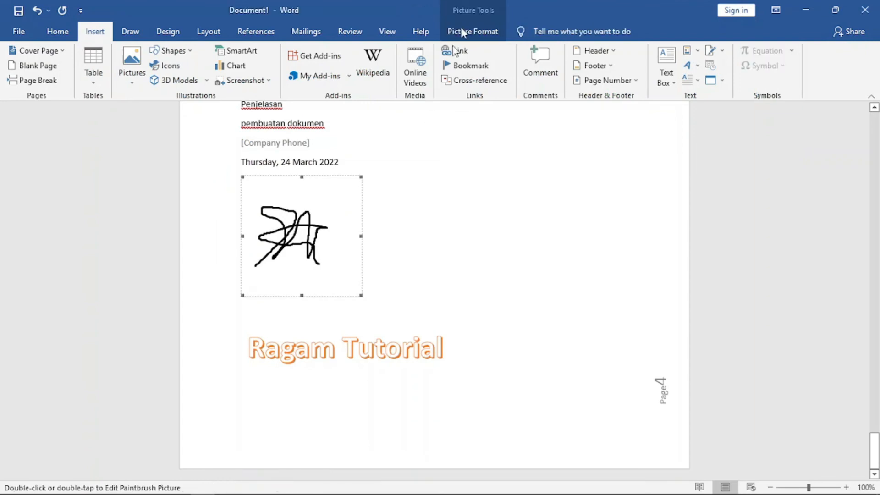
Position the signature picture at the bottom right of the page with text wrapping.
left_click(471, 32)
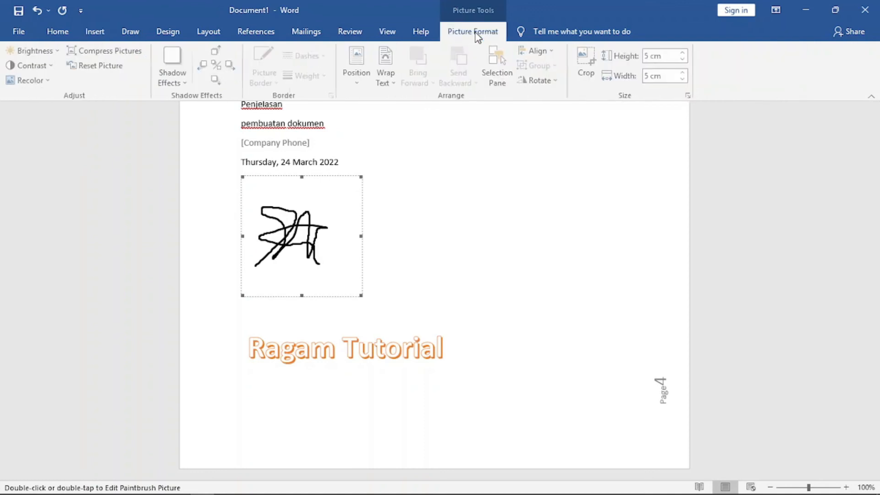
left_click(358, 84)
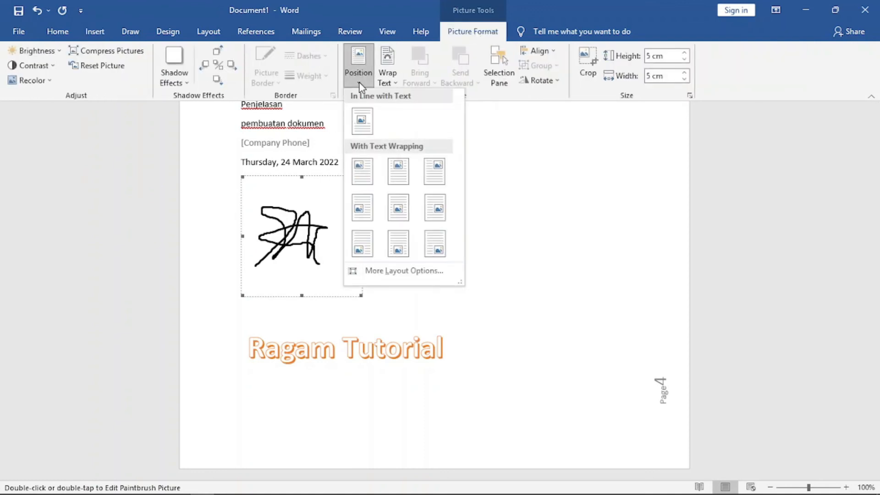
left_click(434, 250)
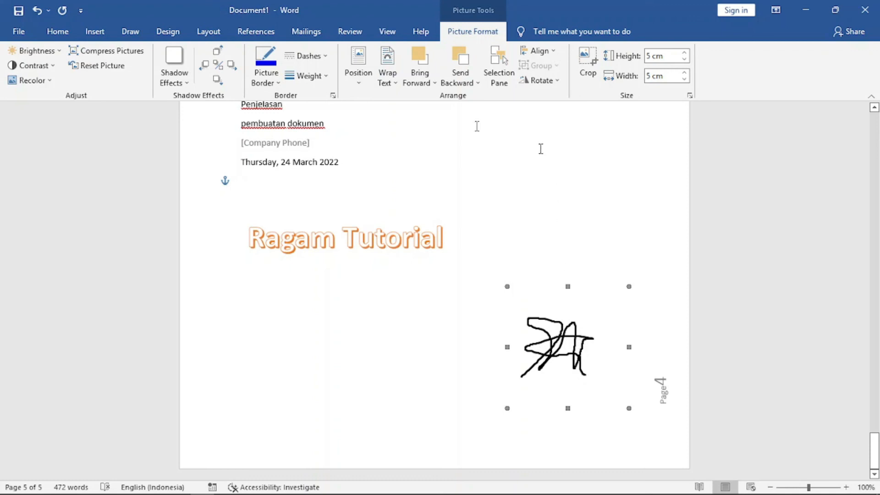
left_click(95, 31)
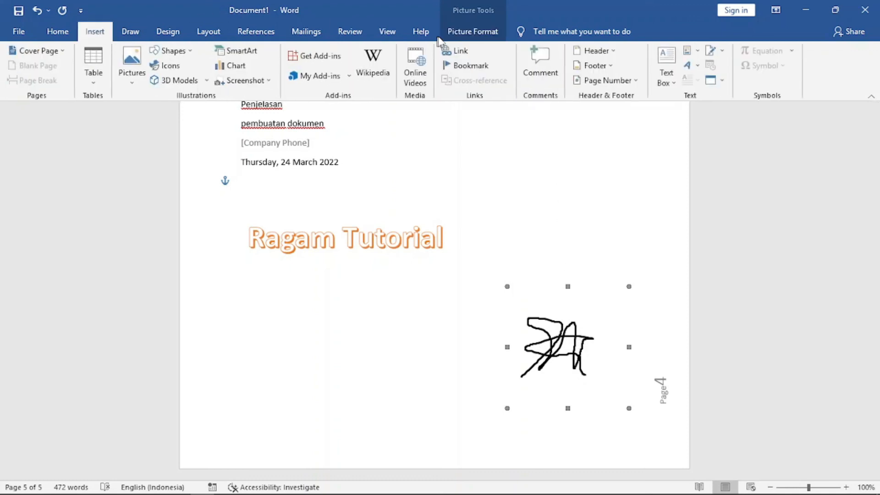
left_click(722, 81)
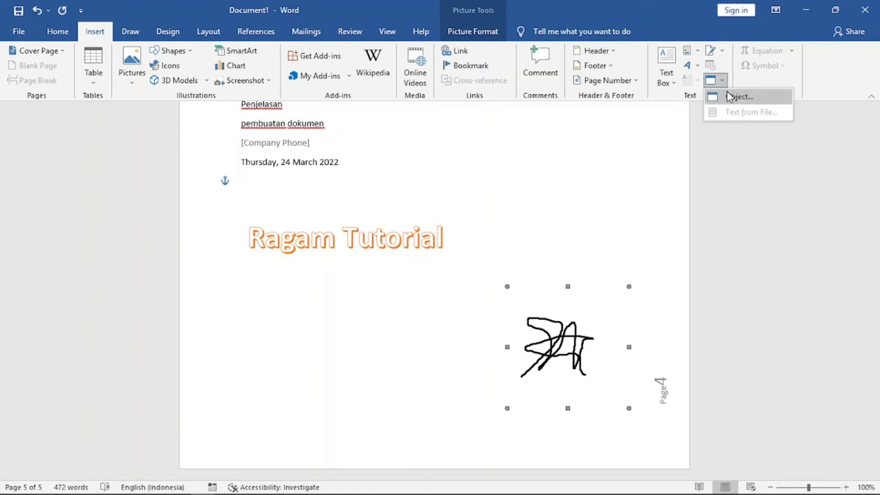
left_click(244, 187)
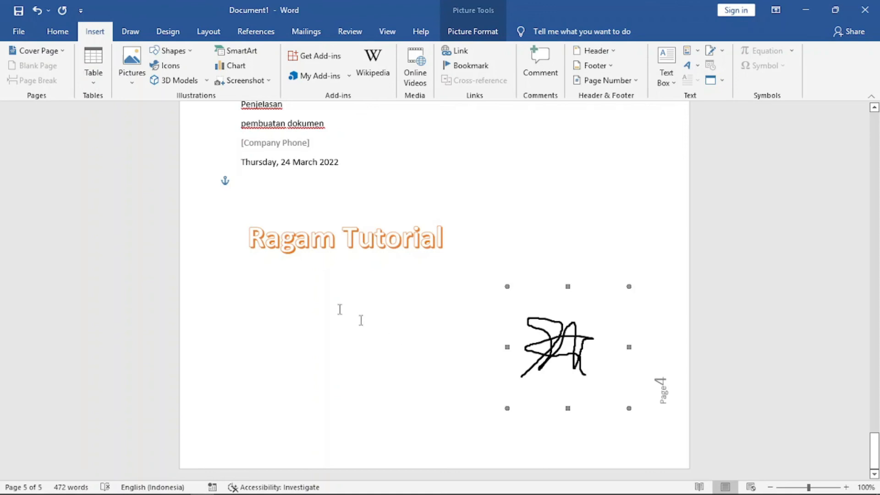
Delete the Ragam Tutorial WordArt below the date.
left_click(276, 267)
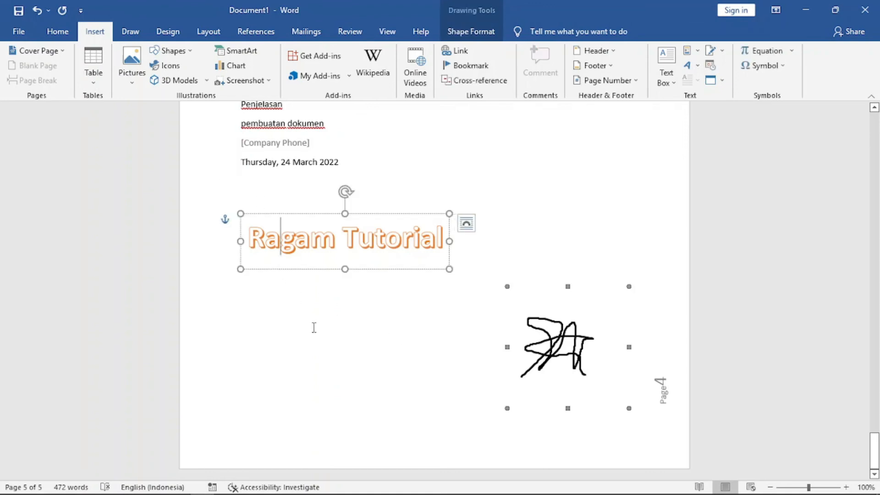
left_click(302, 272)
left_click(354, 222)
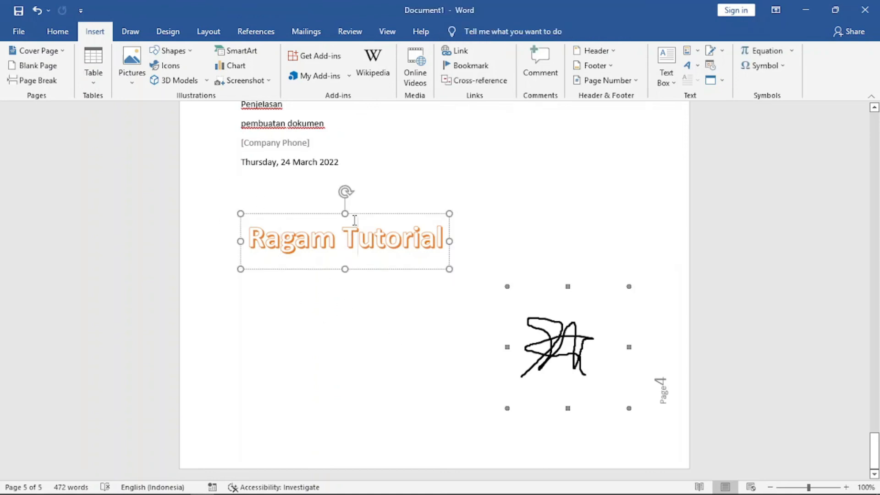
left_click(365, 213)
key("Delete")
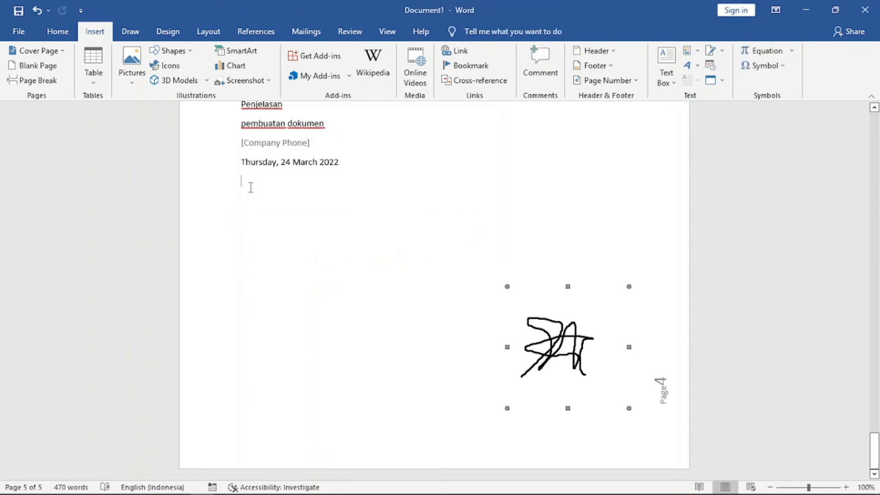
Insert a page break to start a new page at the end of the document.
left_click(50, 82)
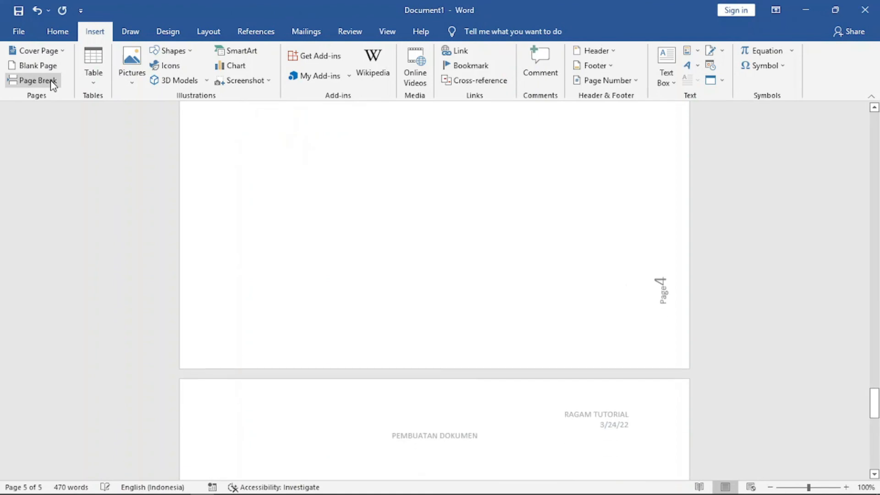
scroll(503, 261, "down", 5)
scroll(502, 261, "down", 3)
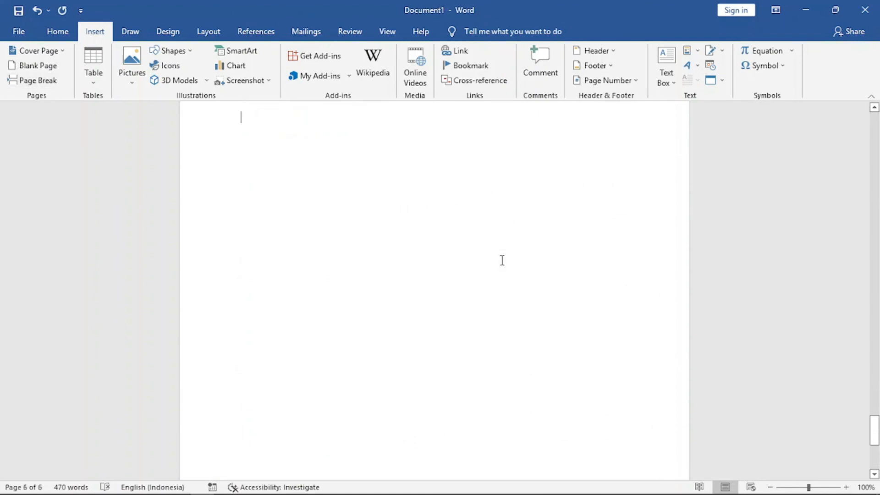
scroll(502, 261, "up", 5)
scroll(502, 260, "down", 3)
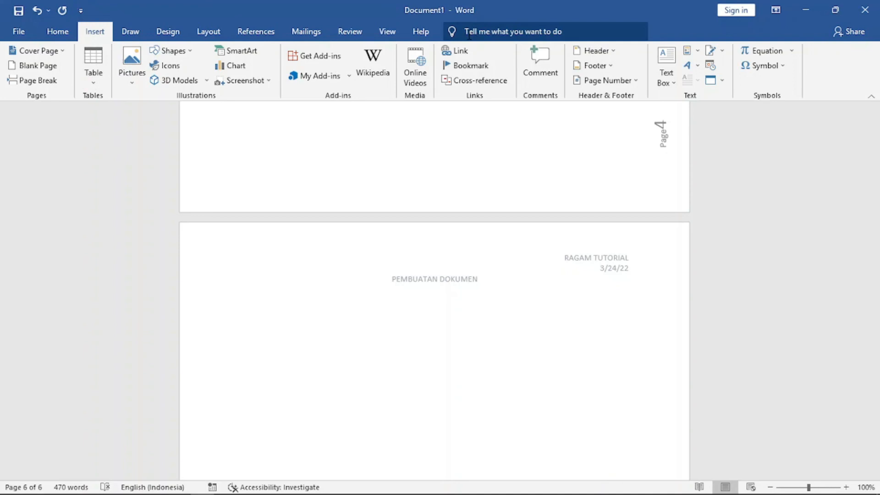
Insert the text from the Microsoft Word file on the Desktop into the new page.
left_click(723, 82)
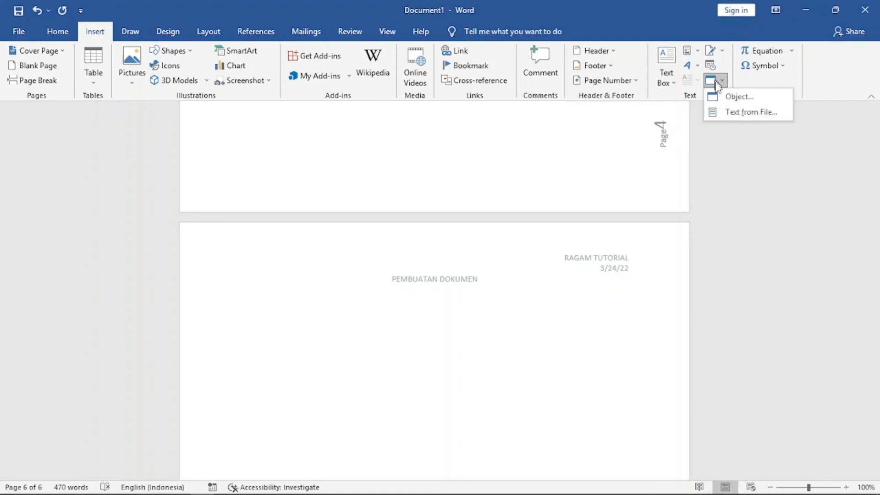
left_click(752, 117)
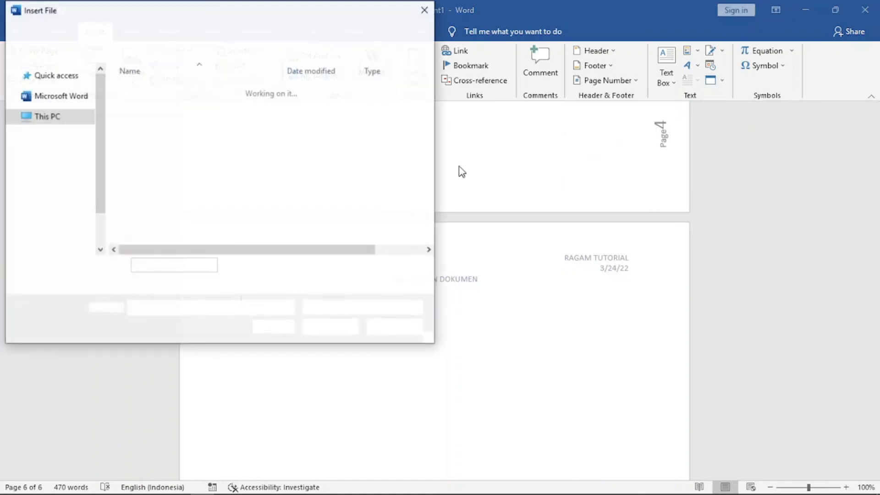
left_click(57, 109)
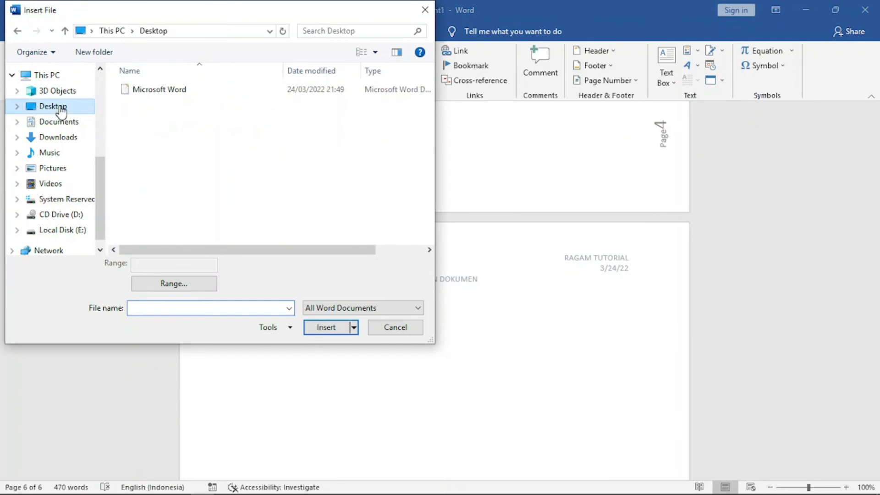
left_click(161, 92)
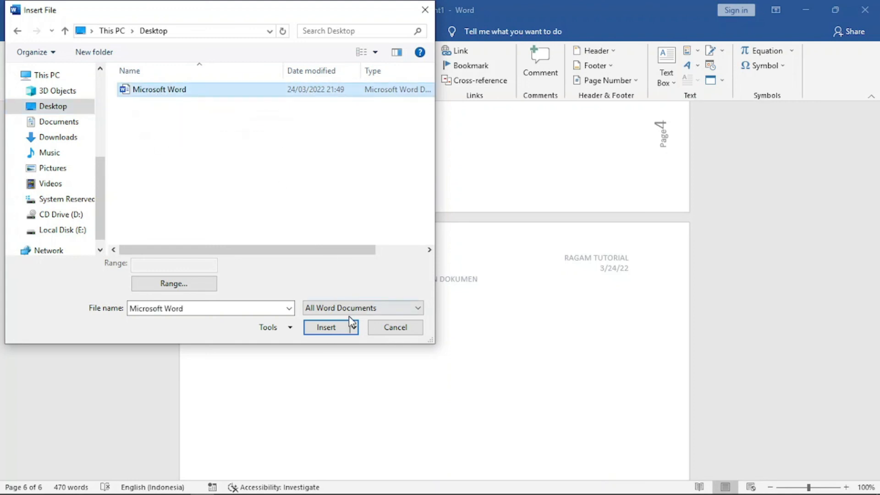
left_click(326, 327)
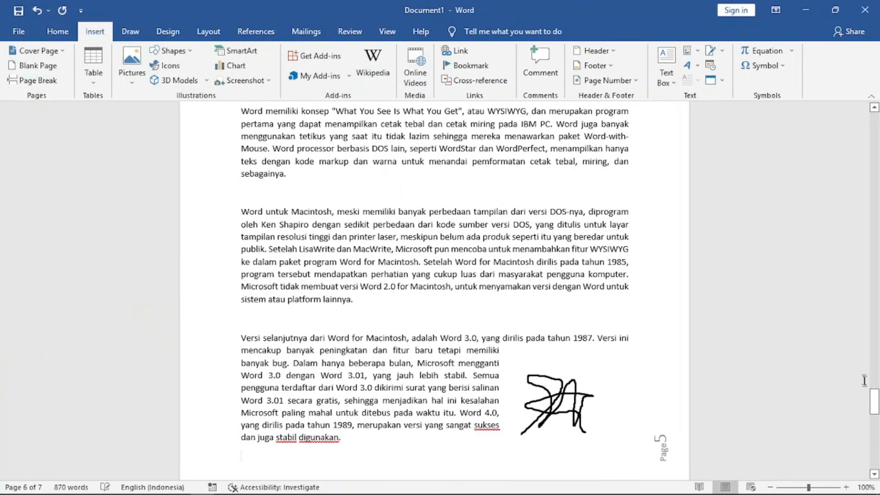
Scroll through the inserted text to review it.
left_click_drag(875, 401, 874, 382)
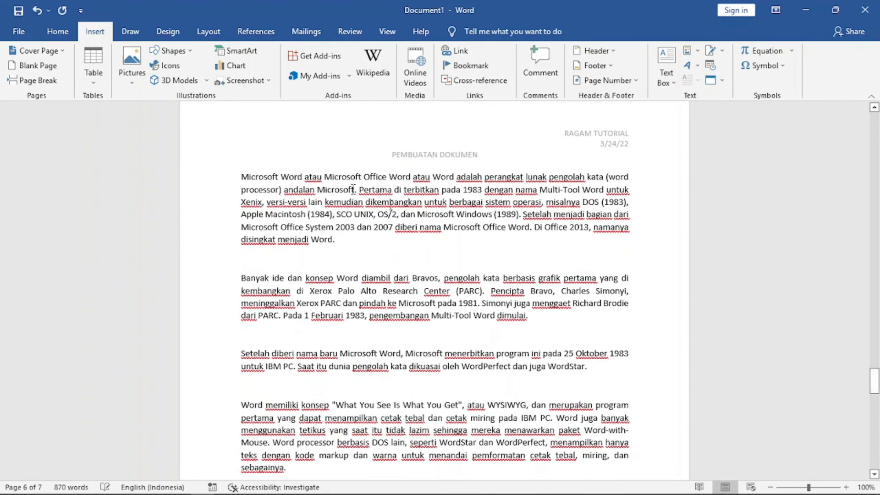
scroll(301, 234, "down", 8)
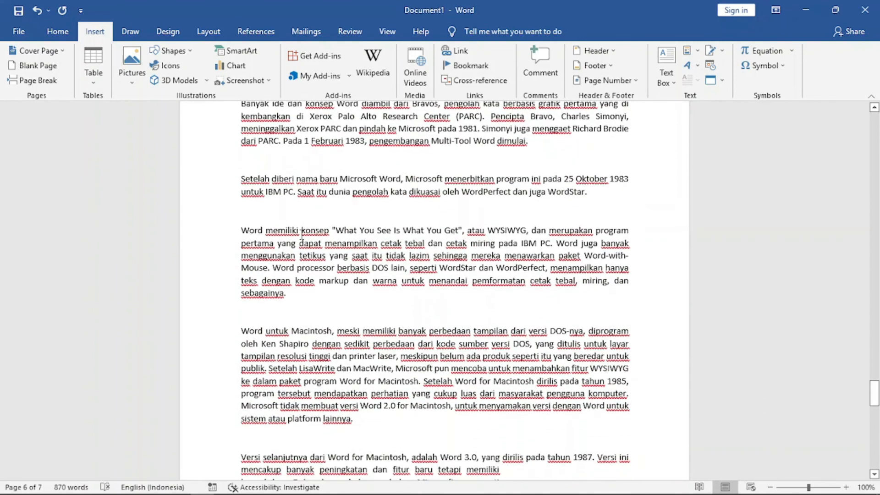
scroll(301, 234, "up", 10)
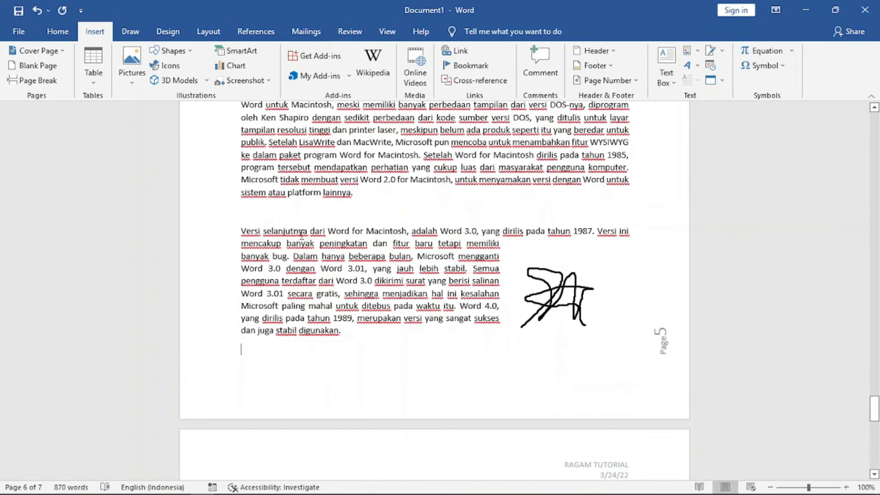
scroll(300, 223, "up", 2)
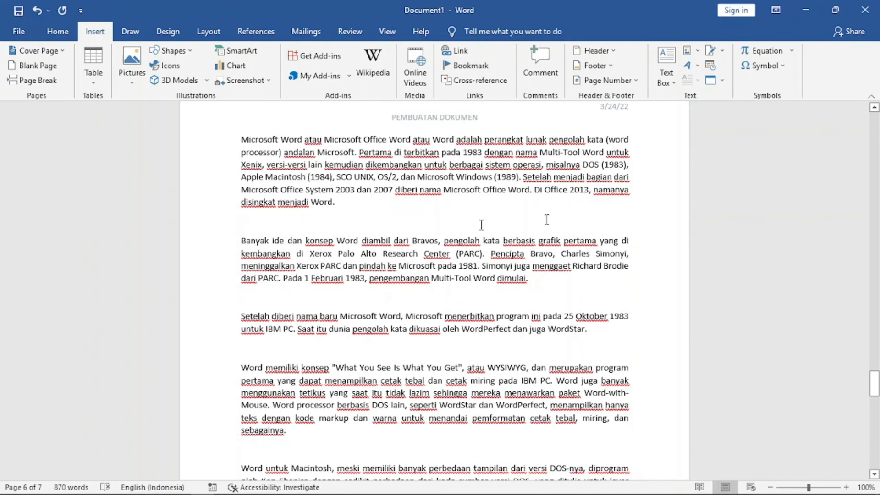
scroll(495, 357, "down", 15)
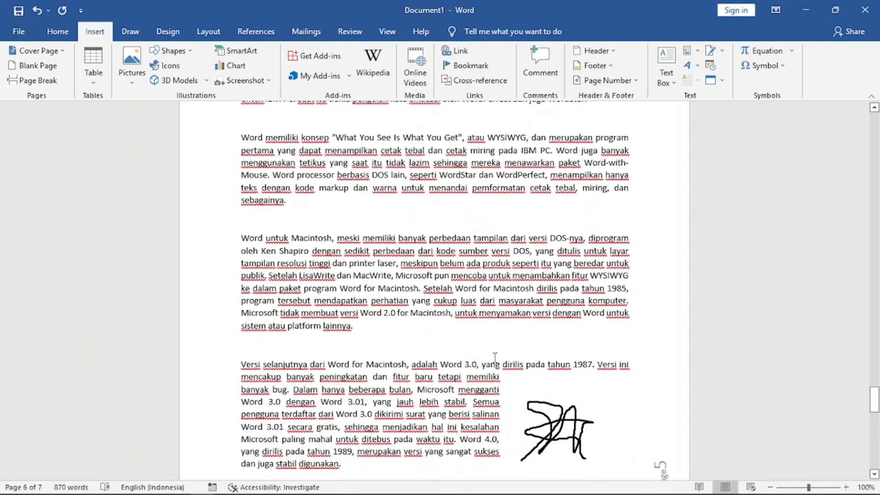
Insert the built-in Binomial Theorem equation at the top of the new blank page.
scroll(495, 357, "down", 3)
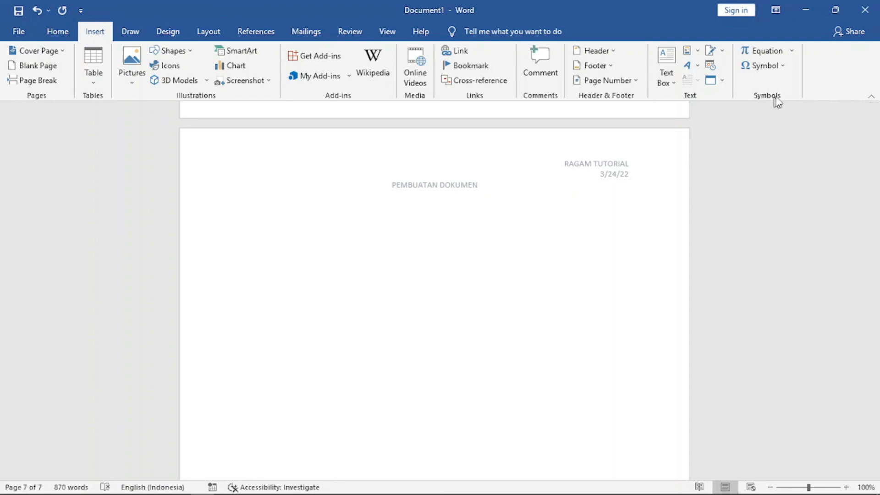
left_click(792, 51)
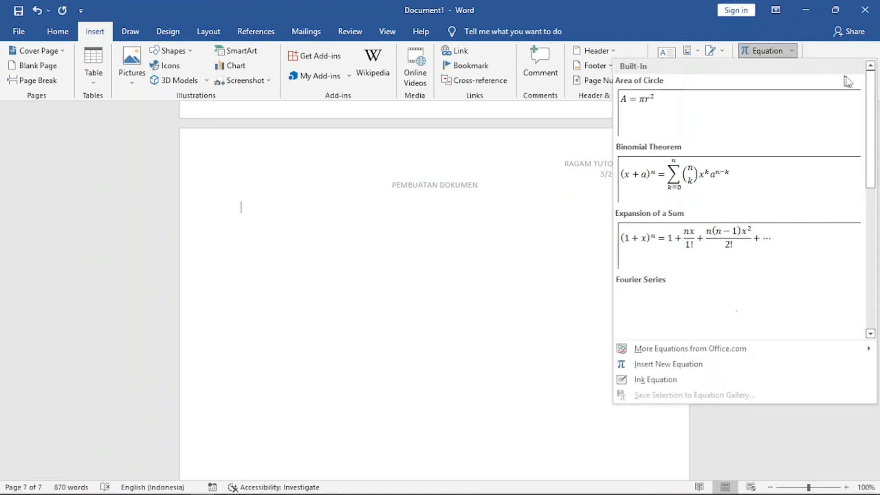
mouse_move(872, 90)
left_mouse_down()
mouse_move(875, 245)
mouse_move(872, 82)
left_mouse_up()
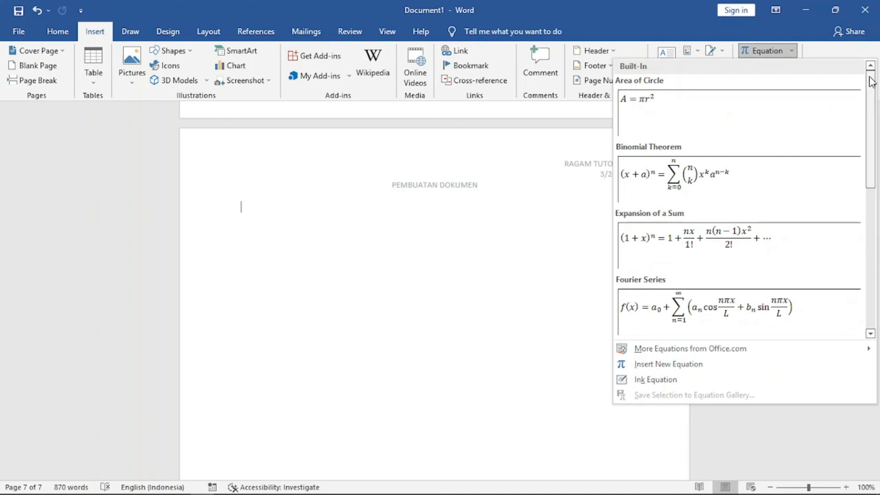
left_click(748, 182)
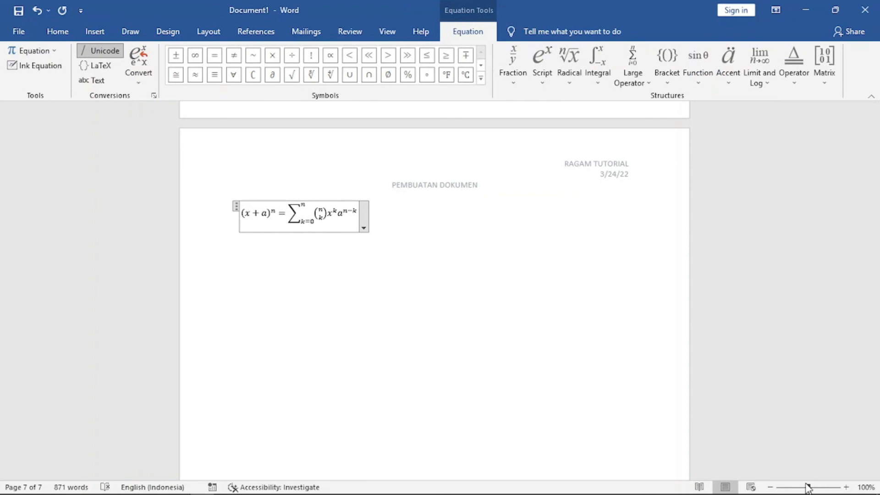
left_click_drag(809, 487, 816, 487)
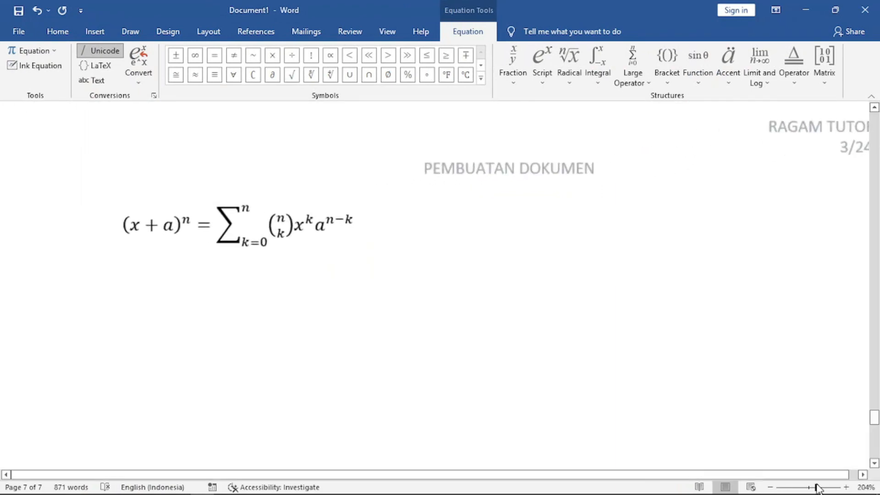
Undo the inserted Binomial Theorem equation.
left_click(417, 246)
key("ctrl+z")
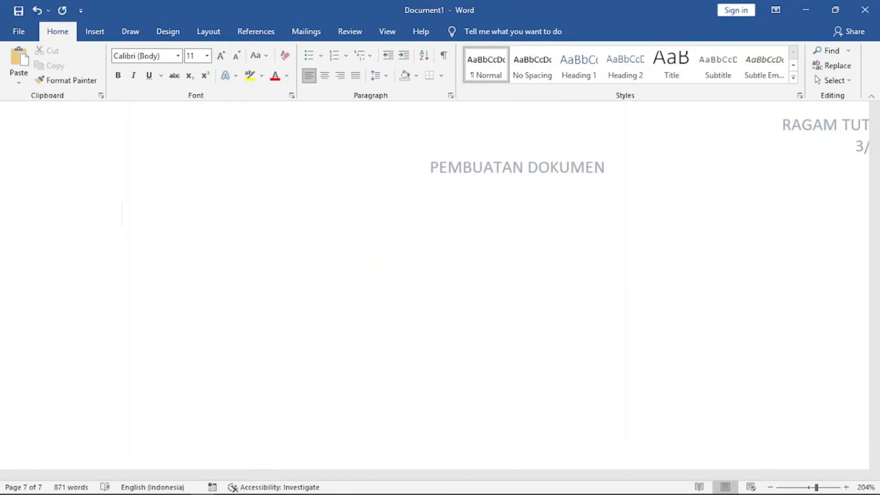
scroll(218, 228, "up", 5)
scroll(217, 228, "down", 5)
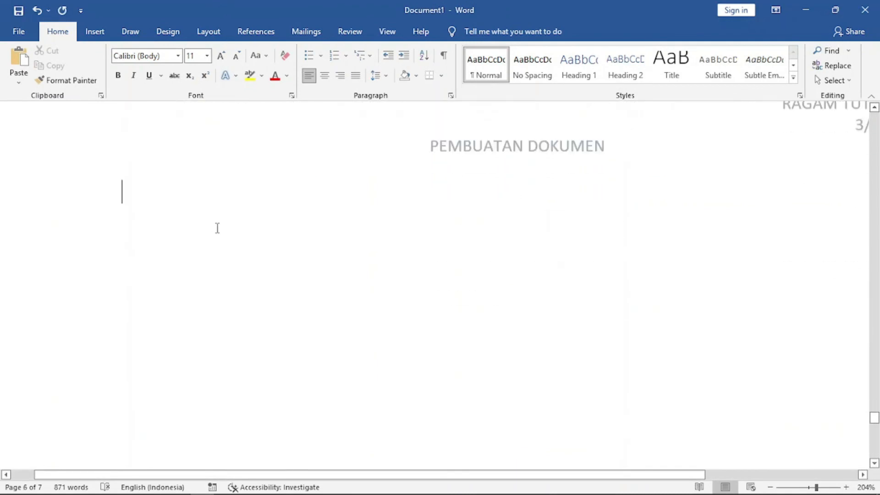
Insert a new blank equation at the top of the new page.
left_click(95, 32)
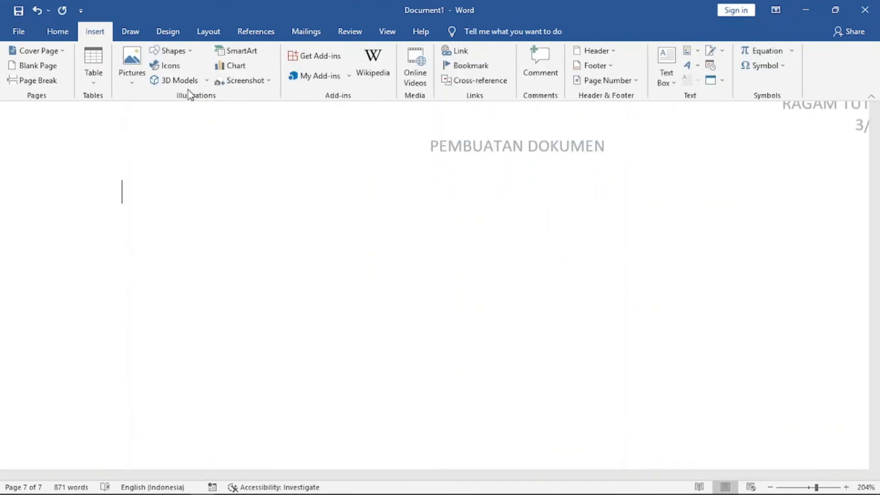
left_click(791, 51)
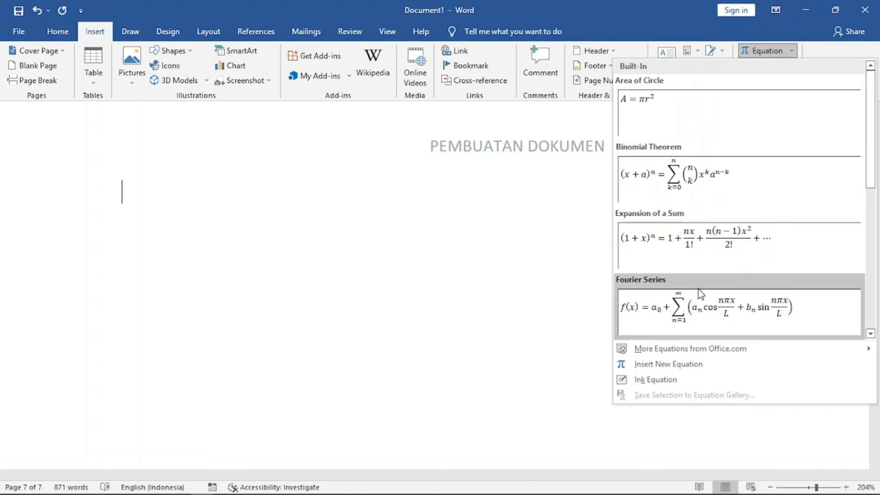
left_click(663, 366)
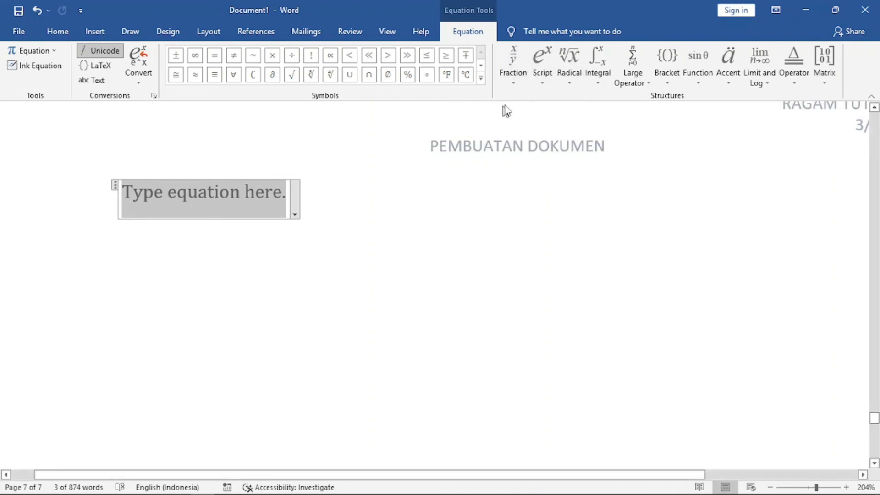
Build the equation as a stacked fraction with 2 over 3 followed by an equals sign.
left_click(515, 55)
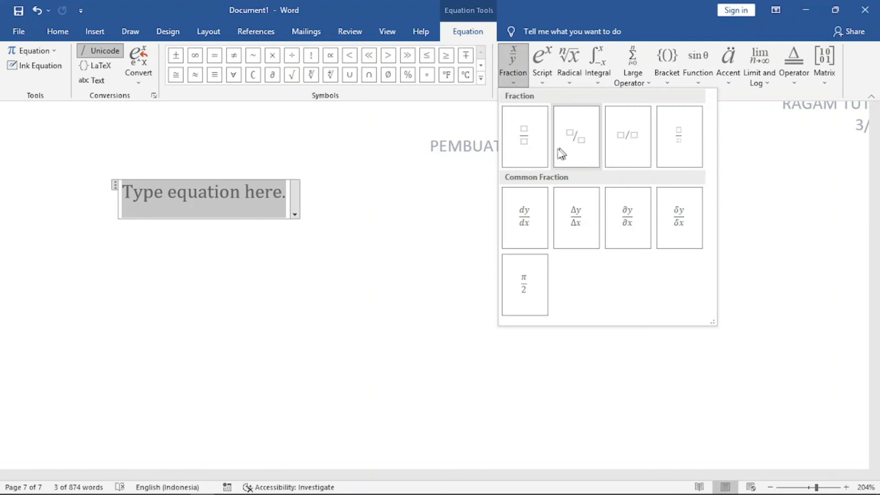
left_click(526, 149)
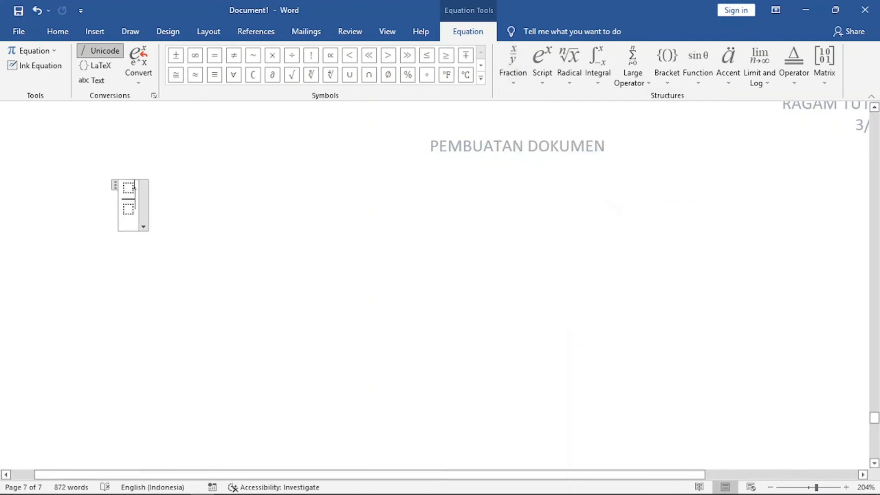
key("Left")
key("Up")
key("Down")
key("Up")
key("Down")
key("Up")
key("Down")
key("Up")
type("2")
key("Down")
type("3")
key("Right")
type("=")
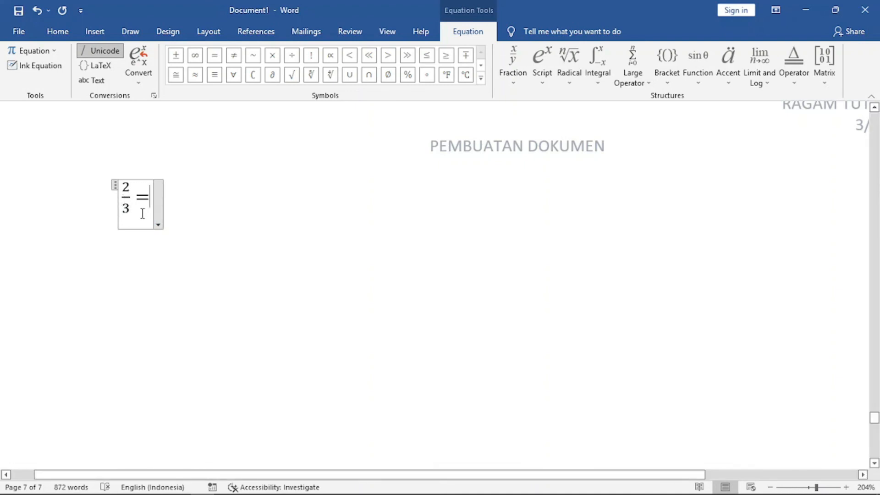
Replace the fraction's numerator with 2 raised to the superscript power 3.
key("Left")
key("Left")
key("BackSpace")
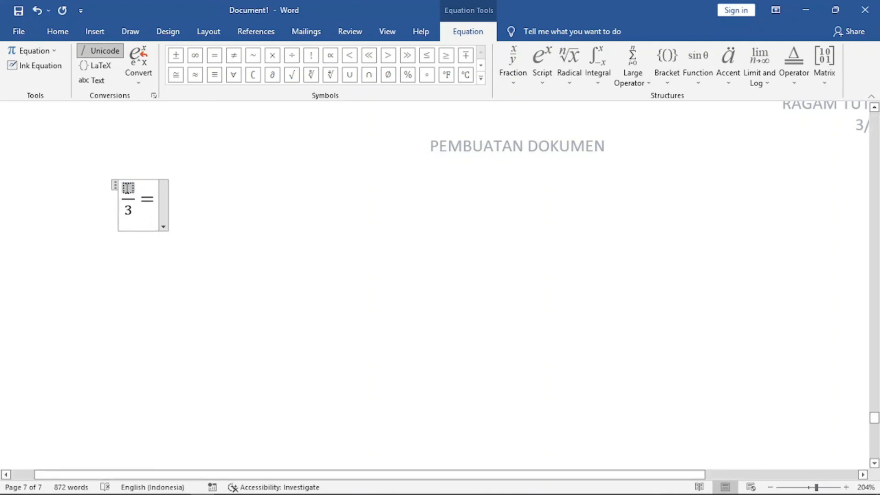
left_click(542, 64)
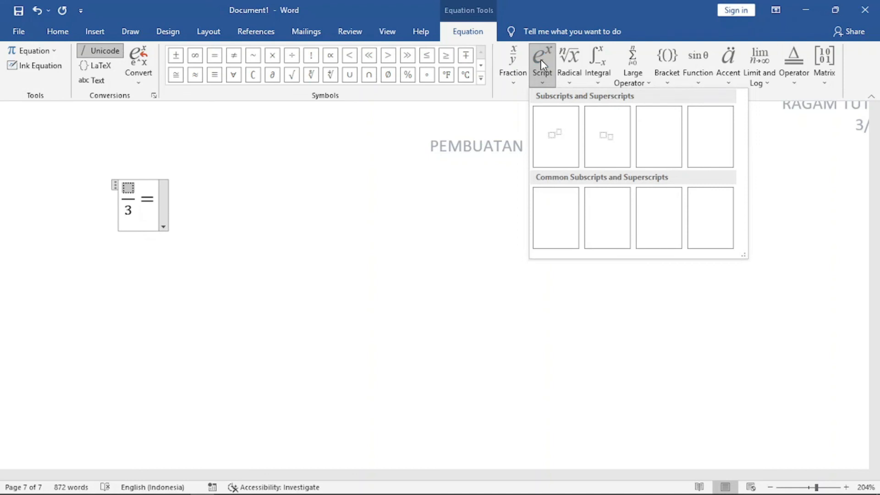
left_click(558, 145)
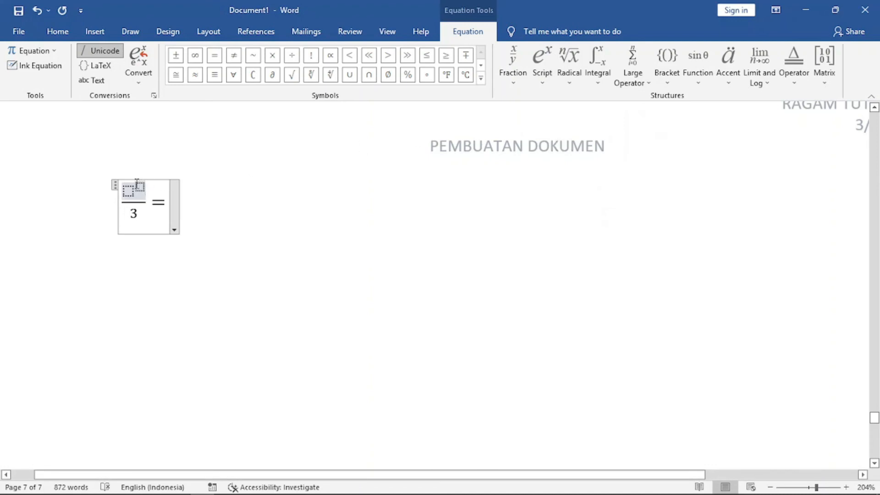
key("Left")
key("Left")
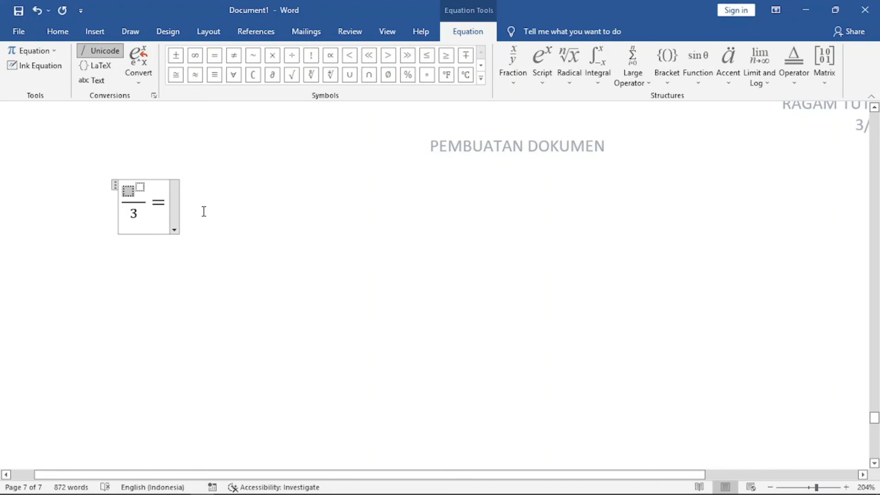
type("2")
type("3")
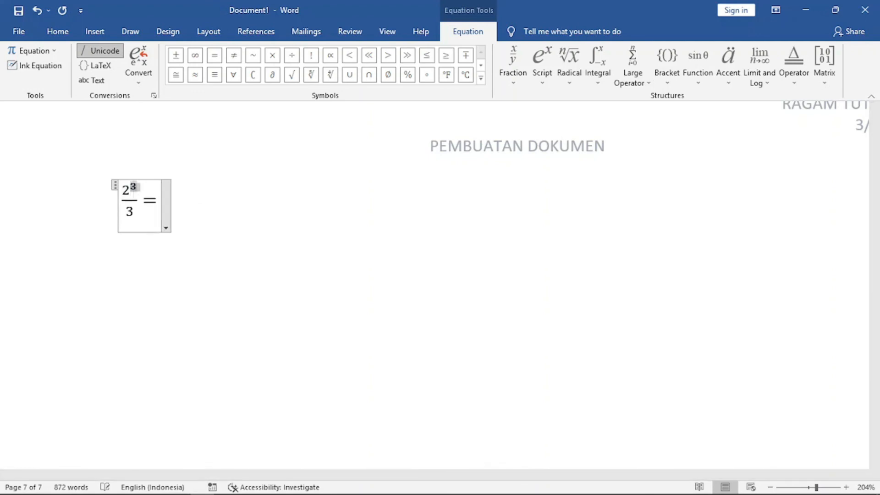
Replace the denominator with 2 raised to the superscript power 5 and leave the equation.
key("Right")
key("Right")
key("BackSpace")
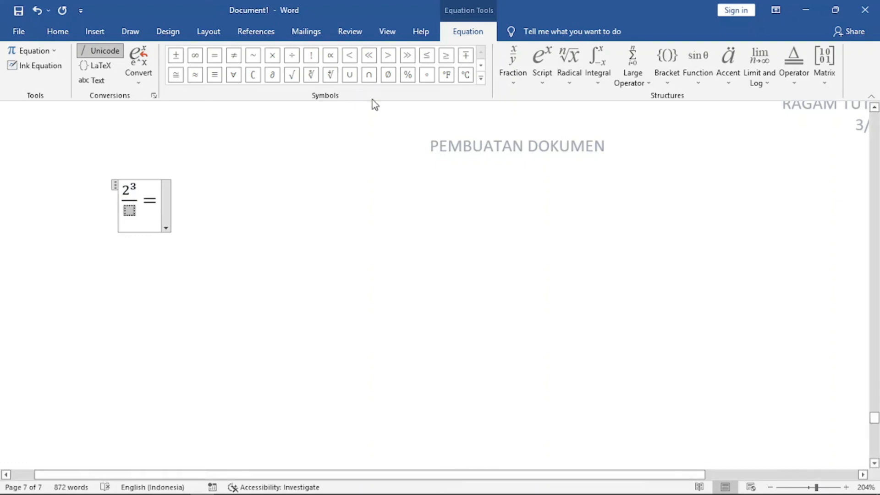
left_click(542, 57)
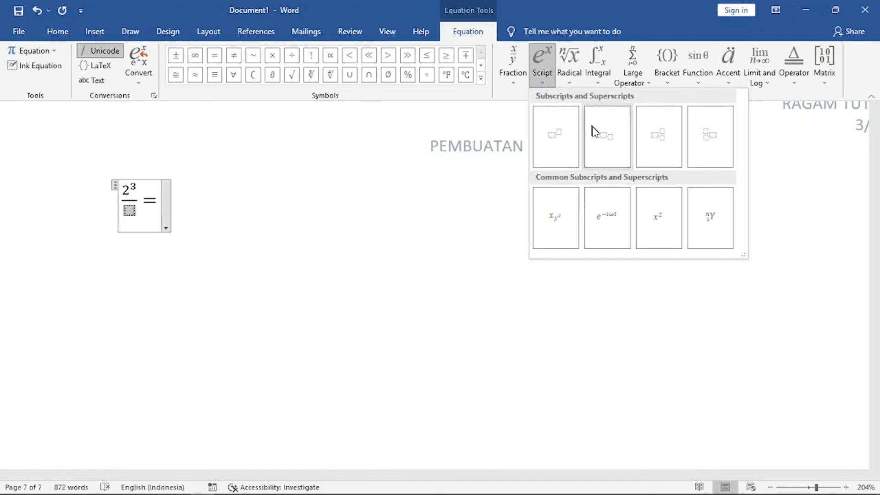
left_click(563, 141)
key("Left")
key("Left")
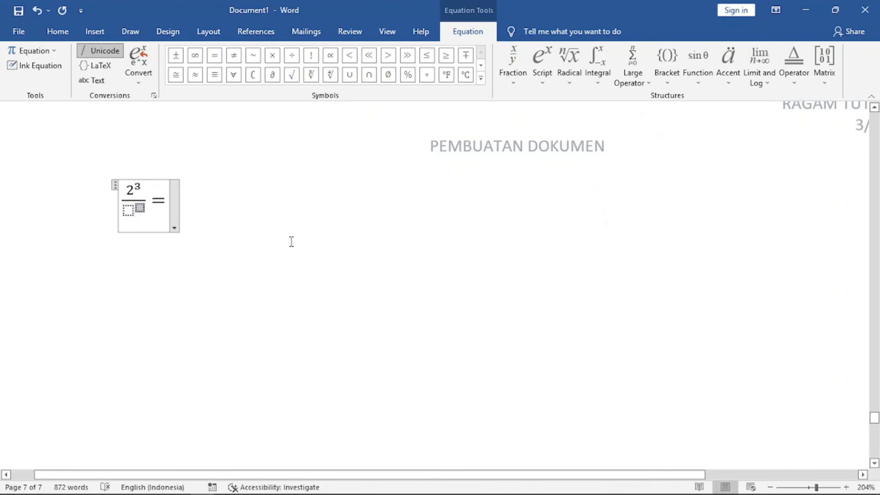
type("2")
key("Right")
type("5")
key("Right")
key("Right")
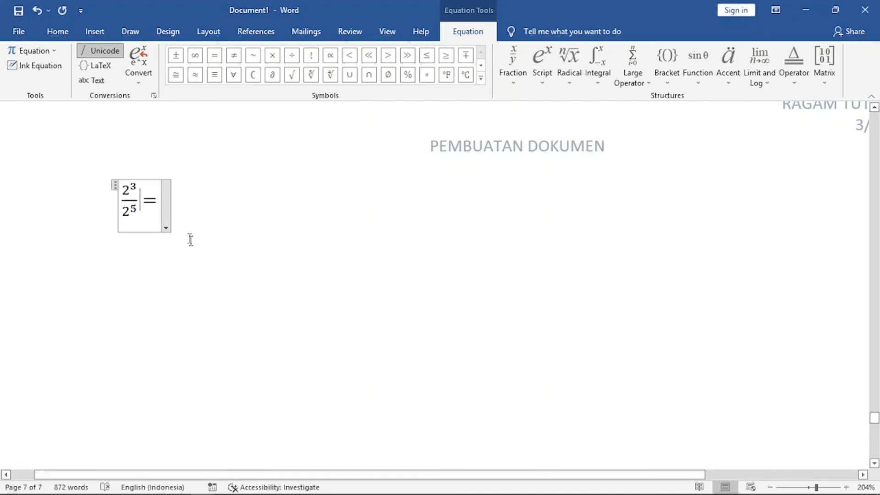
left_click(195, 205)
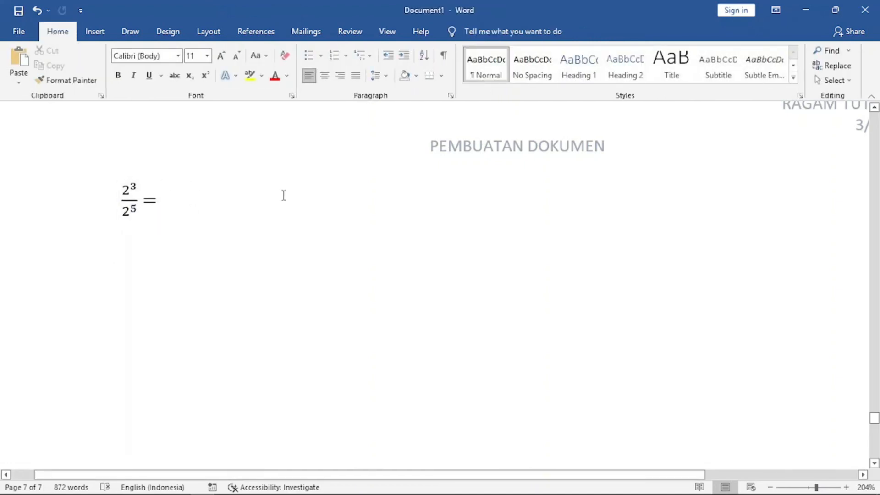
Insert the Greek small letter alpha below the equation from the Greek and Coptic symbol subset.
left_click(94, 31)
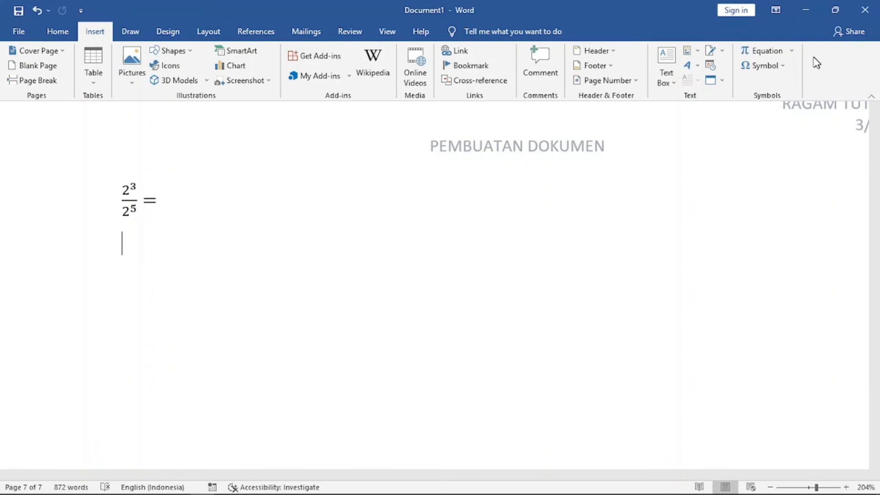
left_click(782, 65)
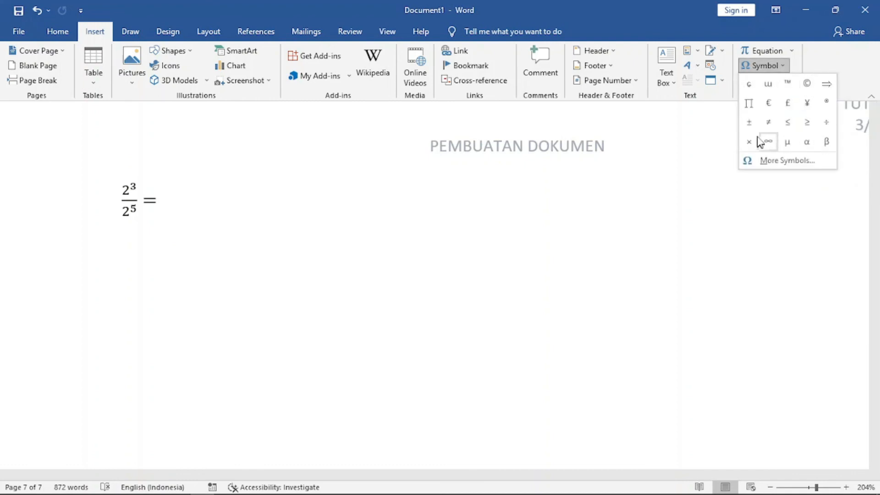
left_click(785, 161)
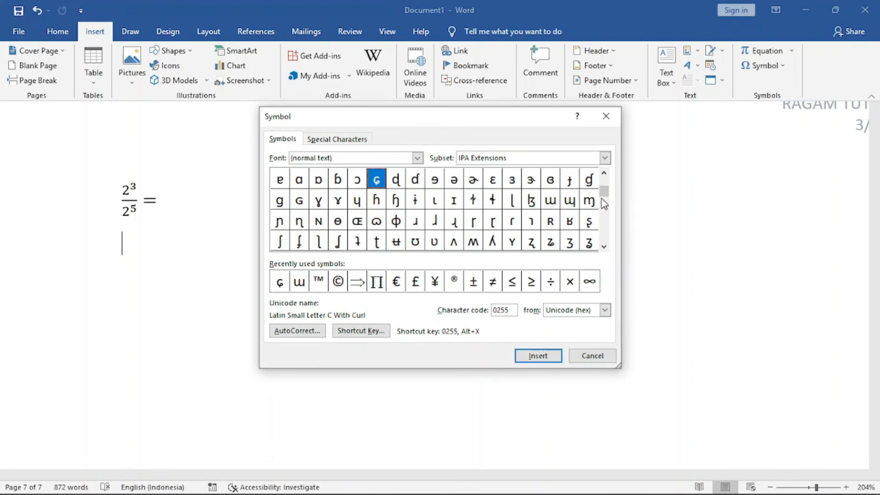
left_click_drag(607, 197, 607, 179)
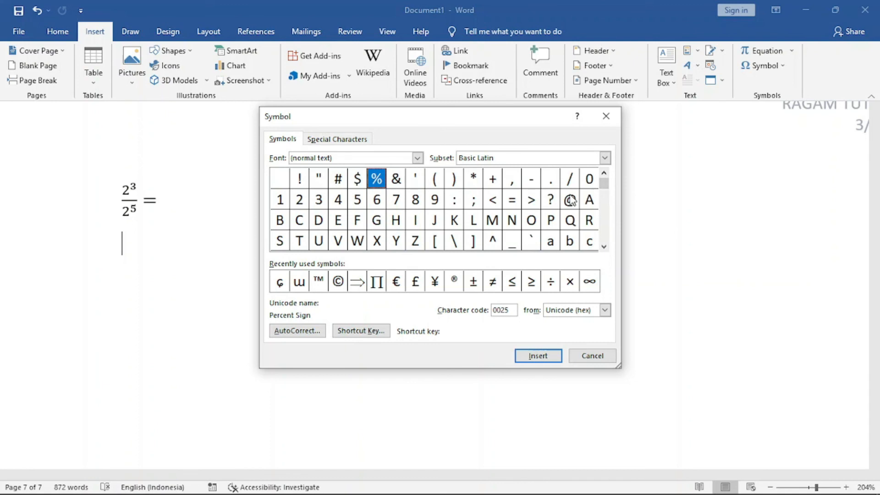
left_click(604, 247)
left_click_drag(606, 246, 605, 246)
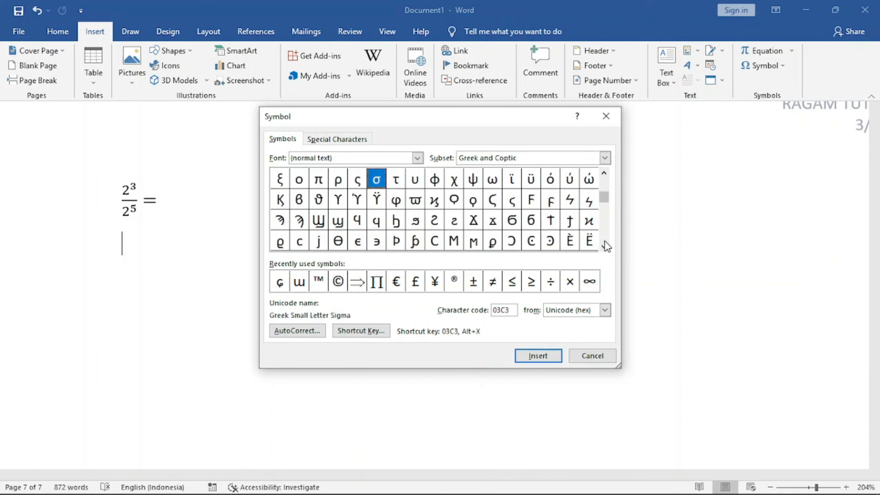
left_click(605, 174)
left_click(604, 175)
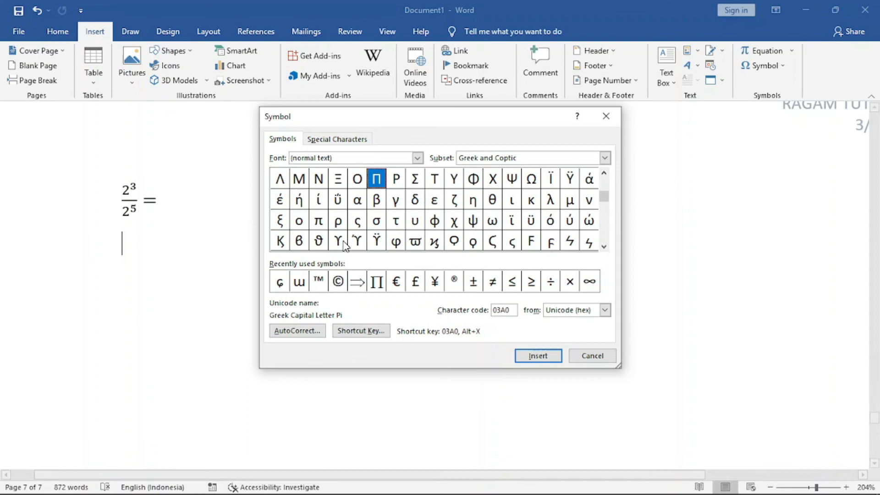
left_click(359, 205)
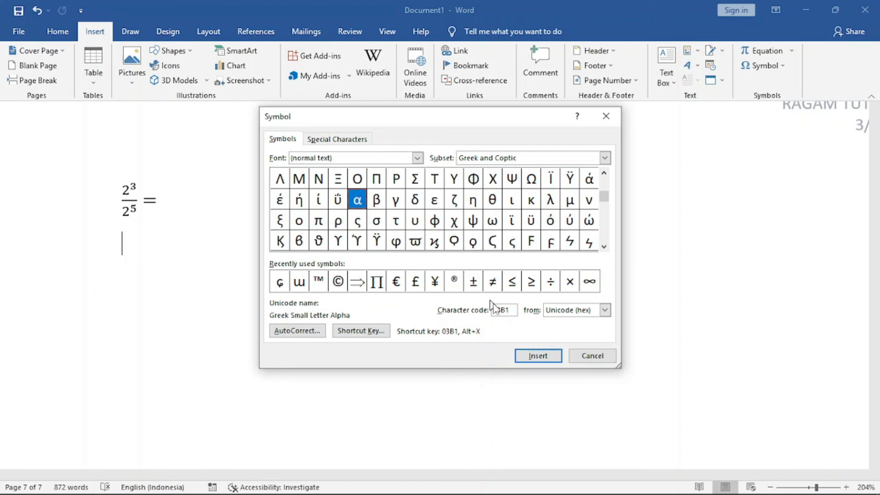
left_click(538, 356)
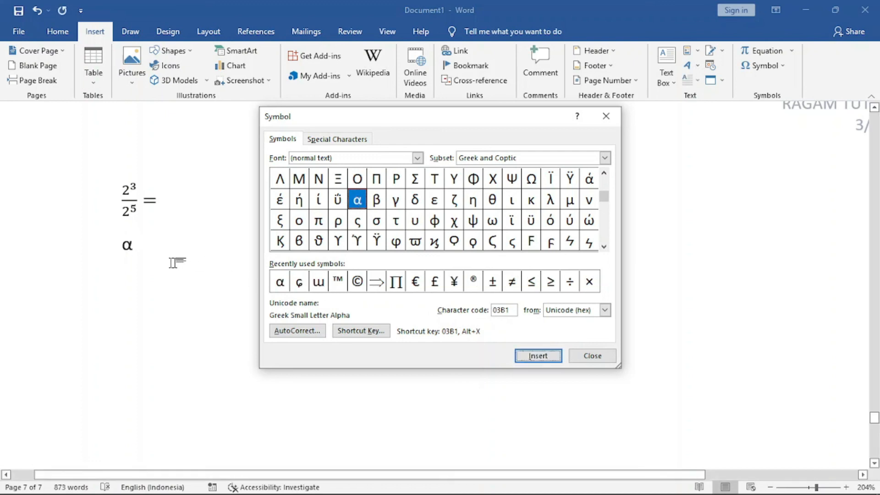
Insert the Greek letters beta, gamma and delta after alpha, then close the Symbol dialog.
left_click(377, 203)
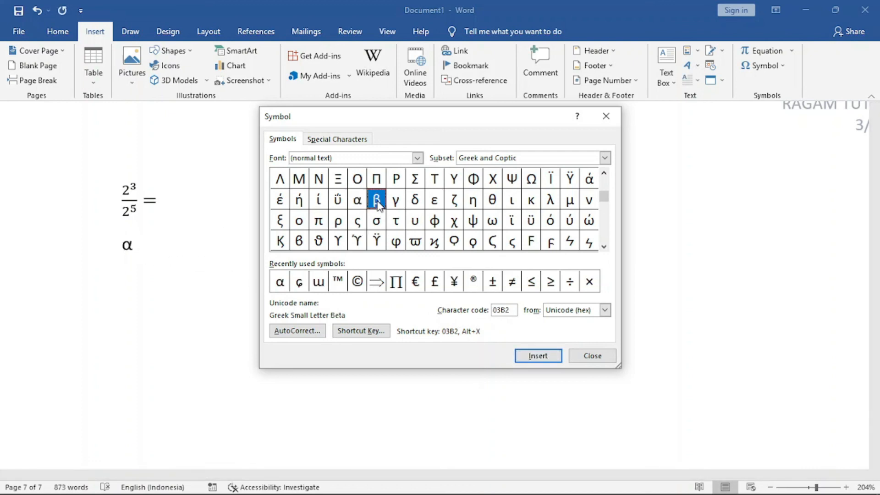
left_click(546, 356)
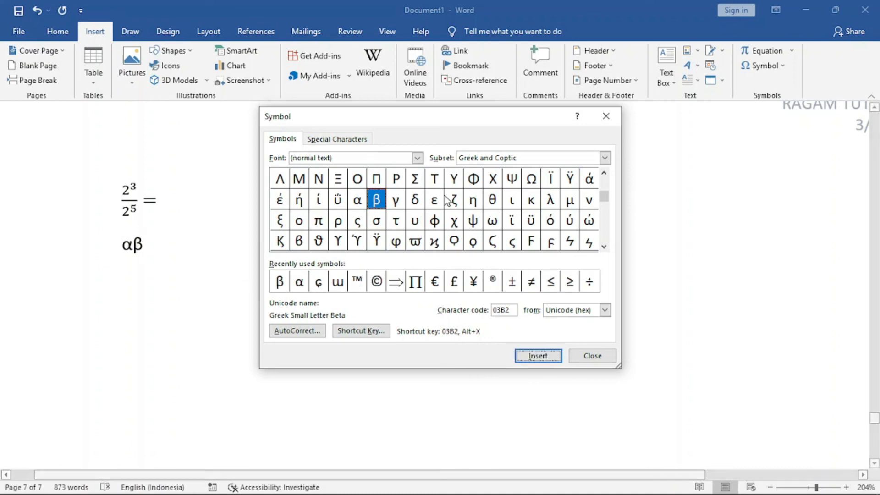
left_click(394, 201)
left_click(537, 356)
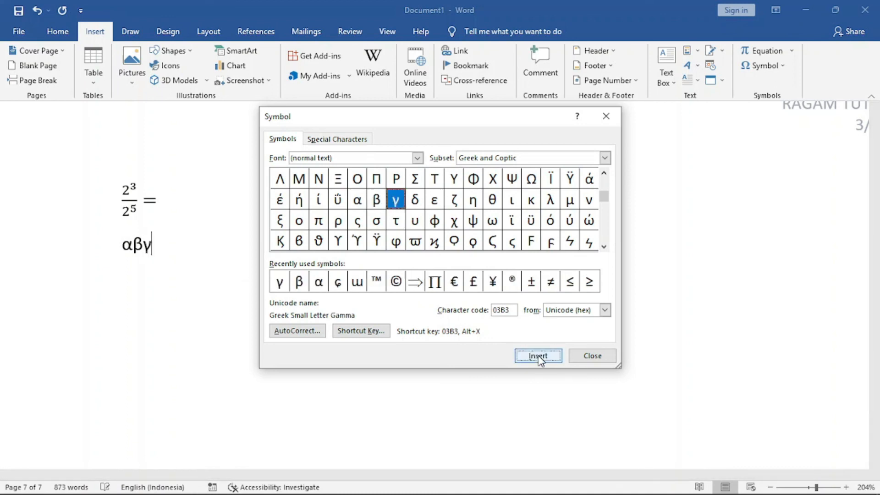
left_click(415, 200)
left_click(540, 357)
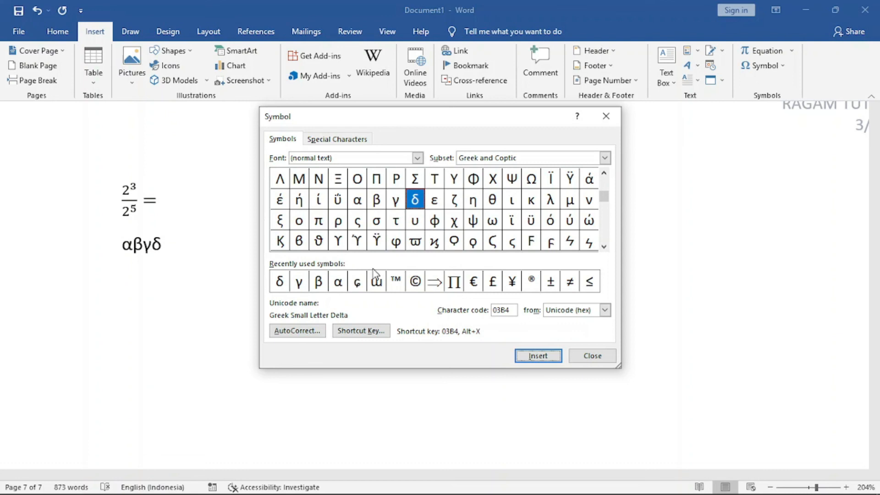
left_click(598, 357)
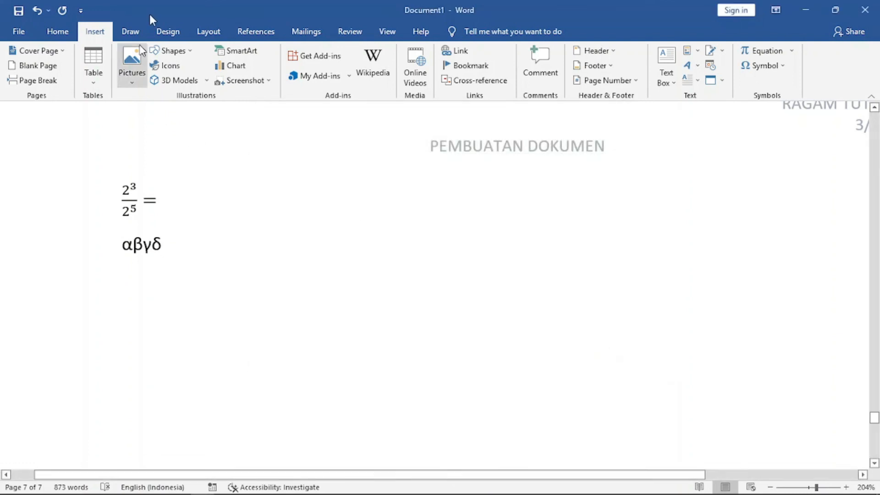